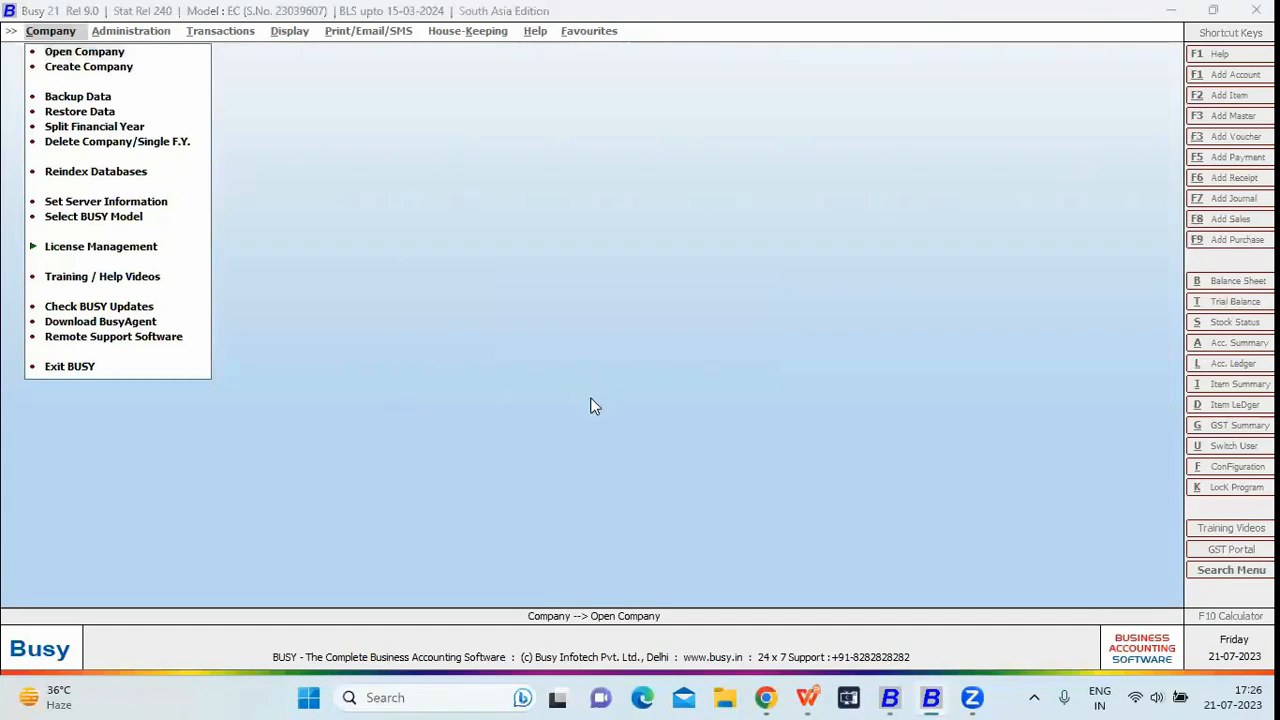
# - Open the HO-BO Management (Online) company and log in as Admin with the password
pyautogui.press('Down')
pyautogui.press('Down')
pyautogui.press('Down')
pyautogui.press('Down')
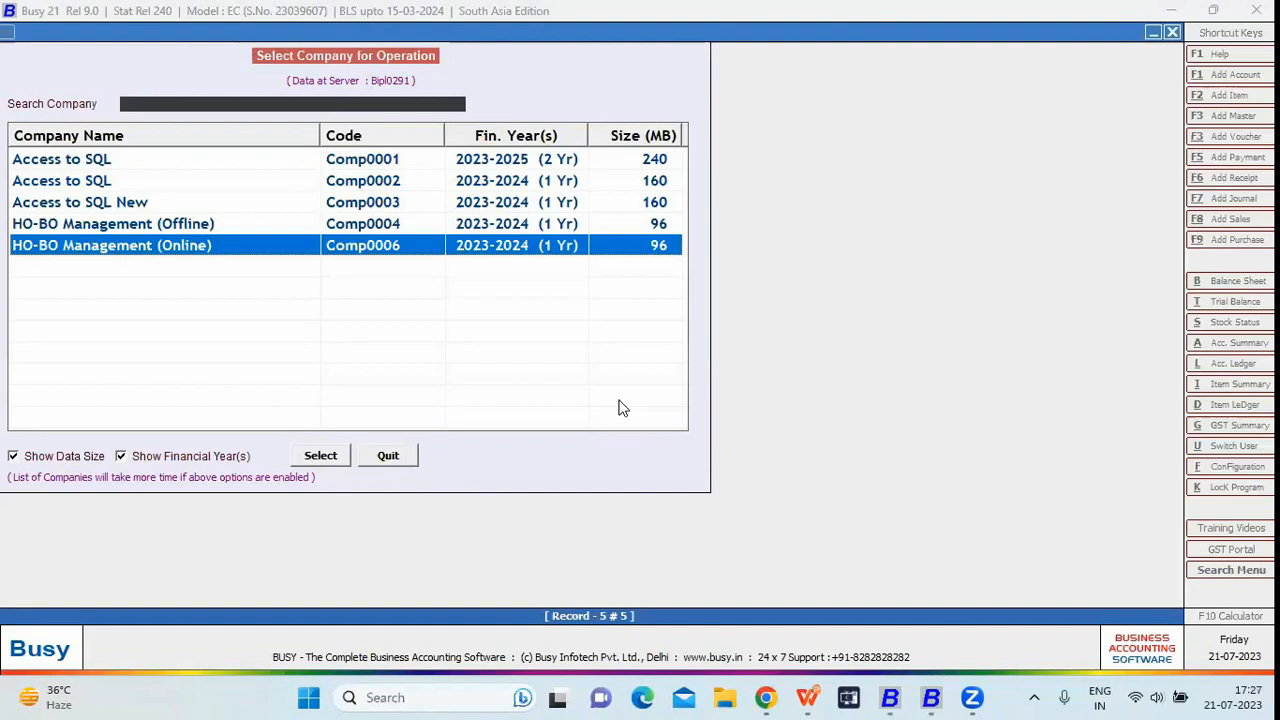
pyautogui.press('Return')
pyautogui.write('a')
pyautogui.press('Return')
pyautogui.press('Up')
pyautogui.write('admin')
pyautogui.press('Return')
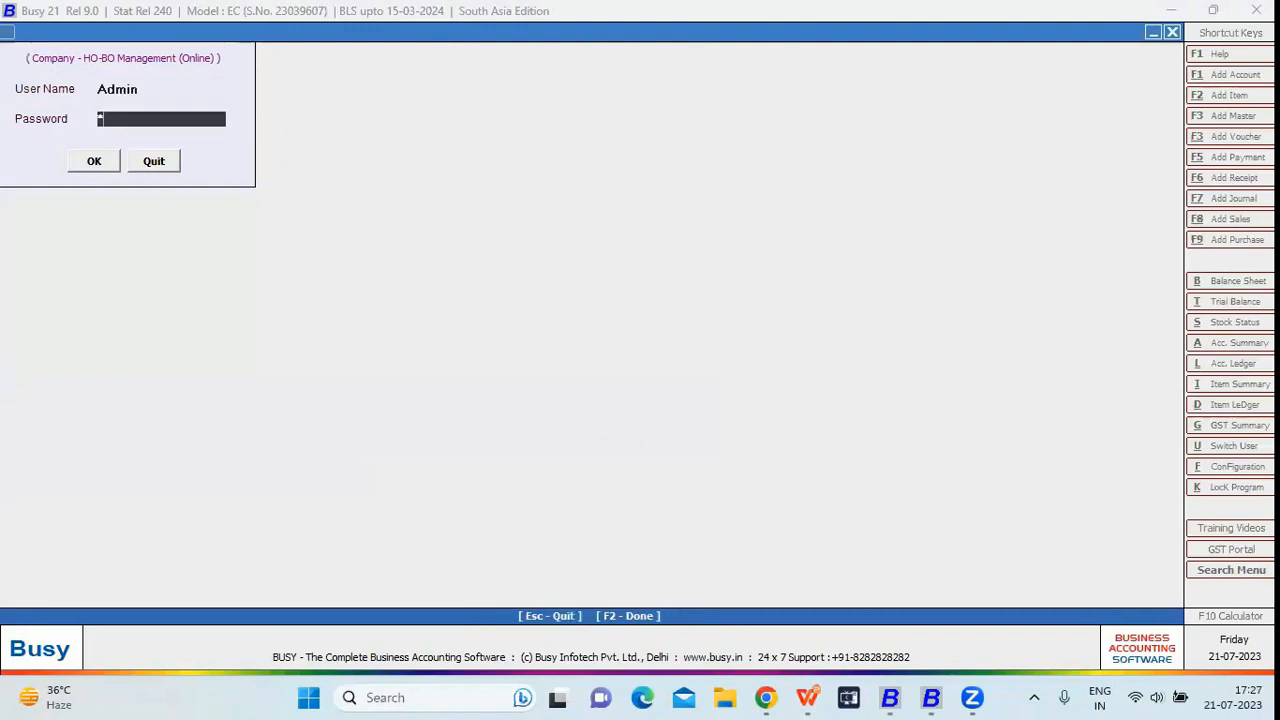
pyautogui.press('Return')
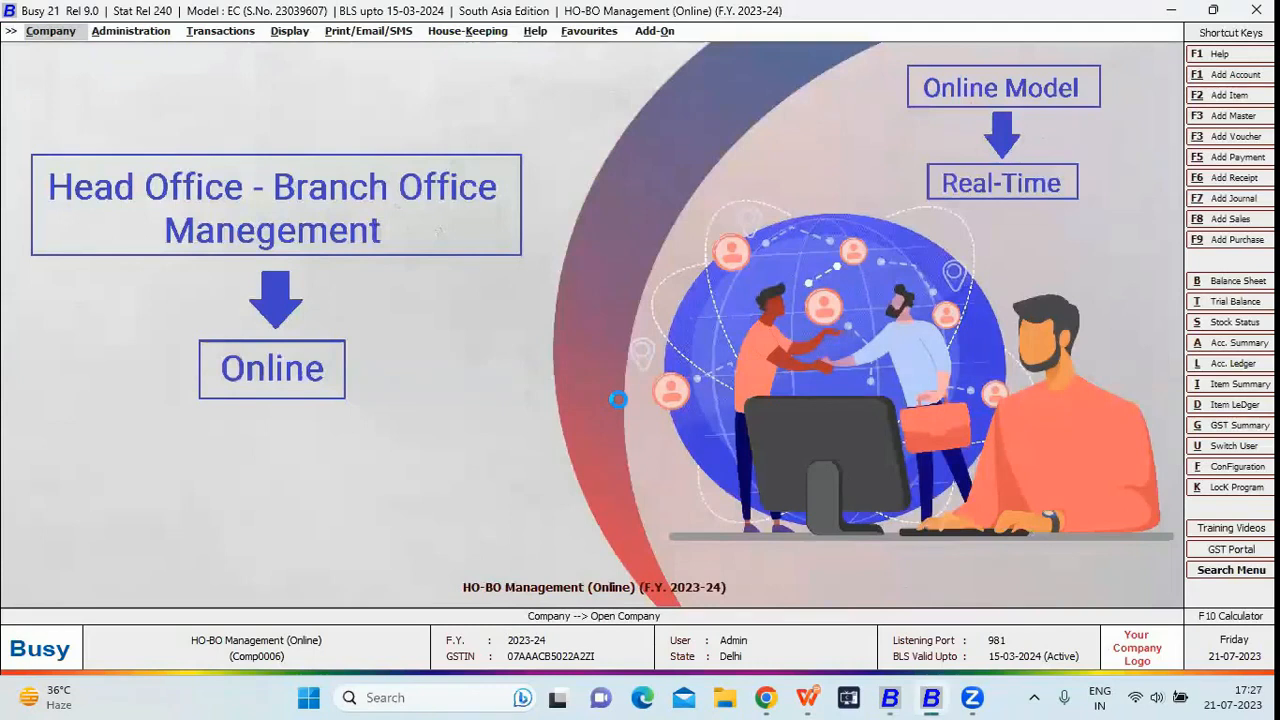
# - Go to Configuration > Features / Options > Enterprise Features and select Multi Branch Details
pyautogui.press('Right')
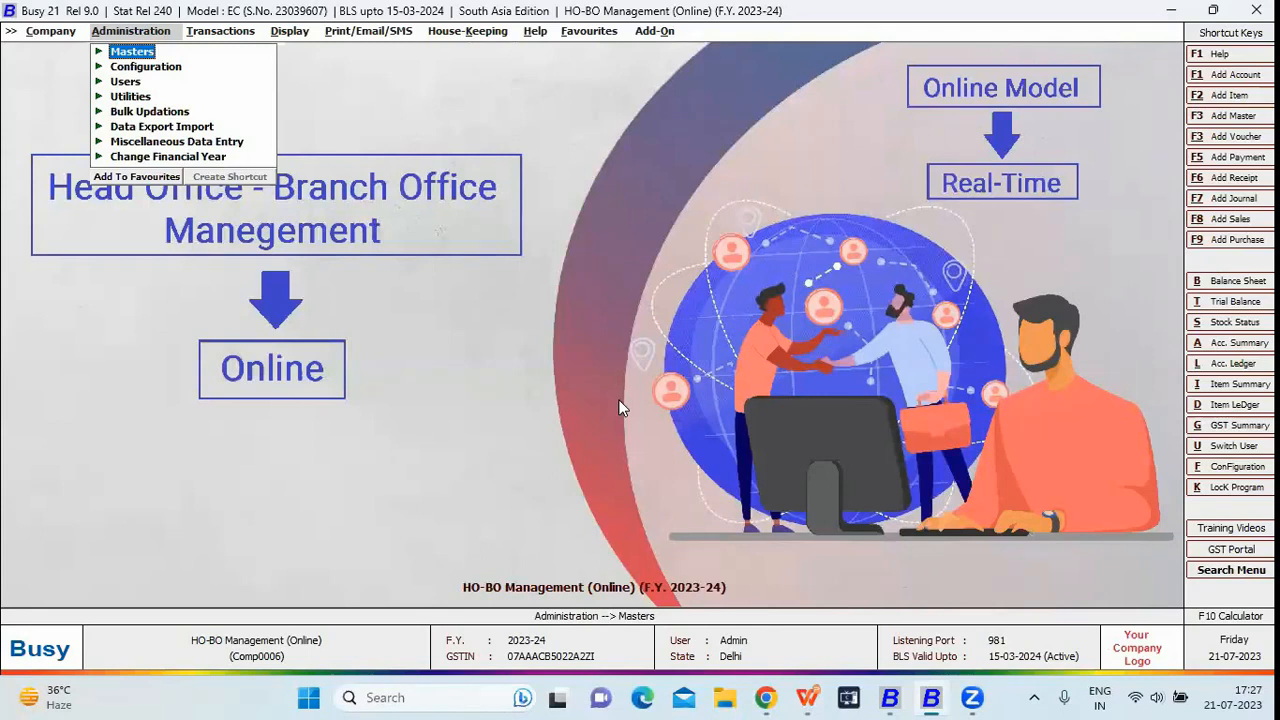
pyautogui.press('Down')
pyautogui.press('Return')
pyautogui.press('Return')
pyautogui.press('Down')
pyautogui.press('Down')
pyautogui.press('Down')
pyautogui.press('Down')
pyautogui.press('Down')
pyautogui.press('Down')
pyautogui.press('Down')
pyautogui.press('Down')
pyautogui.press('Down')
pyautogui.press('Return')
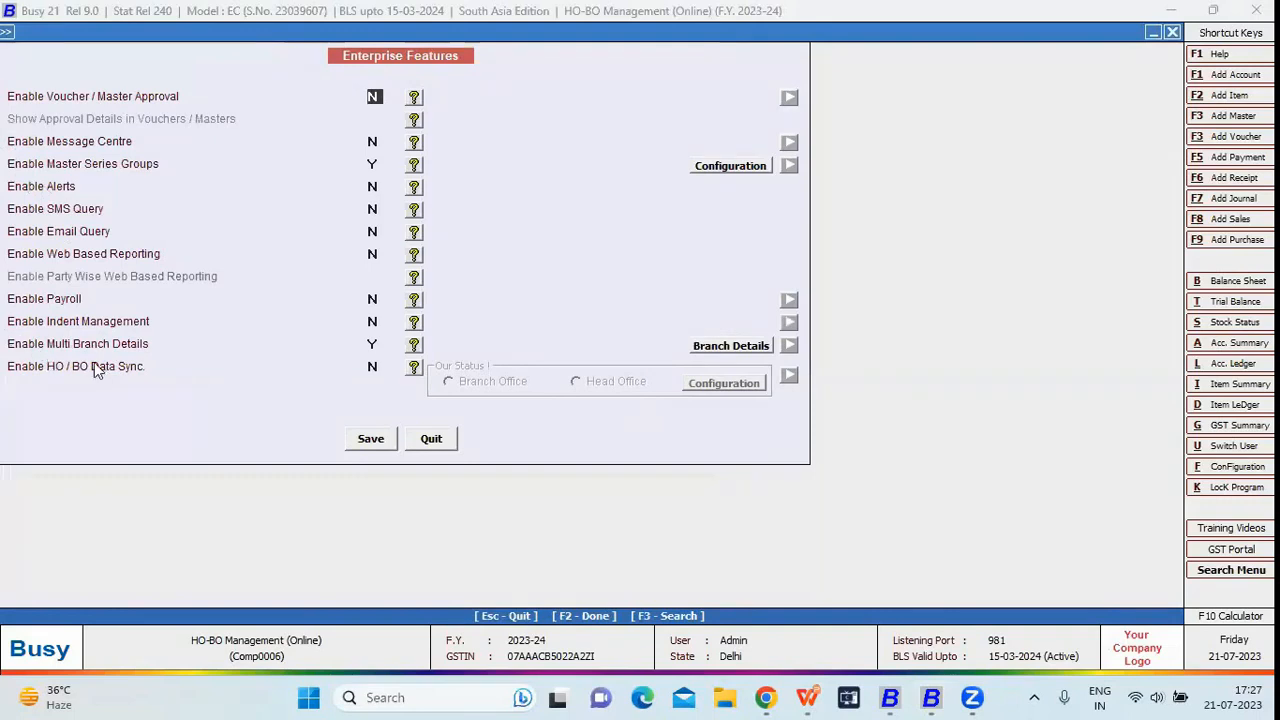
pyautogui.click(374, 344)
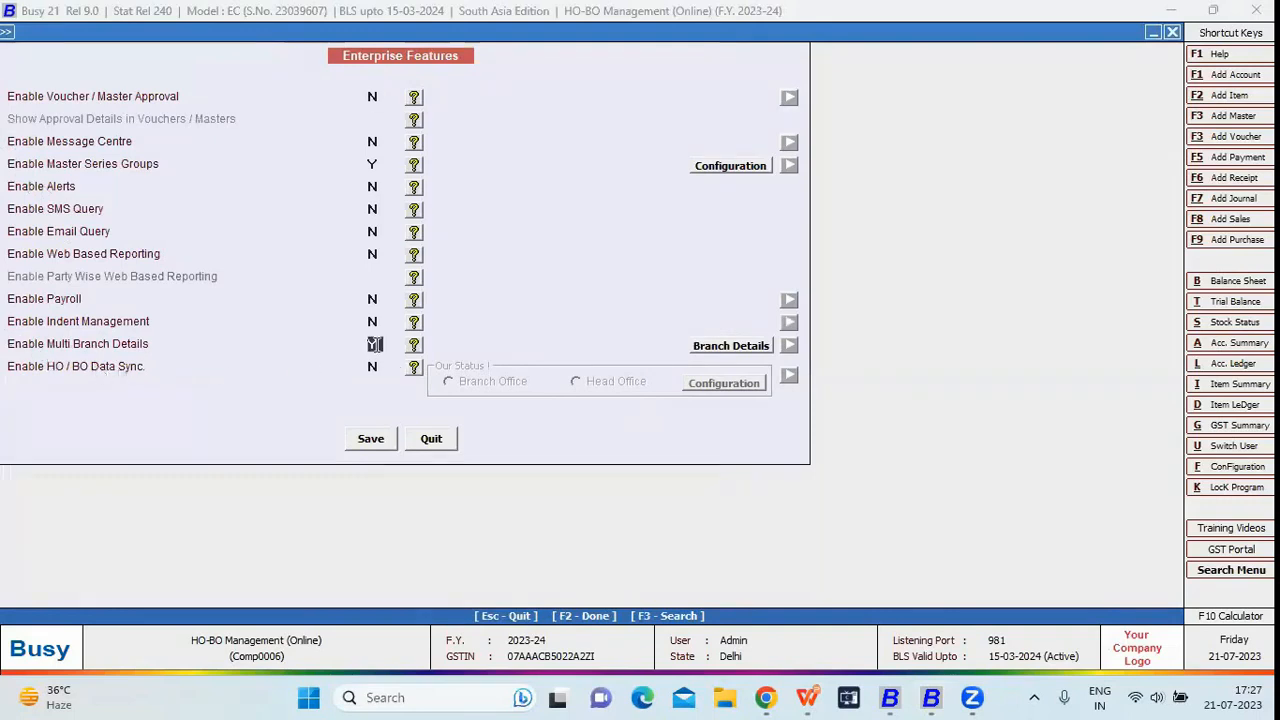
# - Add branch master 'Branch 3', setting Create Voucher Series Grp, Create User and Create MC to Y
pyautogui.click(743, 350)
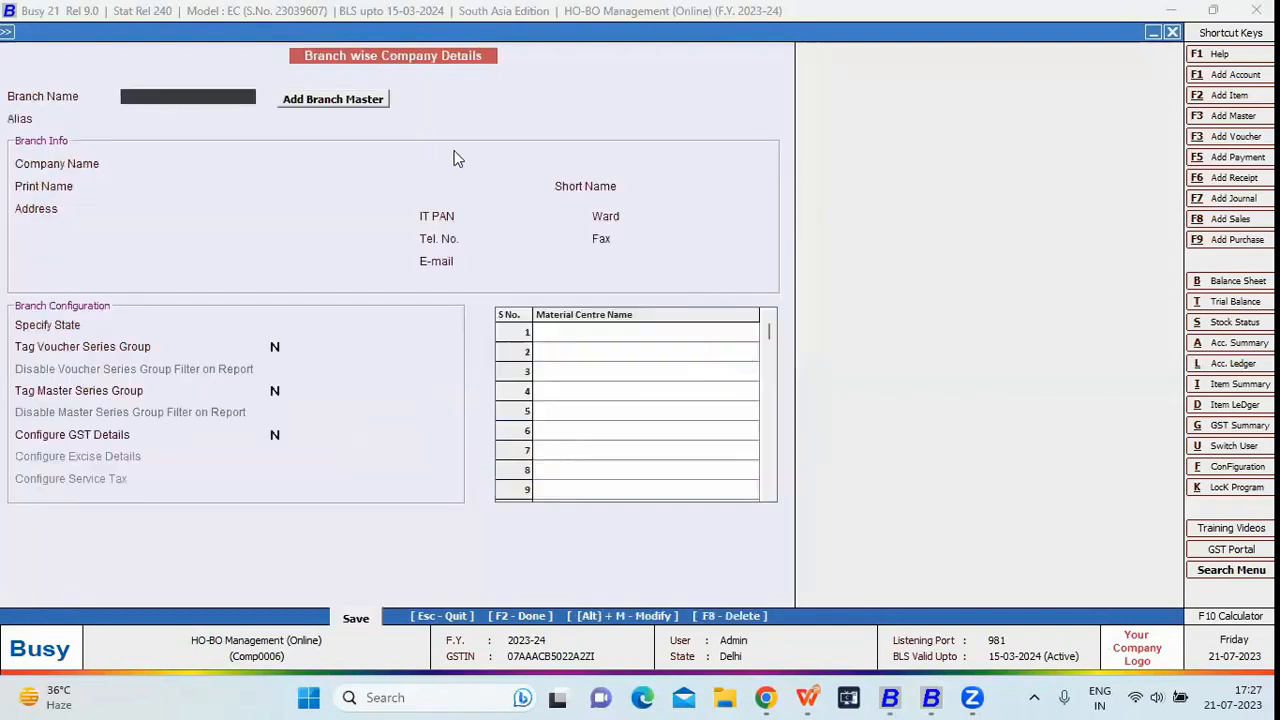
pyautogui.click(326, 100)
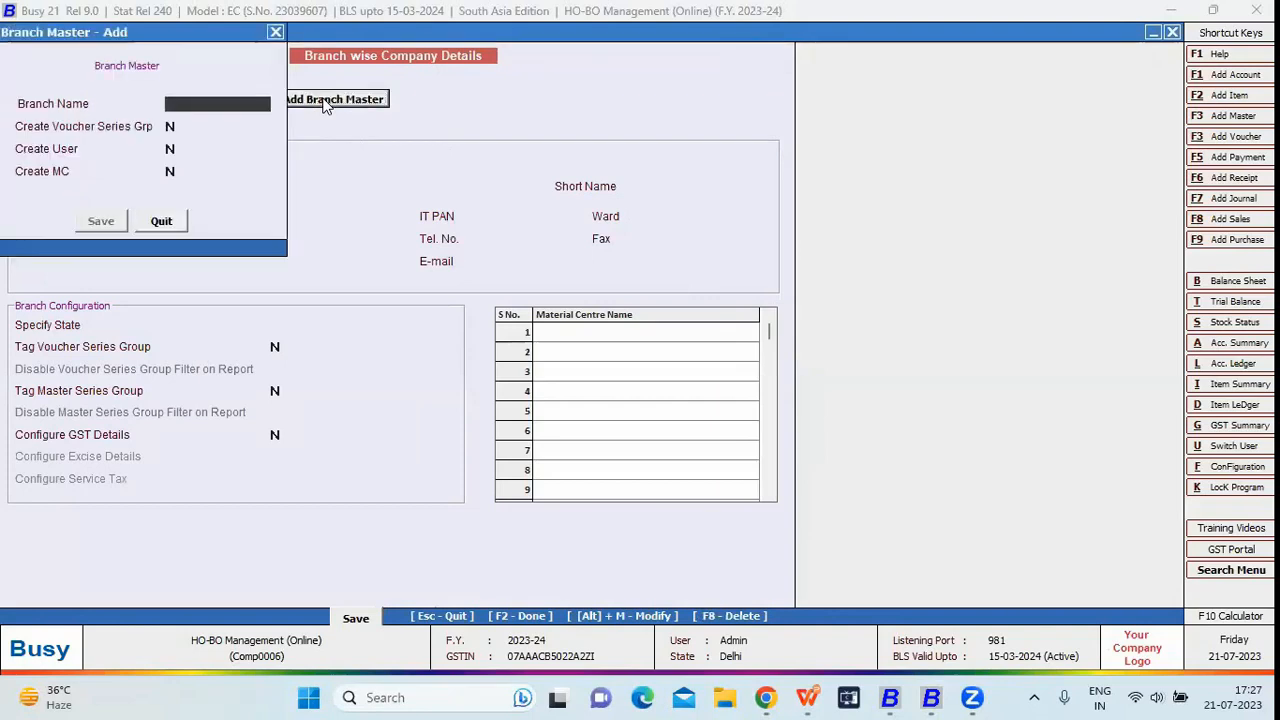
pyautogui.write('B')
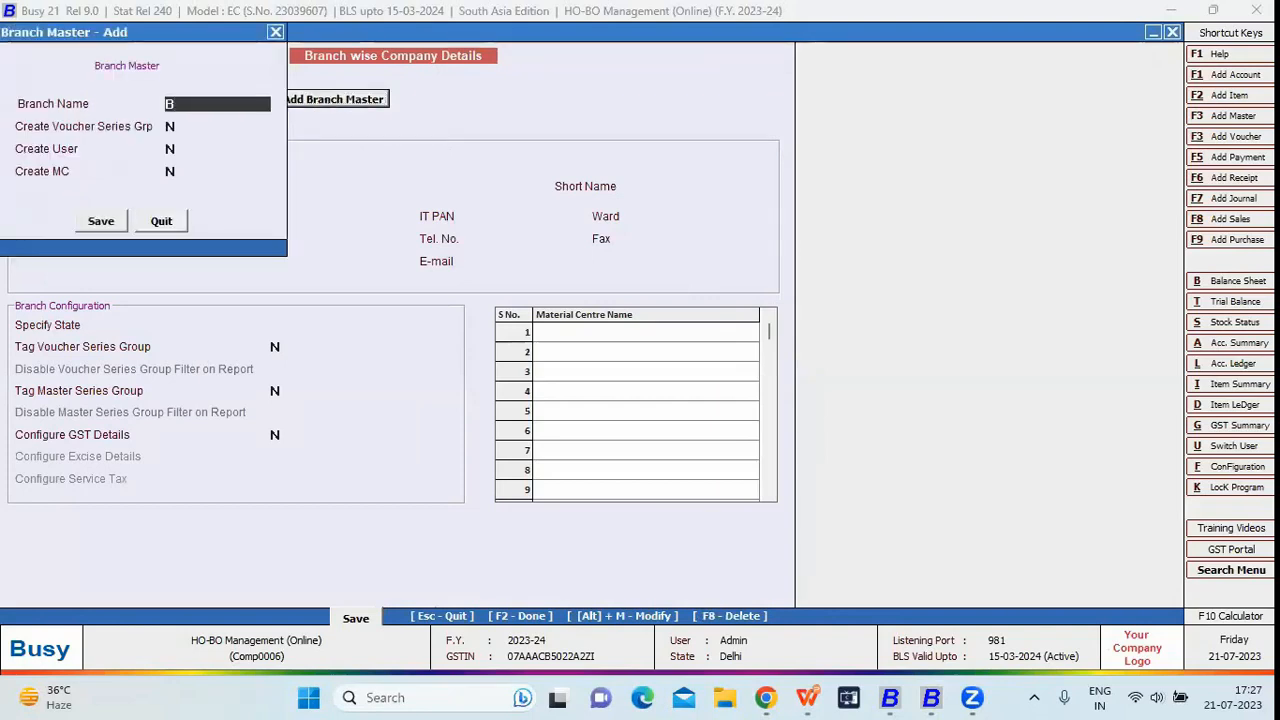
pyautogui.write('ranch 3')
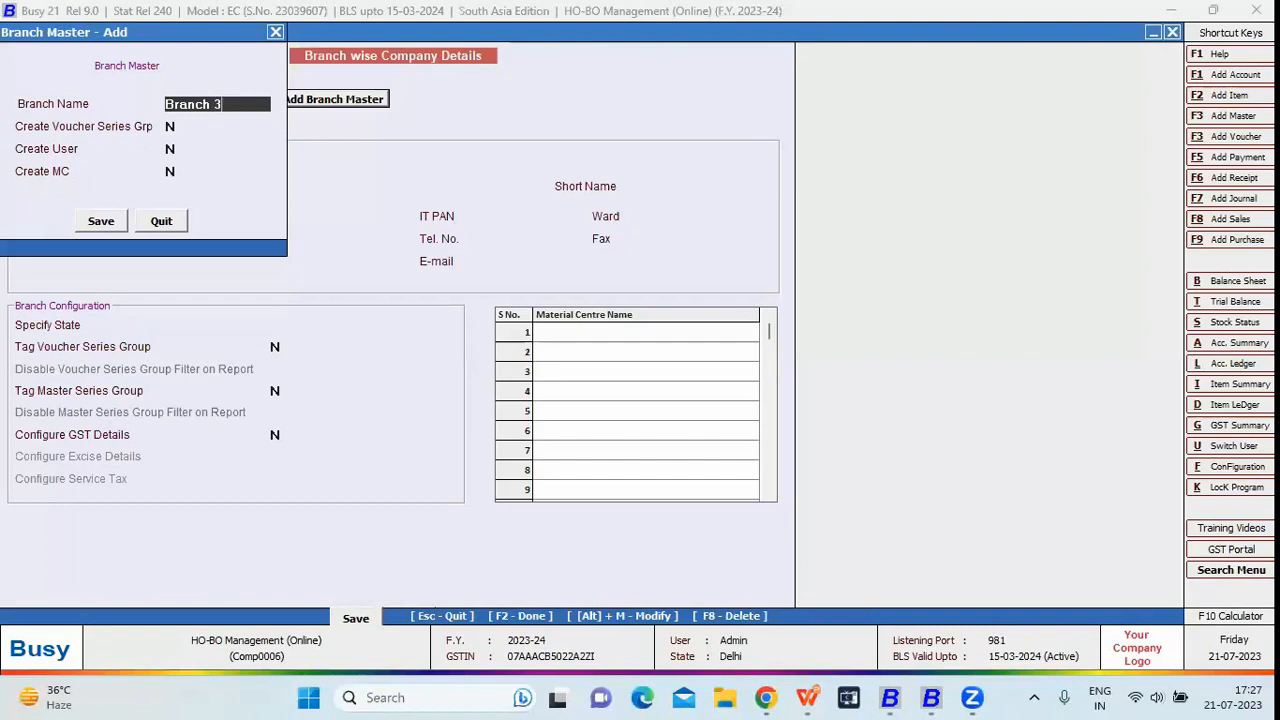
pyautogui.press('Return')
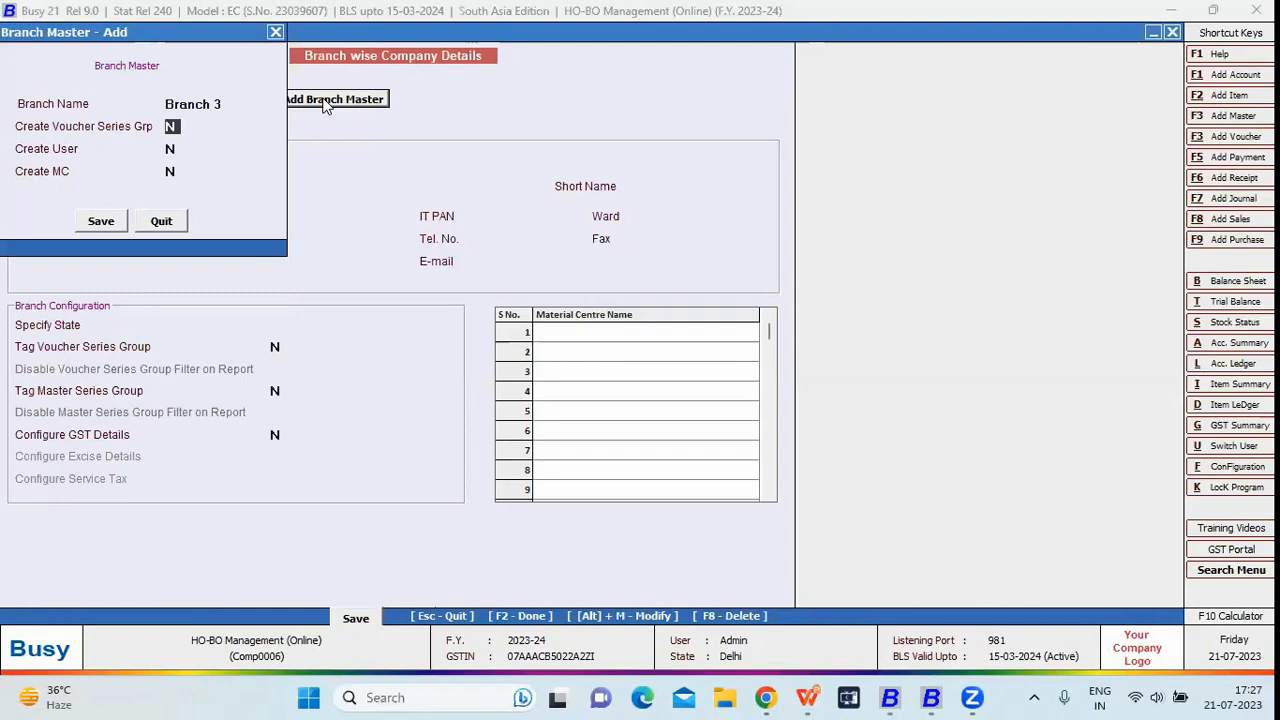
pyautogui.press('y')
pyautogui.press('Return')
pyautogui.press('y')
pyautogui.press('Return')
pyautogui.press('y')
pyautogui.press('Return')
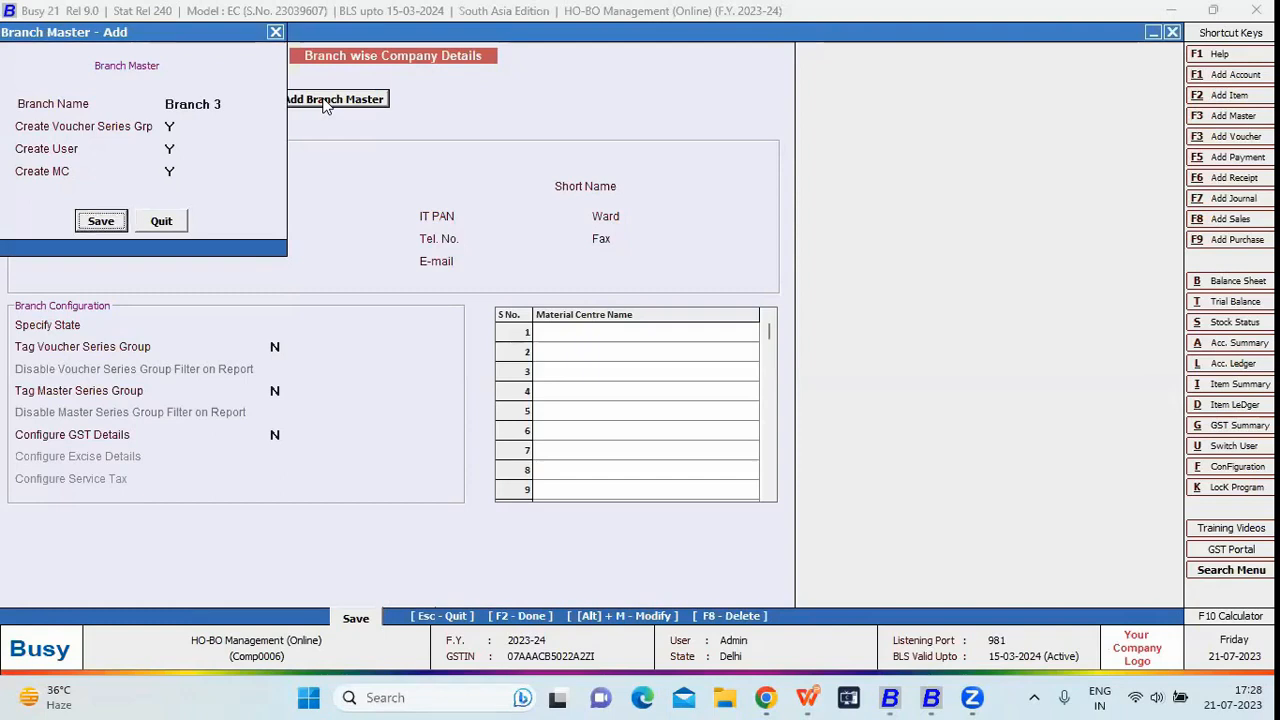
pyautogui.press('Return')
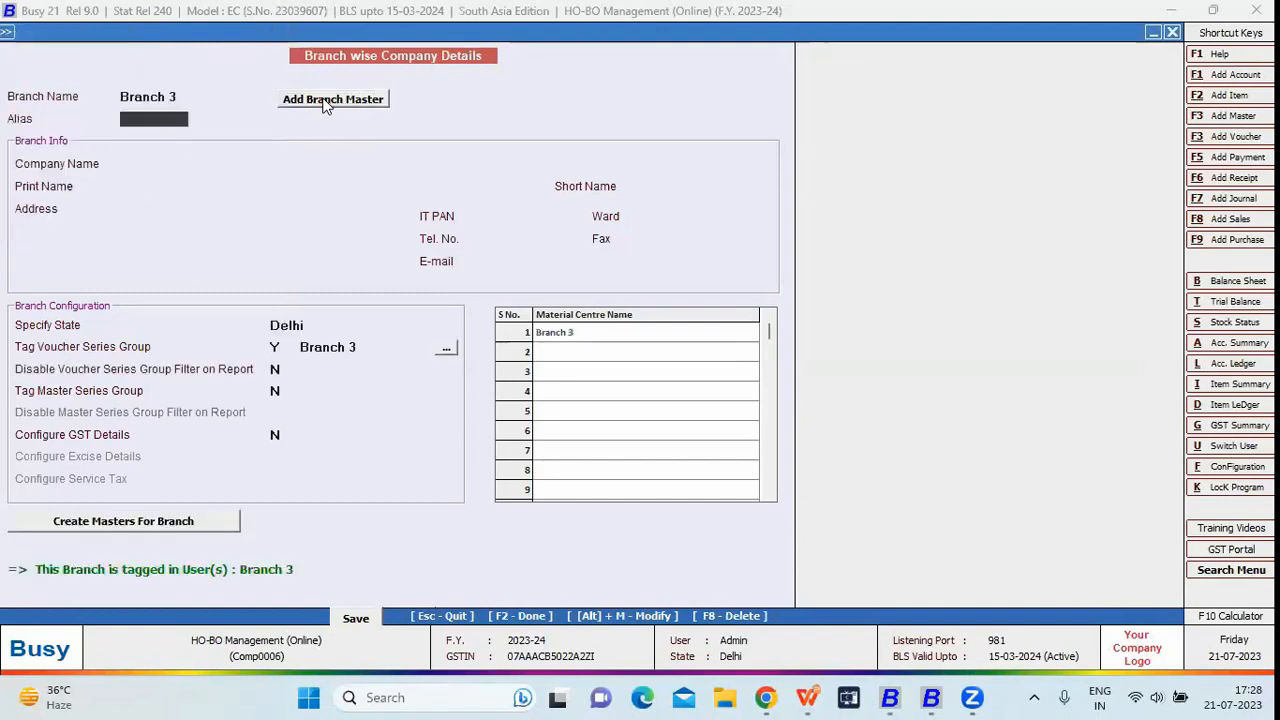
# - Check Branch 3's material centre and voucher series group, then save its branch details
pyautogui.click(600, 324)
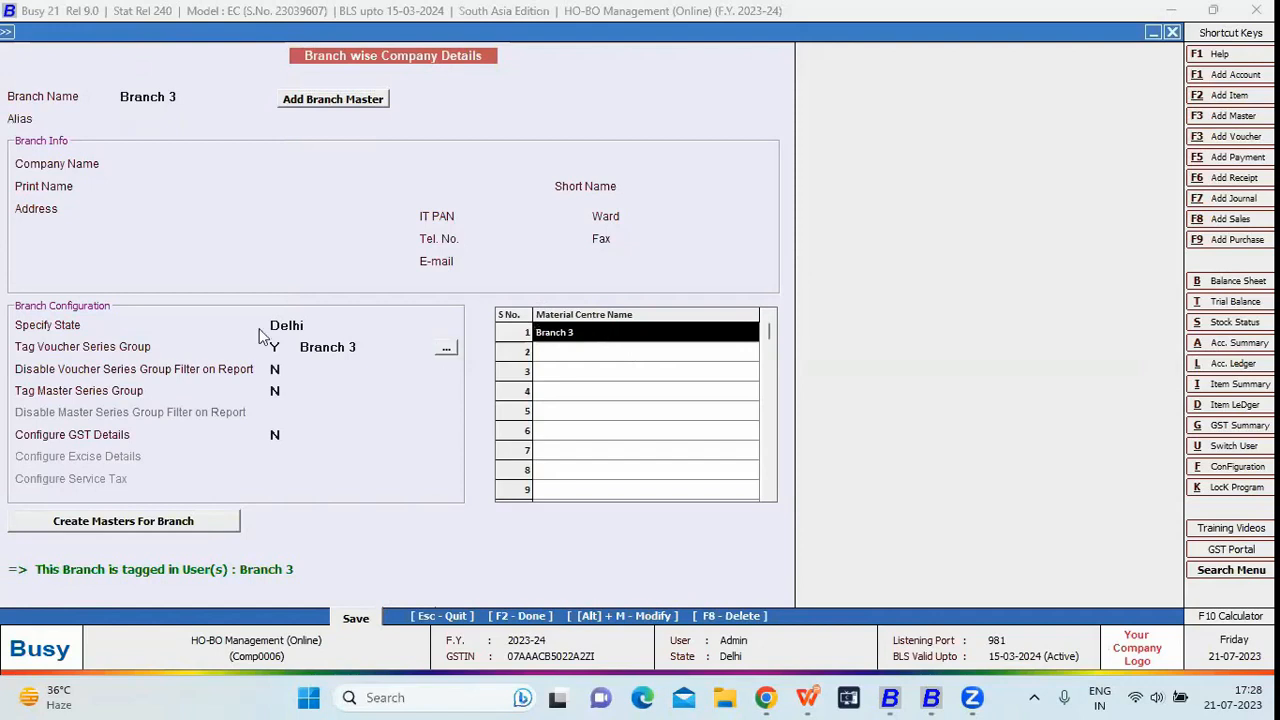
pyautogui.click(369, 346)
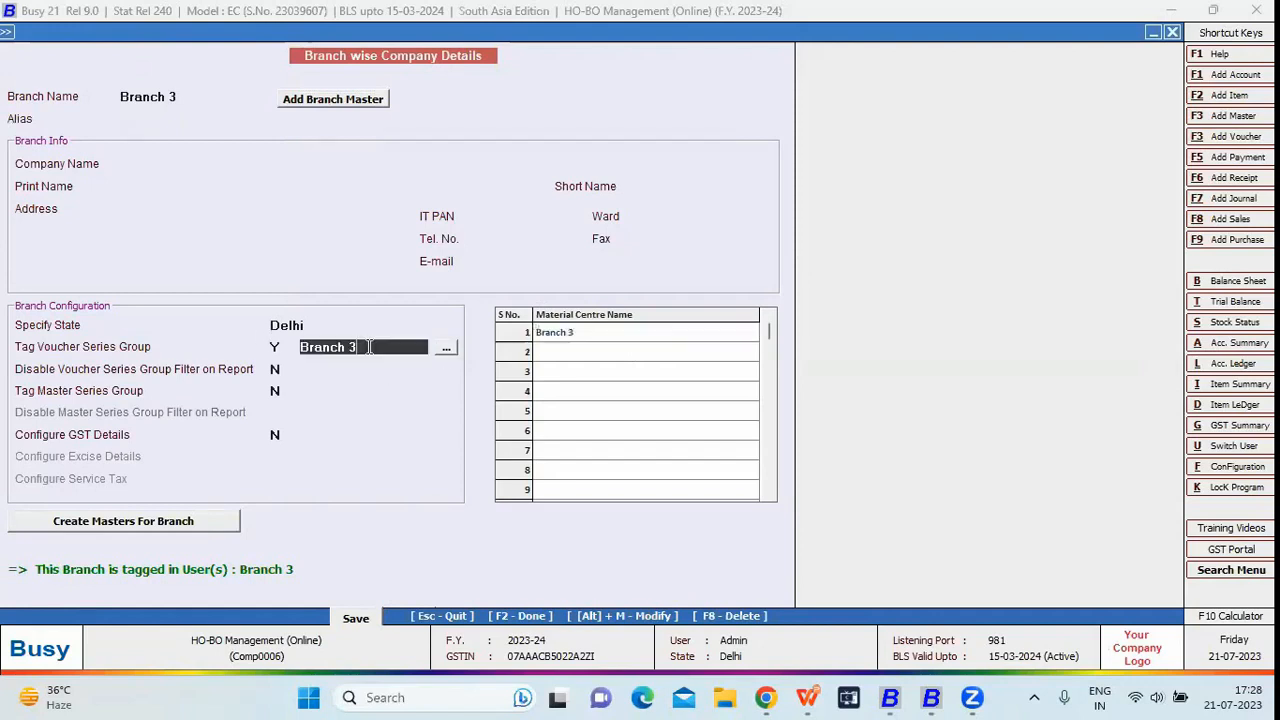
pyautogui.click(366, 618)
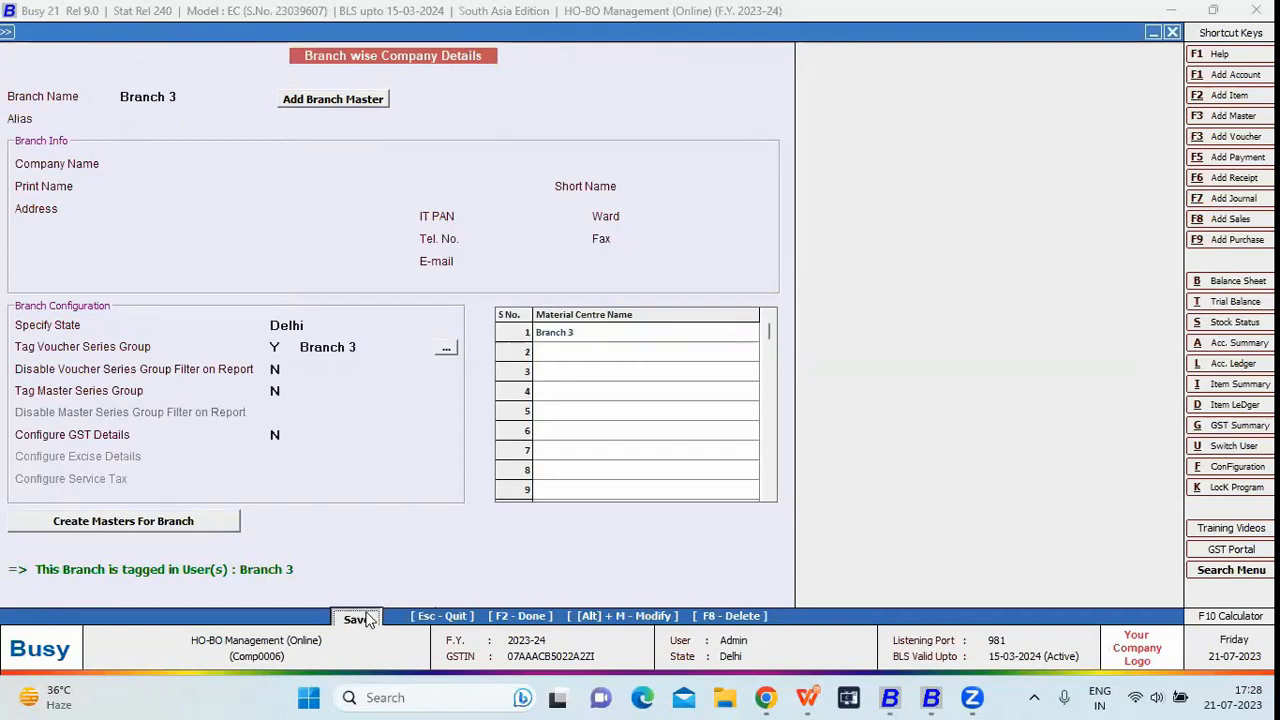
pyautogui.click(728, 377)
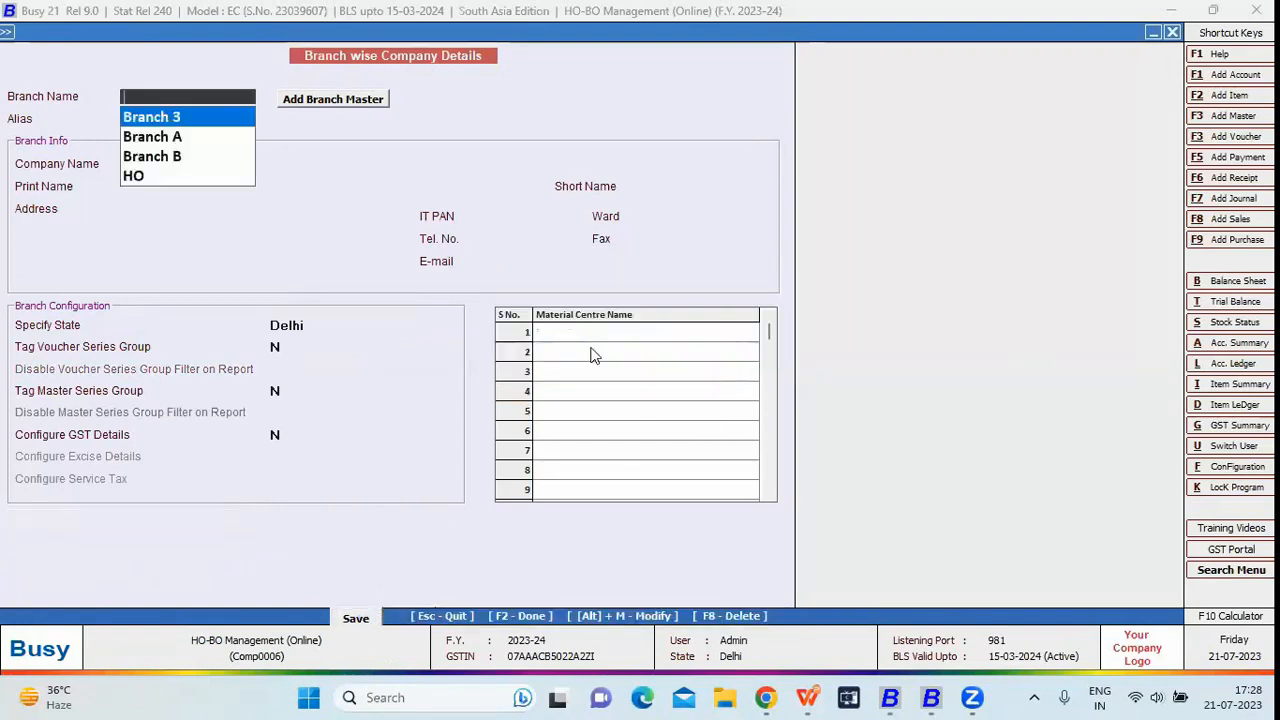
# - Load Branch A's details to review its company name and print name
pyautogui.press('Down')
pyautogui.press('Return')
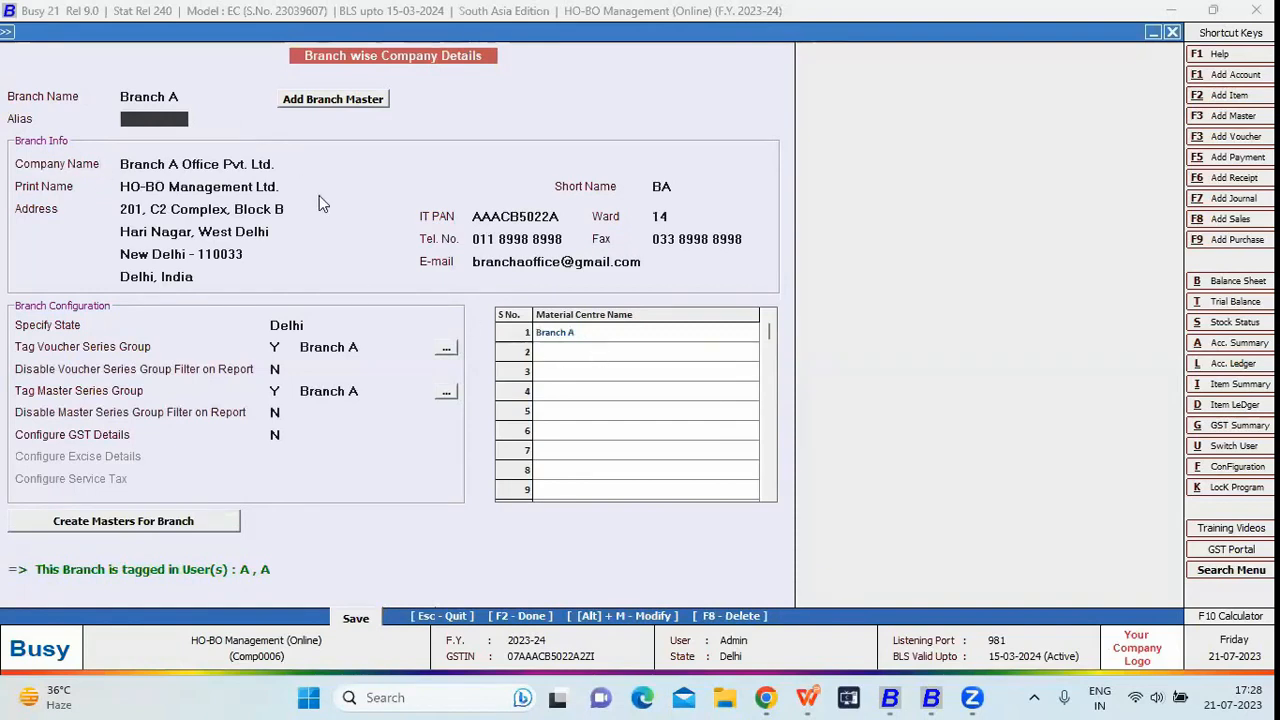
pyautogui.click(298, 165)
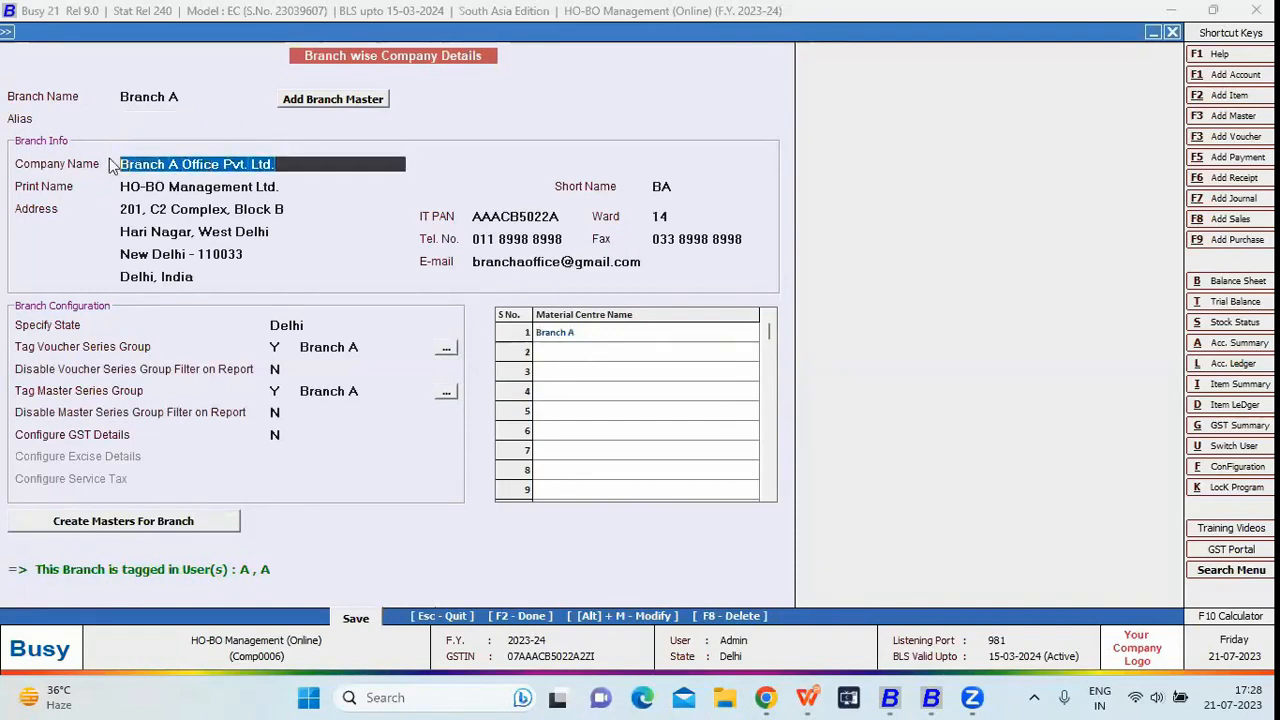
pyautogui.click(324, 191)
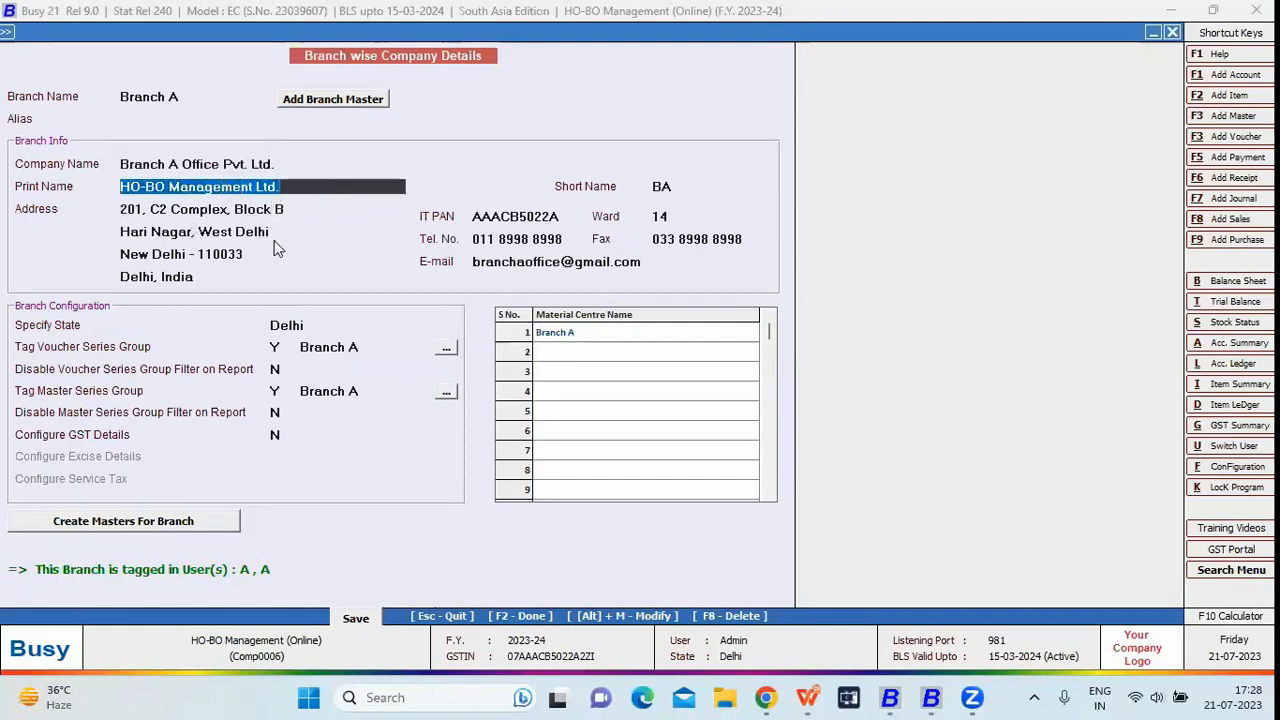
pyautogui.click(200, 97)
# - Review Branch B's address and master series group, then return to Enterprise Features' Master Series Groups
pyautogui.press('space')
pyautogui.press('Down')
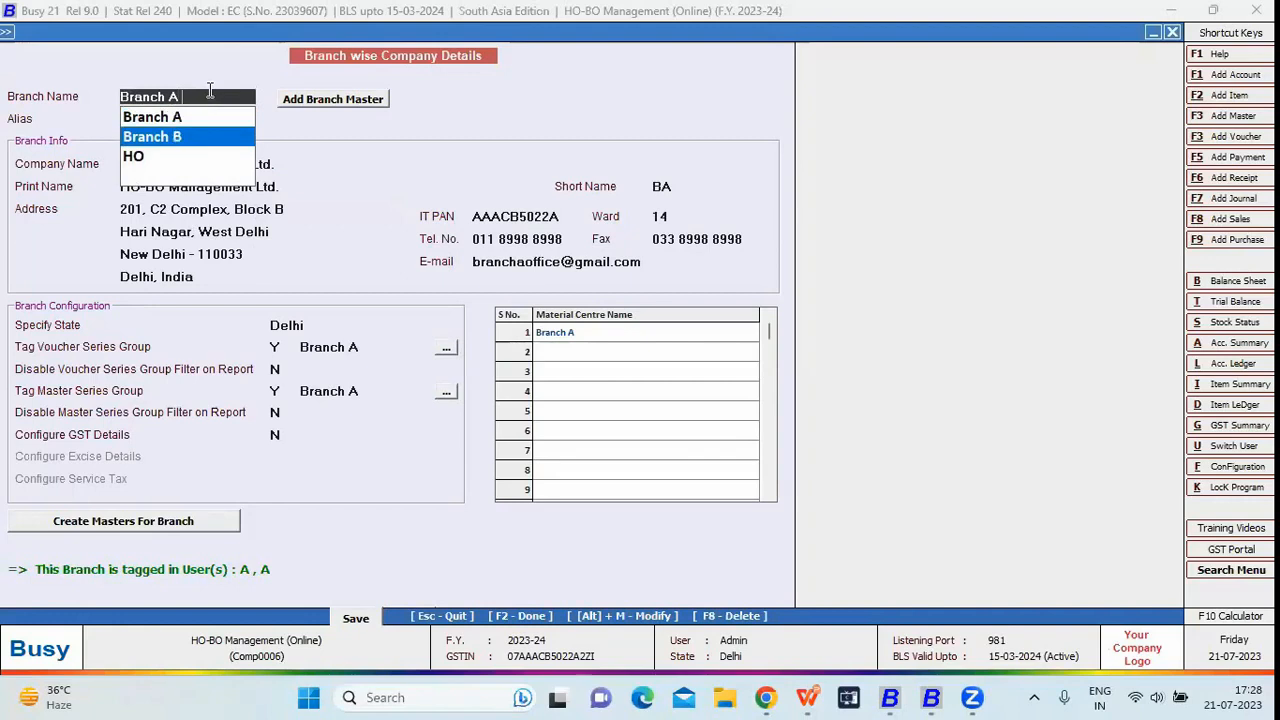
pyautogui.press('Return')
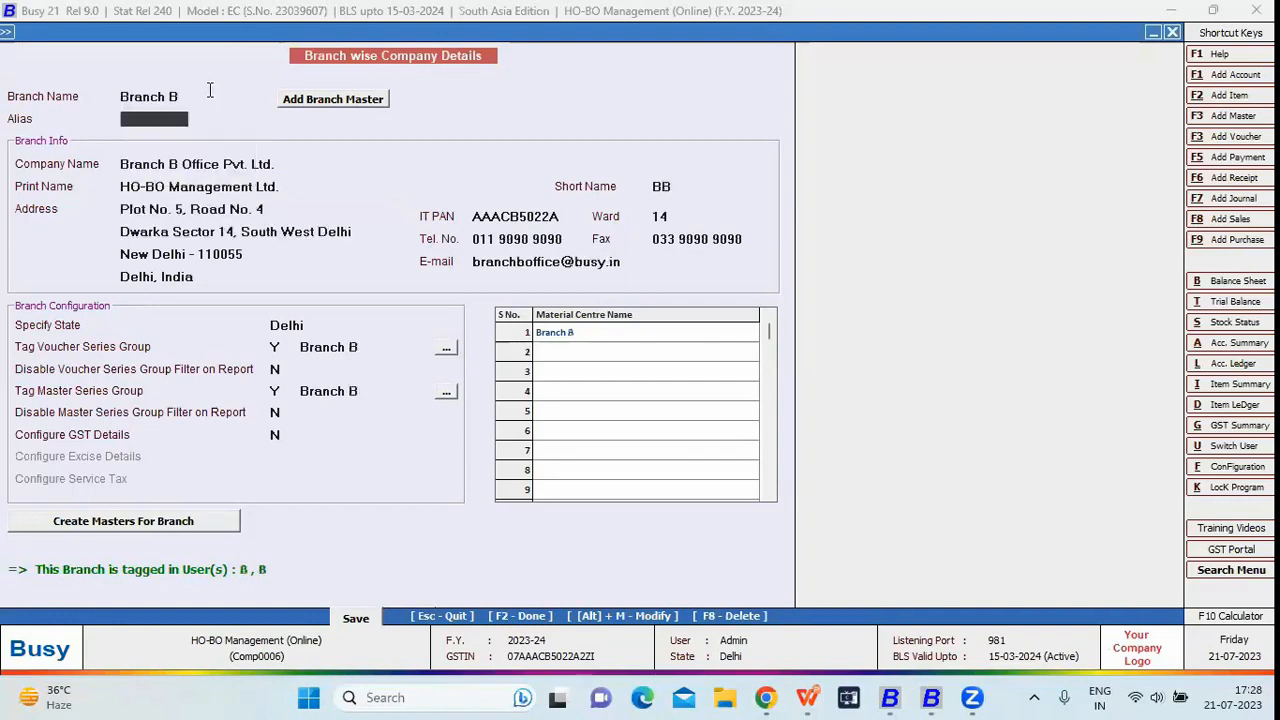
pyautogui.click(322, 231)
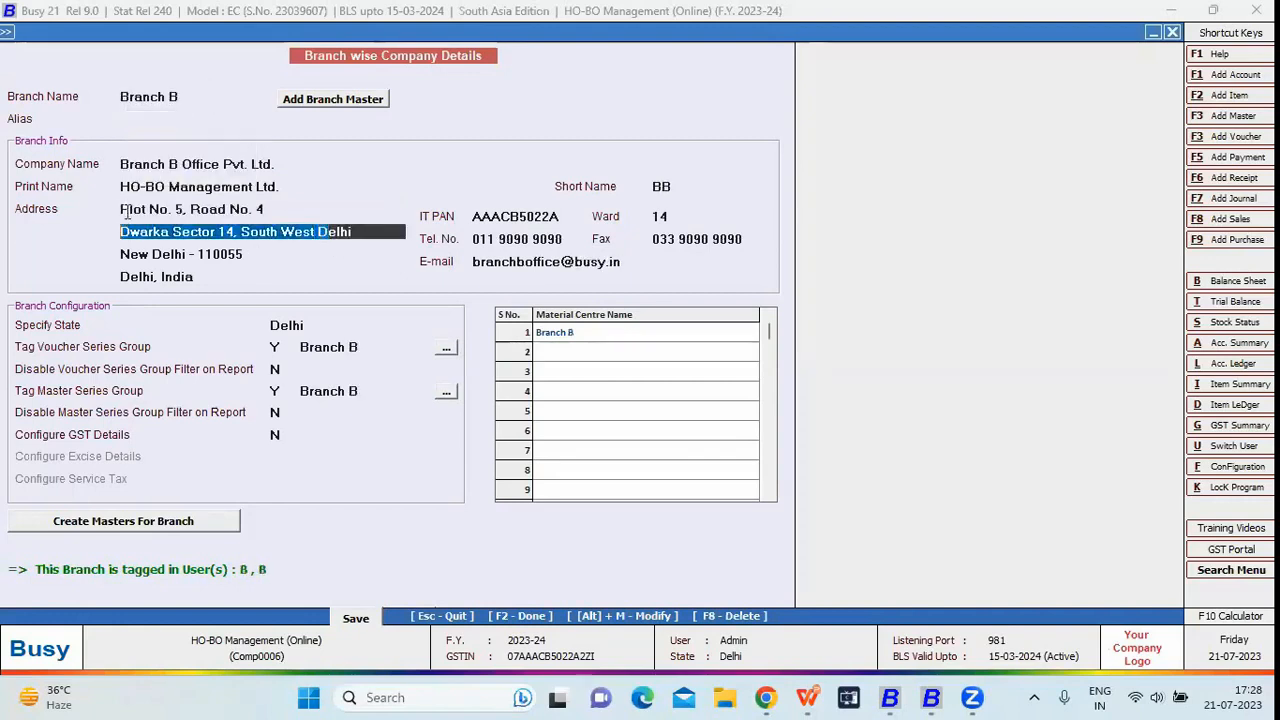
pyautogui.click(213, 96)
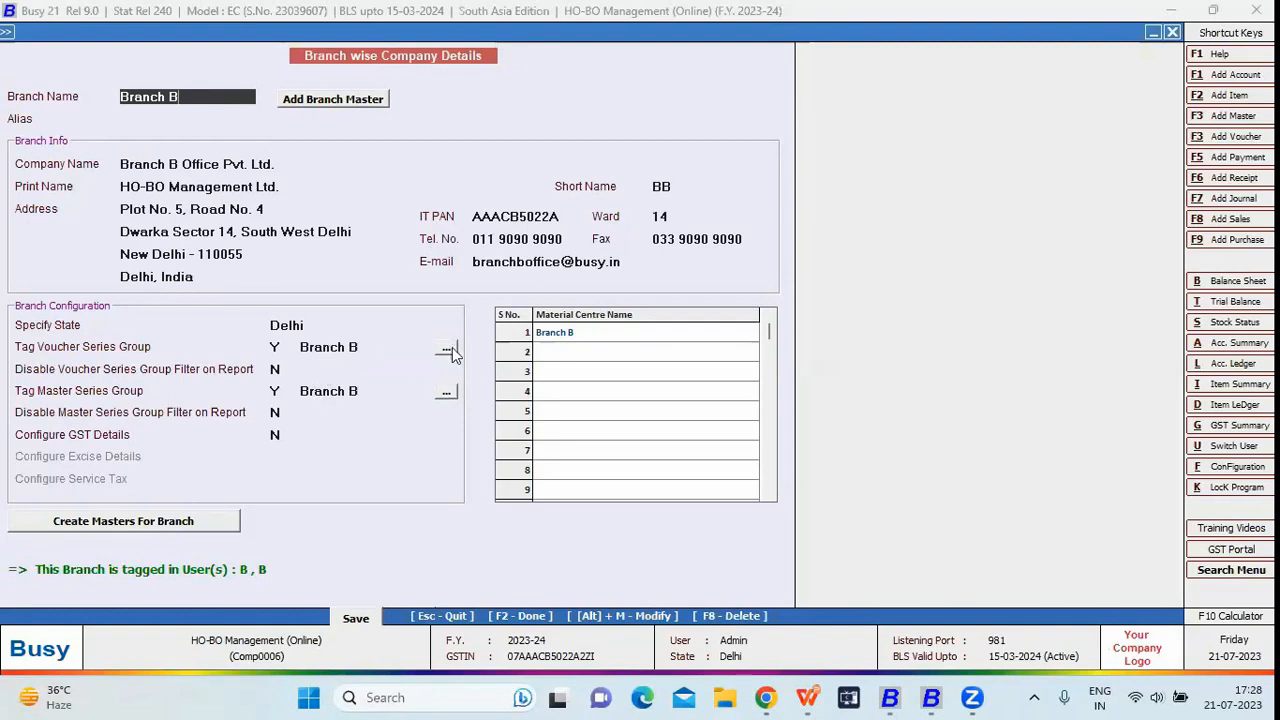
pyautogui.click(446, 393)
pyautogui.press('Escape')
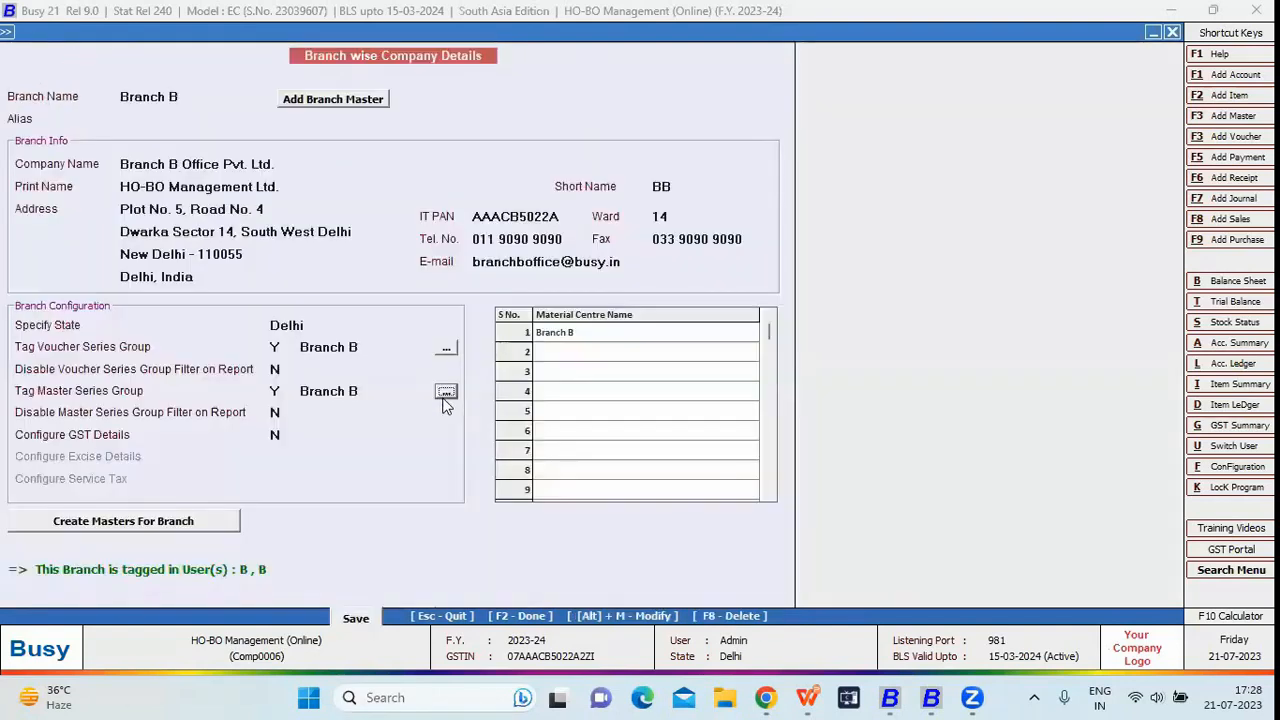
pyautogui.press('Escape')
pyautogui.click(370, 163)
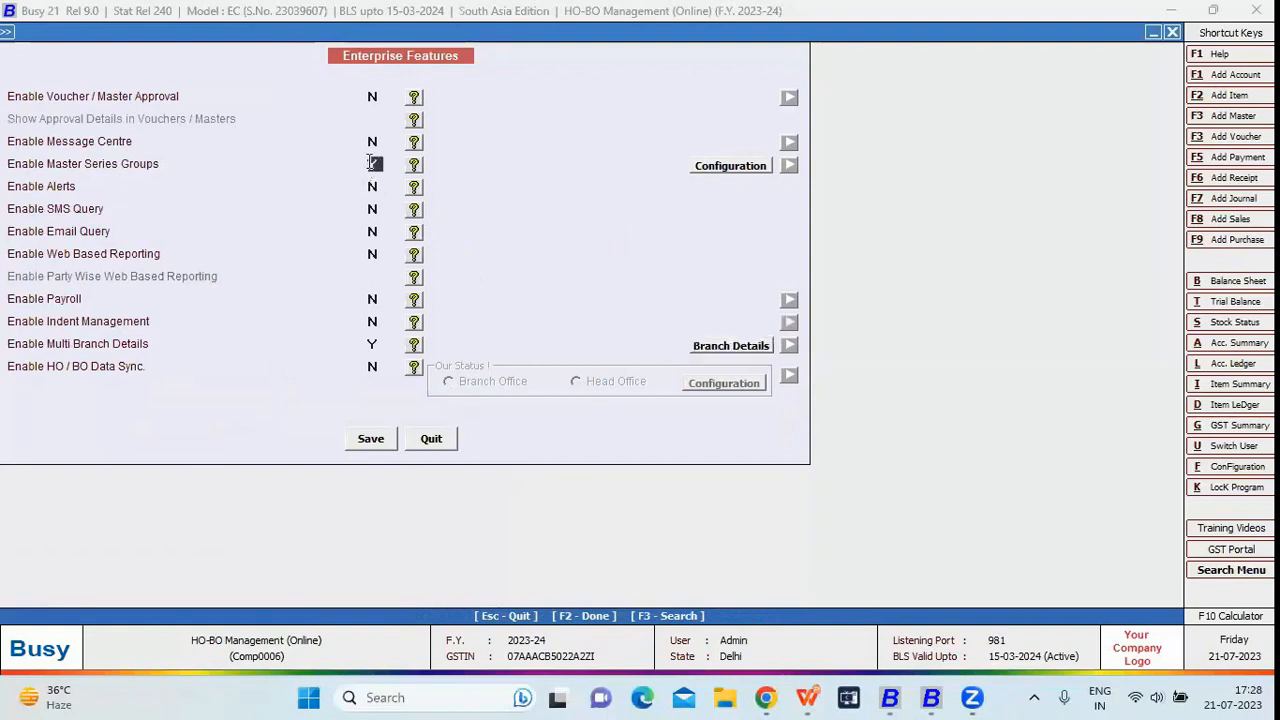
# - Set Material Centre as the master type in the Master Series Groups configuration
pyautogui.click(699, 167)
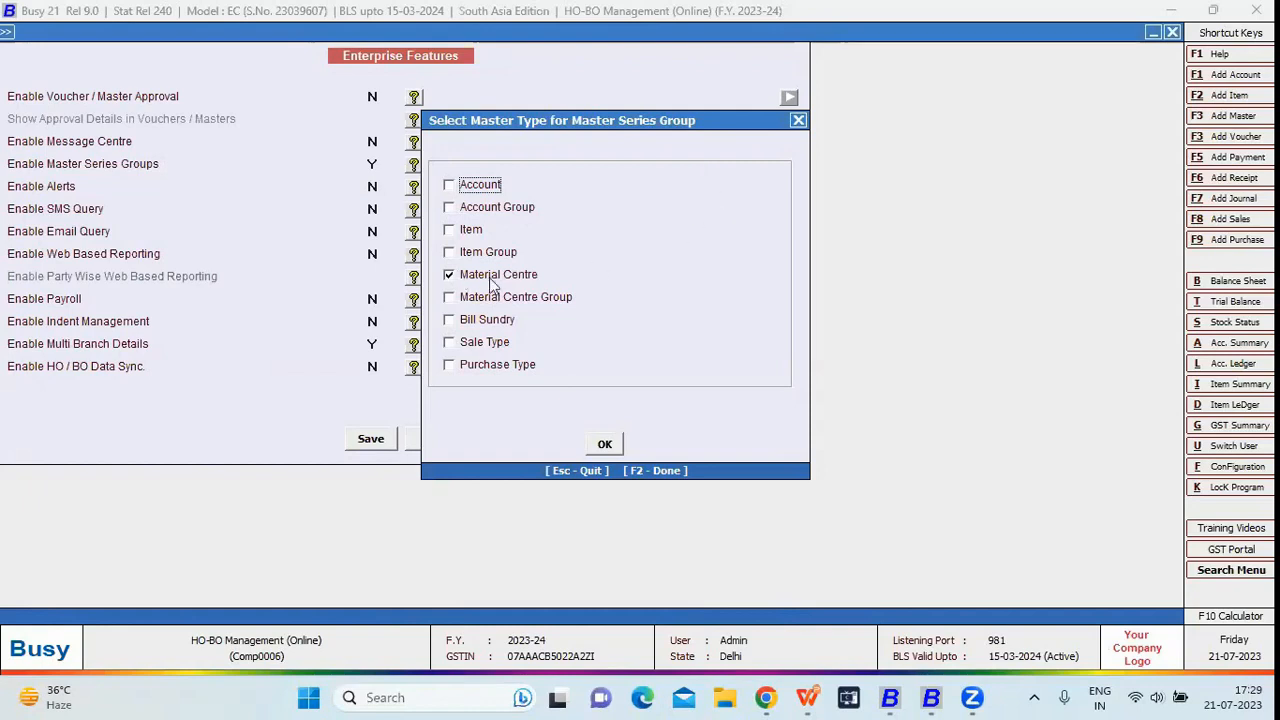
pyautogui.click(602, 444)
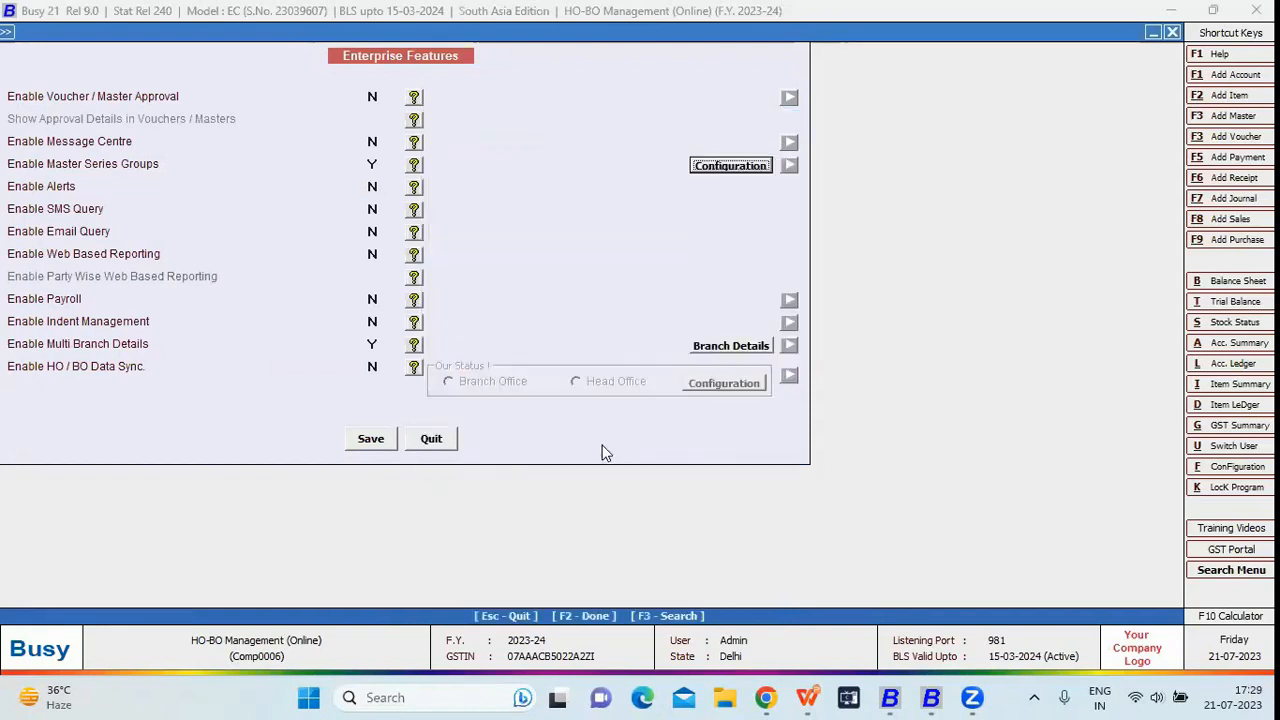
pyautogui.click(376, 166)
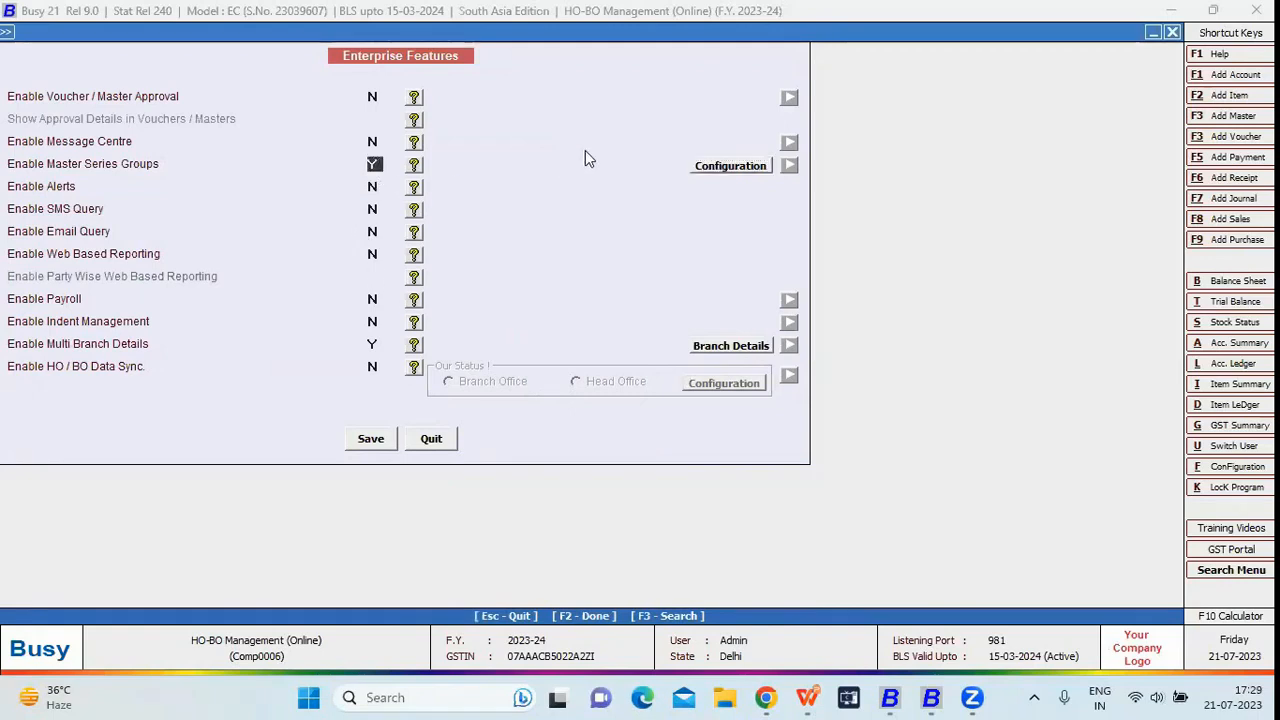
pyautogui.click(746, 165)
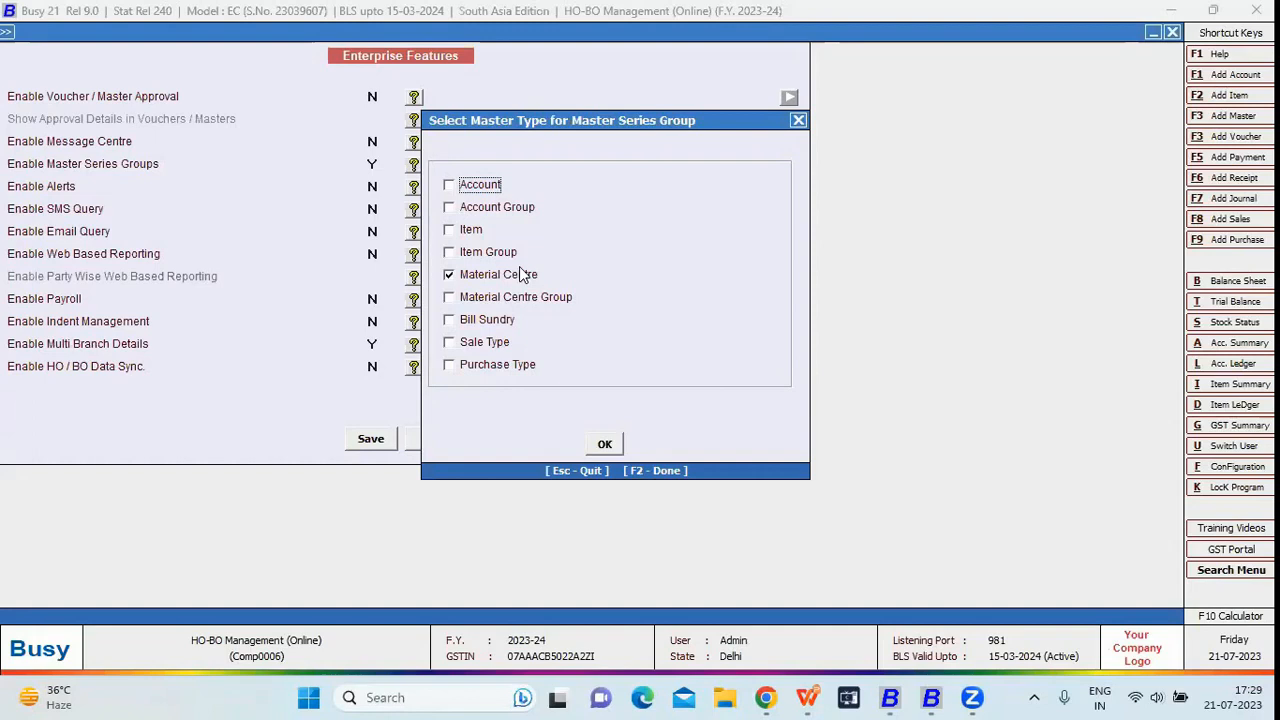
pyautogui.click(604, 444)
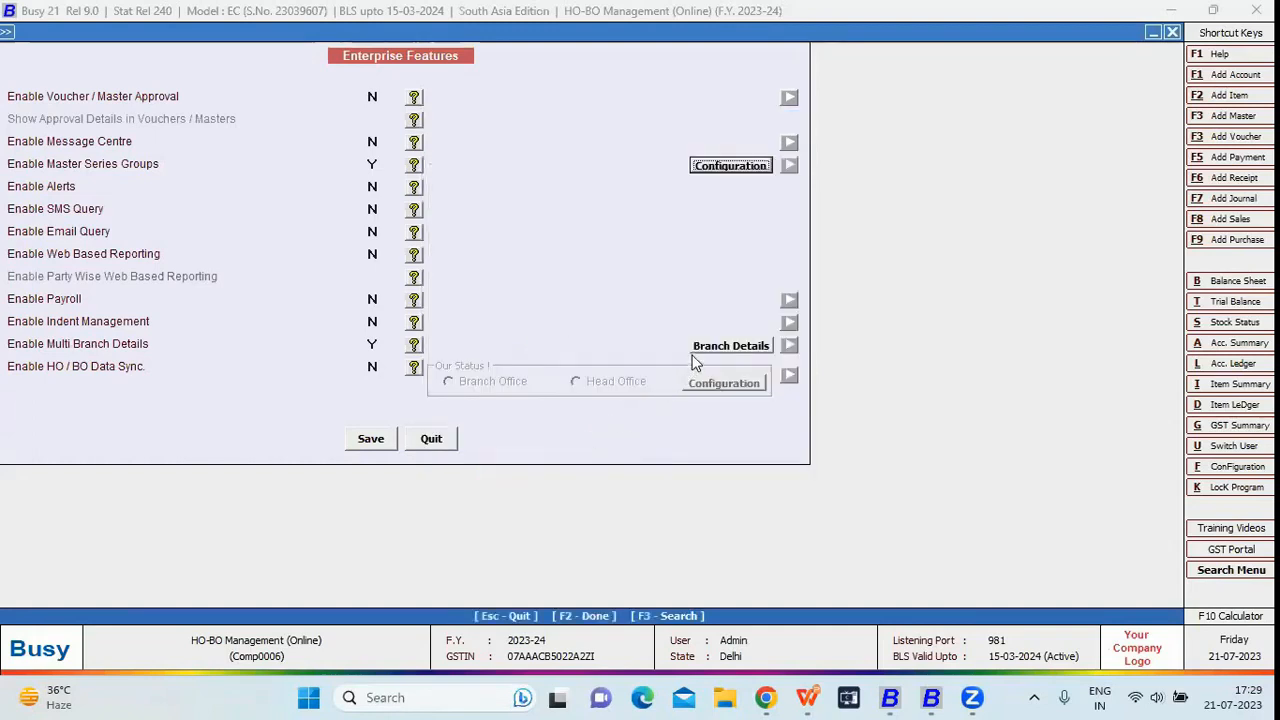
# - Load Branch A in Branch Details and review its voucher series, master series and material centre tags
pyautogui.click(694, 353)
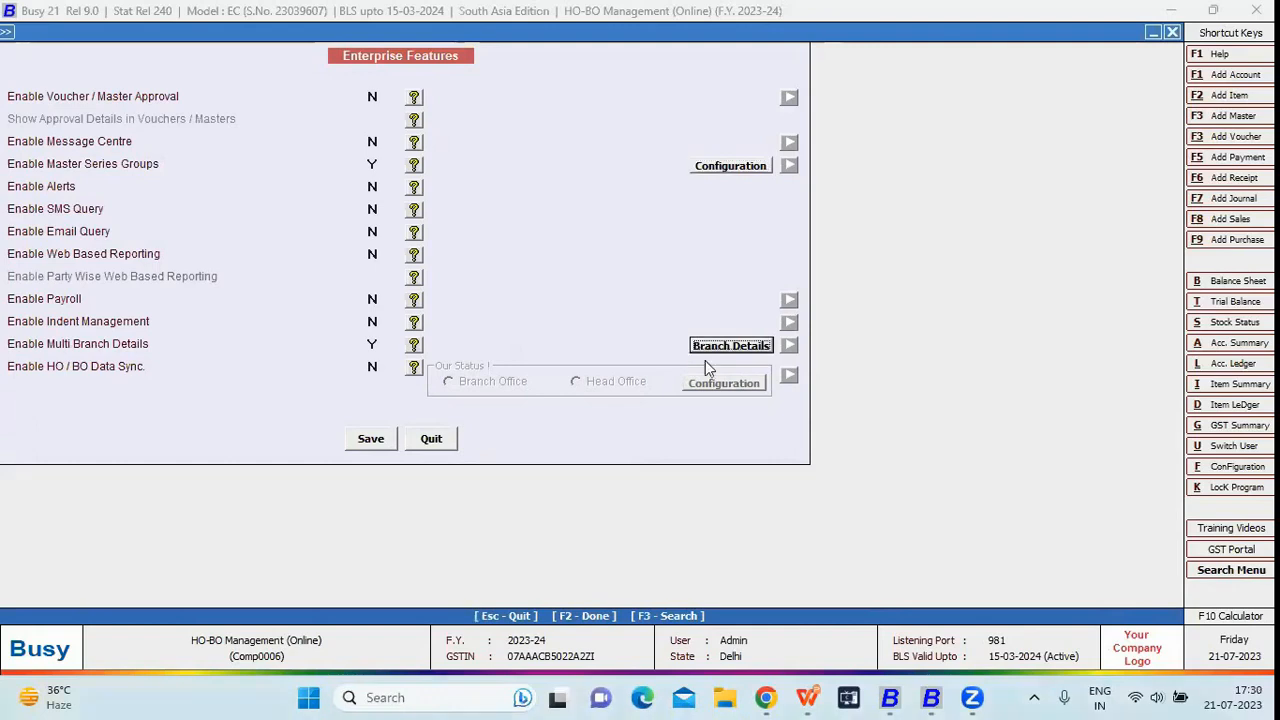
pyautogui.press('Down')
pyautogui.press('Return')
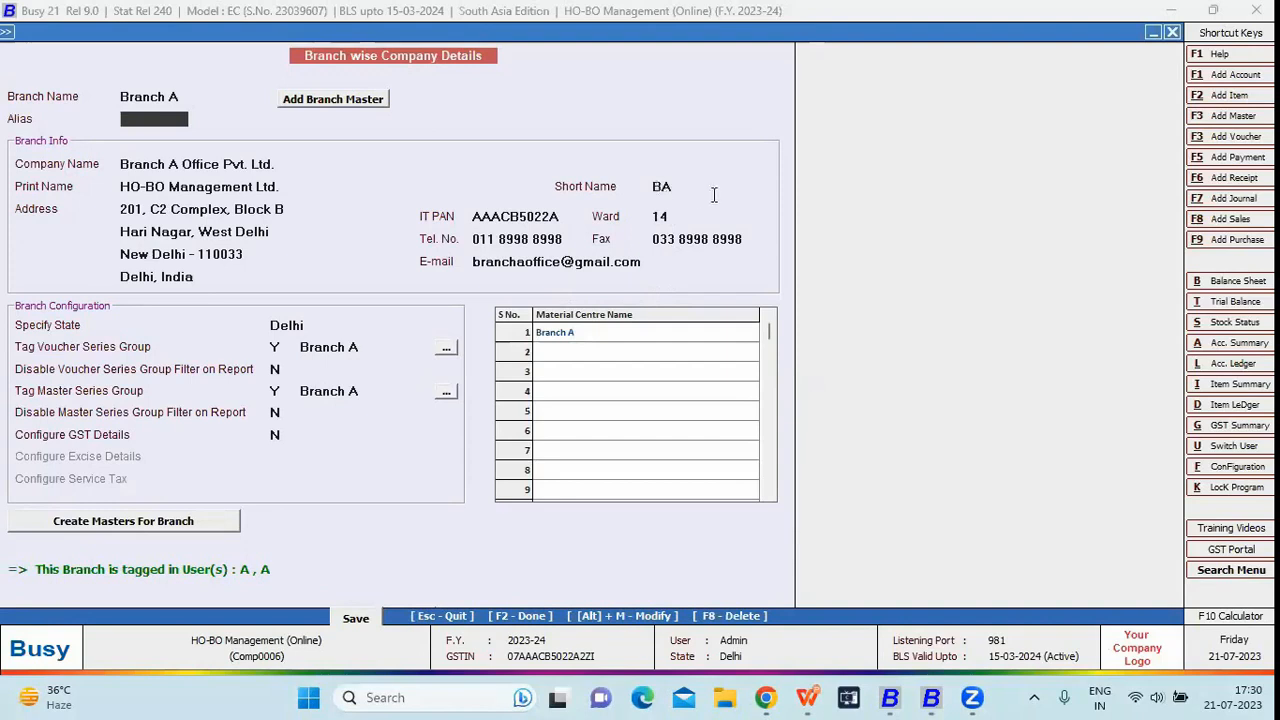
pyautogui.click(343, 347)
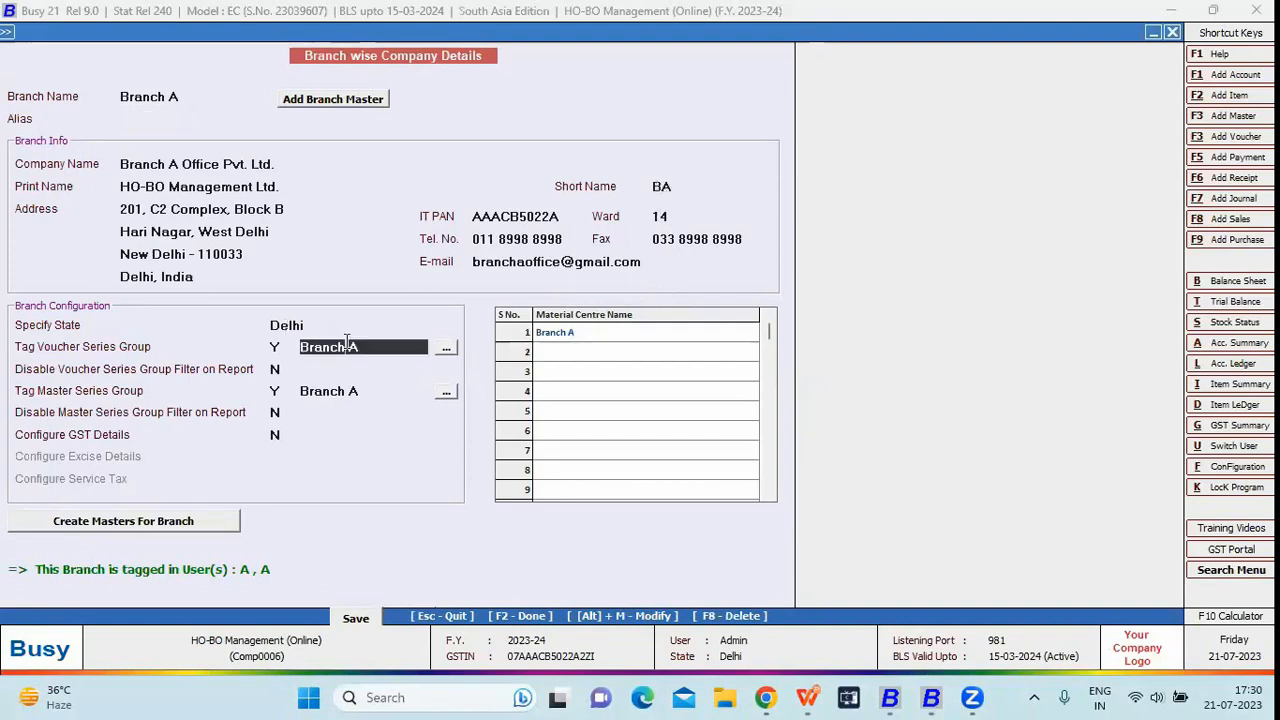
pyautogui.click(388, 394)
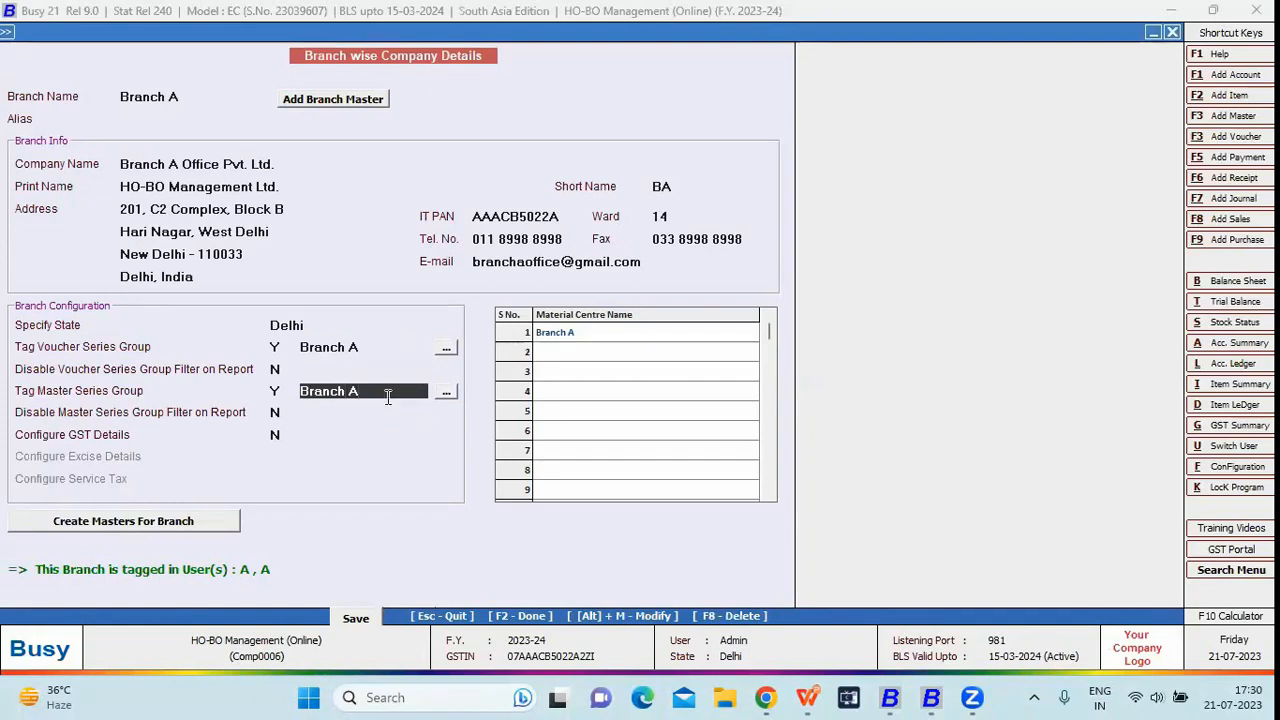
pyautogui.click(573, 340)
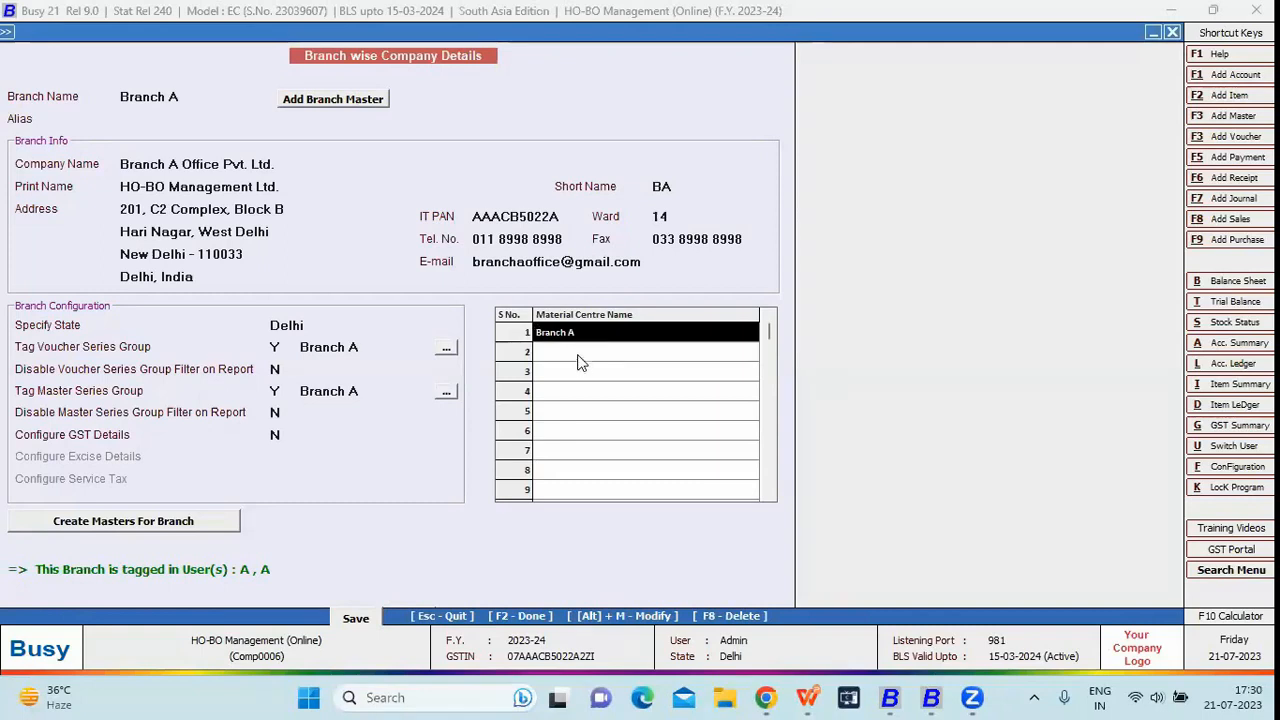
# - Keep Branch A's state as Delhi, save the details with F2, and close the form
pyautogui.click(333, 323)
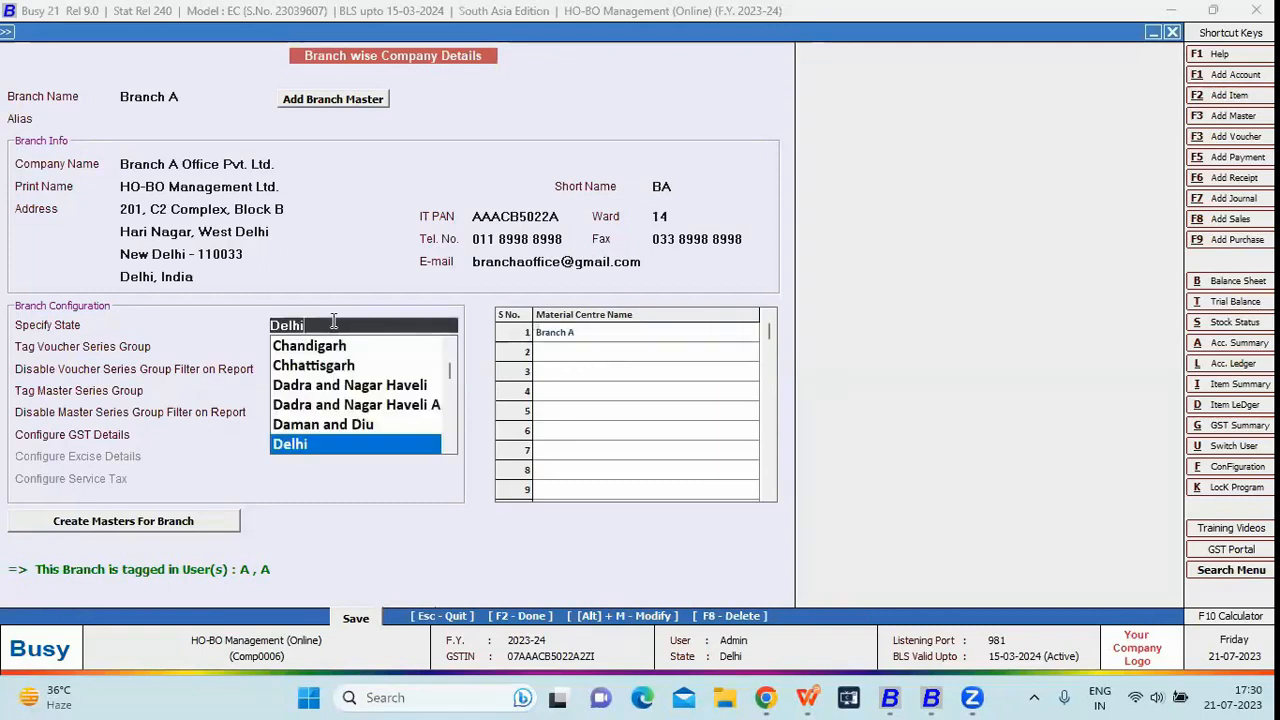
pyautogui.press('Return')
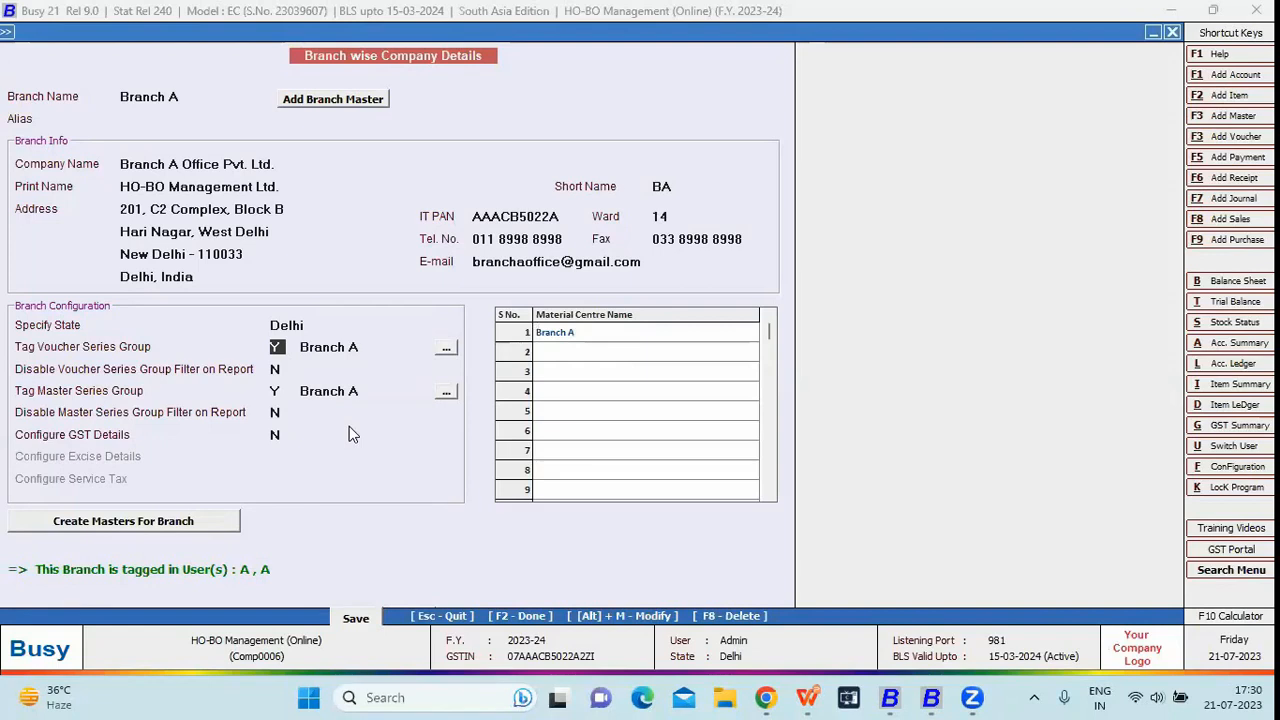
pyautogui.press('F2')
pyautogui.press('Return')
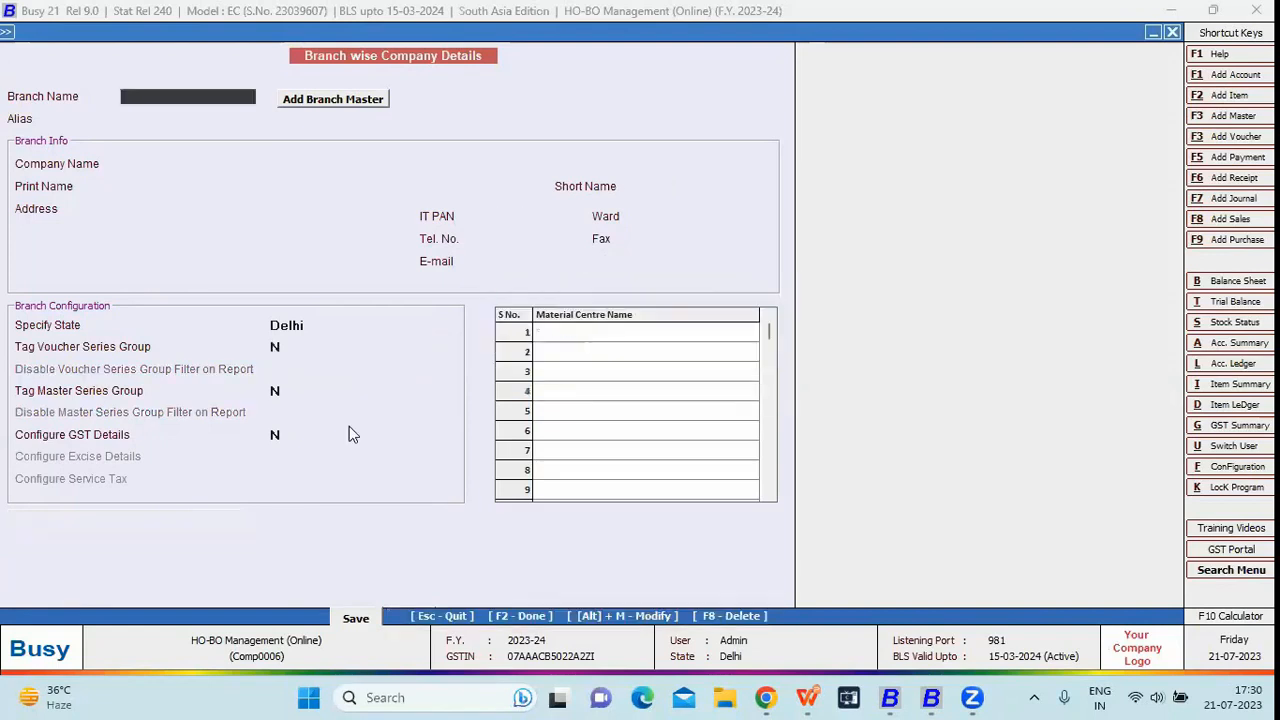
pyautogui.press('Escape')
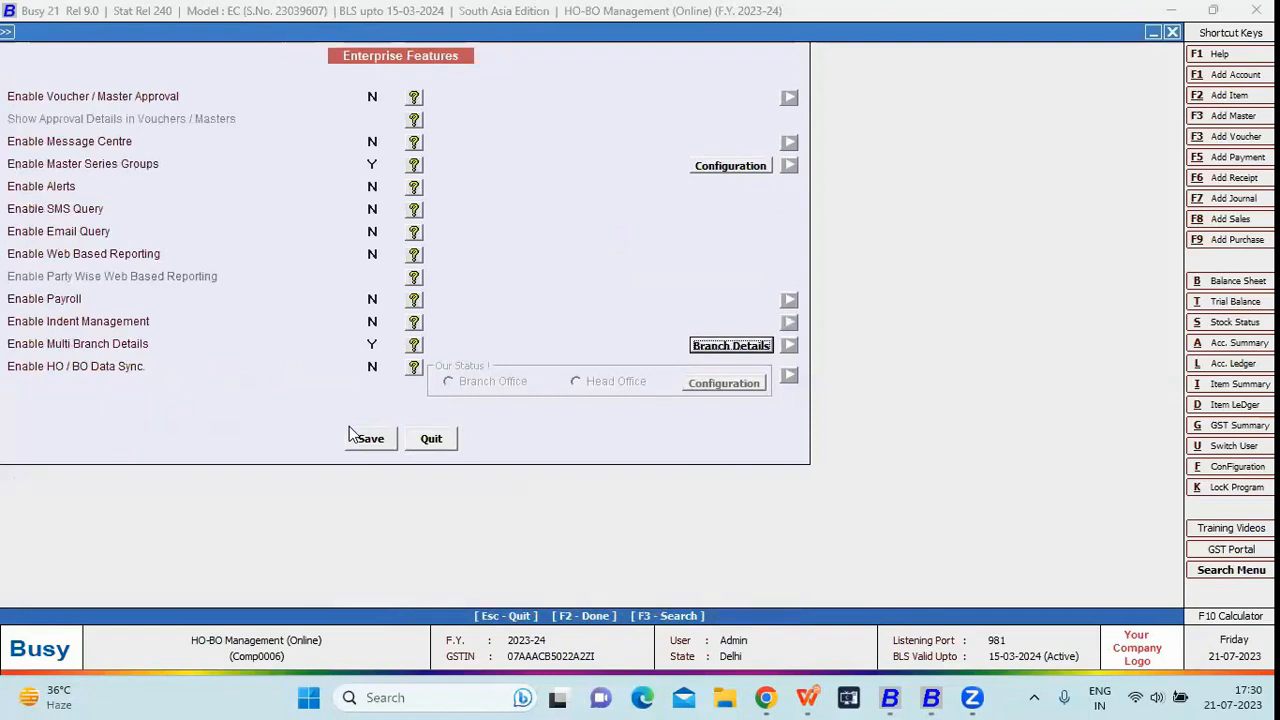
# - Leave the features settings and open the Modify User list under Administration
pyautogui.press('F2')
pyautogui.press('Escape')
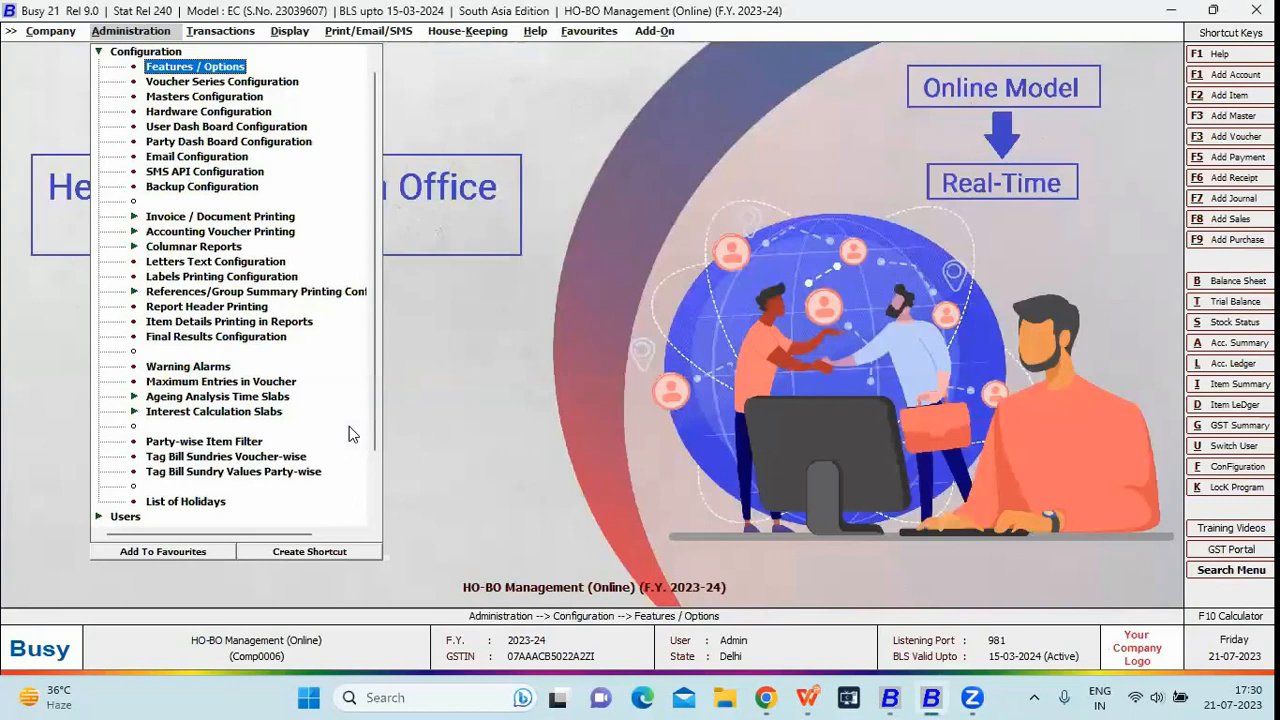
pyautogui.press('Right')
pyautogui.press('Left')
pyautogui.press('Right')
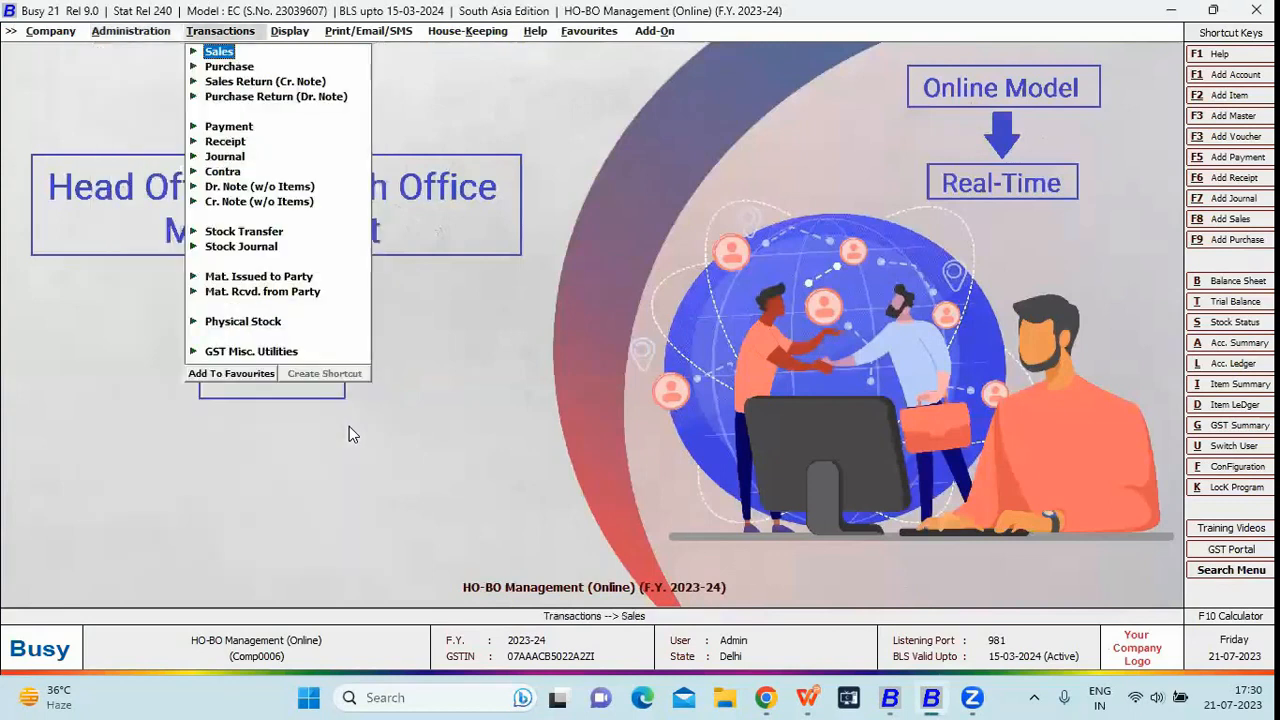
pyautogui.press('Left')
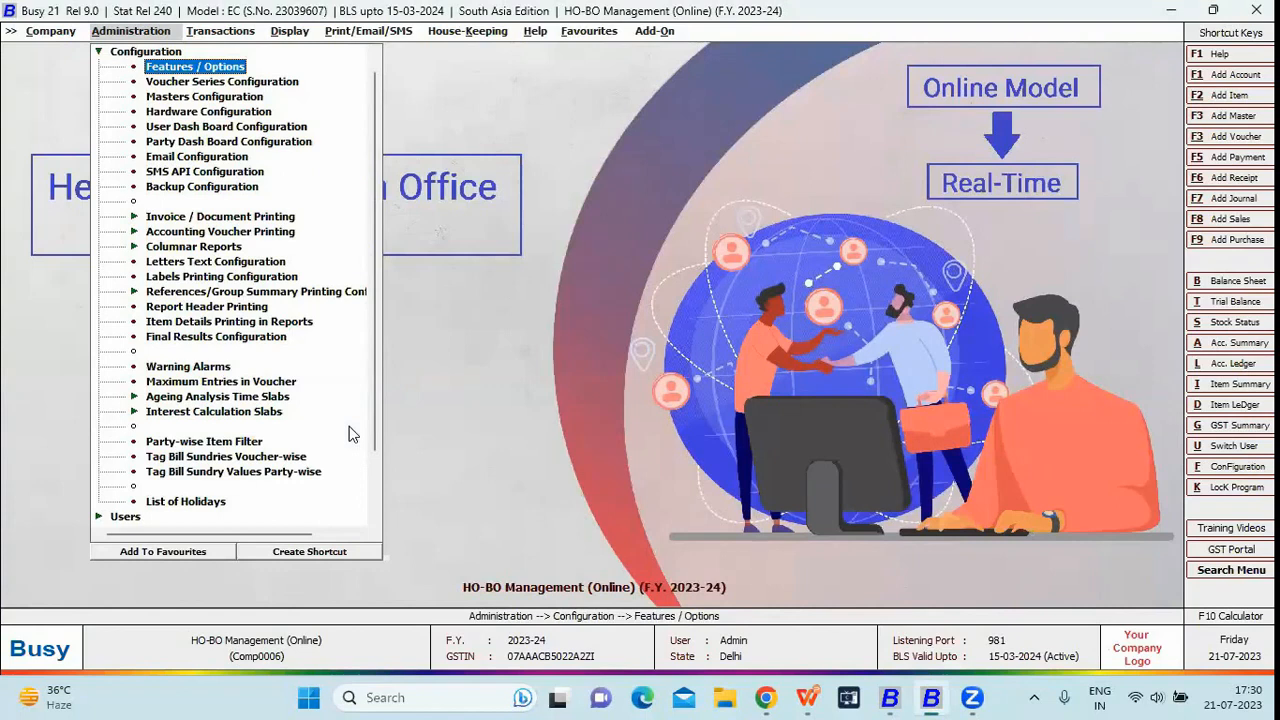
pyautogui.press('Escape')
pyautogui.press('Down')
pyautogui.press('Return')
pyautogui.press('Down')
pyautogui.press('Return')
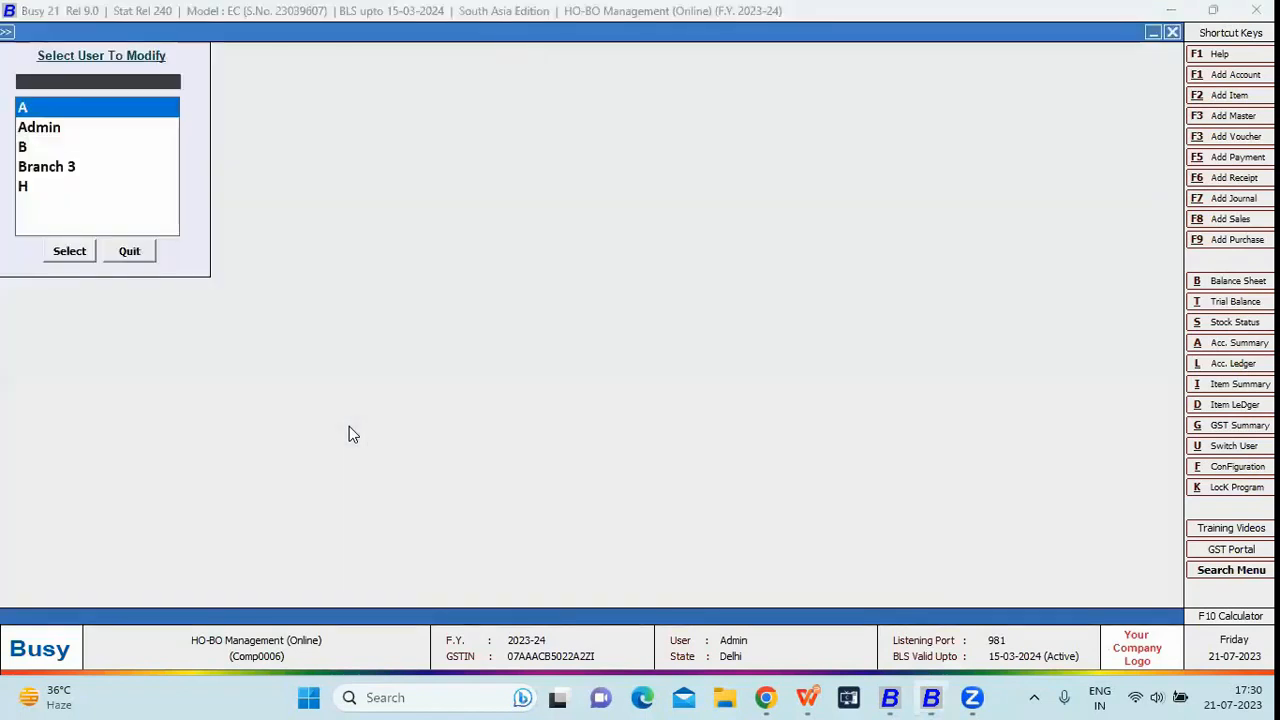
# - Select user A from the user list for modification
pyautogui.write('br')
pyautogui.press('Escape')
pyautogui.press('Return')
pyautogui.press('Down')
pyautogui.press('Down')
pyautogui.press('Up')
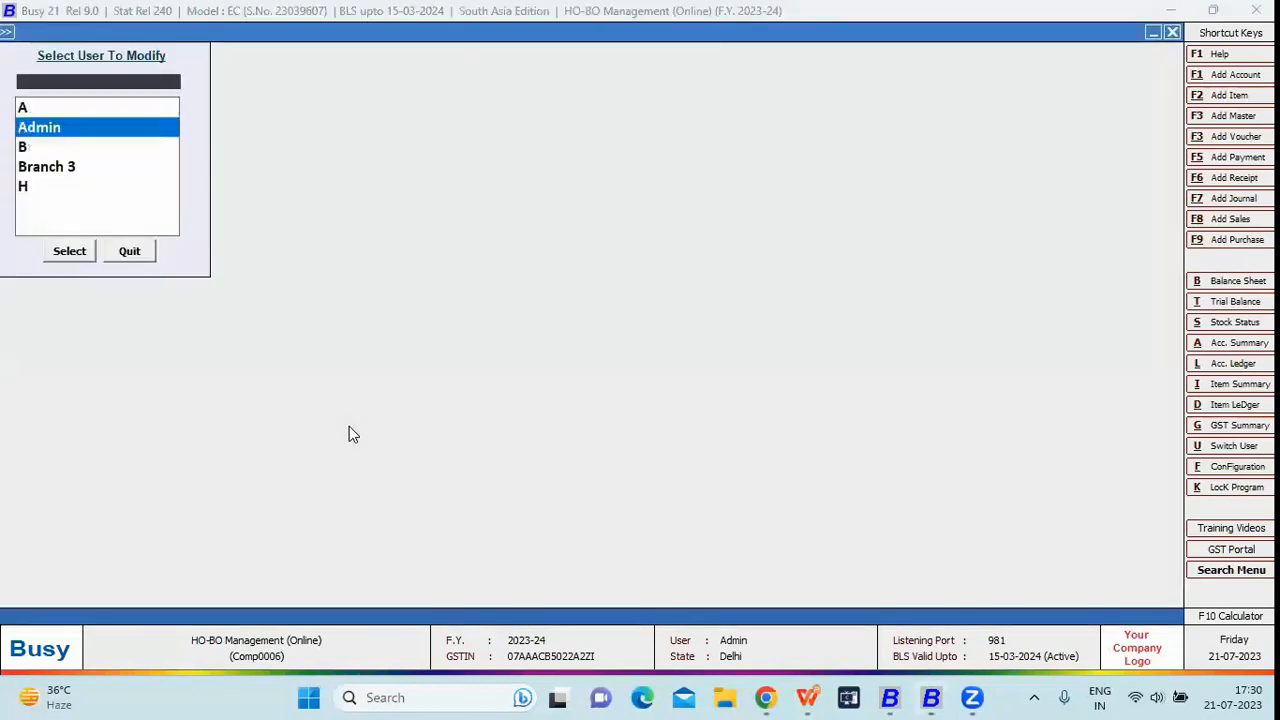
pyautogui.press('Up')
pyautogui.press('Return')
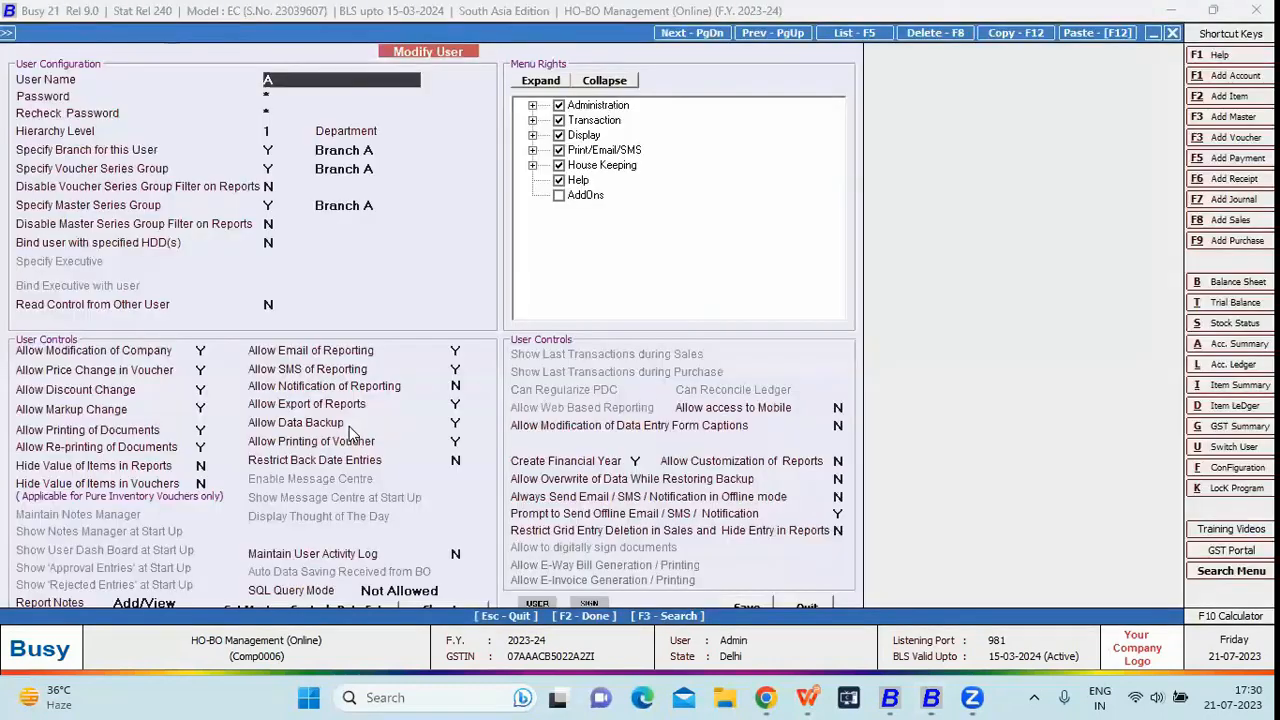
# - Save user A with Branch A as its branch, voucher series group and master series group
pyautogui.press('Return')
pyautogui.press('Return')
pyautogui.press('Return')
pyautogui.press('Return')
pyautogui.press('Return')
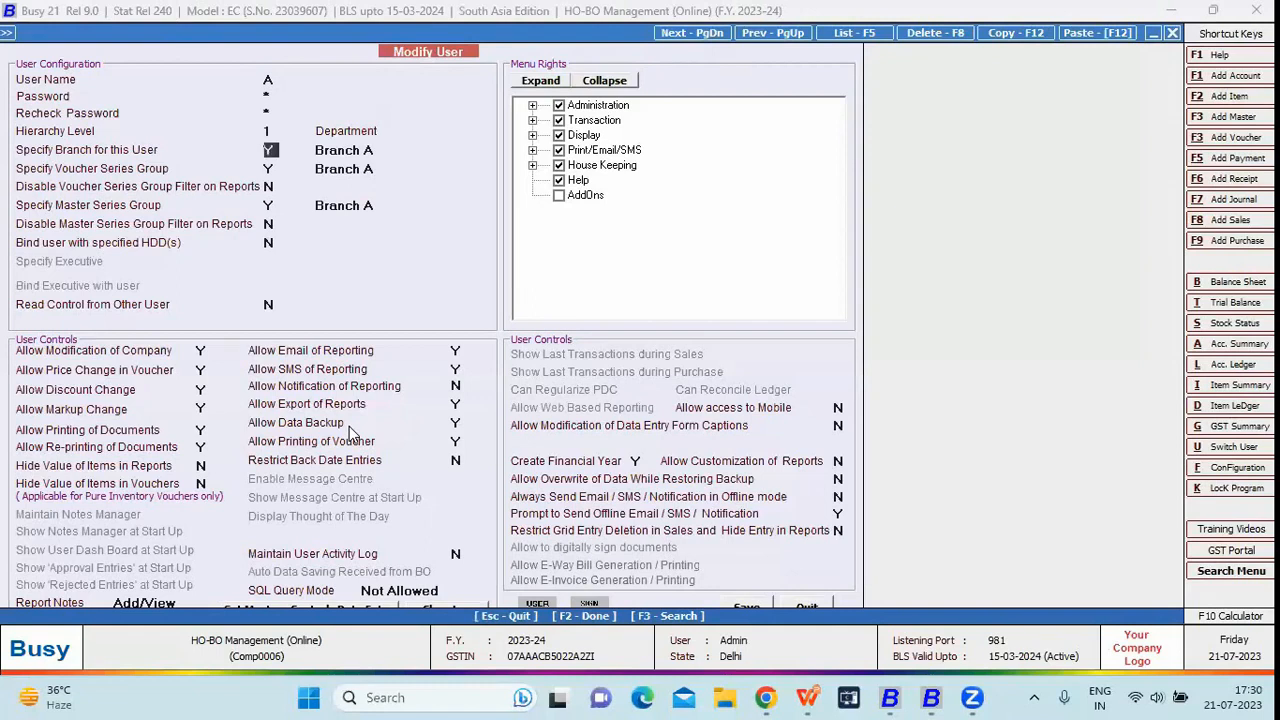
pyautogui.press('Return')
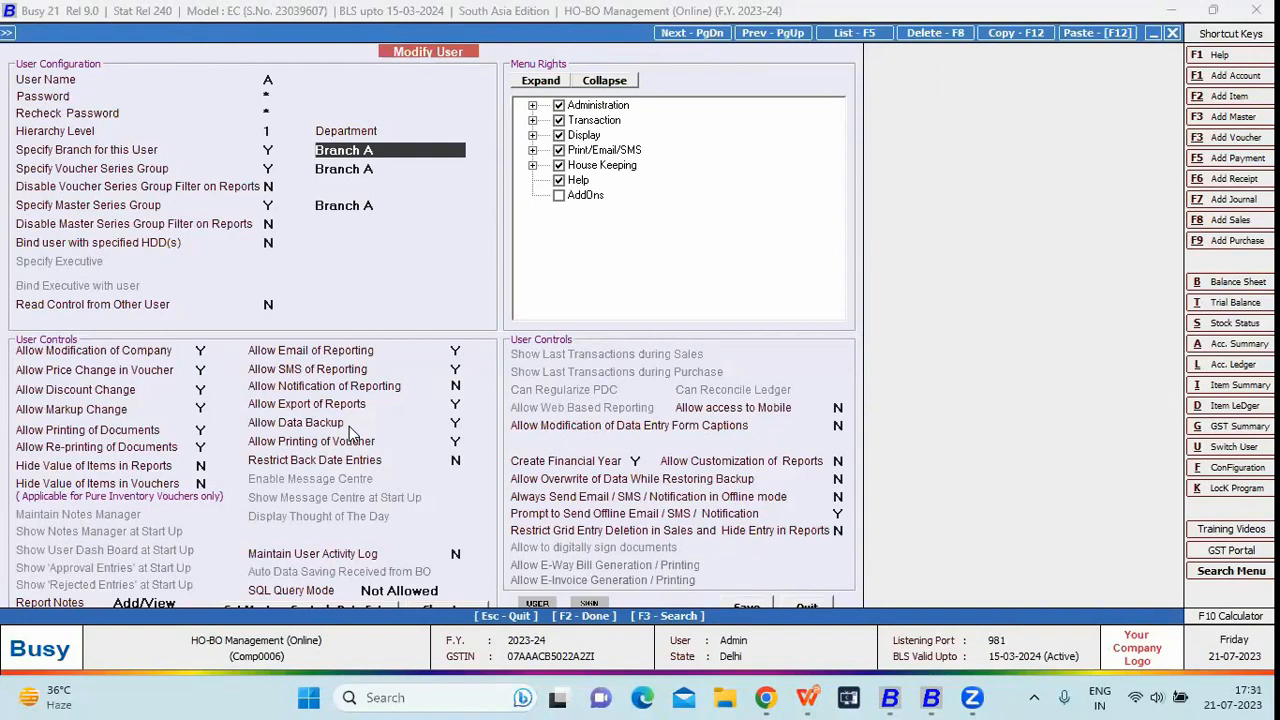
pyautogui.press('Return')
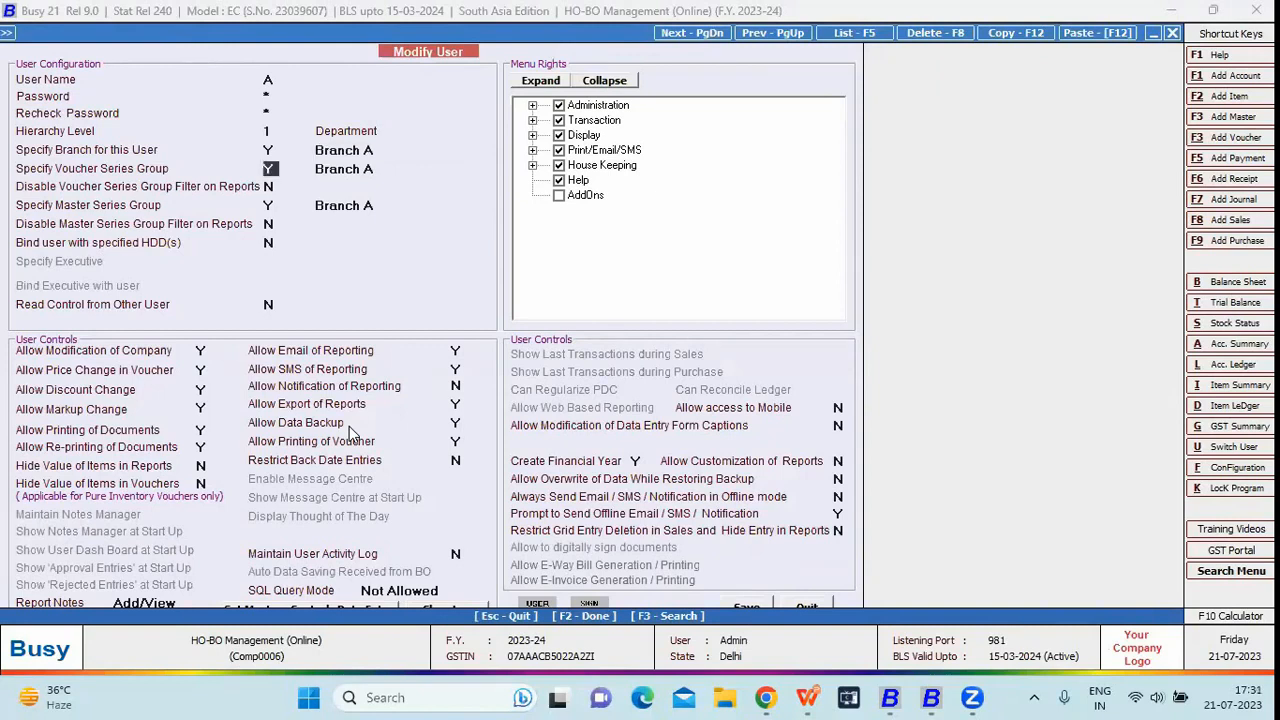
pyautogui.press('Return')
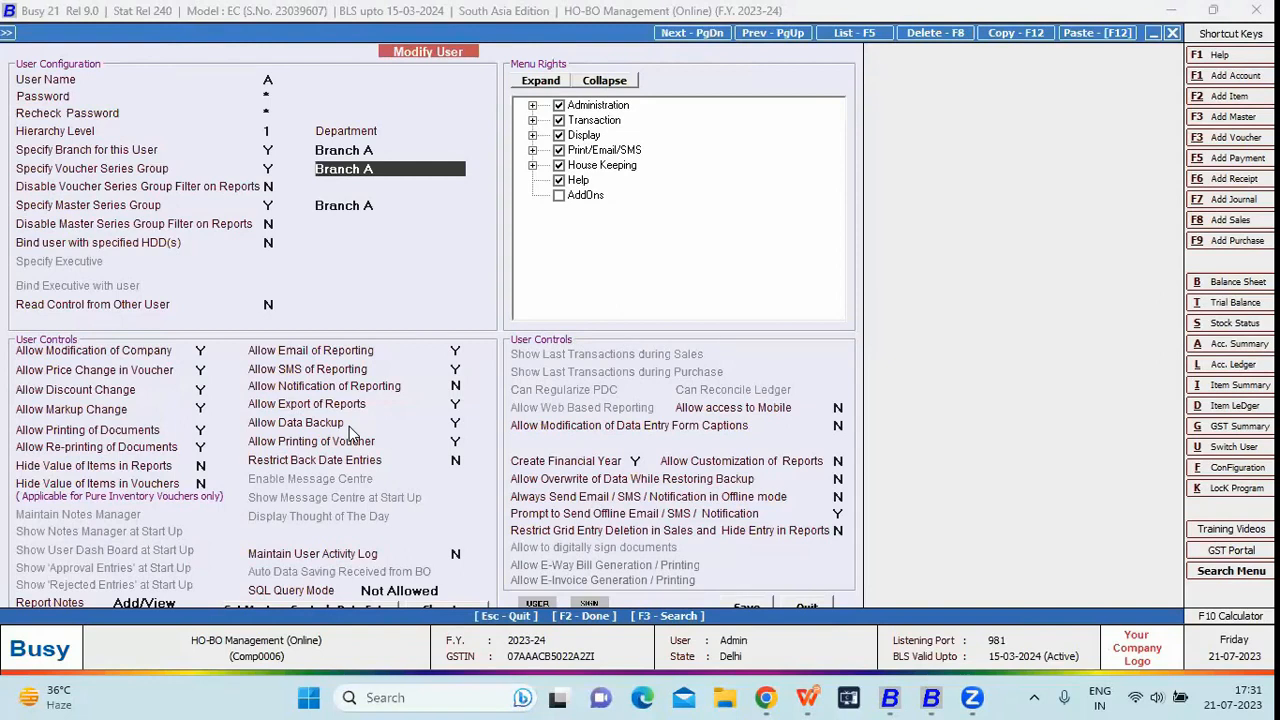
pyautogui.press('Return')
pyautogui.press('Return')
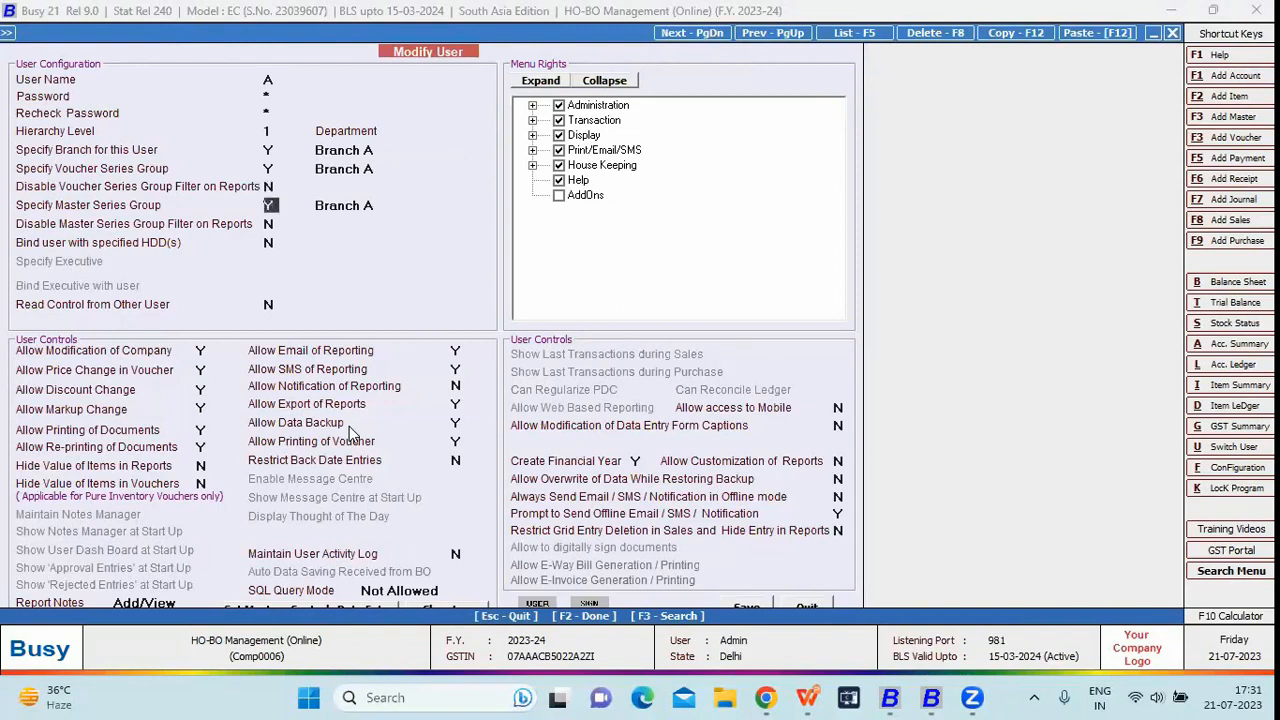
pyautogui.press('Return')
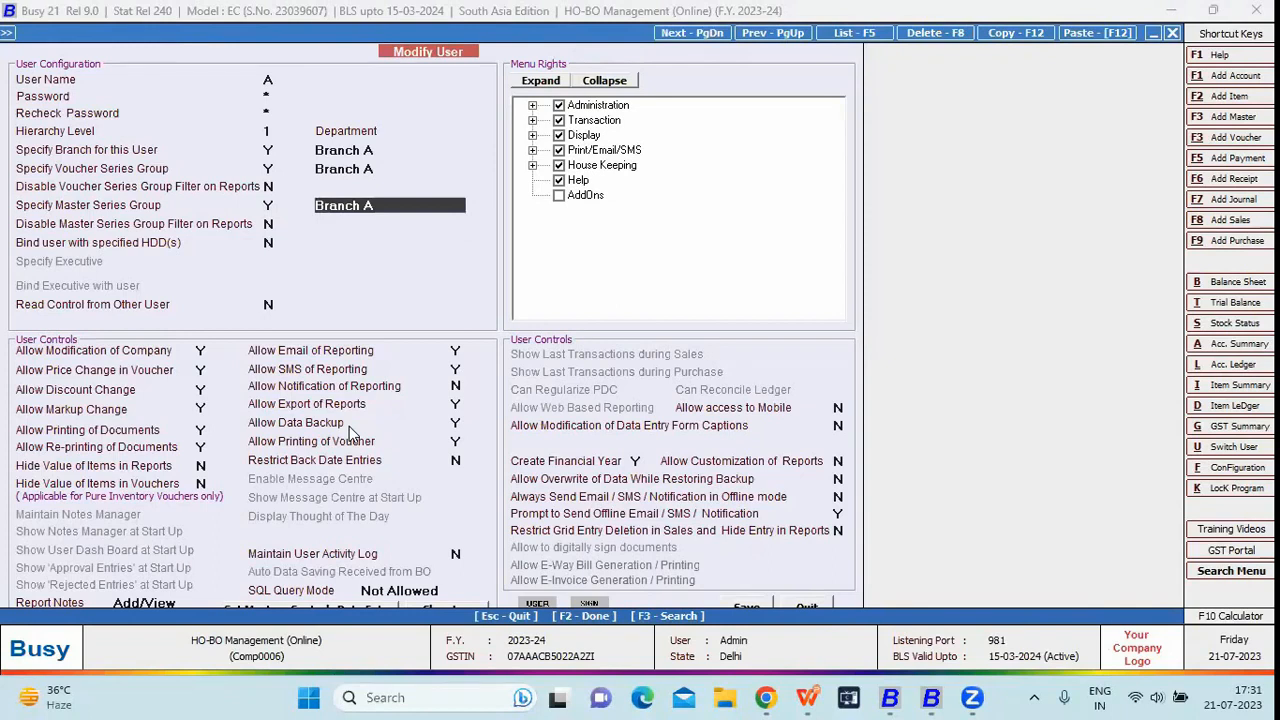
pyautogui.press('F2')
pyautogui.press('Return')
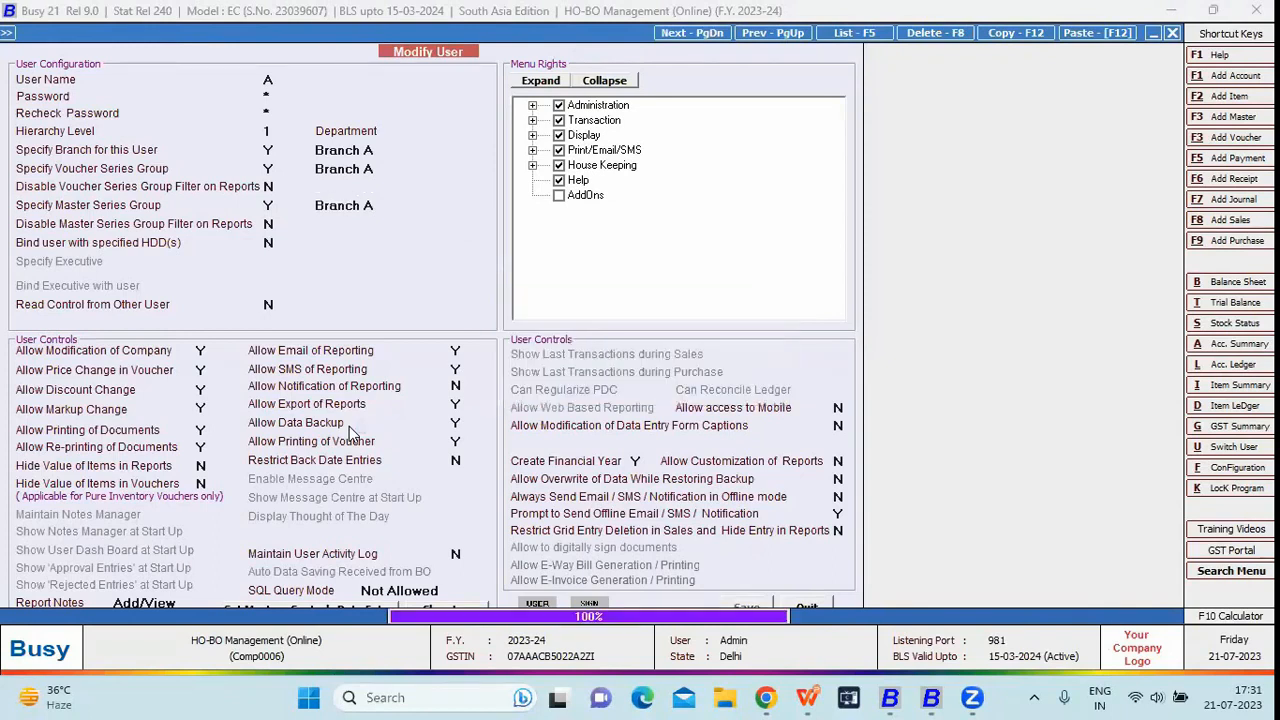
# - Exit the user list and close the HO-BO Management (Online) company
pyautogui.press('Escape')
pyautogui.press('Left')
pyautogui.press('Return')
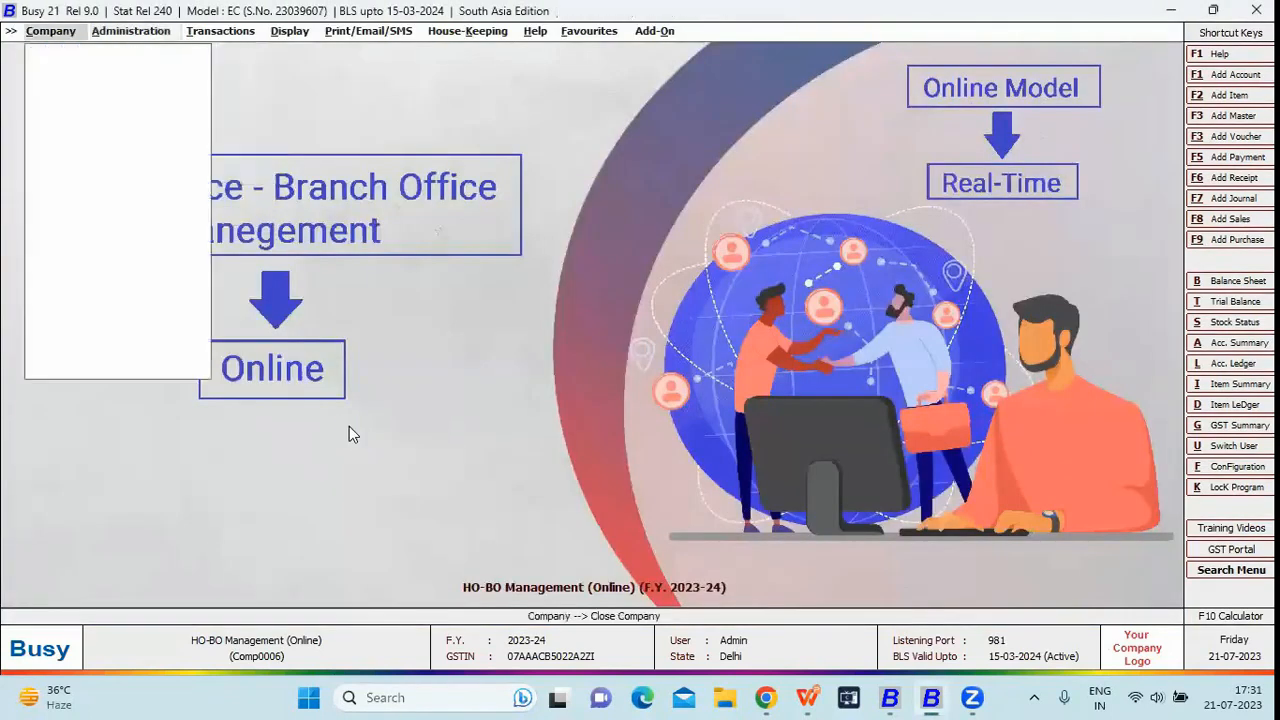
# - Reopen HO-BO Management (Online) and log in as user A
pyautogui.press('Return')
pyautogui.press('Down')
pyautogui.press('Down')
pyautogui.press('Down')
pyautogui.press('Down')
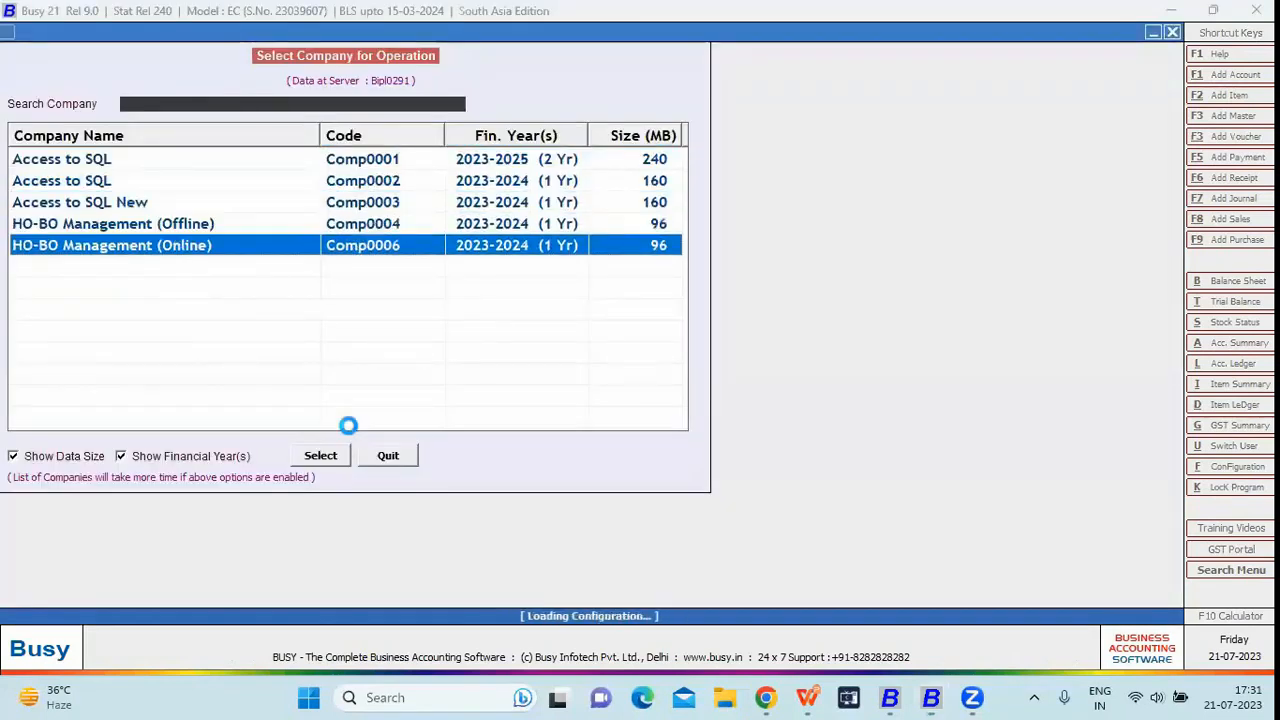
pyautogui.write('A')
pyautogui.press('Return')
pyautogui.write('a')
pyautogui.press('Return')
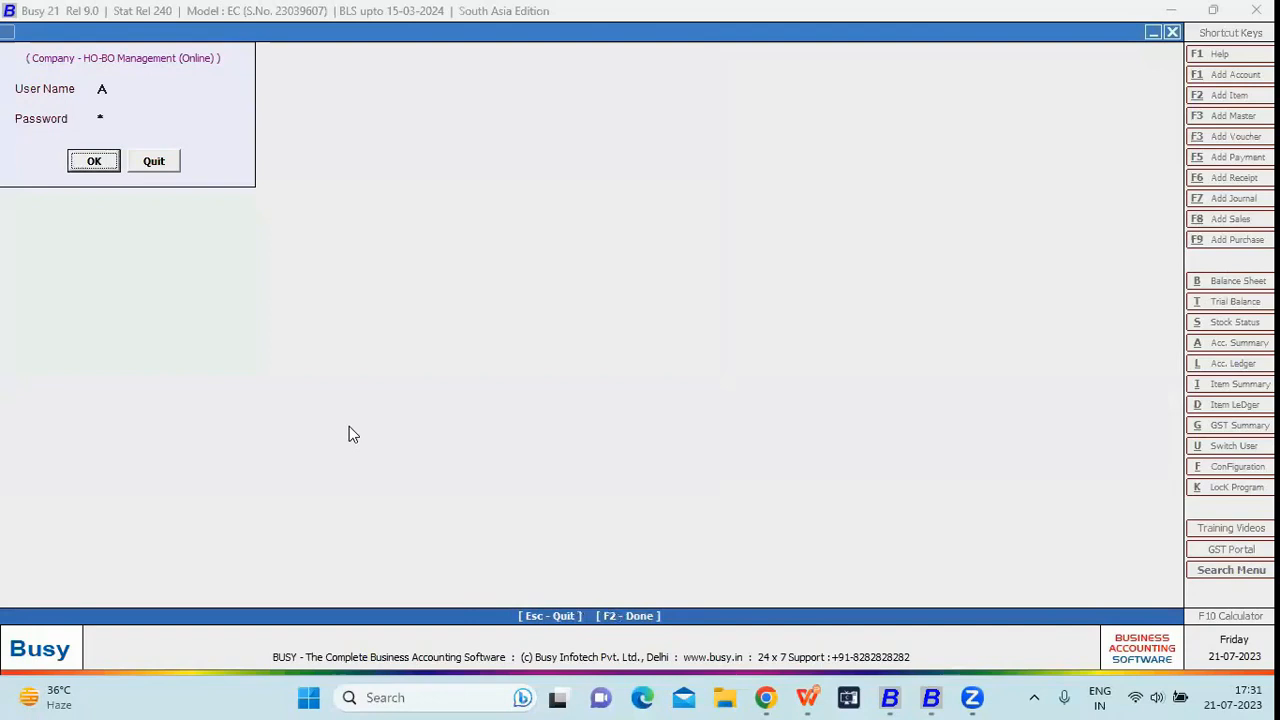
pyautogui.press('Return')
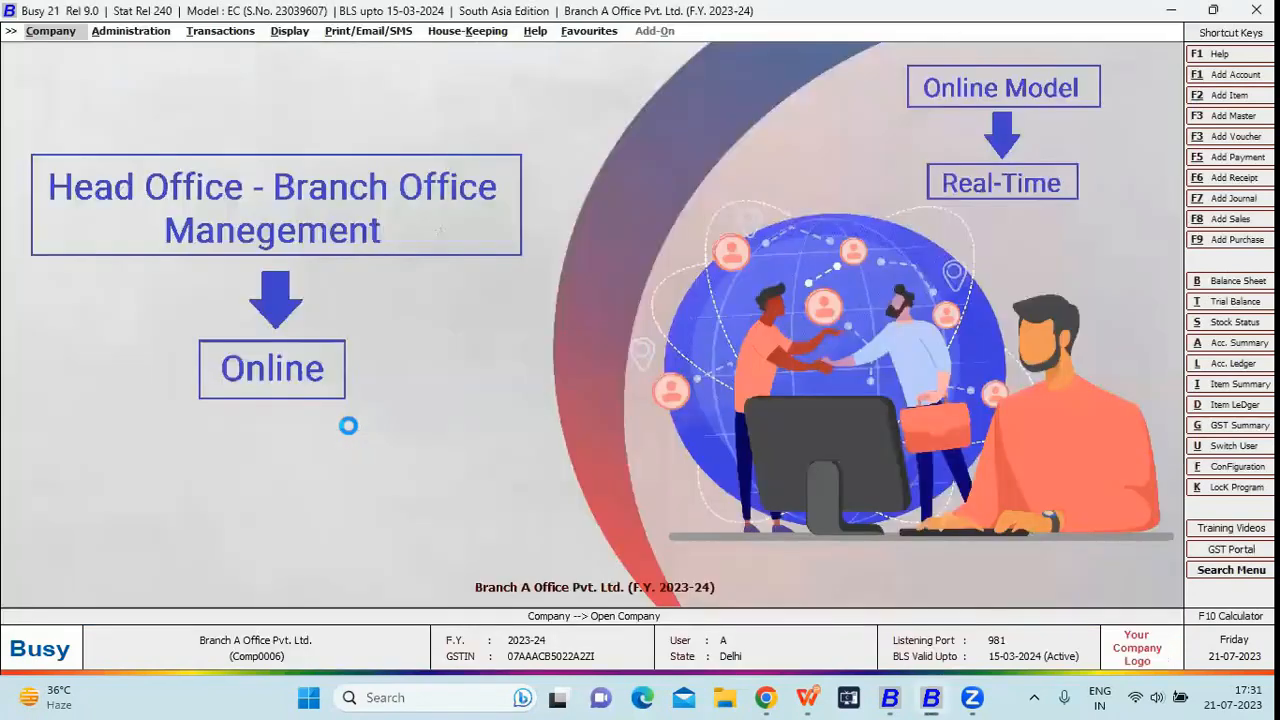
# - Start a new sales voucher with Branch A as the series
pyautogui.press('Right')
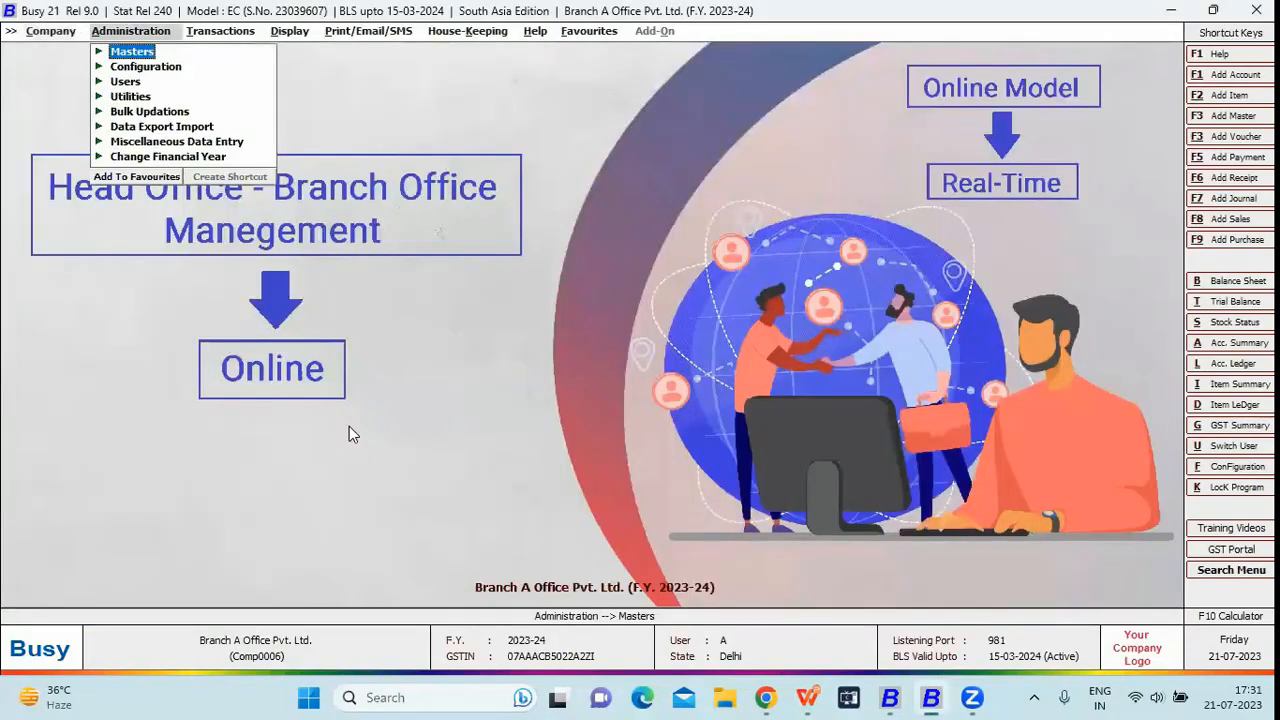
pyautogui.press('Right')
pyautogui.press('Return')
pyautogui.press('Return')
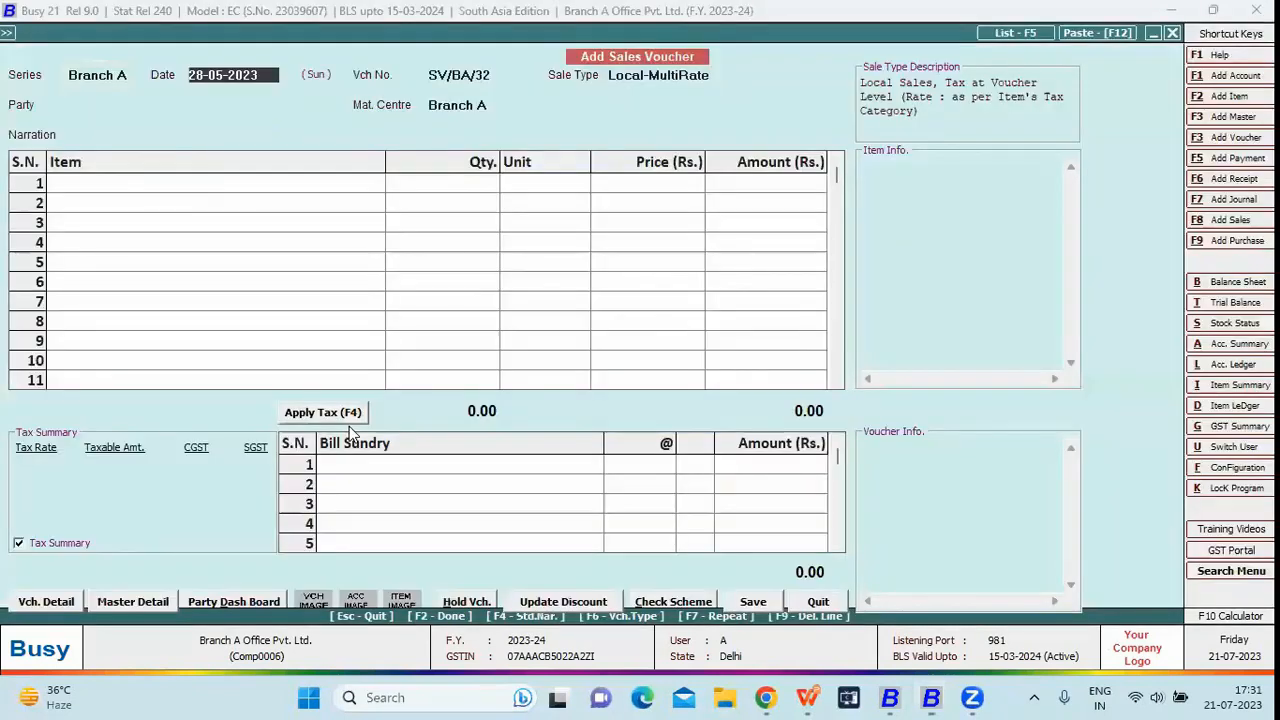
pyautogui.press('Return')
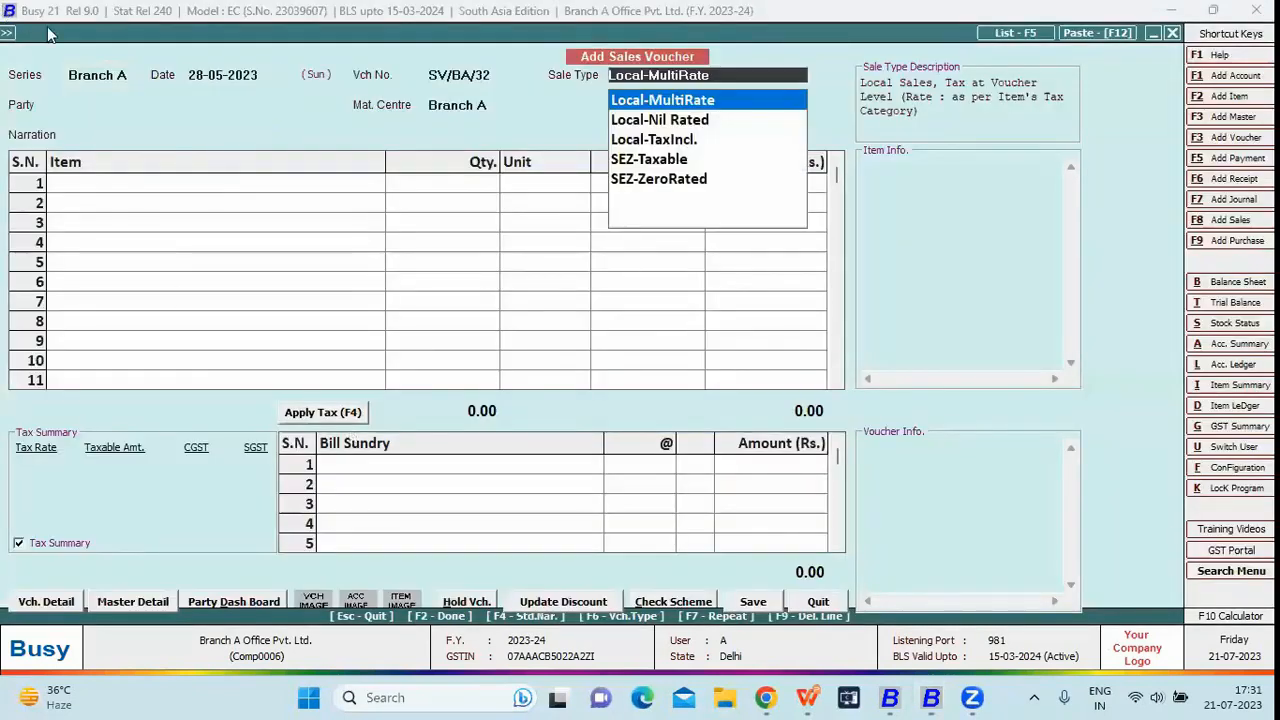
pyautogui.click(130, 77)
pyautogui.press('BackSpace')
pyautogui.press('BackSpace')
pyautogui.press('BackSpace')
pyautogui.press('BackSpace')
pyautogui.press('BackSpace')
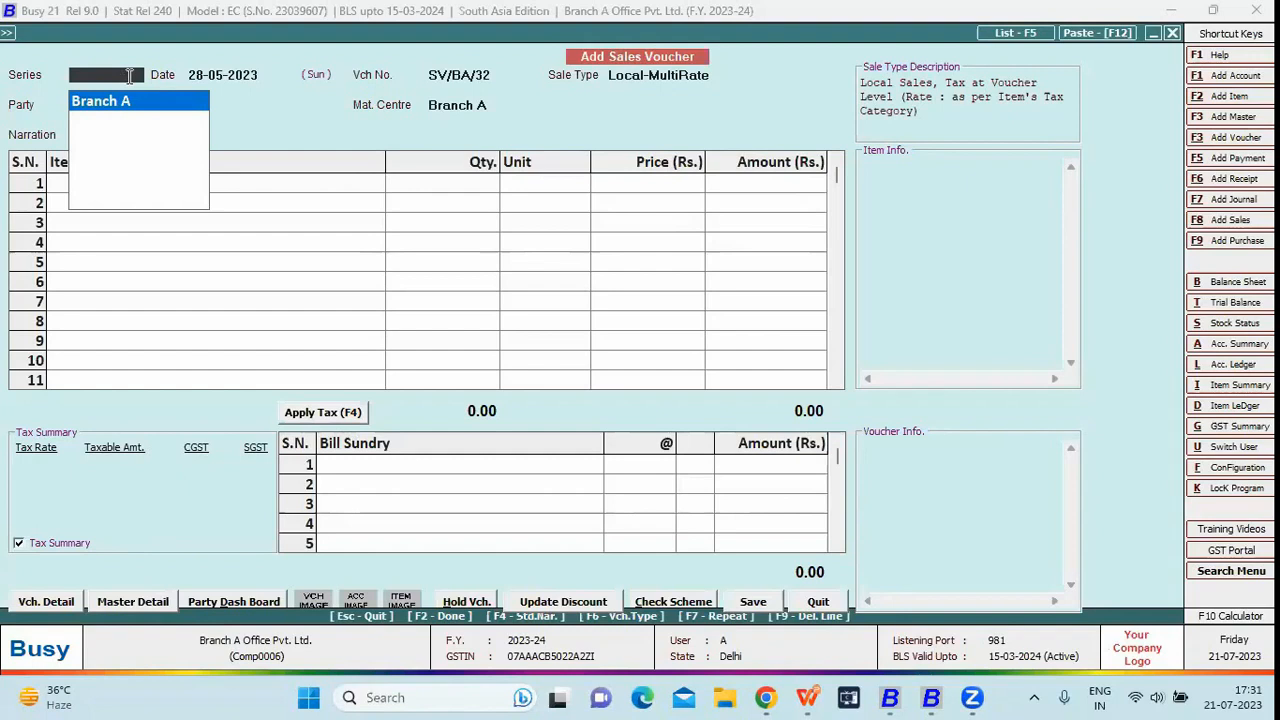
pyautogui.press('Return')
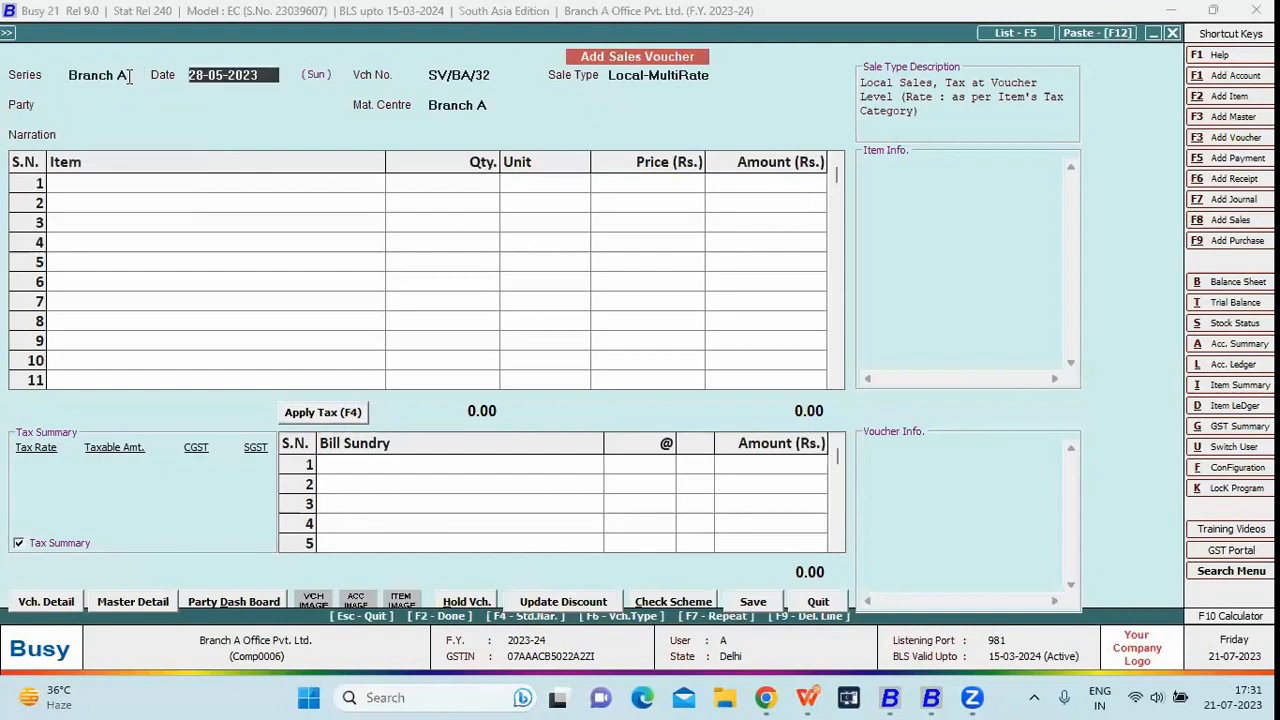
# - Fill party Branch A Office Pvt. Ltd., Local-MultiRate sale type and MC Branch A, then discard the voucher
pyautogui.press('Return')
pyautogui.press('Return')
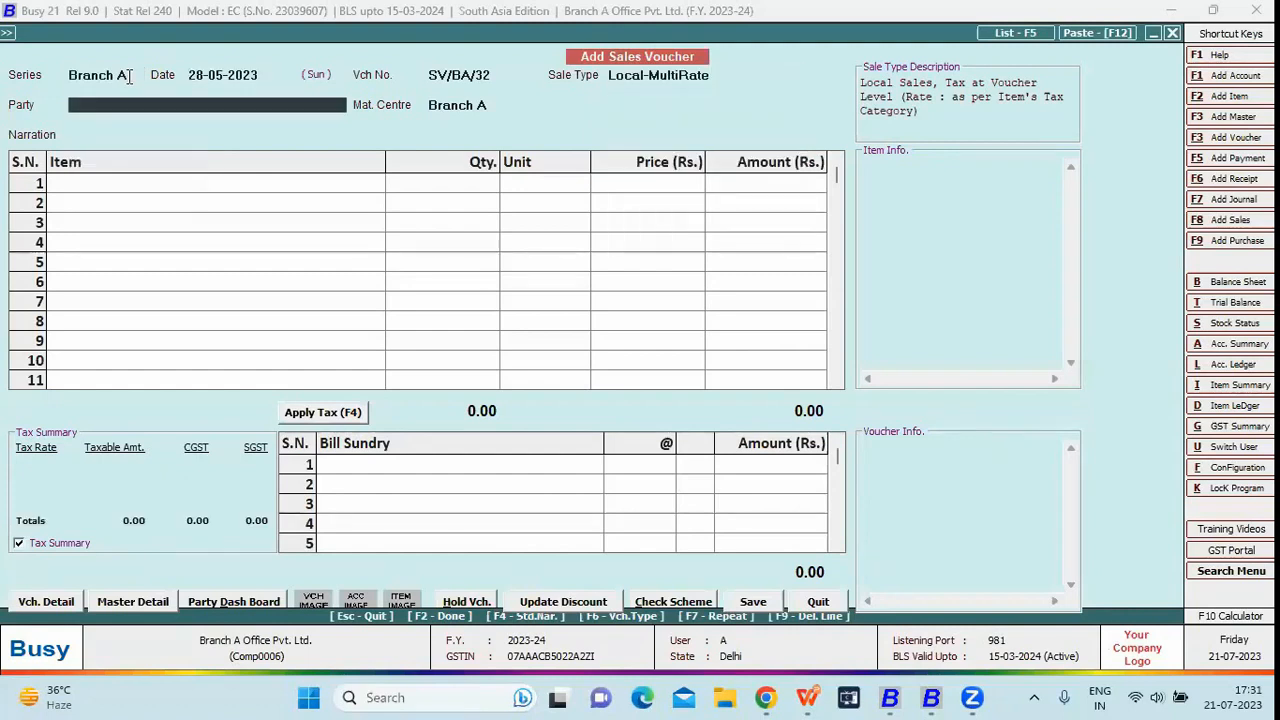
pyautogui.press('Down')
pyautogui.press('Return')
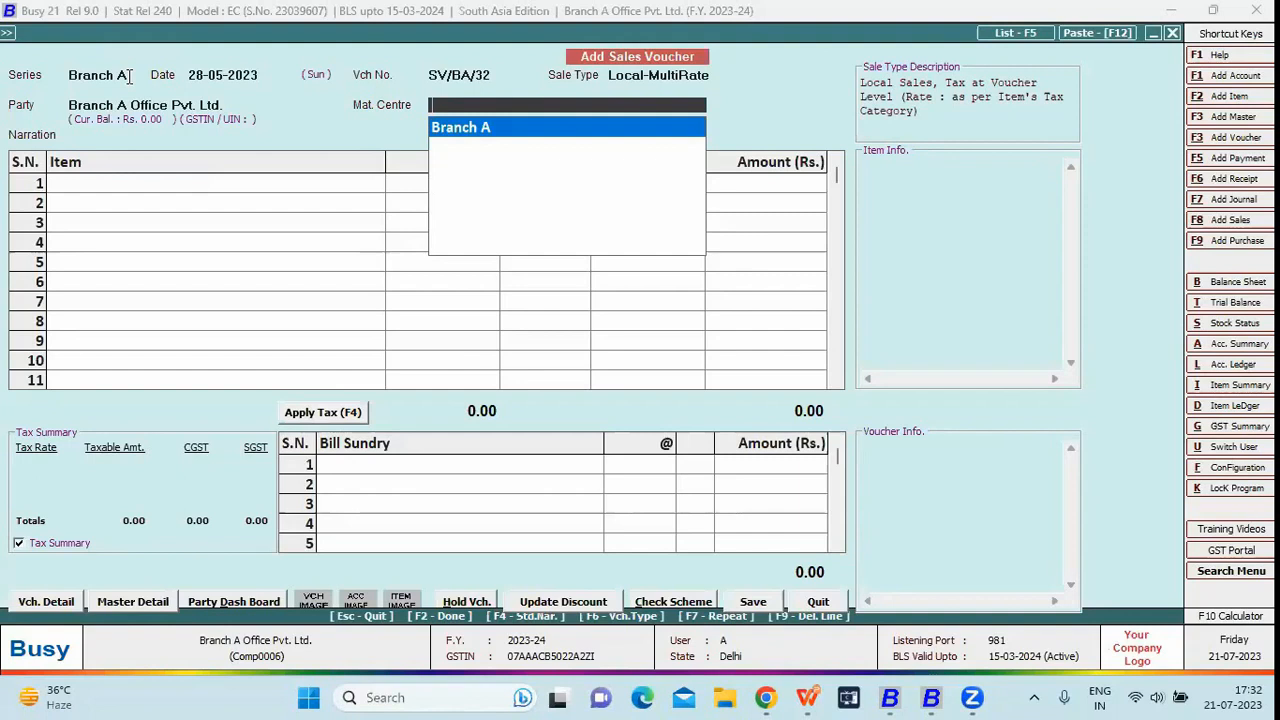
pyautogui.press('Return')
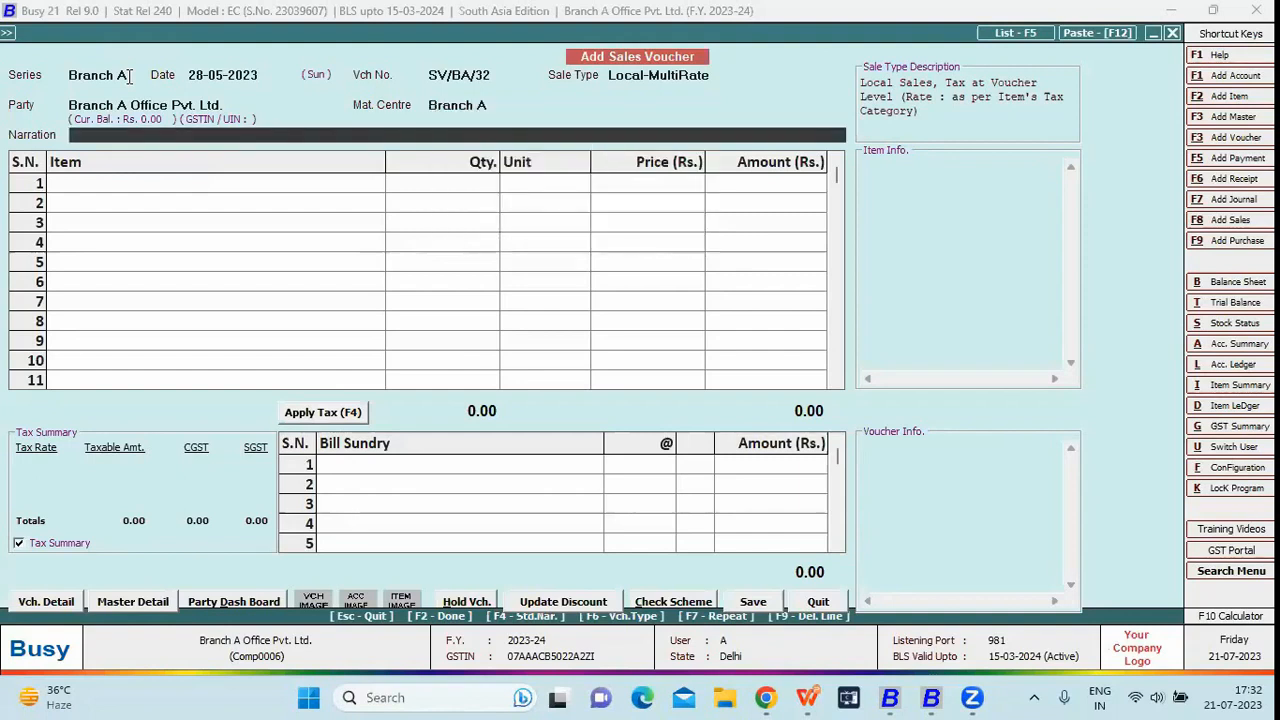
pyautogui.press('Escape')
pyautogui.press('Return')
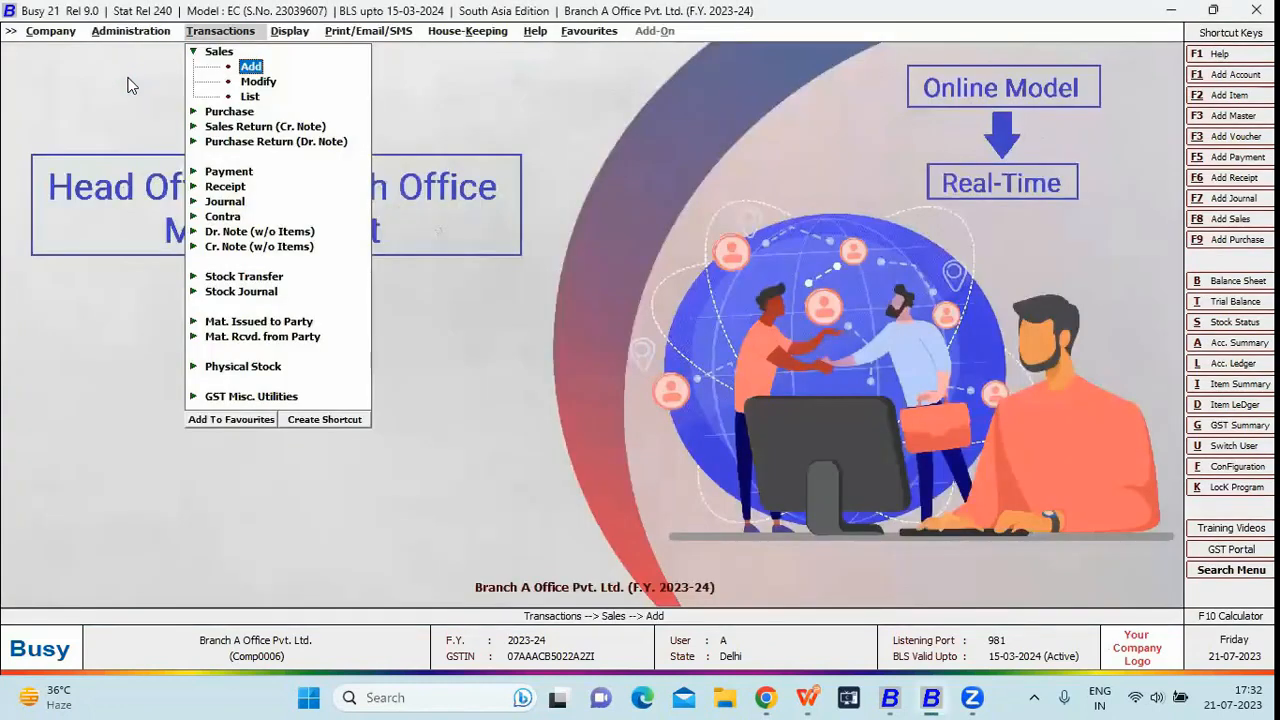
# - View the horizontal Balance Sheet with default options and close it
pyautogui.press('Right')
pyautogui.press('Return')
pyautogui.press('Return')
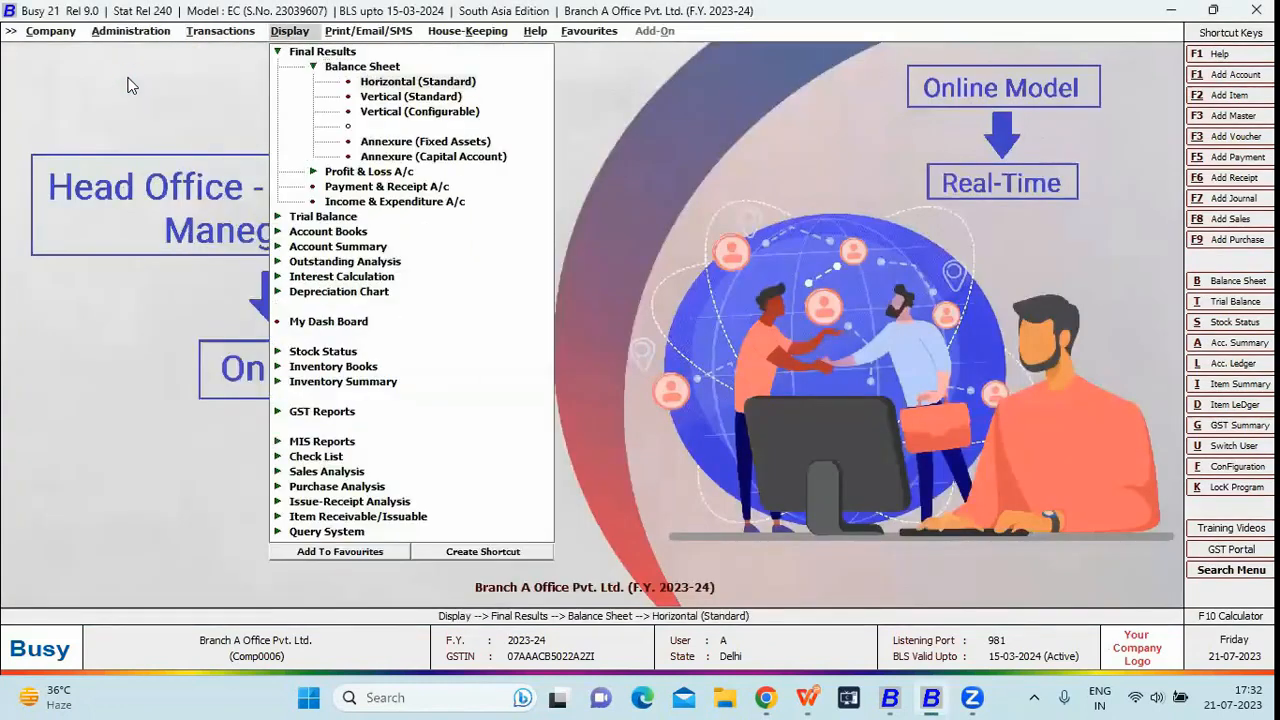
pyautogui.press('Return')
pyautogui.press('Return')
pyautogui.press('Return')
pyautogui.press('Return')
pyautogui.press('F2')
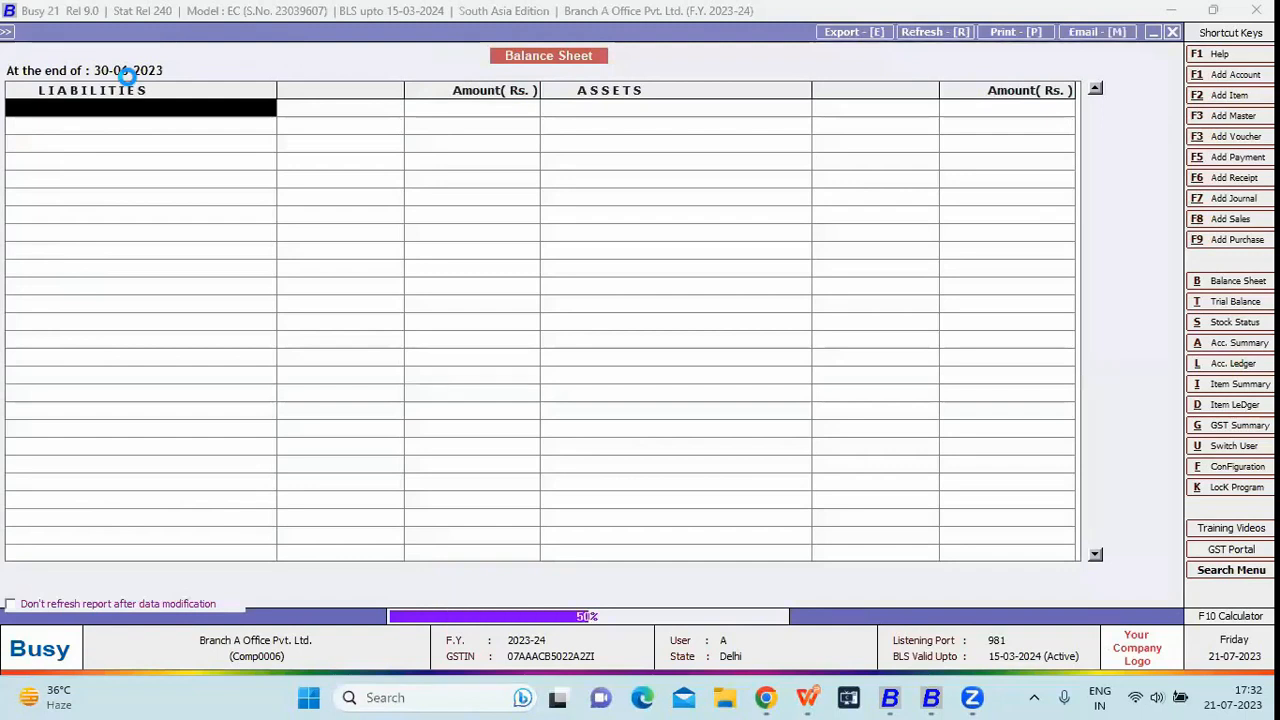
pyautogui.press('Escape')
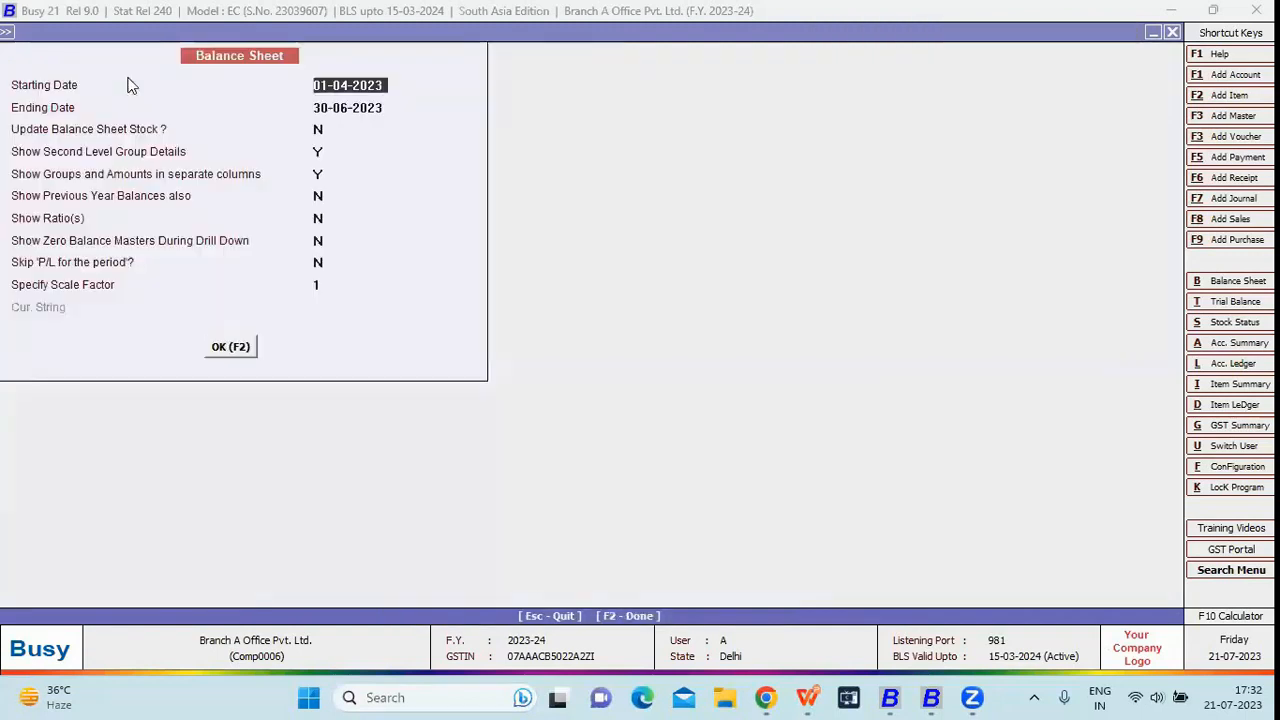
pyautogui.press('Escape')
pyautogui.press('Escape')
# - Run the alphabetical Closing Stock report, showing six items totalling 4,620 Pcs as on 30-06-2023
pyautogui.press('Down')
pyautogui.press('Down')
pyautogui.press('Down')
pyautogui.press('Down')
pyautogui.press('Down')
pyautogui.press('Down')
pyautogui.press('Down')
pyautogui.press('Down')
pyautogui.press('Down')
pyautogui.press('Up')
pyautogui.press('Return')
pyautogui.press('Return')
pyautogui.press('Return')
pyautogui.press('Return')
pyautogui.press('Return')
pyautogui.press('Return')
pyautogui.press('Return')
pyautogui.press('Return')
pyautogui.press('Return')
pyautogui.press('Return')
pyautogui.press('Return')
pyautogui.press('Return')
pyautogui.press('Return')
pyautogui.press('F2')
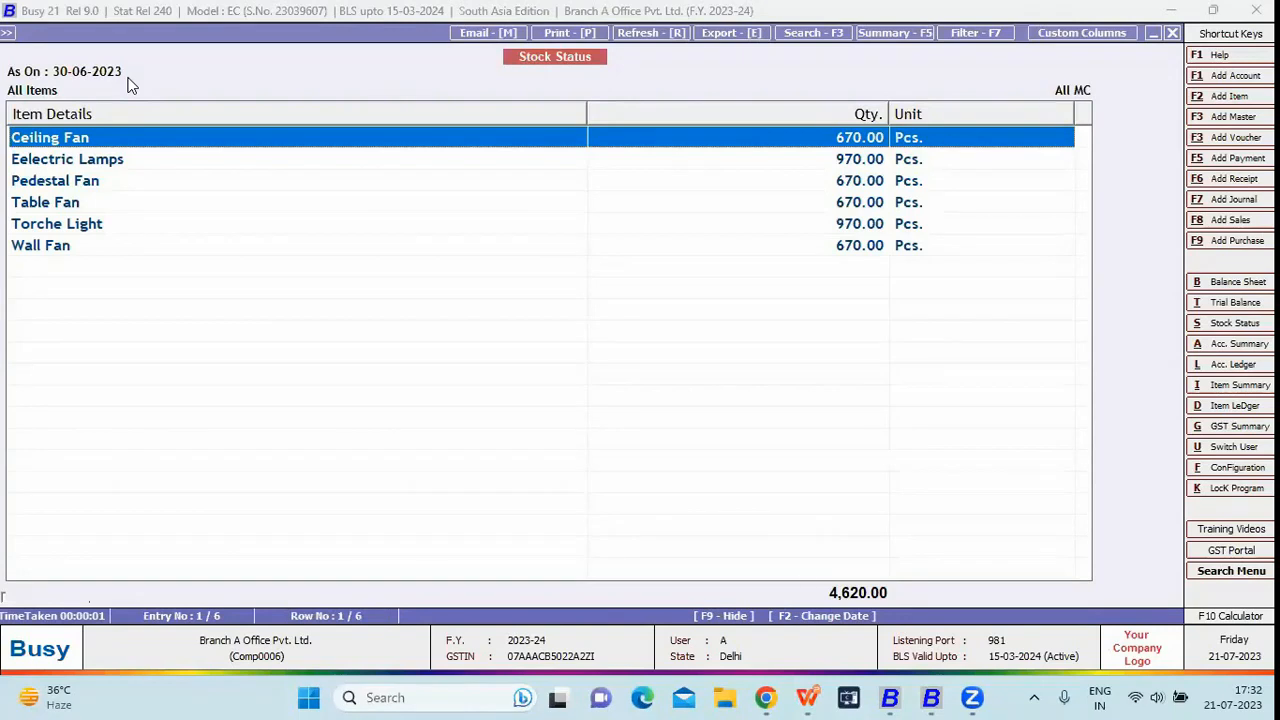
pyautogui.press('Escape')
pyautogui.press('Escape')
pyautogui.press('Escape')
# - Close the Branch A company and reopen HO-BO Management (Online) logged in as Admin
pyautogui.press('Left')
pyautogui.press('Left')
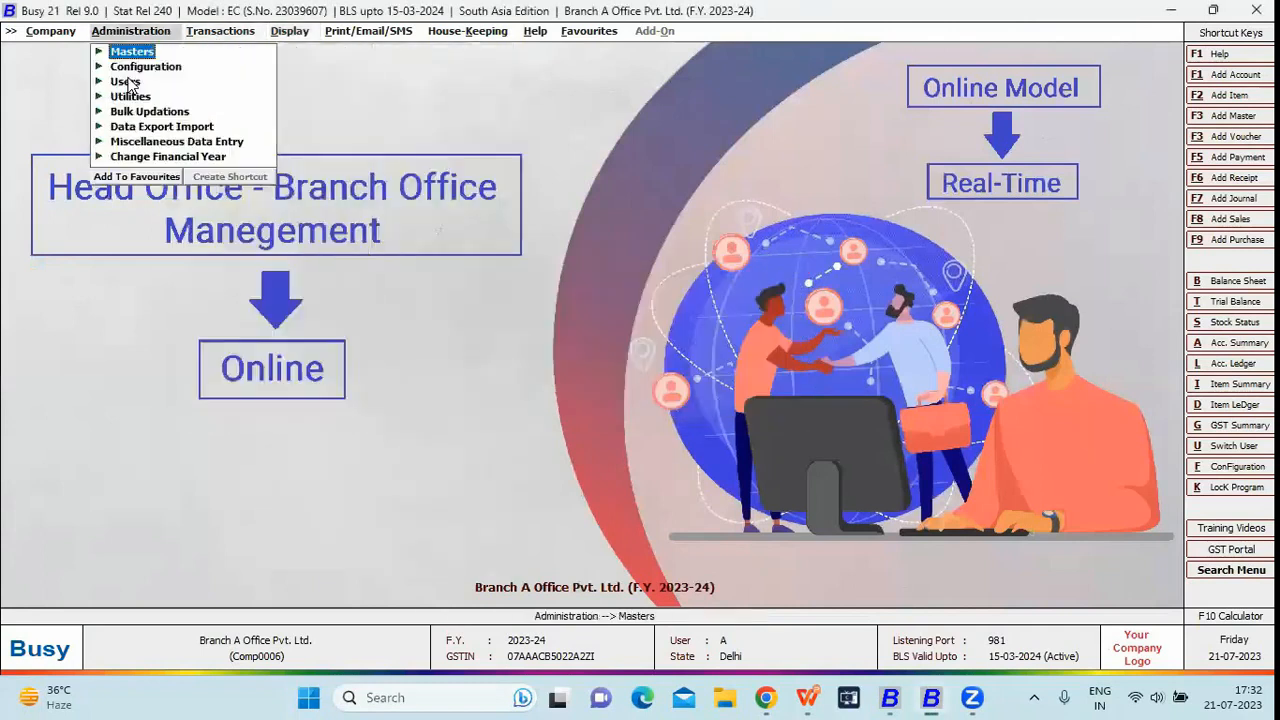
pyautogui.press('Left')
pyautogui.click(128, 77)
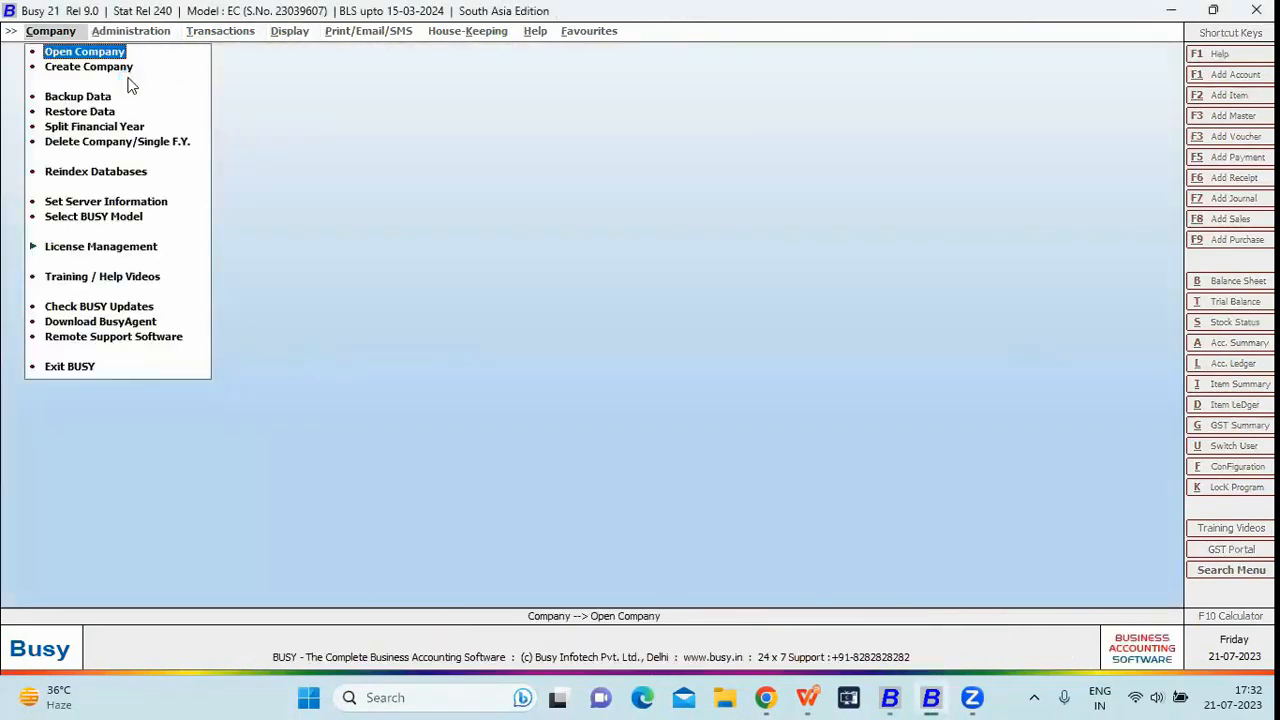
pyautogui.press('Return')
pyautogui.press('Down')
pyautogui.press('Down')
pyautogui.press('Down')
pyautogui.press('Down')
pyautogui.press('Return')
pyautogui.write('admin')
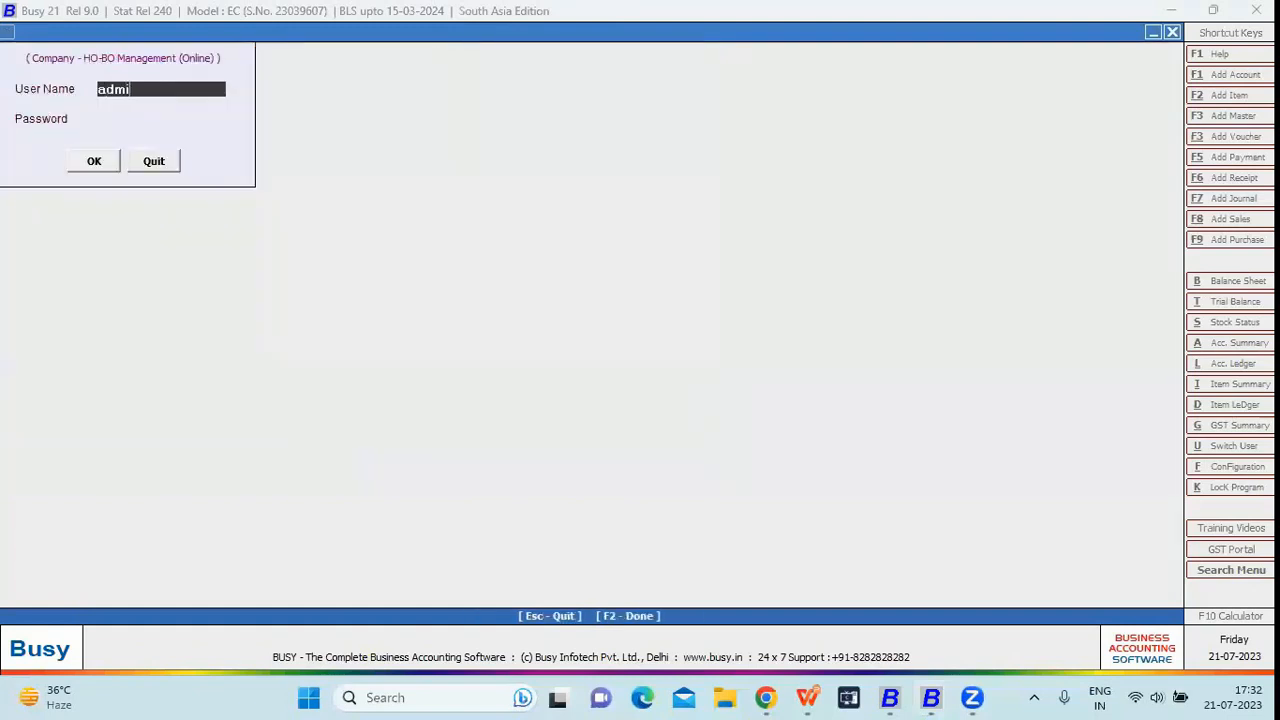
pyautogui.press('Return')
pyautogui.press('Return')
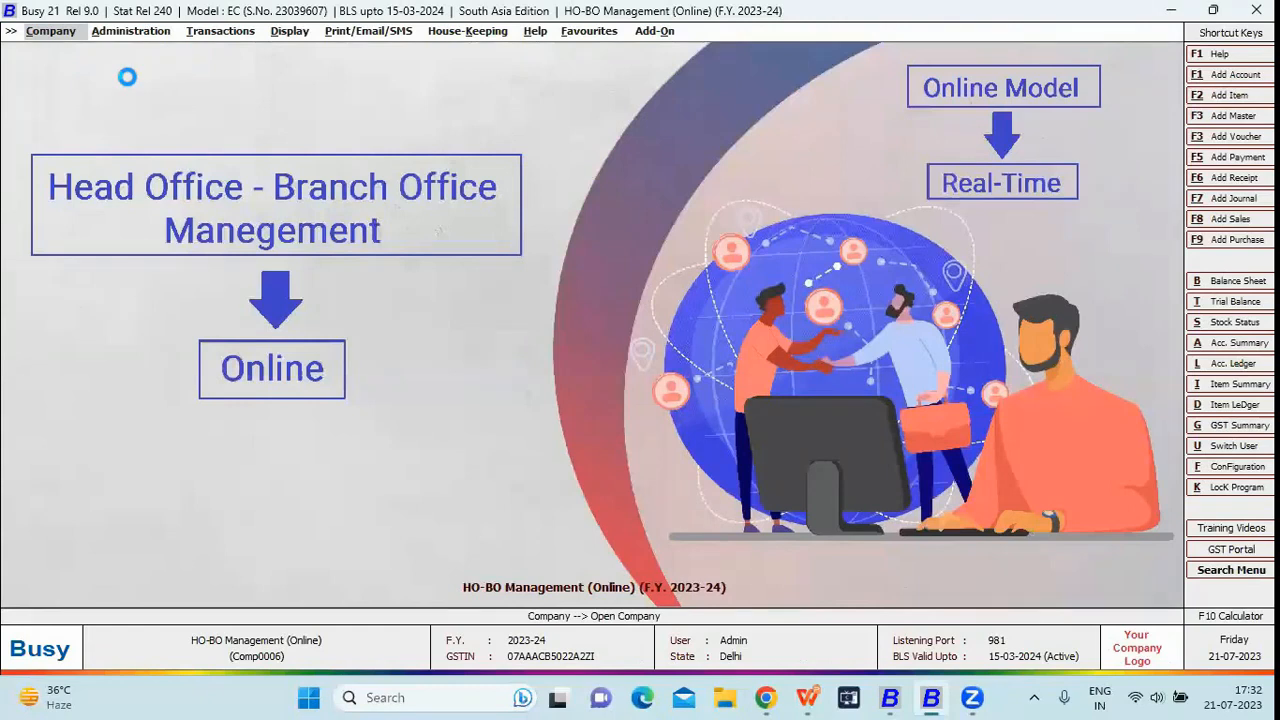
# - Run the alphabetical Stock Status for <<-ALL->> branches, review the 10,503 Pcs total, and close it
pyautogui.press('Right')
pyautogui.press('Right')
pyautogui.press('Right')
pyautogui.press('Down')
pyautogui.press('Down')
pyautogui.press('Down')
pyautogui.press('Down')
pyautogui.press('Down')
pyautogui.press('Down')
pyautogui.press('Down')
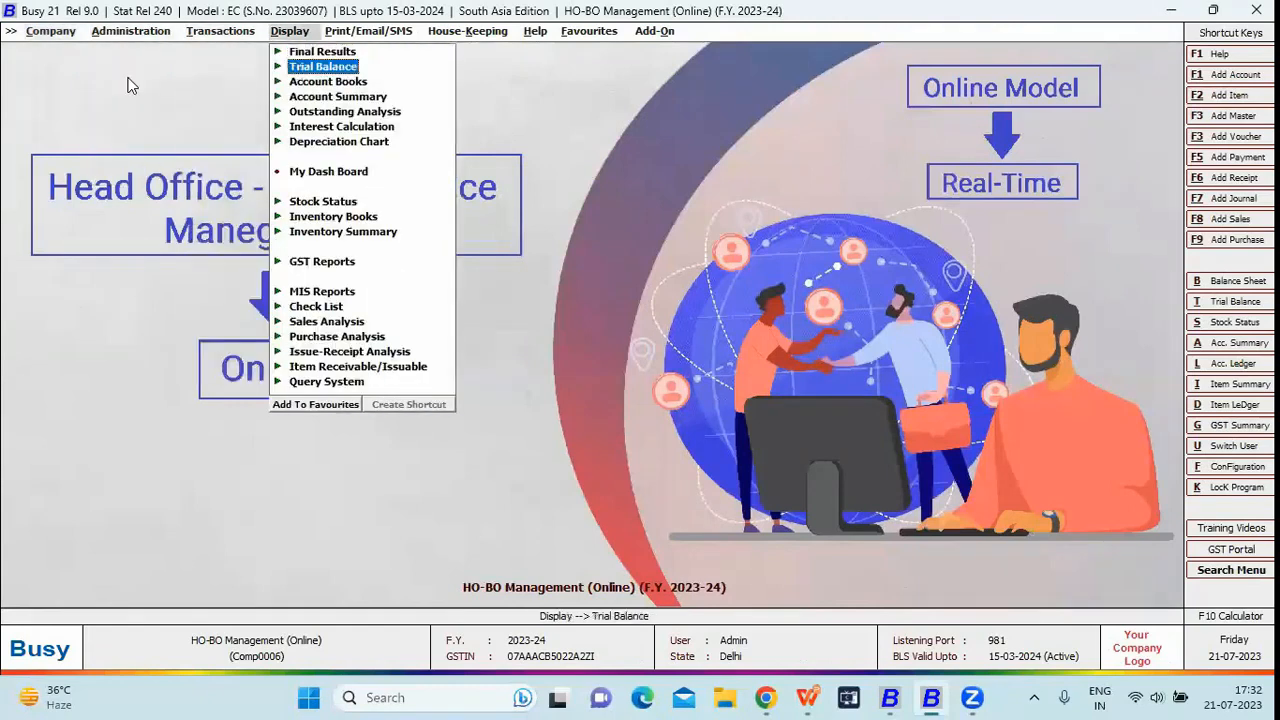
pyautogui.press('Down')
pyautogui.press('Return')
pyautogui.press('Return')
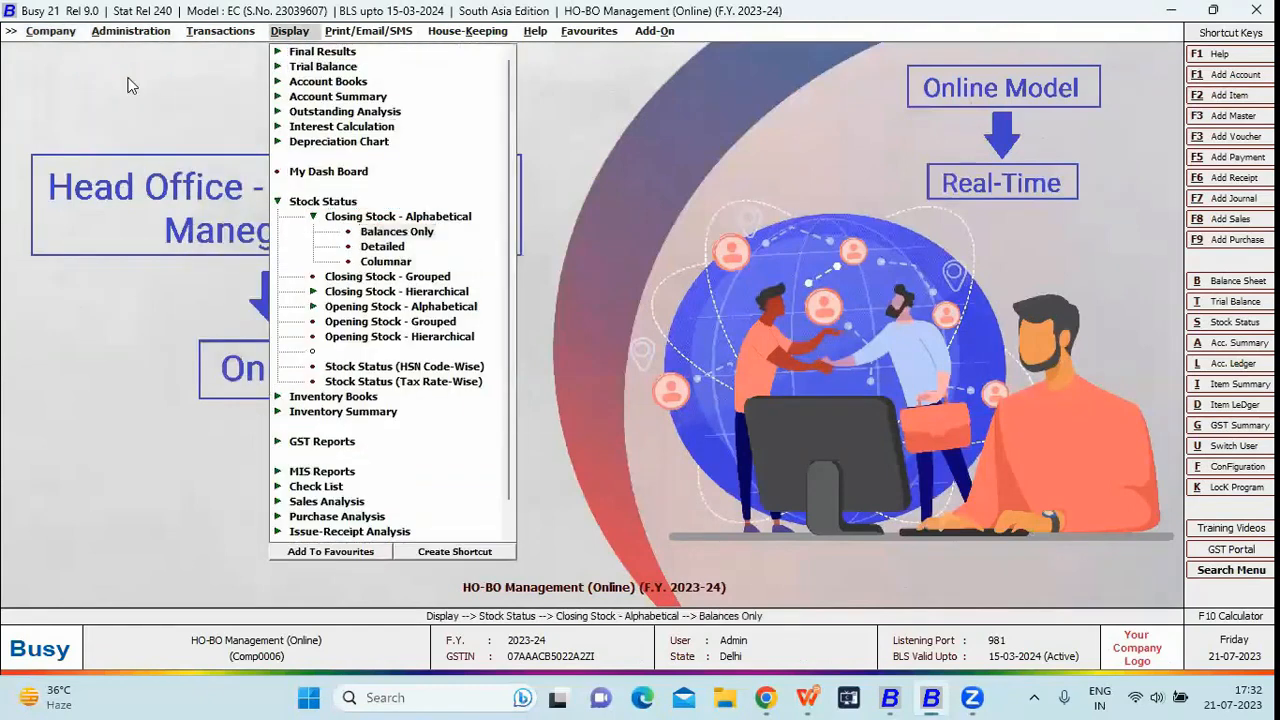
pyautogui.press('Return')
pyautogui.press('Return')
pyautogui.press('Return')
pyautogui.press('Return')
pyautogui.press('Return')
pyautogui.press('Return')
pyautogui.press('Return')
pyautogui.press('Return')
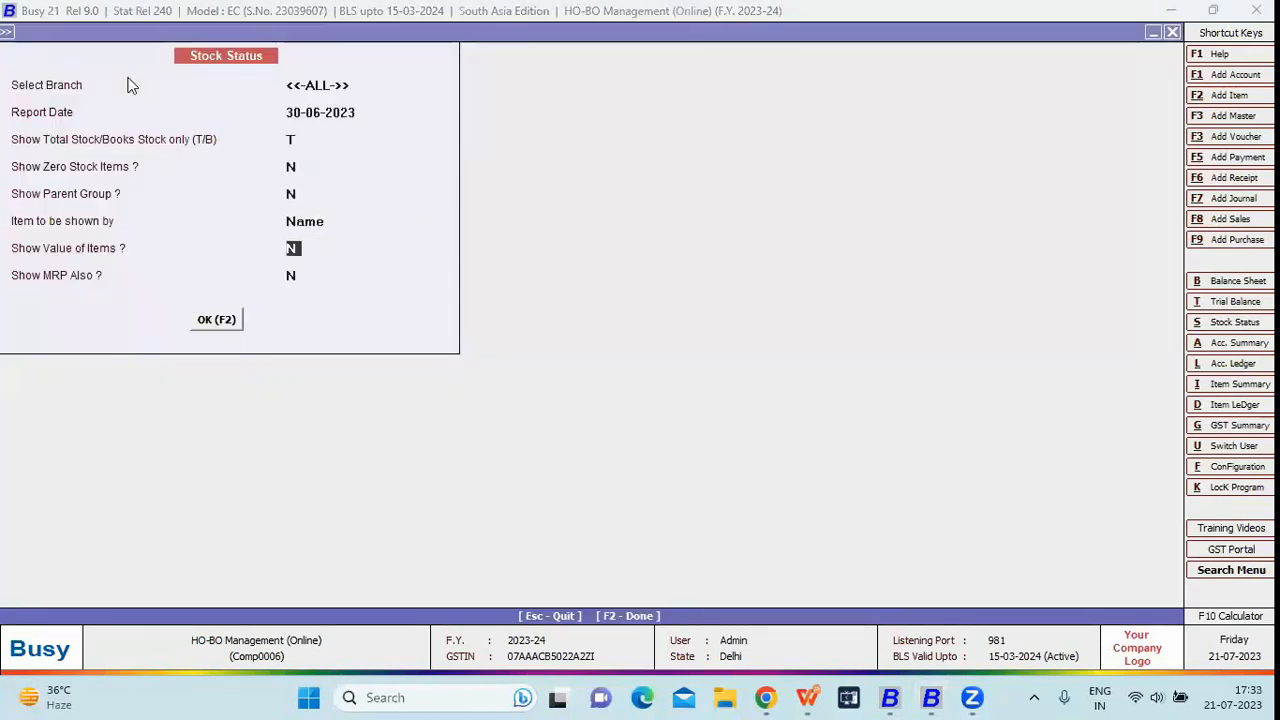
pyautogui.press('Up')
pyautogui.press('Up')
pyautogui.press('Up')
pyautogui.press('Up')
pyautogui.press('Up')
pyautogui.press('Up')
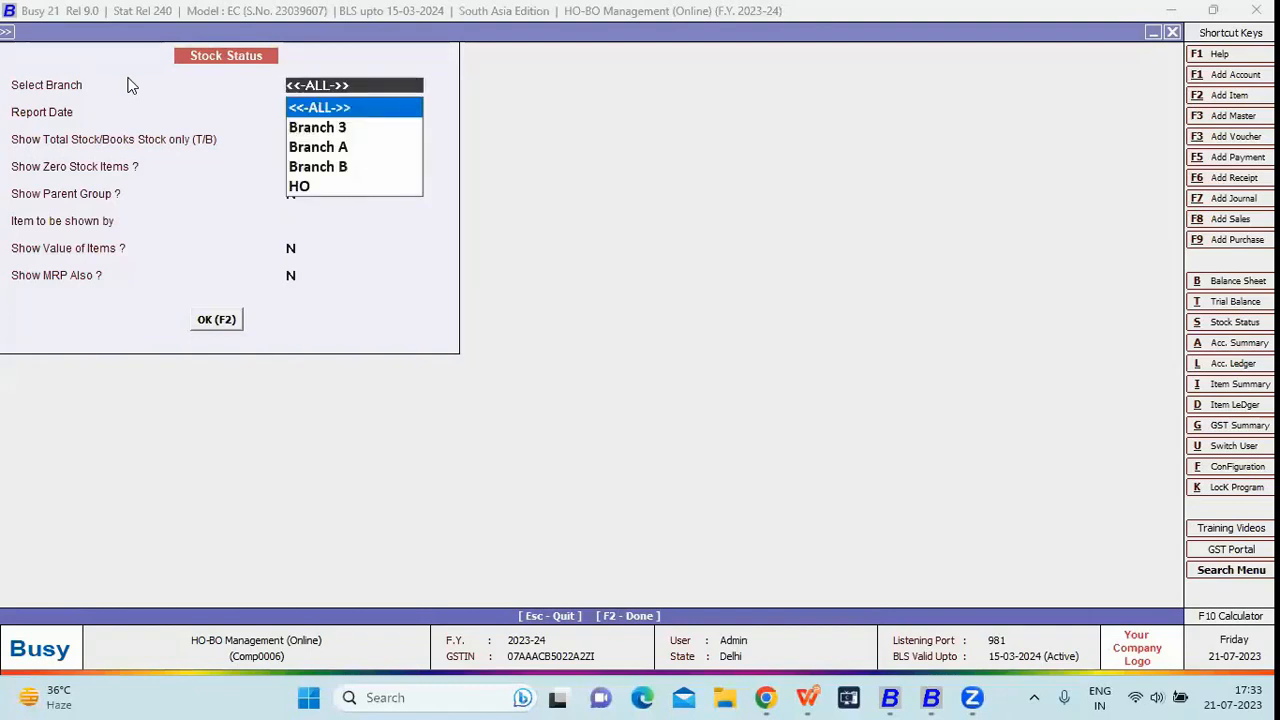
pyautogui.press('Return')
pyautogui.press('Return')
pyautogui.press('Return')
pyautogui.press('Return')
pyautogui.press('Return')
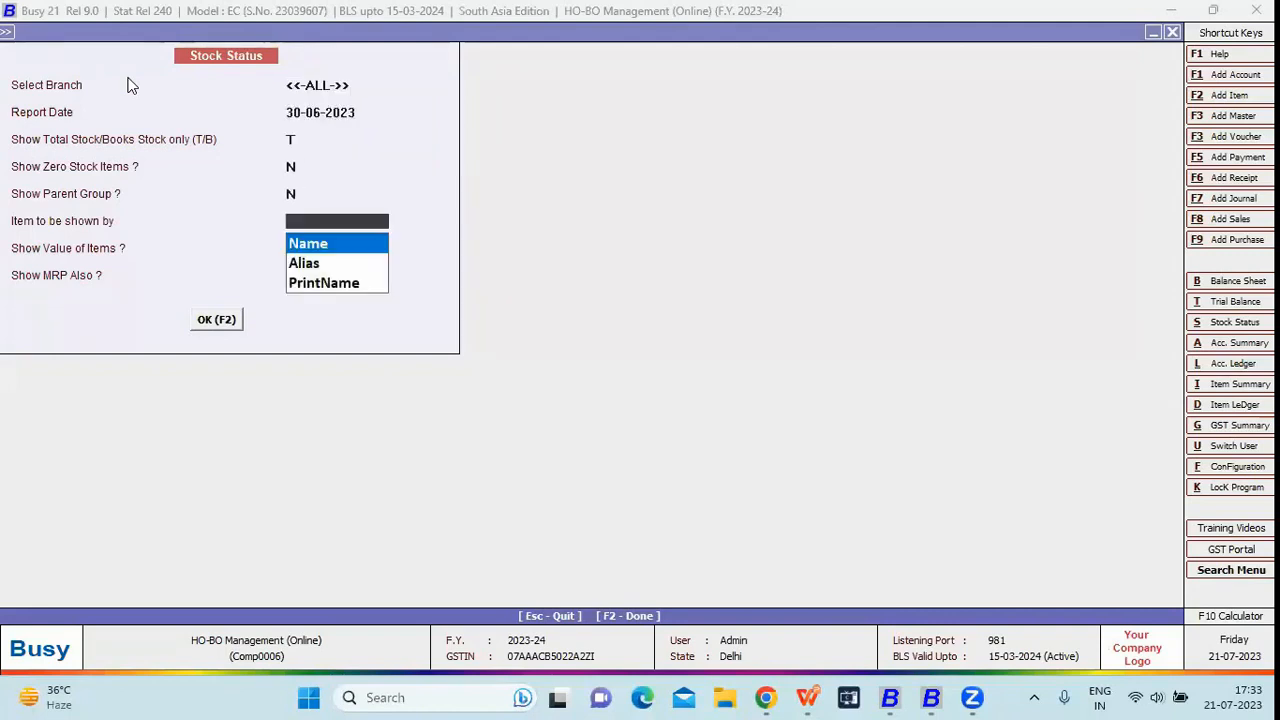
pyautogui.press('Return')
pyautogui.press('Return')
pyautogui.press('Return')
pyautogui.press('Return')
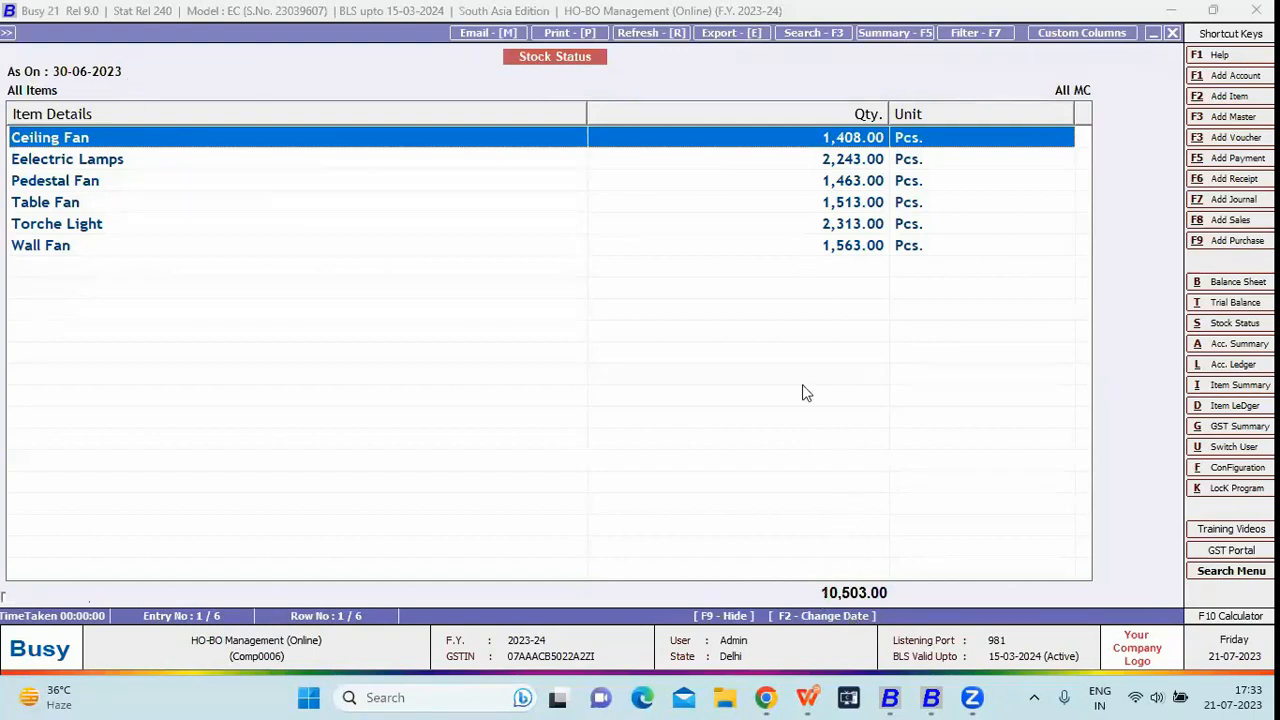
pyautogui.press('Escape')
pyautogui.press('Escape')
pyautogui.press('Escape')
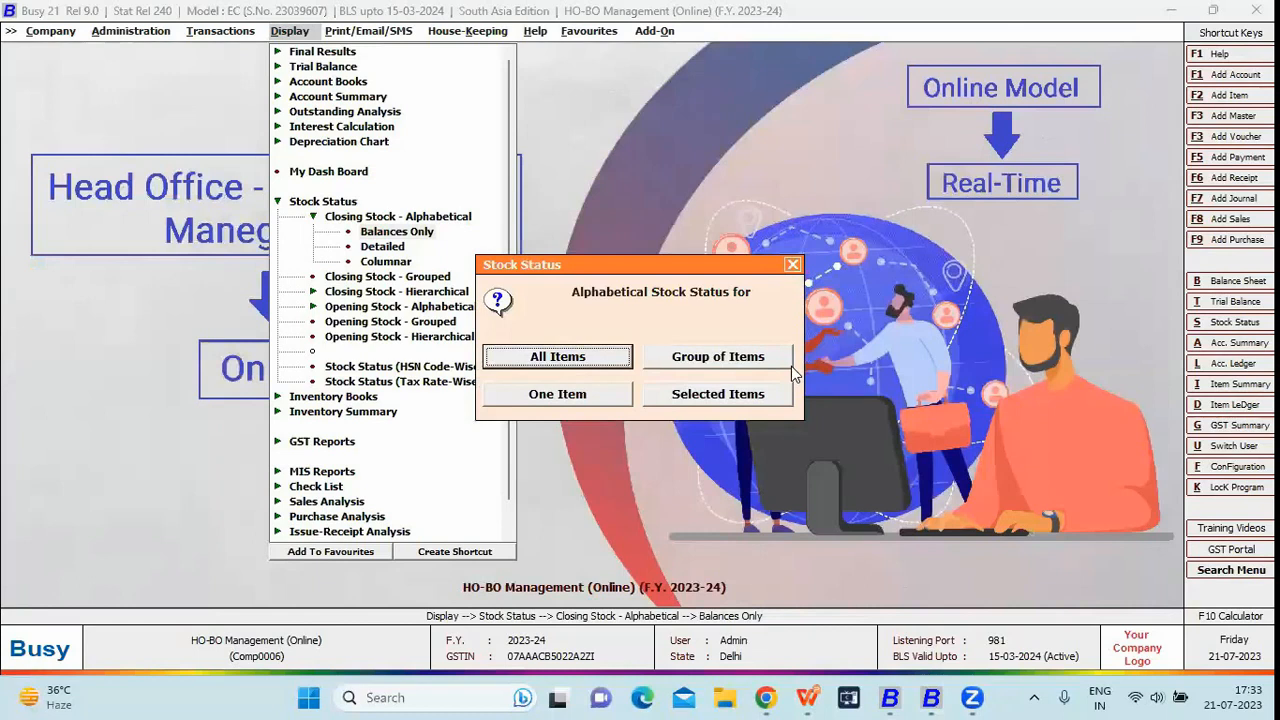
pyautogui.press('Escape')
# - Open the columnar Closing Stock – Alphabetical report for all items
pyautogui.press('Down')
pyautogui.press('Down')
pyautogui.press('Return')
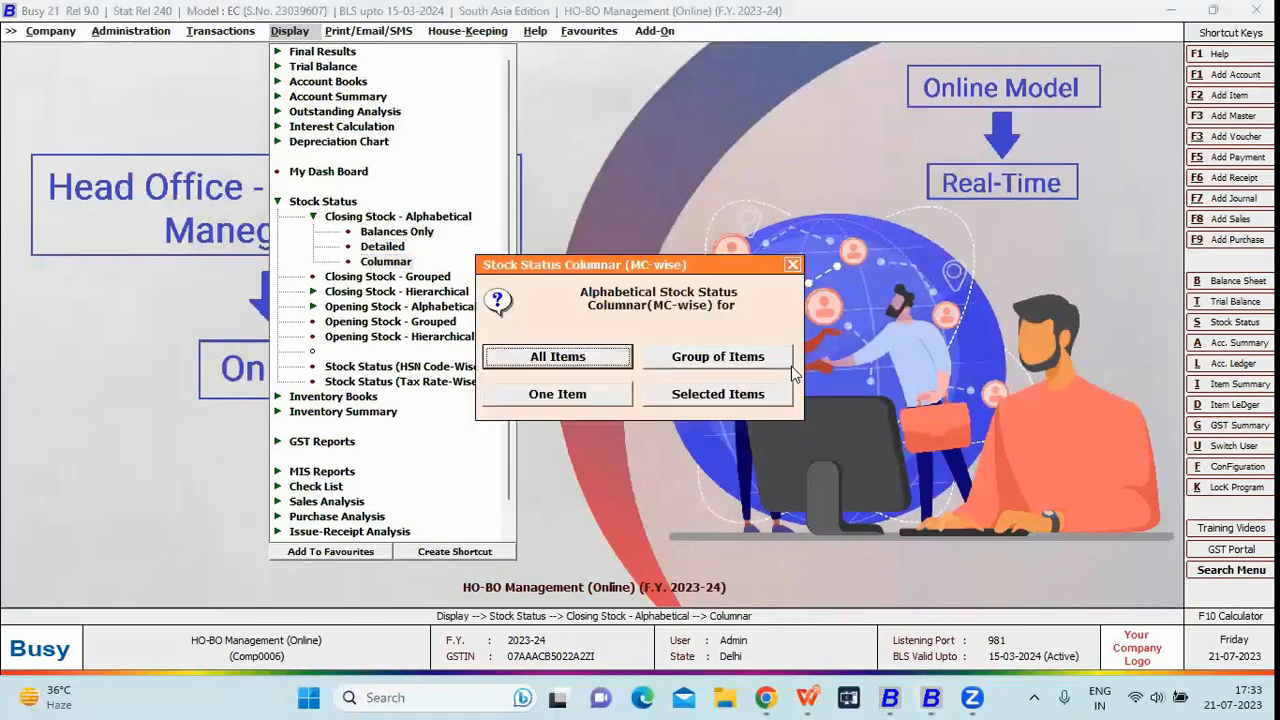
pyautogui.press('Return')
pyautogui.press('Return')
pyautogui.press('Return')
pyautogui.press('Return')
pyautogui.press('Return')
pyautogui.press('Return')
pyautogui.press('Return')
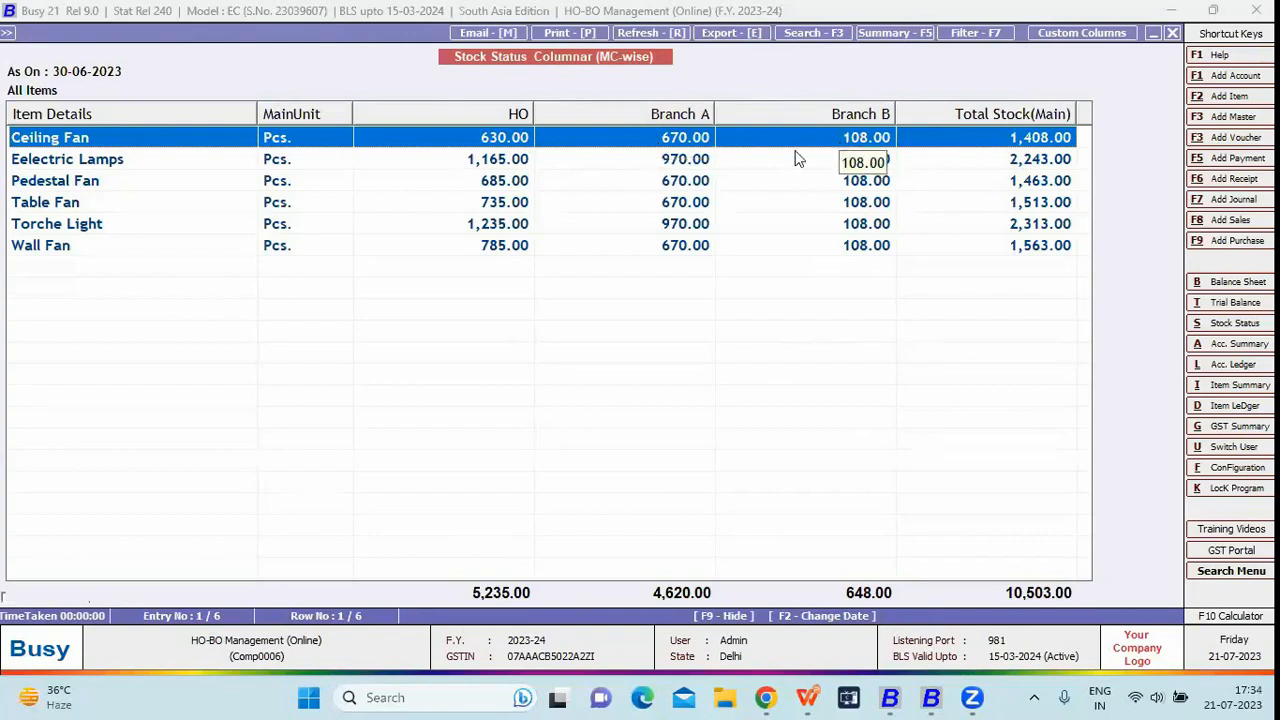
# - Review HO, Branch A and Branch B quantities, sorting by Total Stock, then restore alphabetical order
pyautogui.click(980, 245)
pyautogui.click(952, 184)
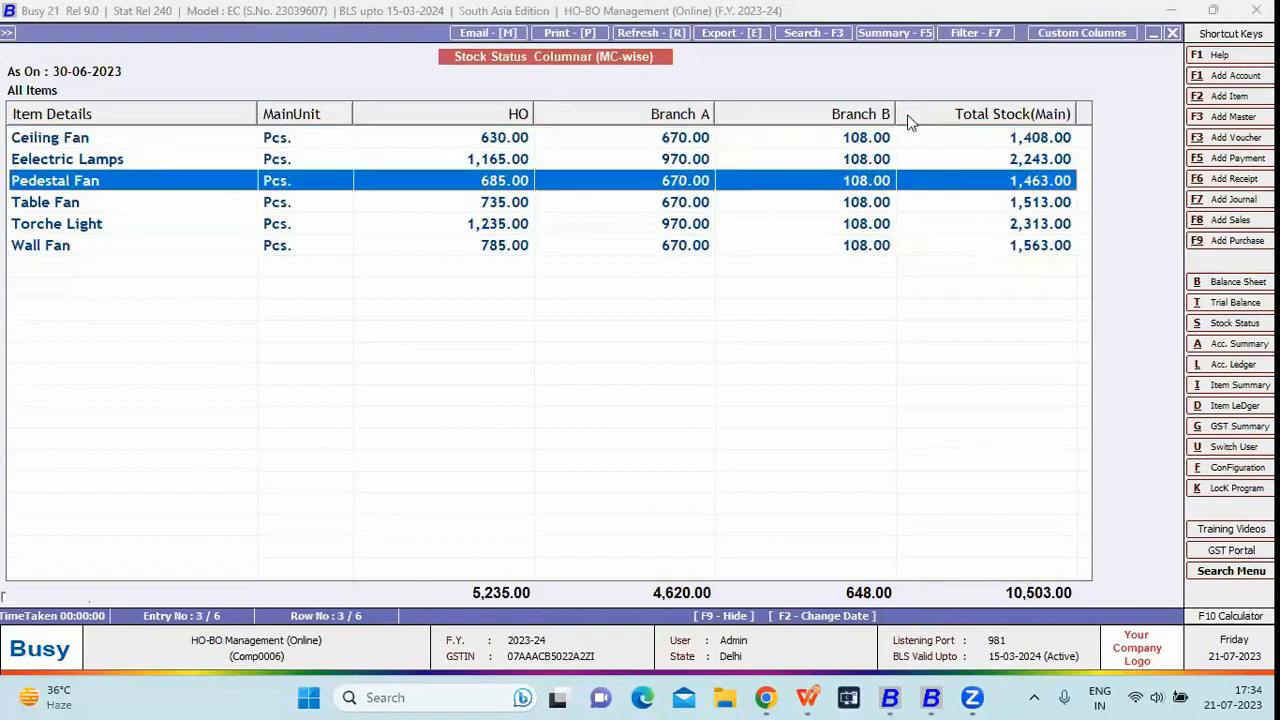
pyautogui.click(907, 114)
pyautogui.click(951, 124)
pyautogui.press('Escape')
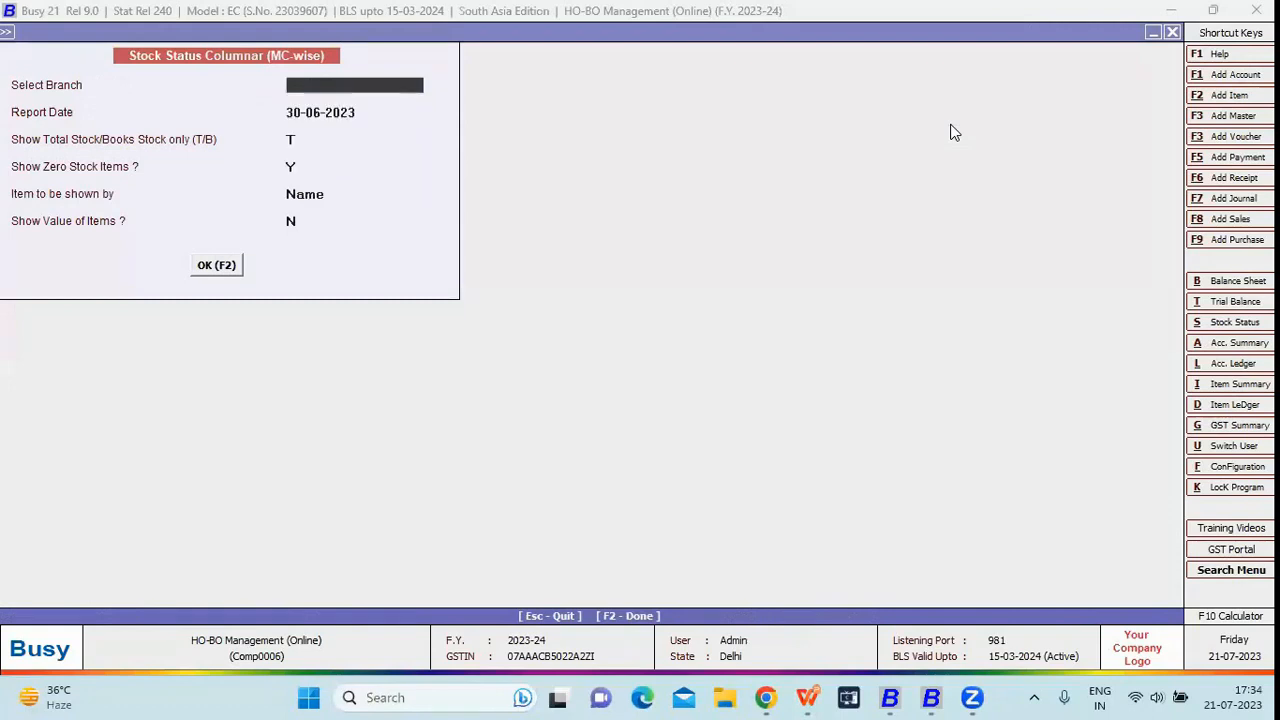
# - Close the company and reopen HO-BO Management (Online), logging in as user B
pyautogui.press('Escape')
pyautogui.press('Escape')
pyautogui.press('Left')
pyautogui.press('Left')
pyautogui.press('Left')
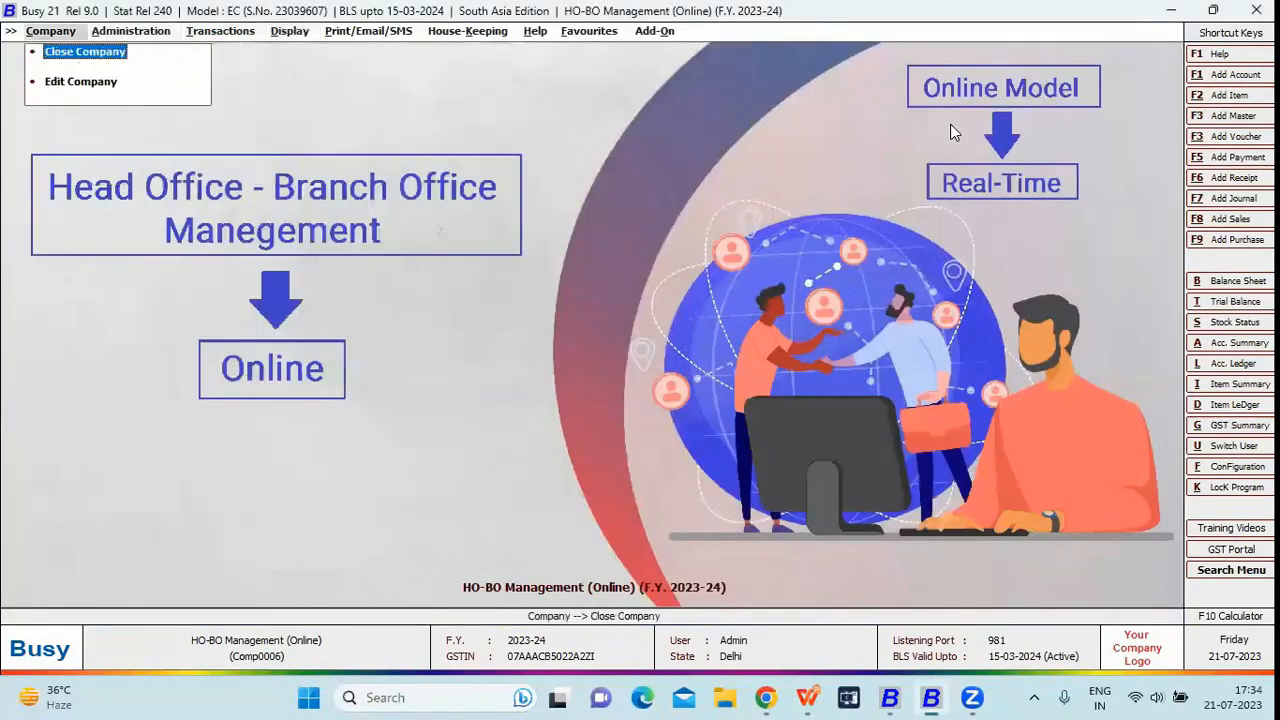
pyautogui.press('Return')
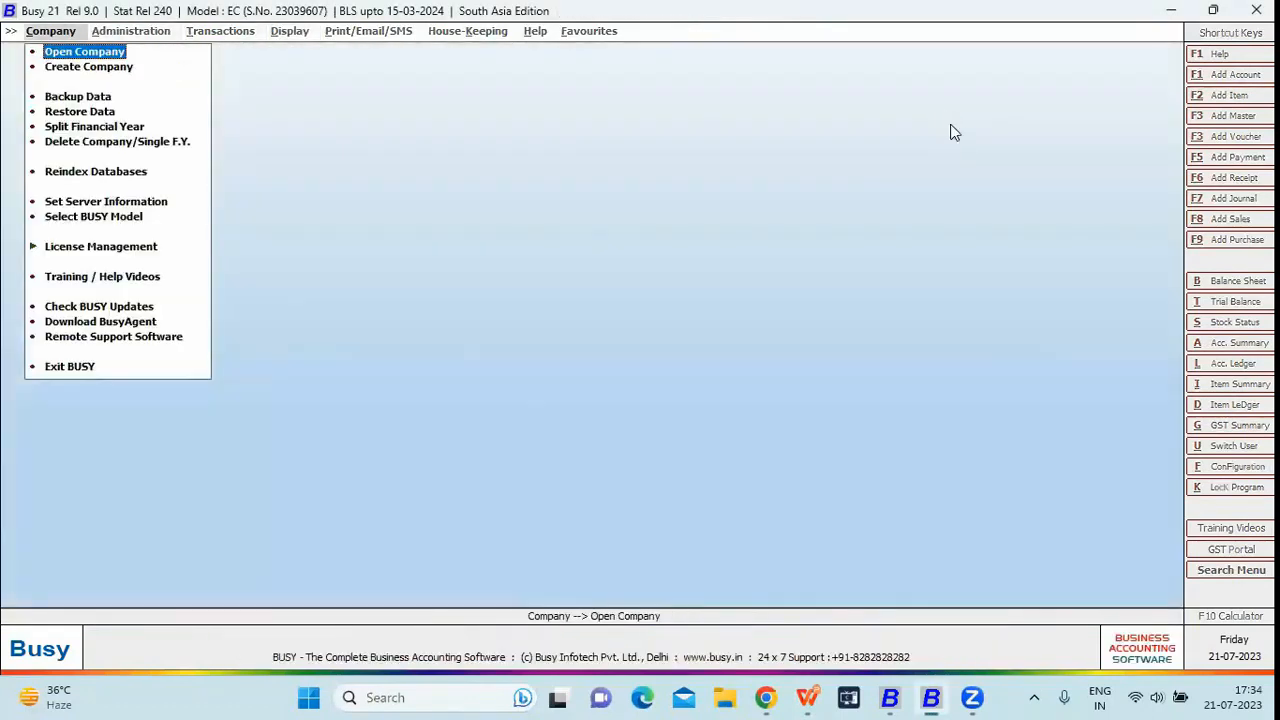
pyautogui.press('Return')
pyautogui.press('Down')
pyautogui.press('Down')
pyautogui.press('Down')
pyautogui.press('Down')
pyautogui.press('Return')
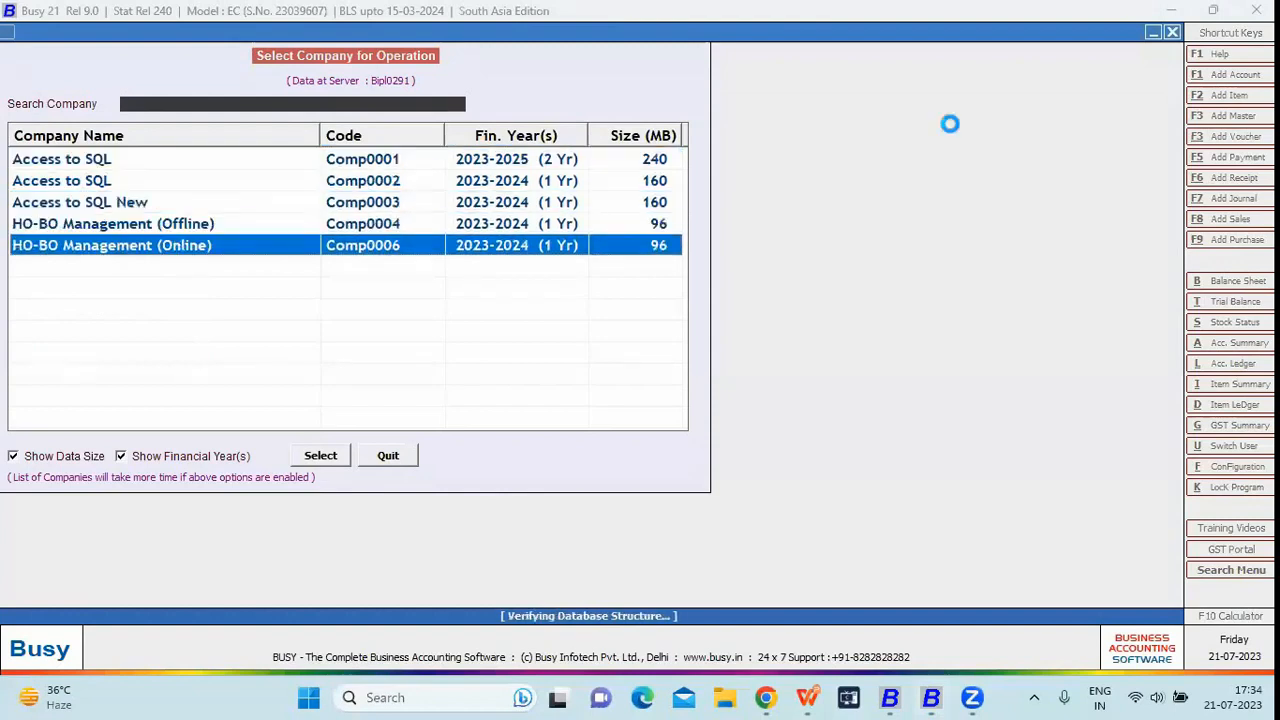
pyautogui.press('Return')
pyautogui.press('Return')
pyautogui.press('Return')
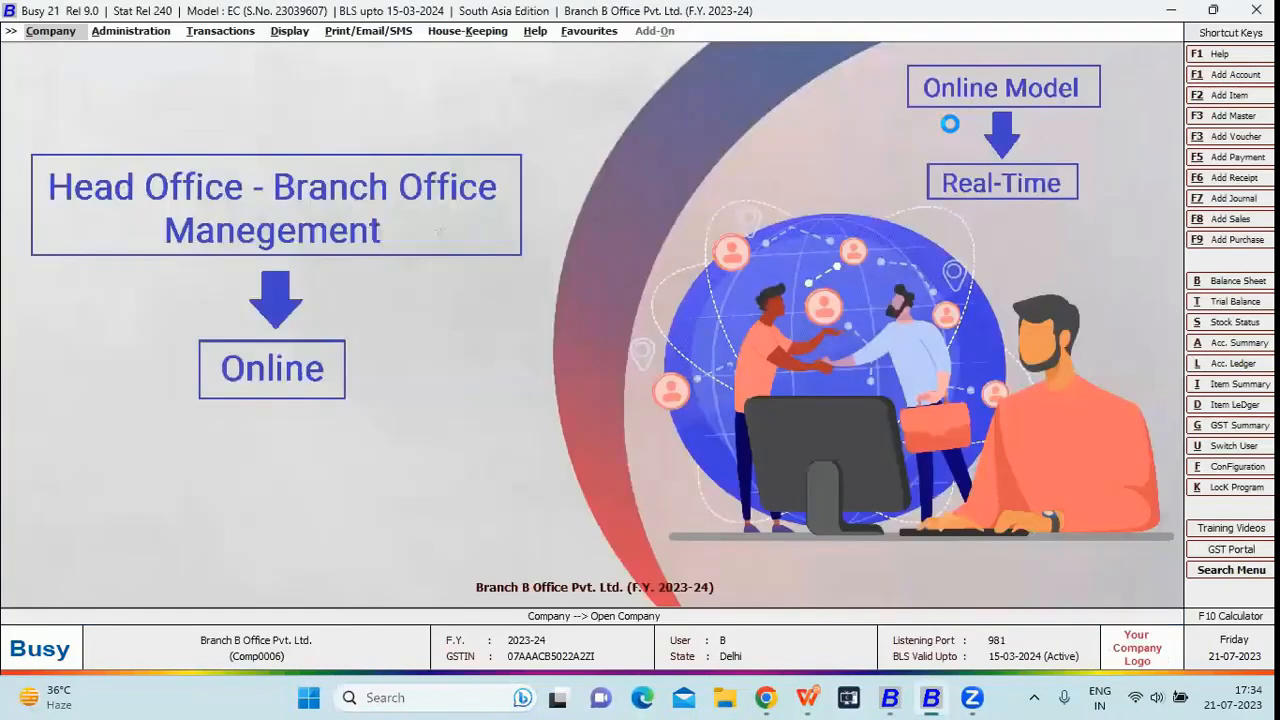
# - Run Stock Status Balances Only for all items, showing 108 Pcs. each and 648 total
pyautogui.press('Right')
pyautogui.press('Right')
pyautogui.press('Right')
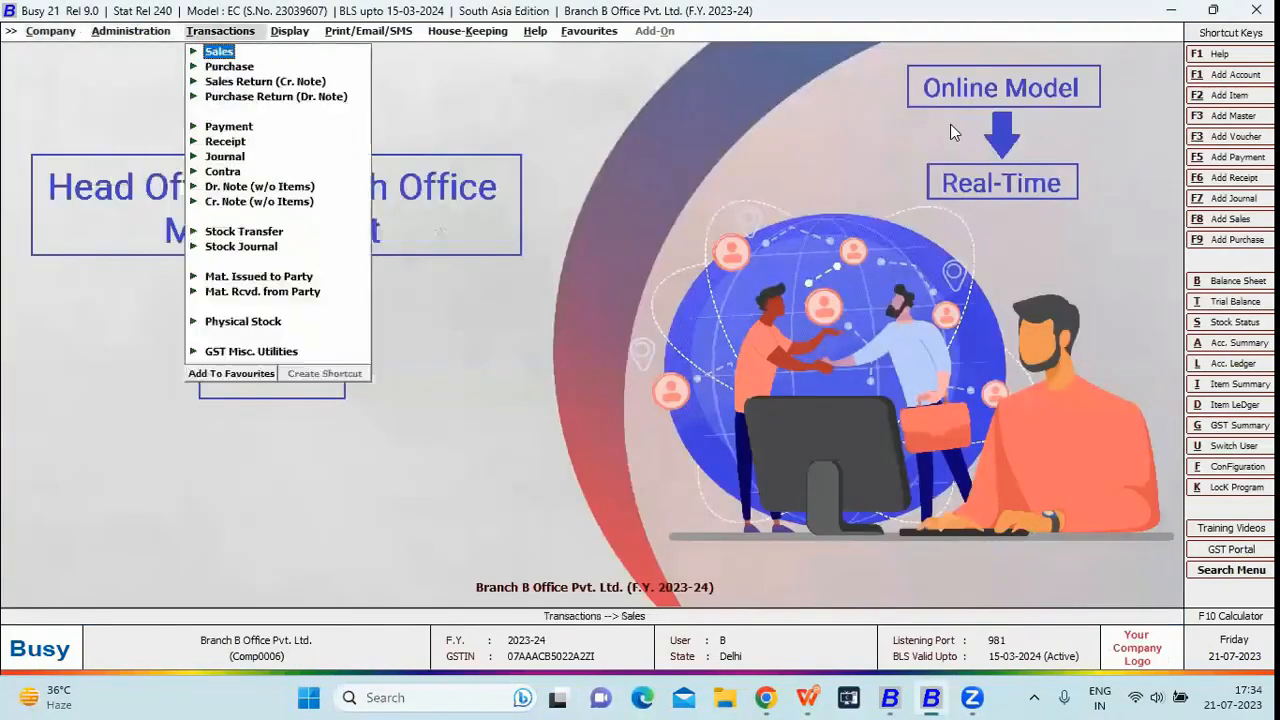
pyautogui.press('Down')
pyautogui.press('Down')
pyautogui.press('Down')
pyautogui.press('Down')
pyautogui.press('Down')
pyautogui.press('Down')
pyautogui.press('Down')
pyautogui.press('Down')
pyautogui.press('Down')
pyautogui.press('Up')
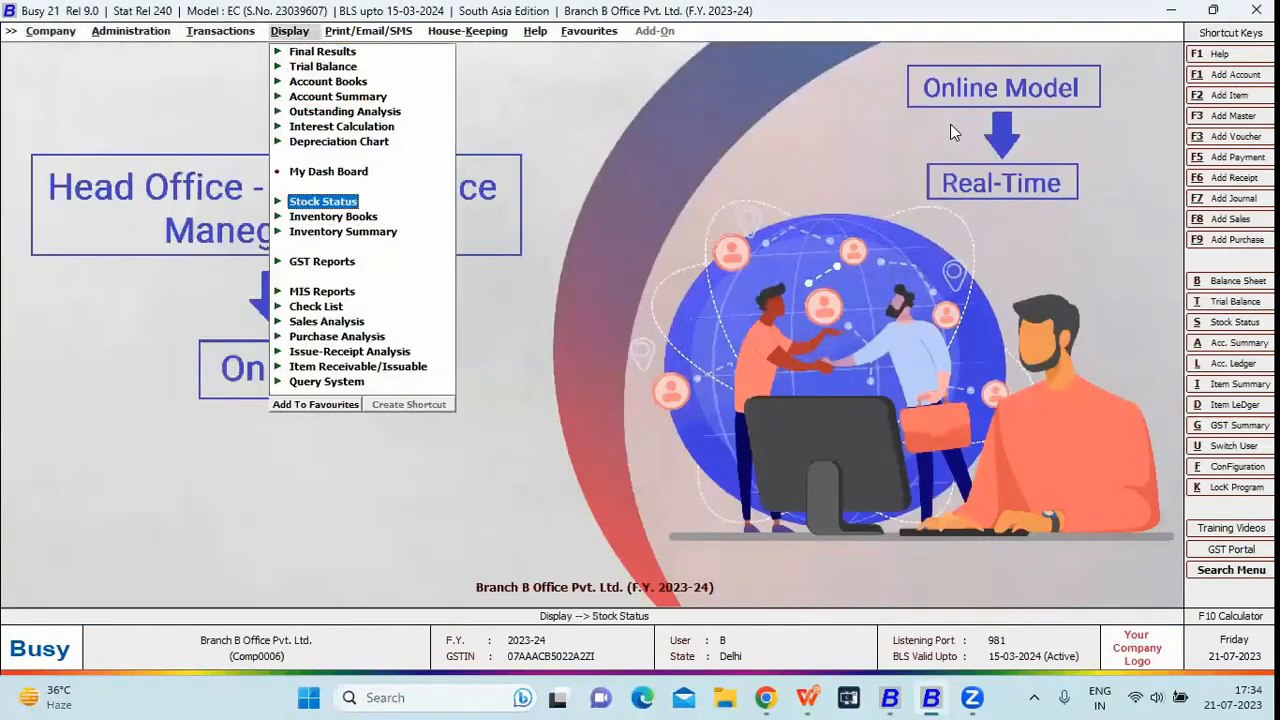
pyautogui.press('Return')
pyautogui.press('Return')
pyautogui.press('Return')
pyautogui.press('Return')
pyautogui.press('Return')
pyautogui.press('F2')
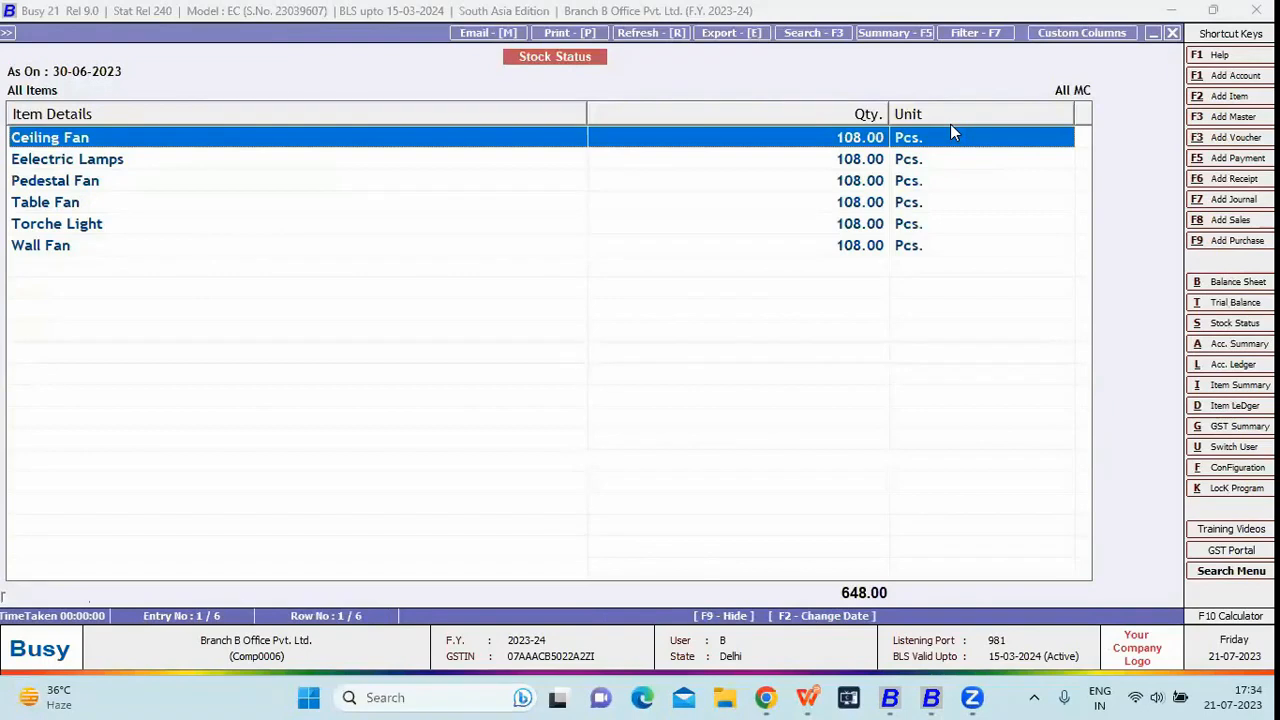
pyautogui.press('Escape')
pyautogui.press('Escape')
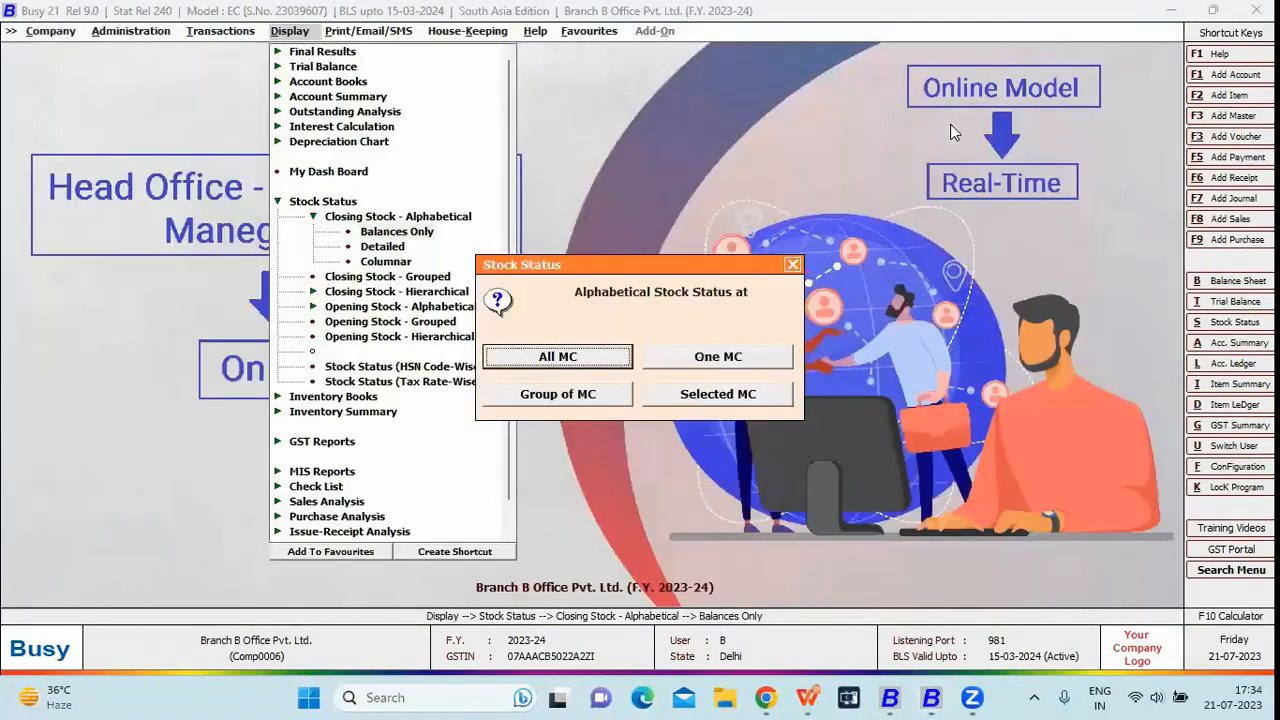
pyautogui.press('Escape')
pyautogui.press('Left')
pyautogui.press('Return')
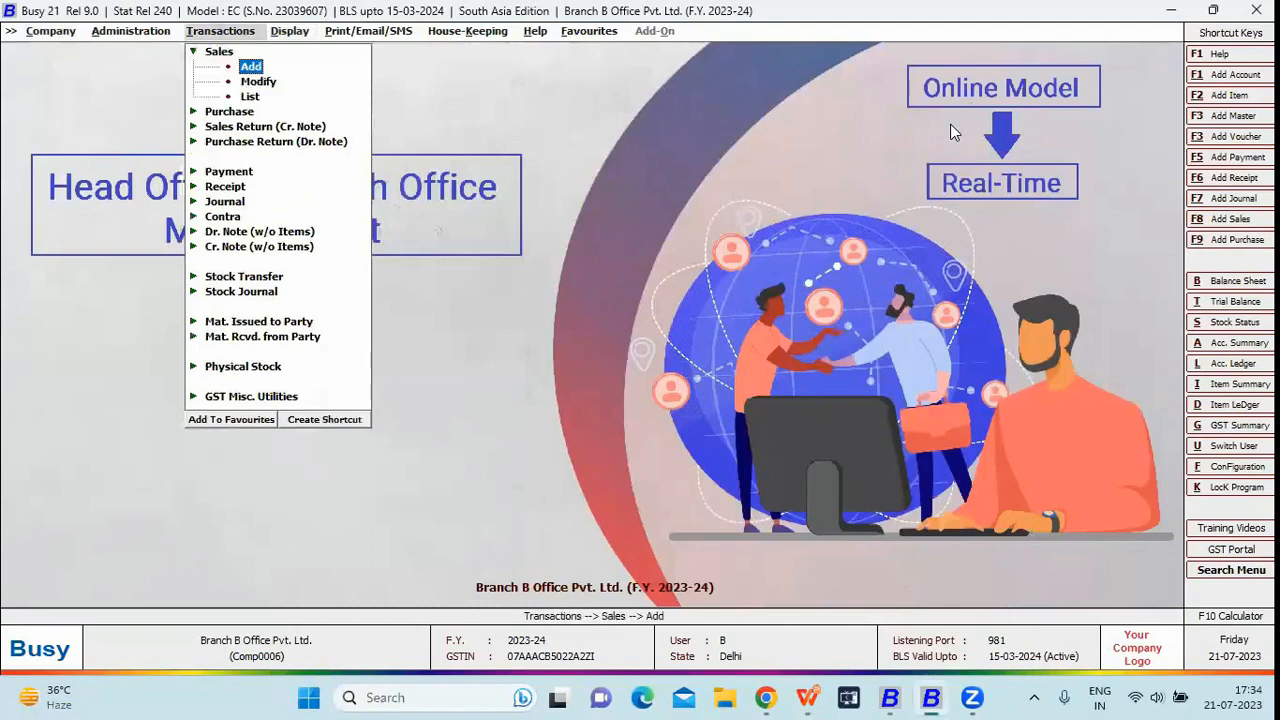
# - Start a new sales voucher, keeping the Branch B series and Branch B material centre
pyautogui.press('Return')
pyautogui.press('Up')
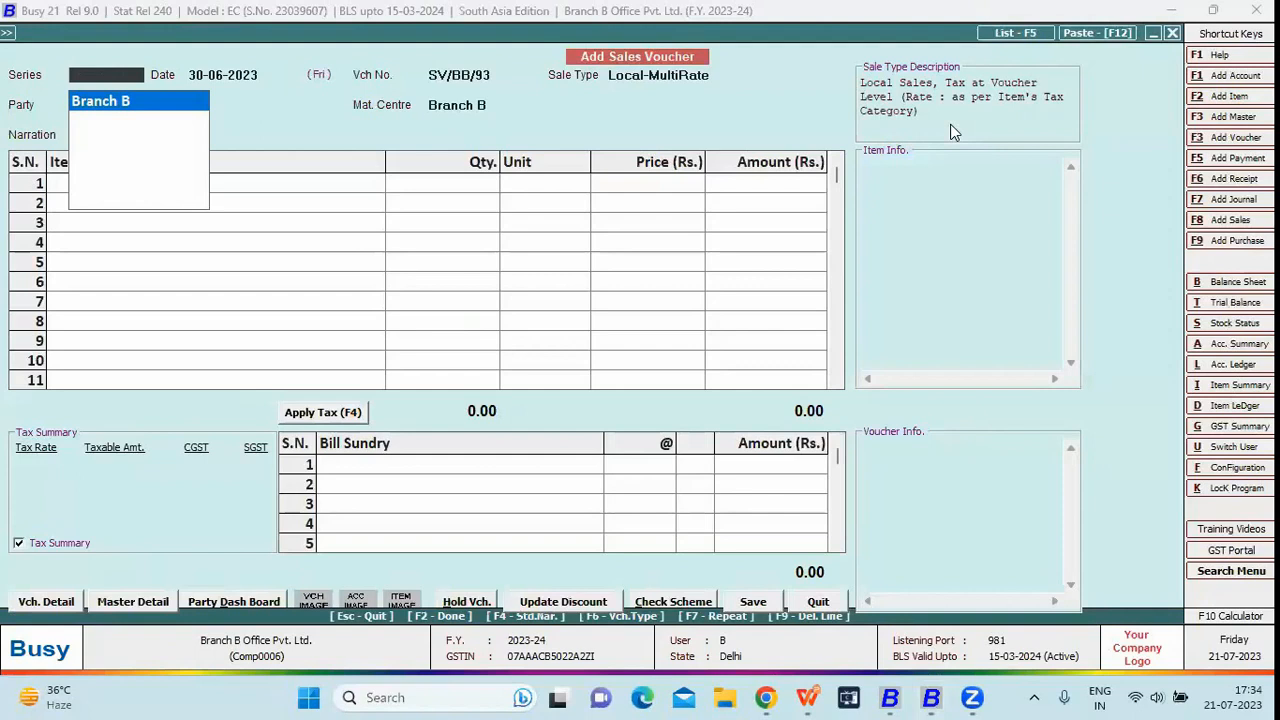
pyautogui.press('Return')
pyautogui.press('Return')
pyautogui.press('Return')
pyautogui.press('space')
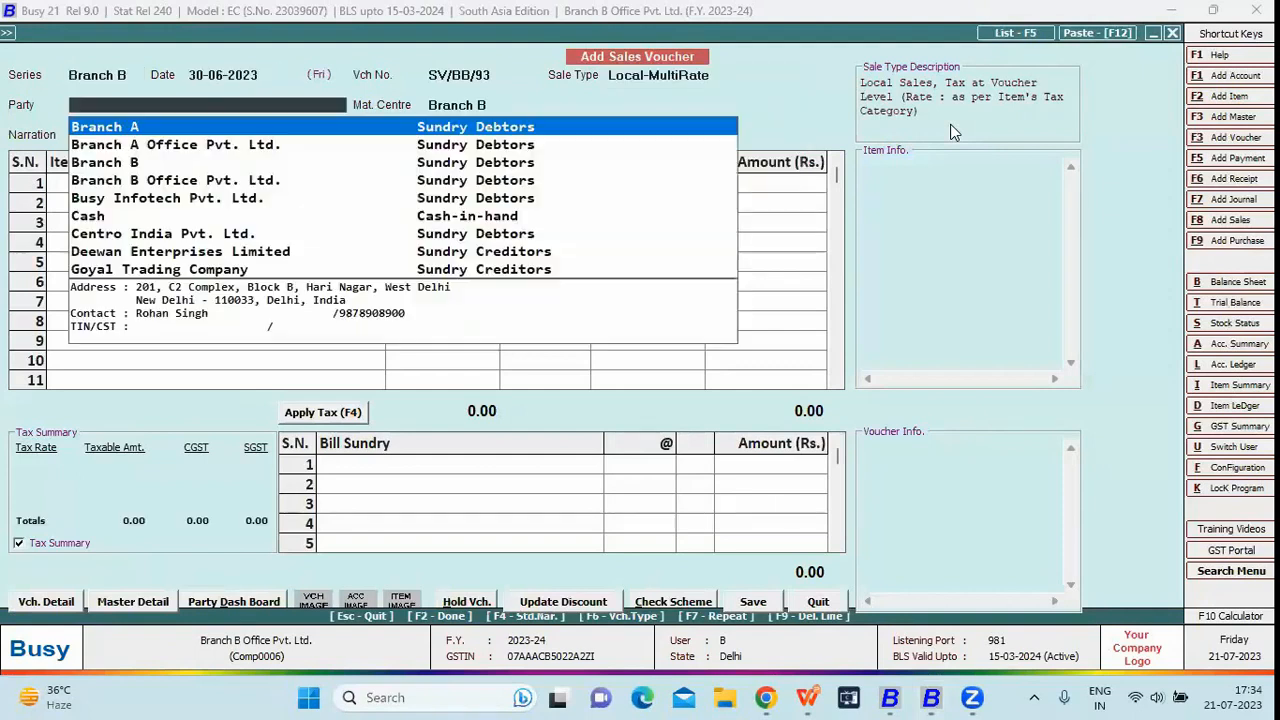
pyautogui.press('Down')
pyautogui.press('Return')
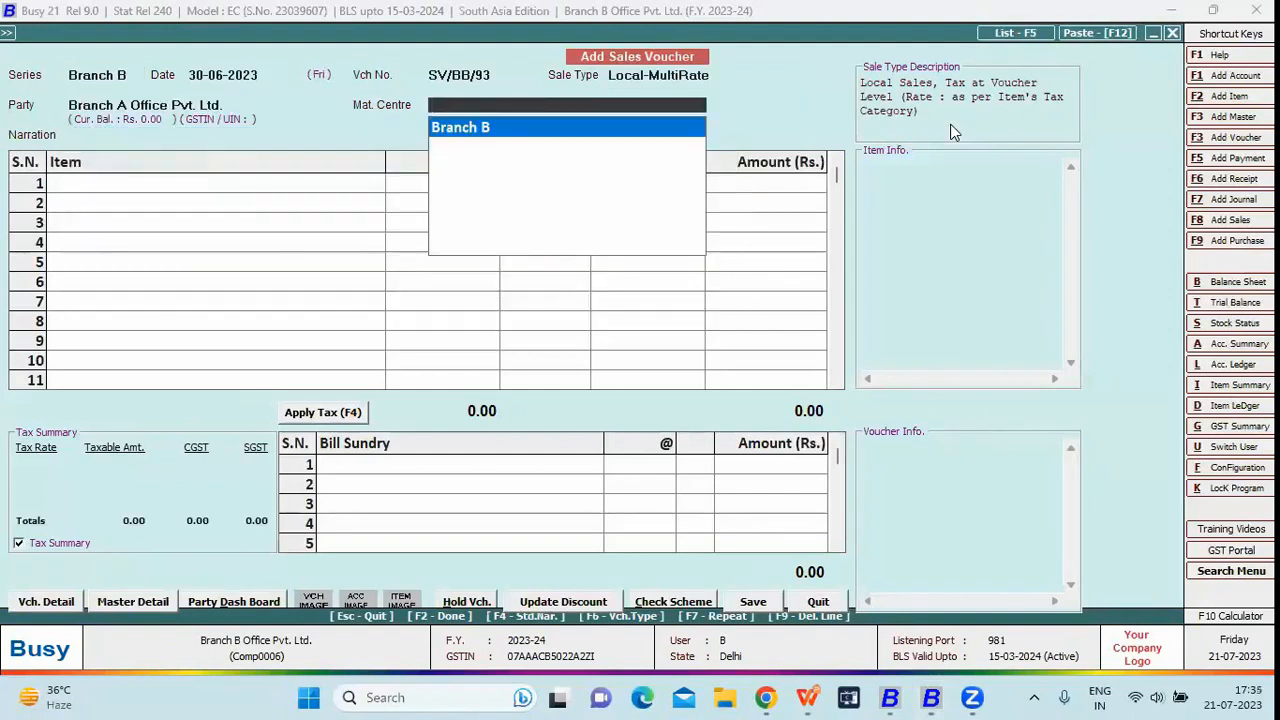
pyautogui.press('Return')
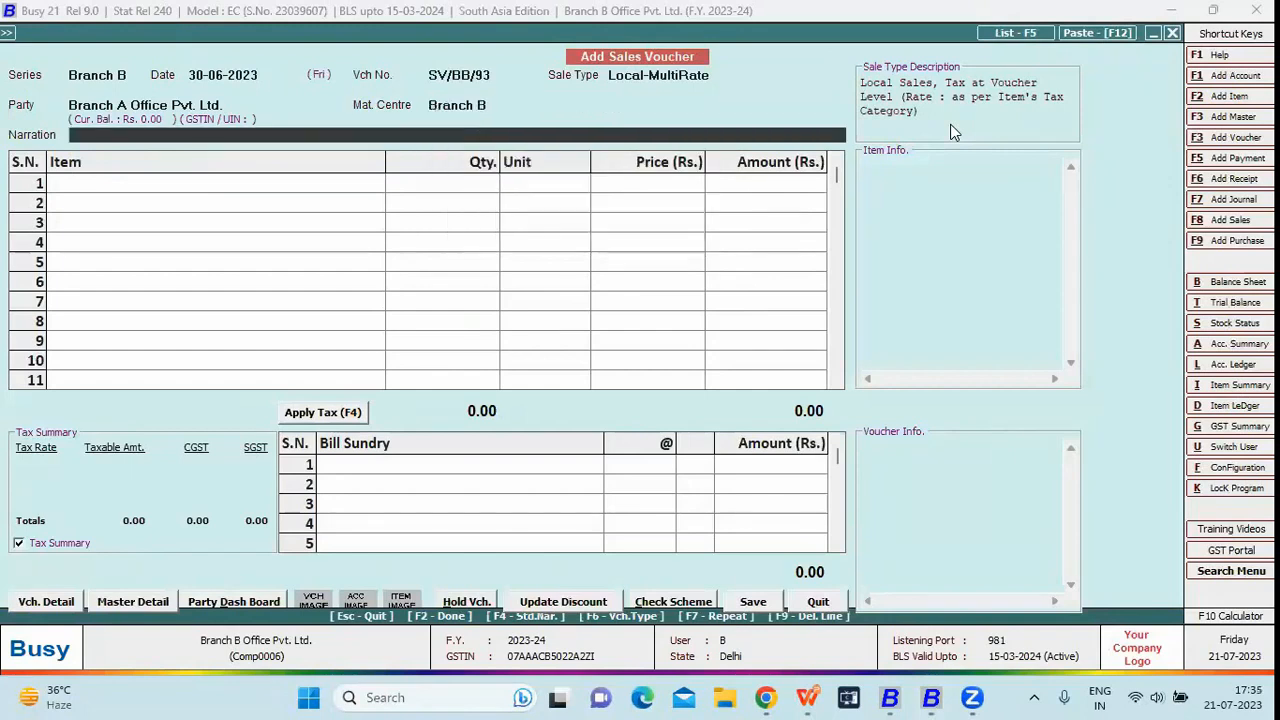
# - Change the party to Branch B Office Pvt. Ltd., then discard voucher SV/BB/93 unsaved
pyautogui.press('Up')
pyautogui.press('Up')
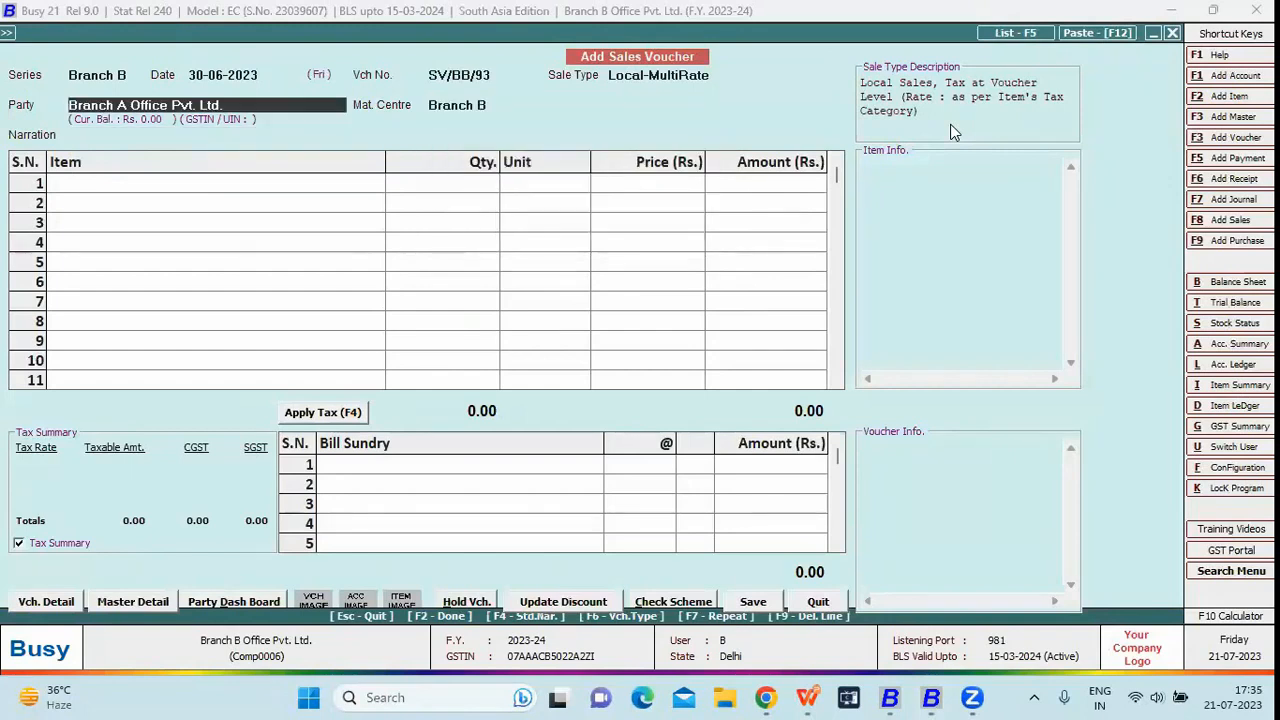
pyautogui.press('space')
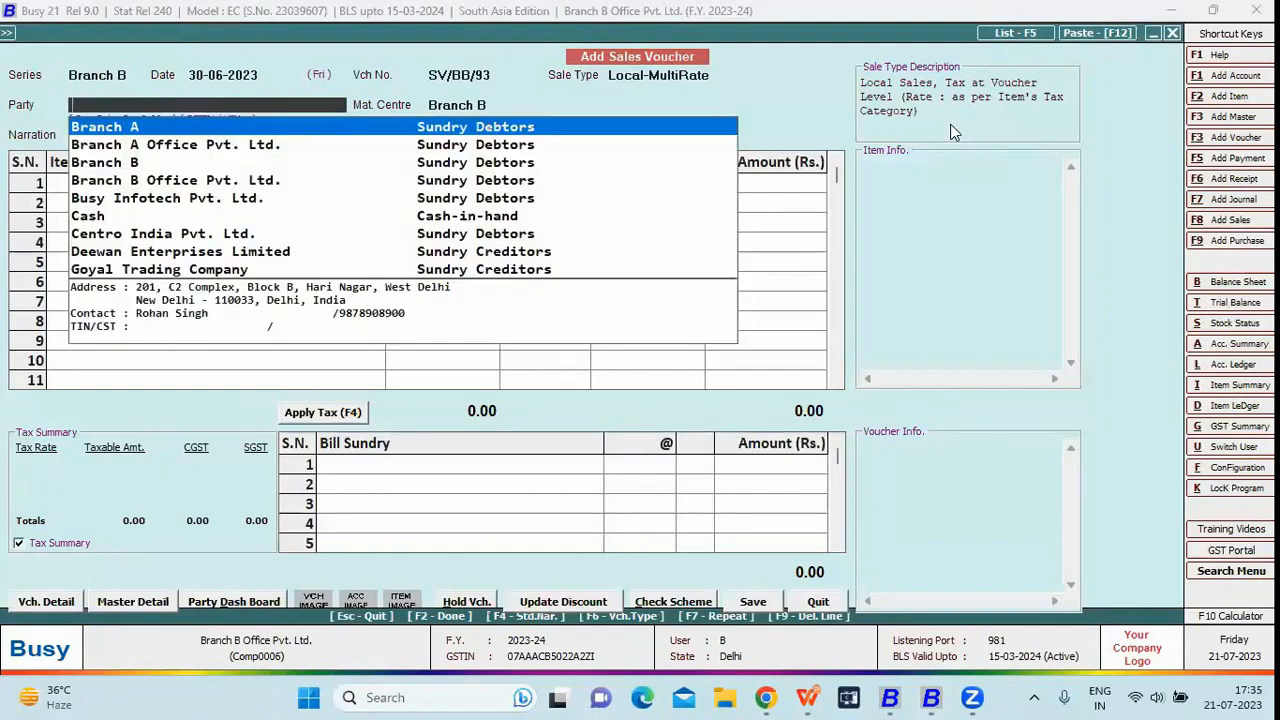
pyautogui.press('Down')
pyautogui.press('Down')
pyautogui.press('Down')
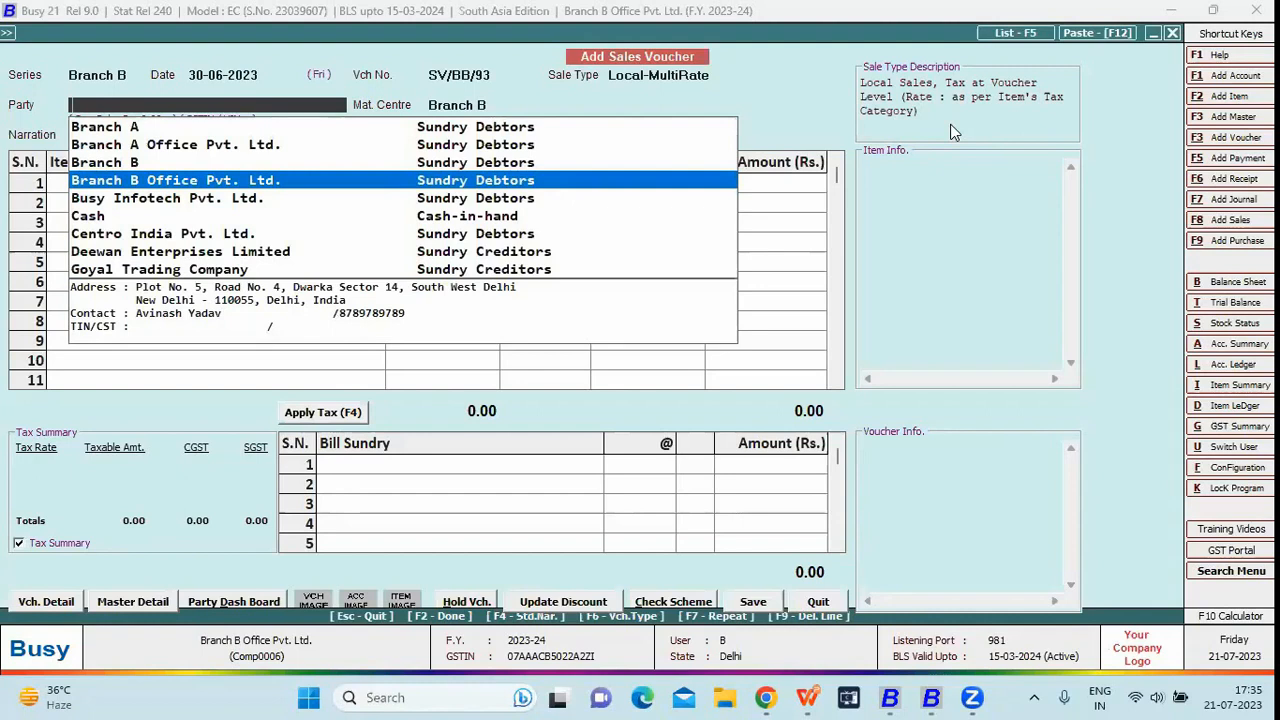
pyautogui.press('Return')
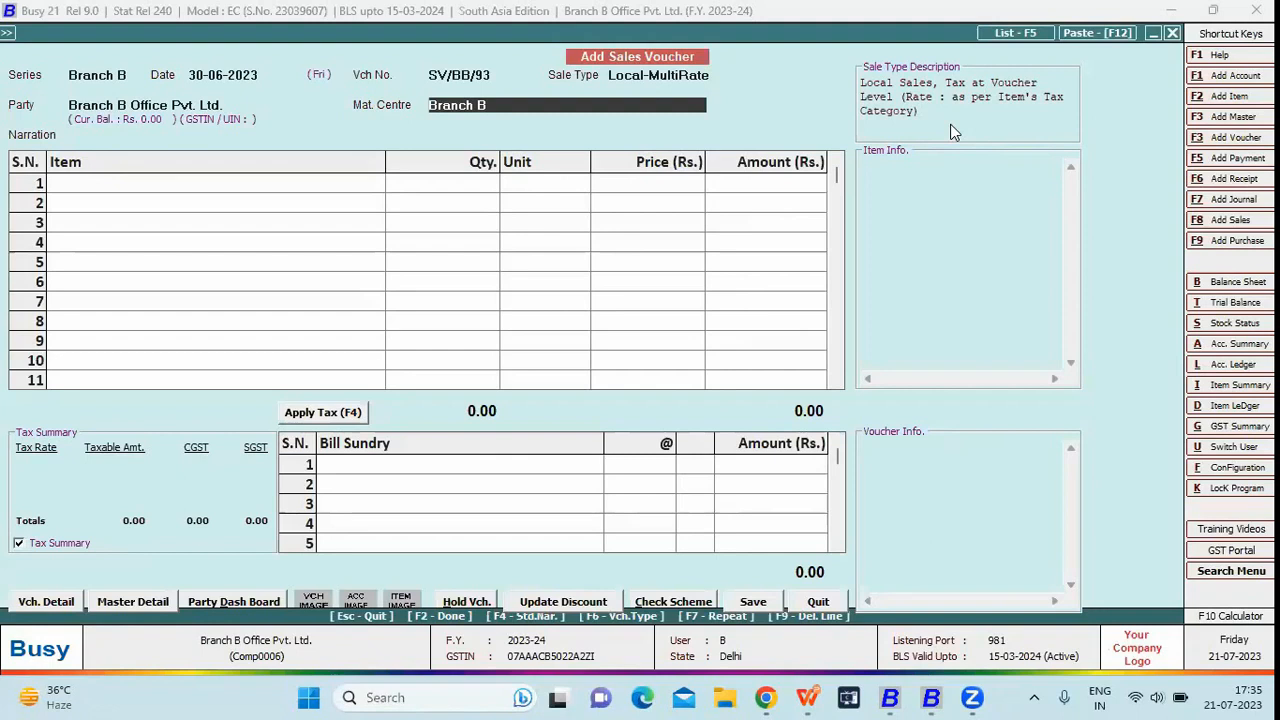
pyautogui.press('Escape')
pyautogui.press('Return')
pyautogui.press('Escape')
pyautogui.press('Left')
pyautogui.press('Left')
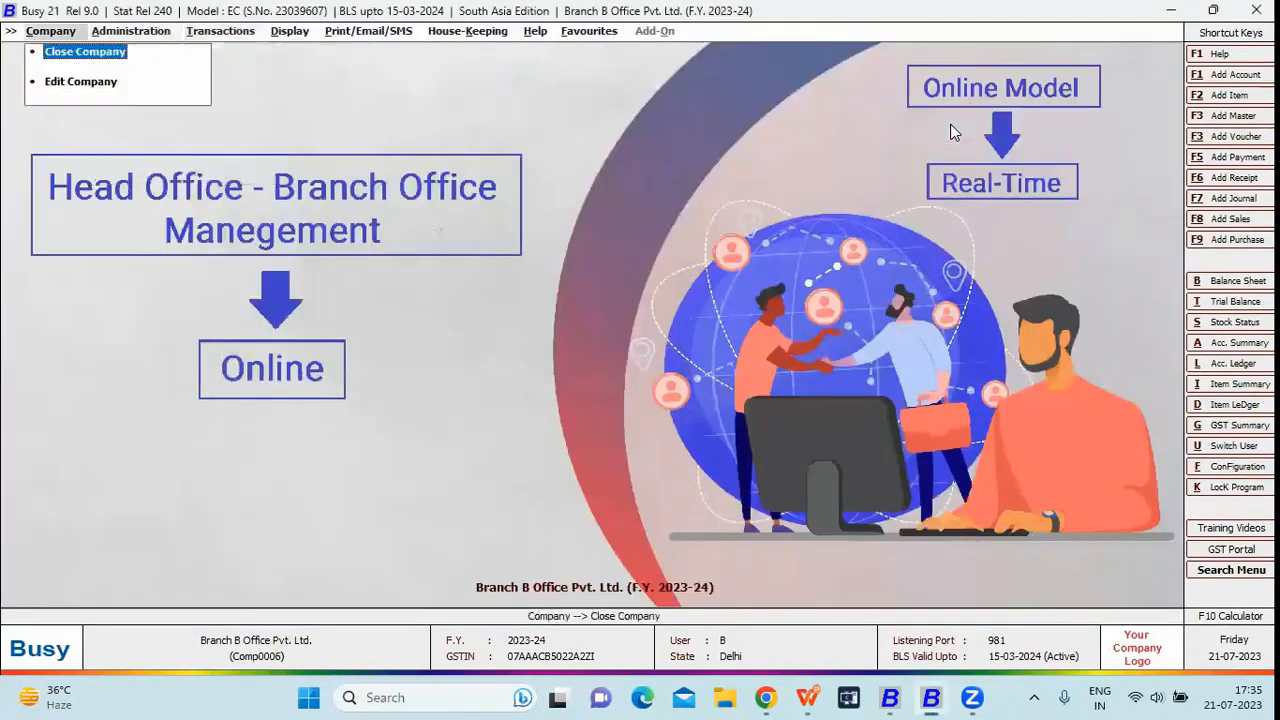
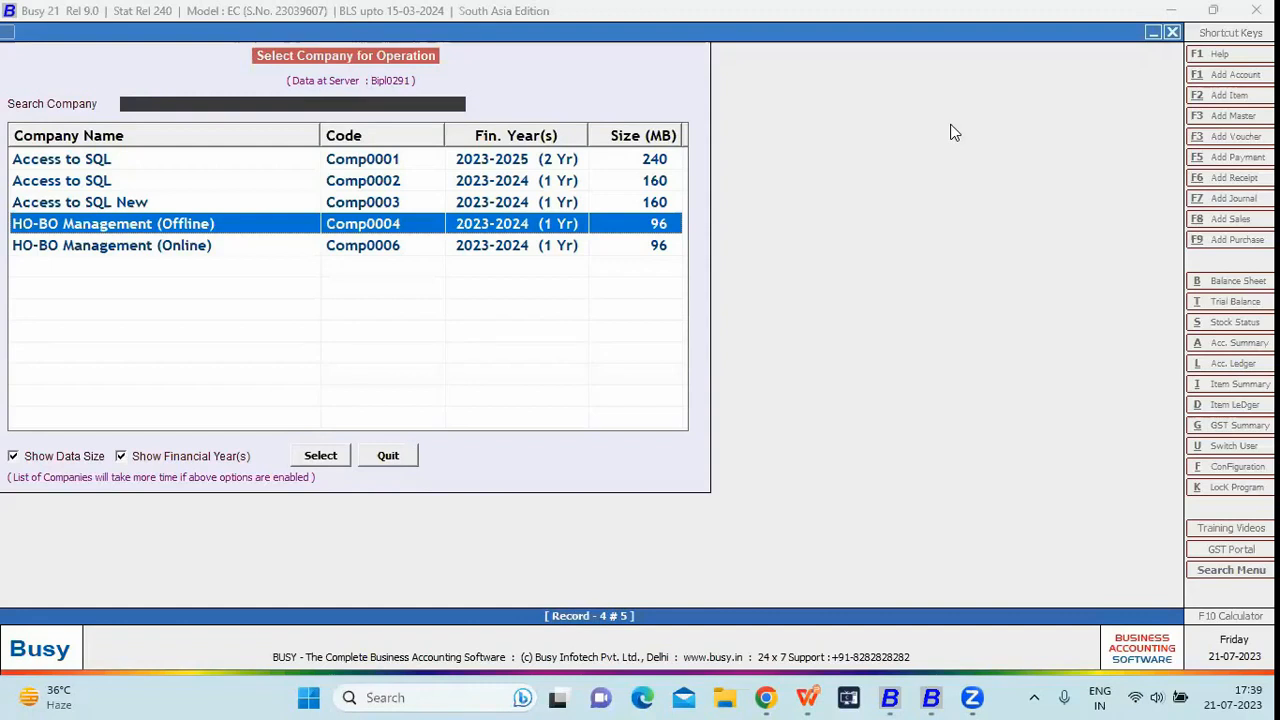
# - Open the HO-BO Management (Offline) company and log in as admin
pyautogui.press('Home')
pyautogui.press('Down')
pyautogui.press('Down')
pyautogui.press('Down')
pyautogui.press('Return')
pyautogui.write('a')
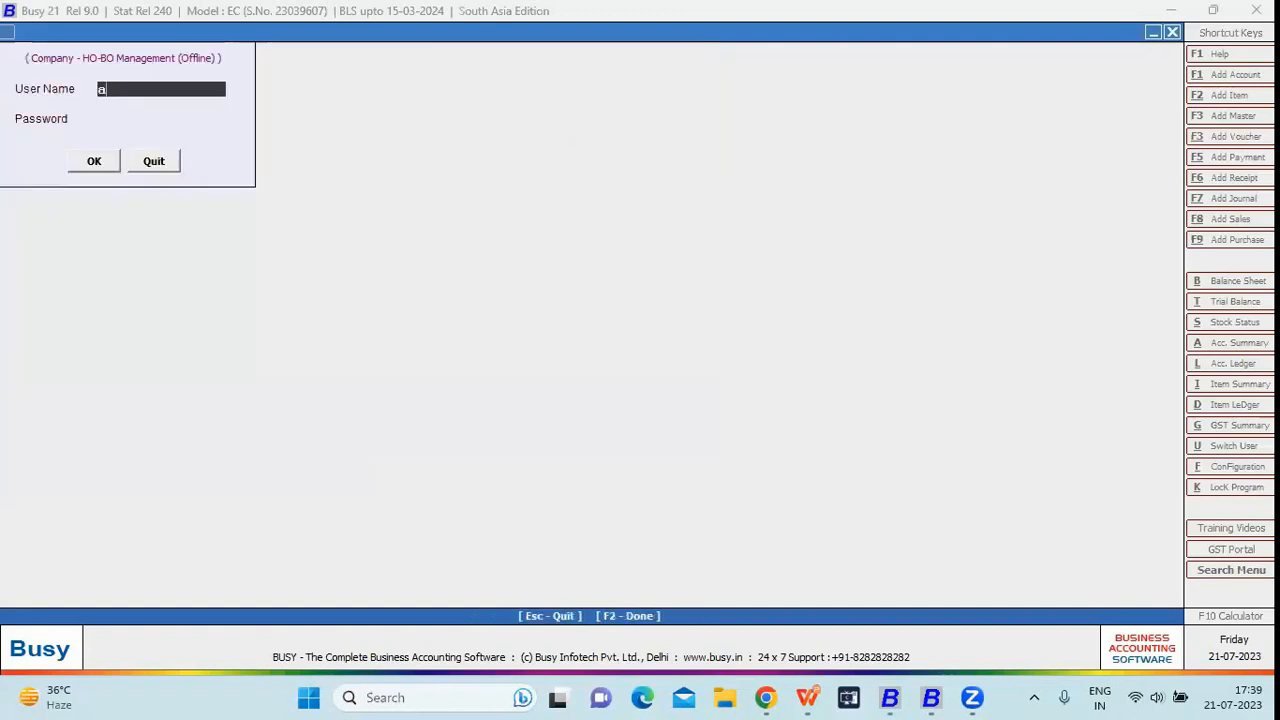
pyautogui.write('dmin')
pyautogui.press('Return')
pyautogui.write('1')
pyautogui.press('Return')
pyautogui.press('Return')
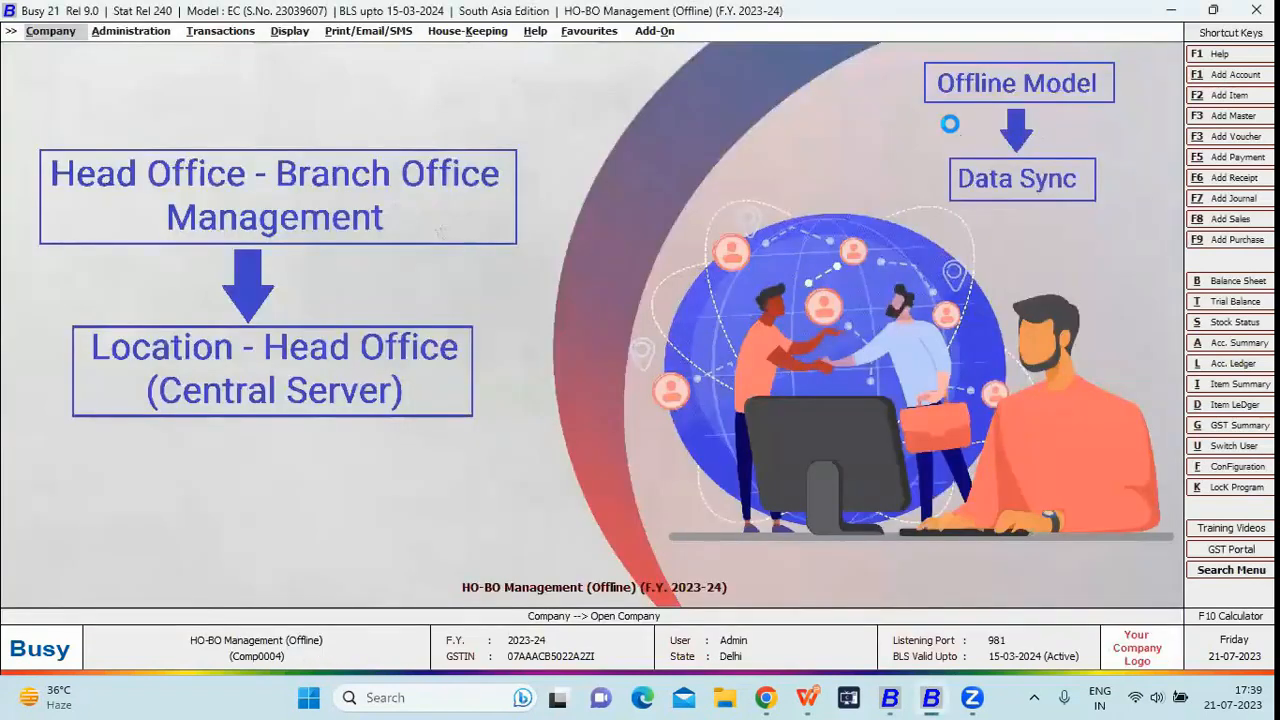
# - Go to Administration > Configuration > Features / Options
pyautogui.press('Down')
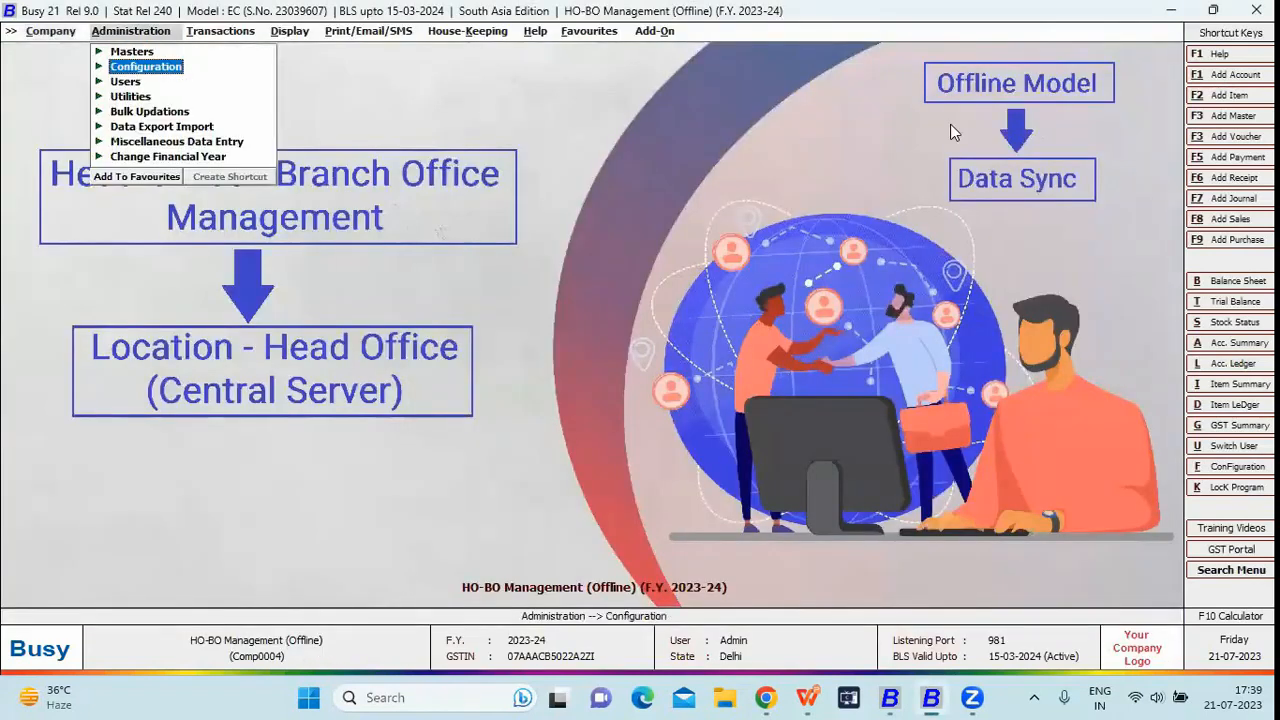
pyautogui.press('Return')
pyautogui.press('Escape')
pyautogui.press('Return')
pyautogui.press('Return')
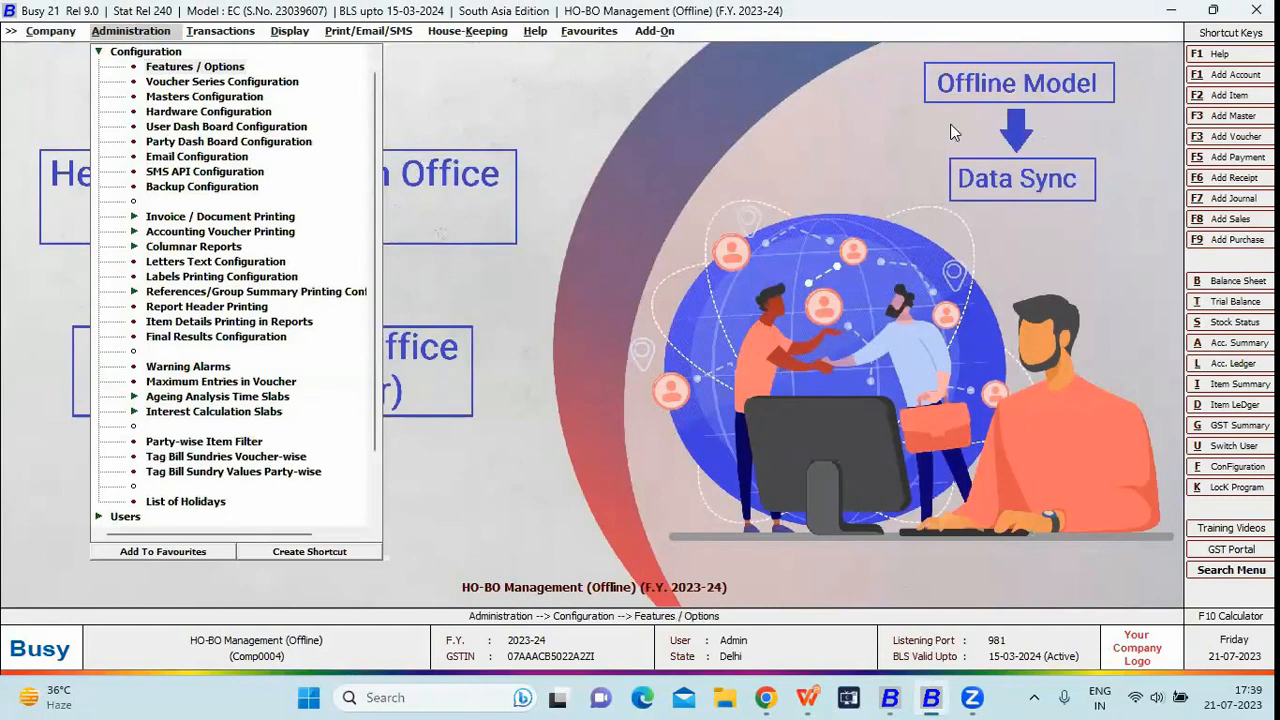
pyautogui.press('Down')
pyautogui.press('Down')
pyautogui.press('Down')
pyautogui.press('Down')
pyautogui.press('Down')
pyautogui.press('Down')
pyautogui.press('Down')
pyautogui.press('Down')
pyautogui.press('Down')
pyautogui.press('Down')
pyautogui.press('Down')
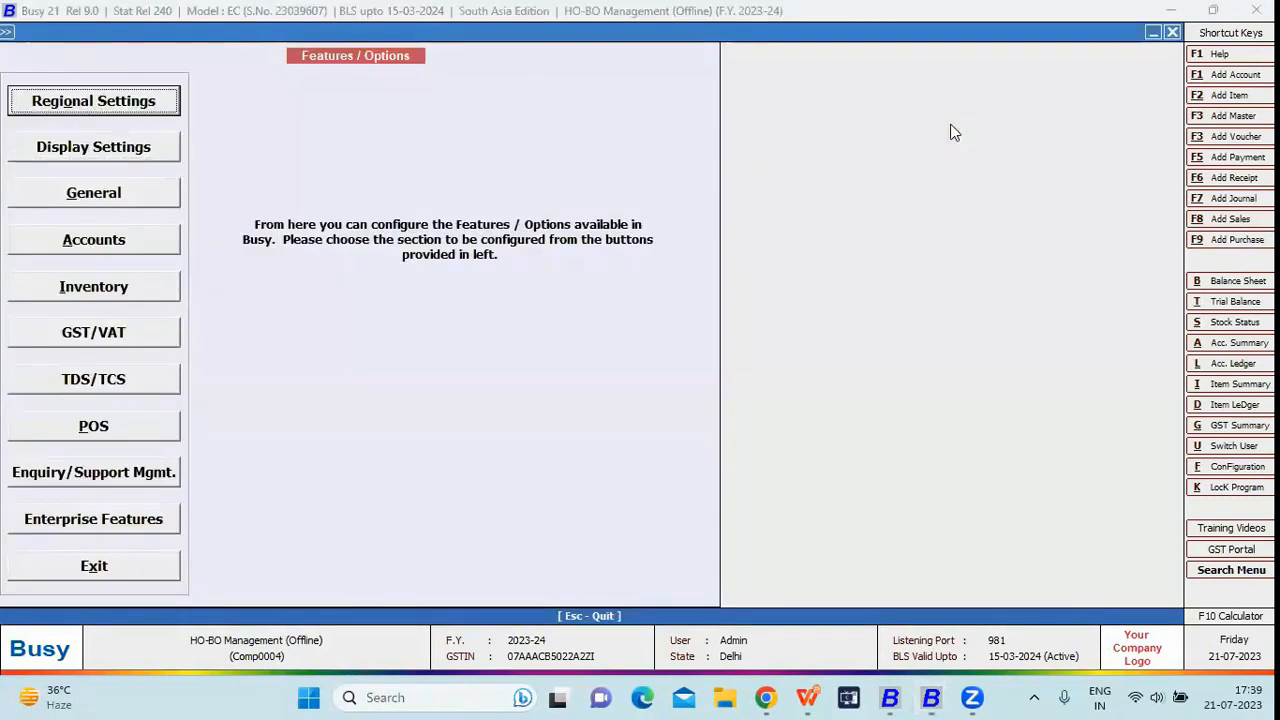
# - Review the master series group types under Enterprise Features, then open Multi Branch Details' Branch Details
pyautogui.press('Up')
pyautogui.press('Up')
pyautogui.press('Return')
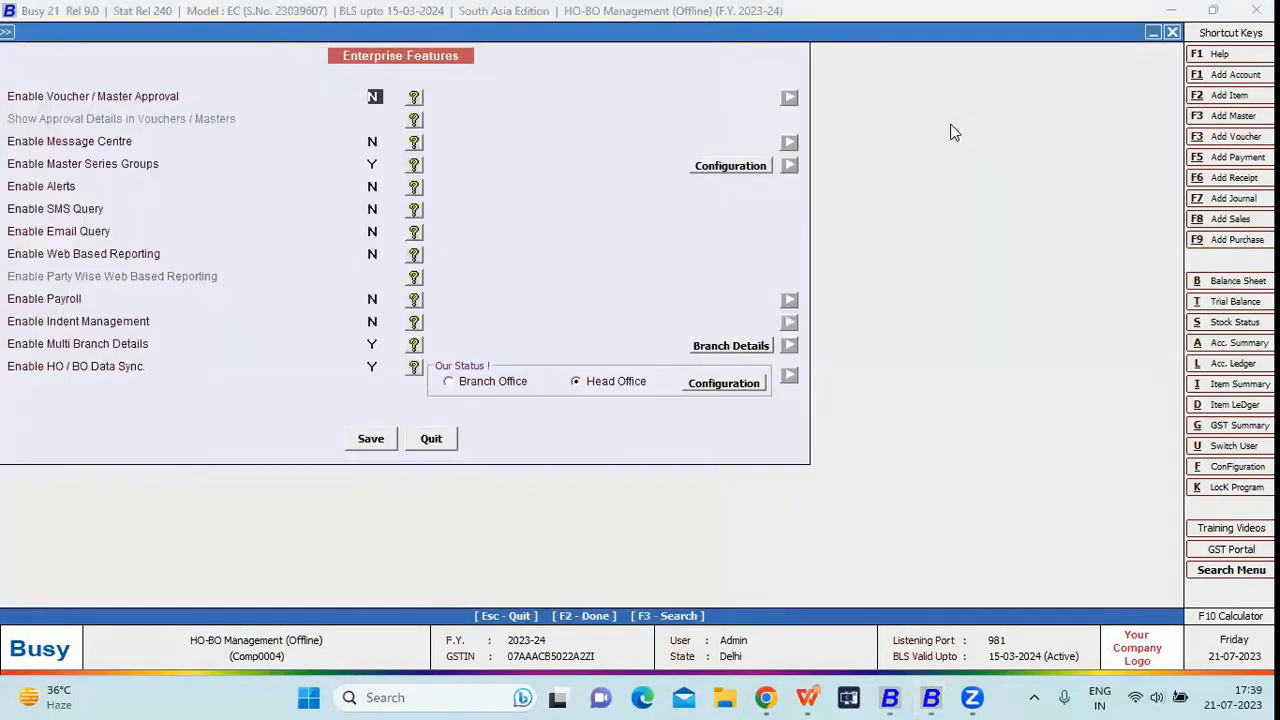
pyautogui.click(374, 163)
pyautogui.click(728, 166)
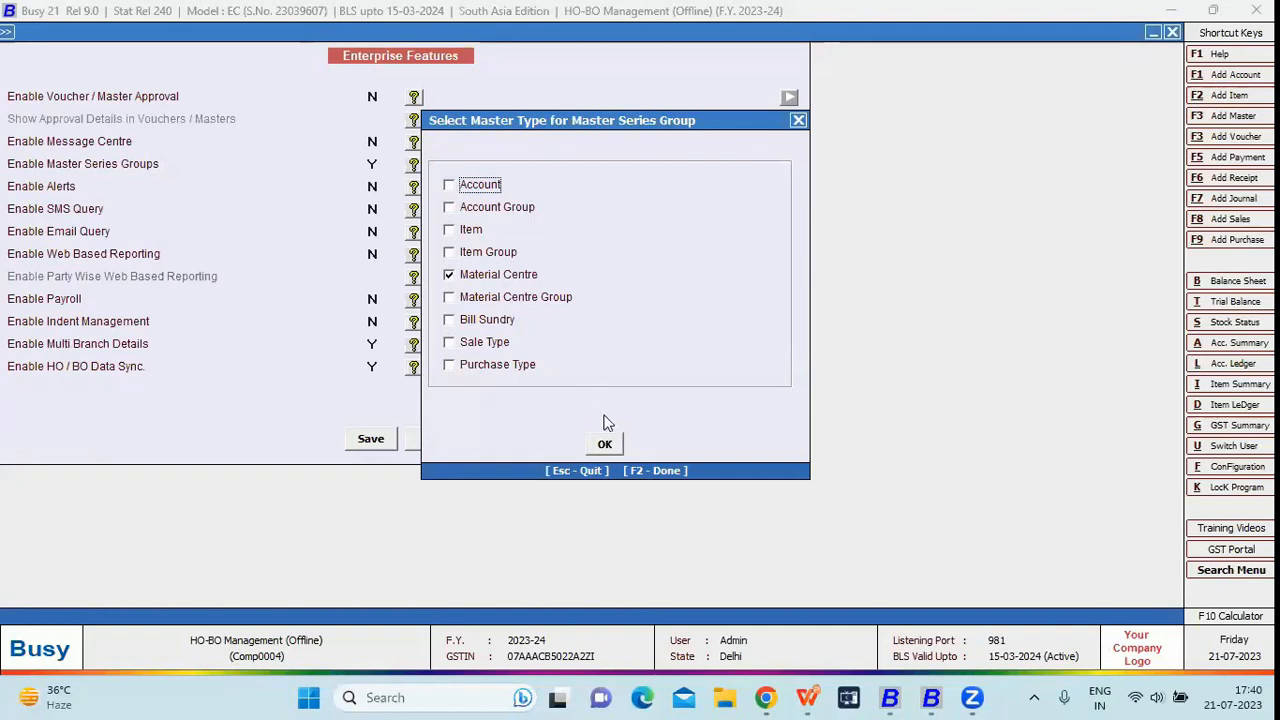
pyautogui.click(606, 446)
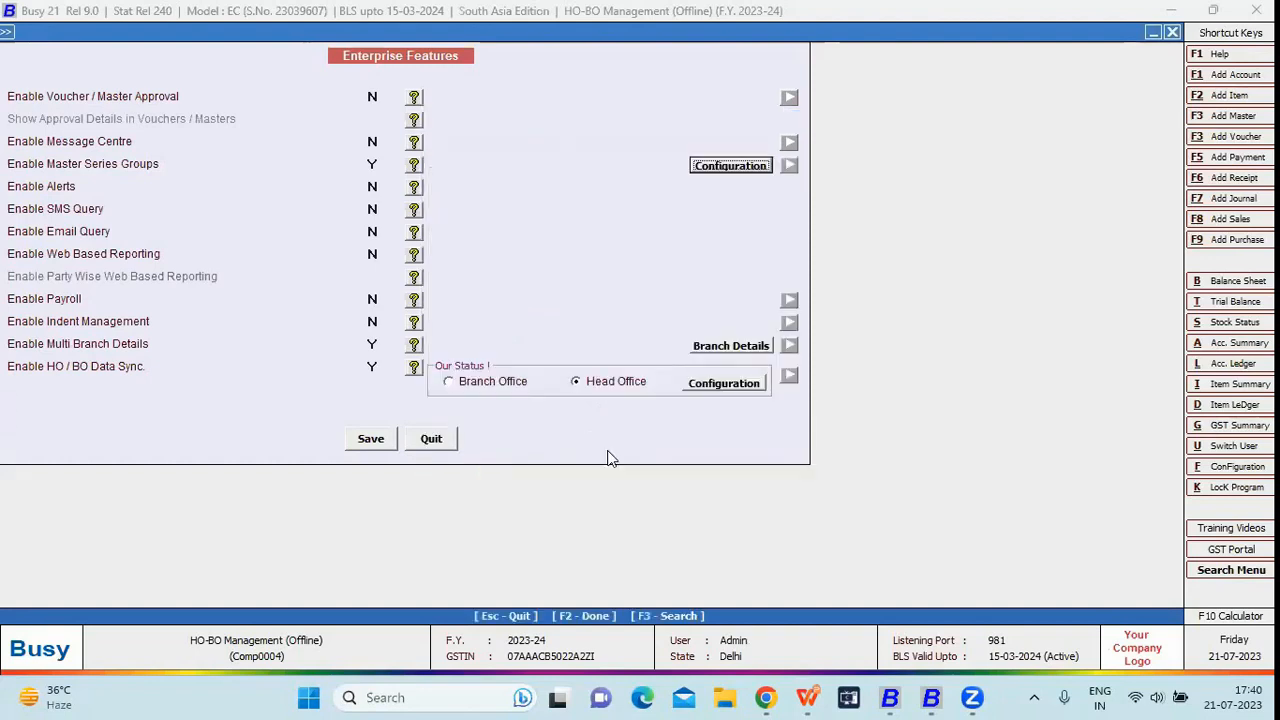
pyautogui.click(372, 343)
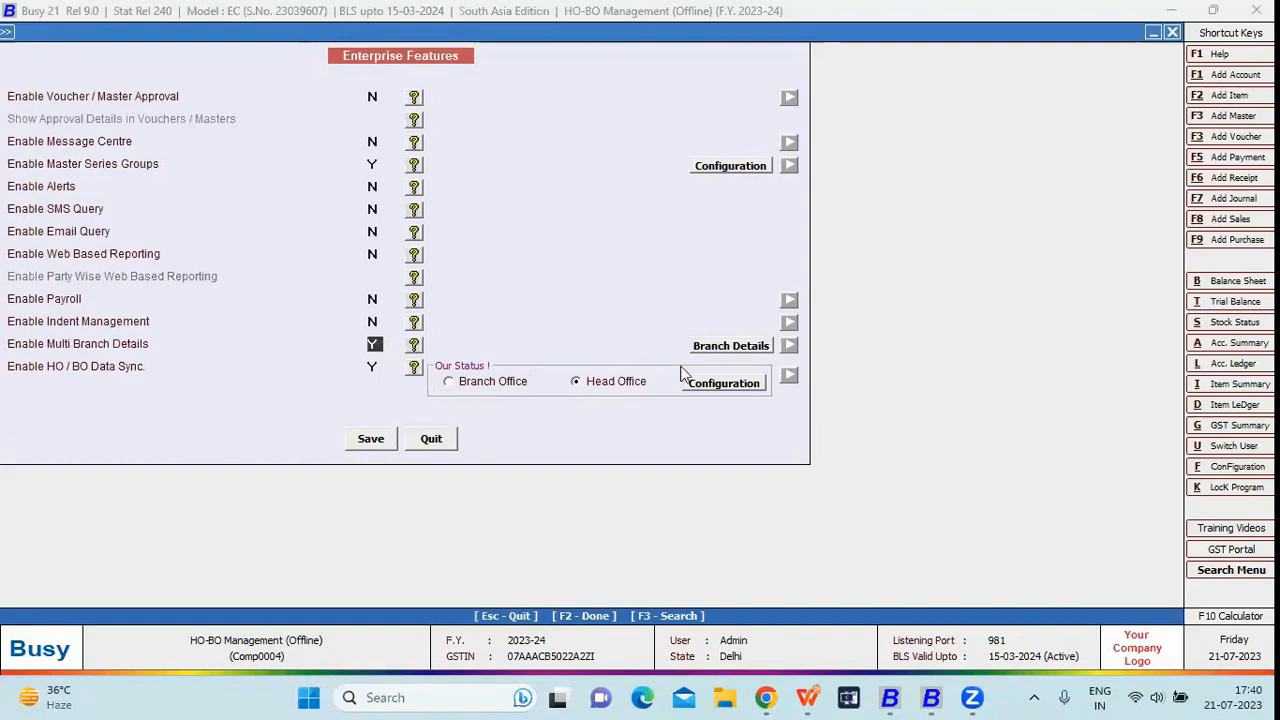
pyautogui.click(713, 352)
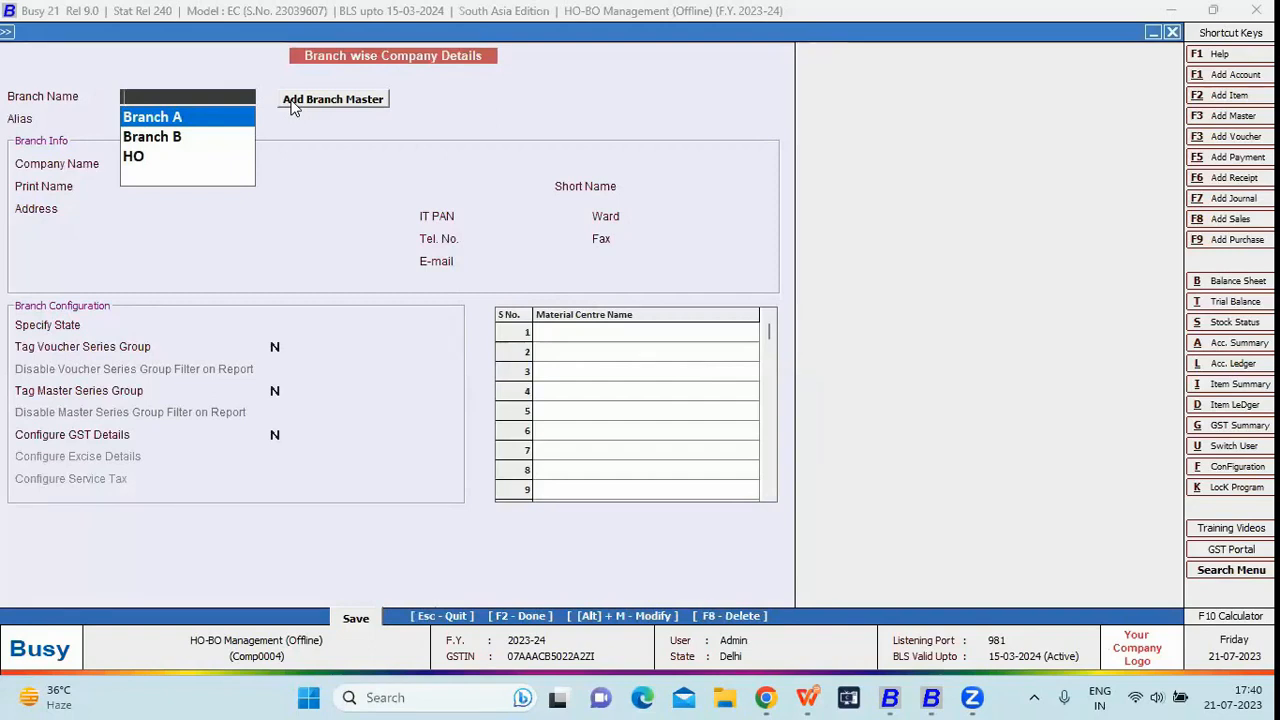
# - Inspect Branch A's material centre and its tagged voucher and master series groups
pyautogui.press('Return')
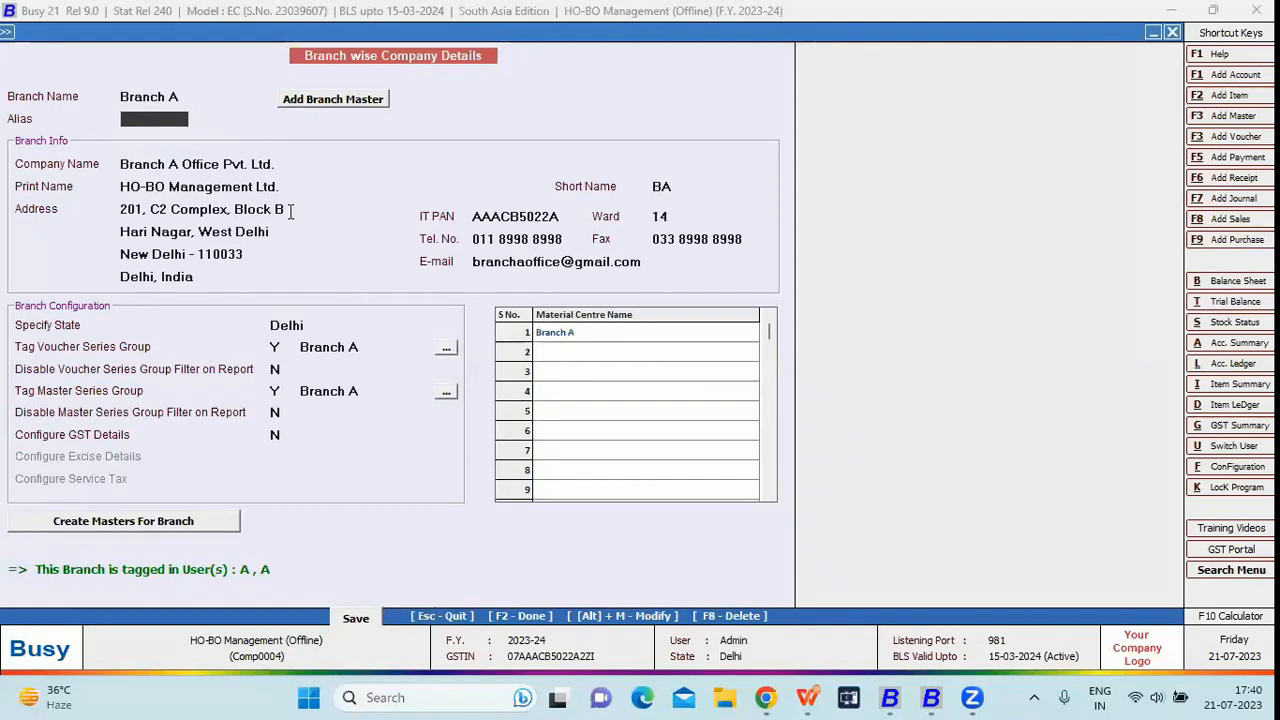
pyautogui.click(551, 338)
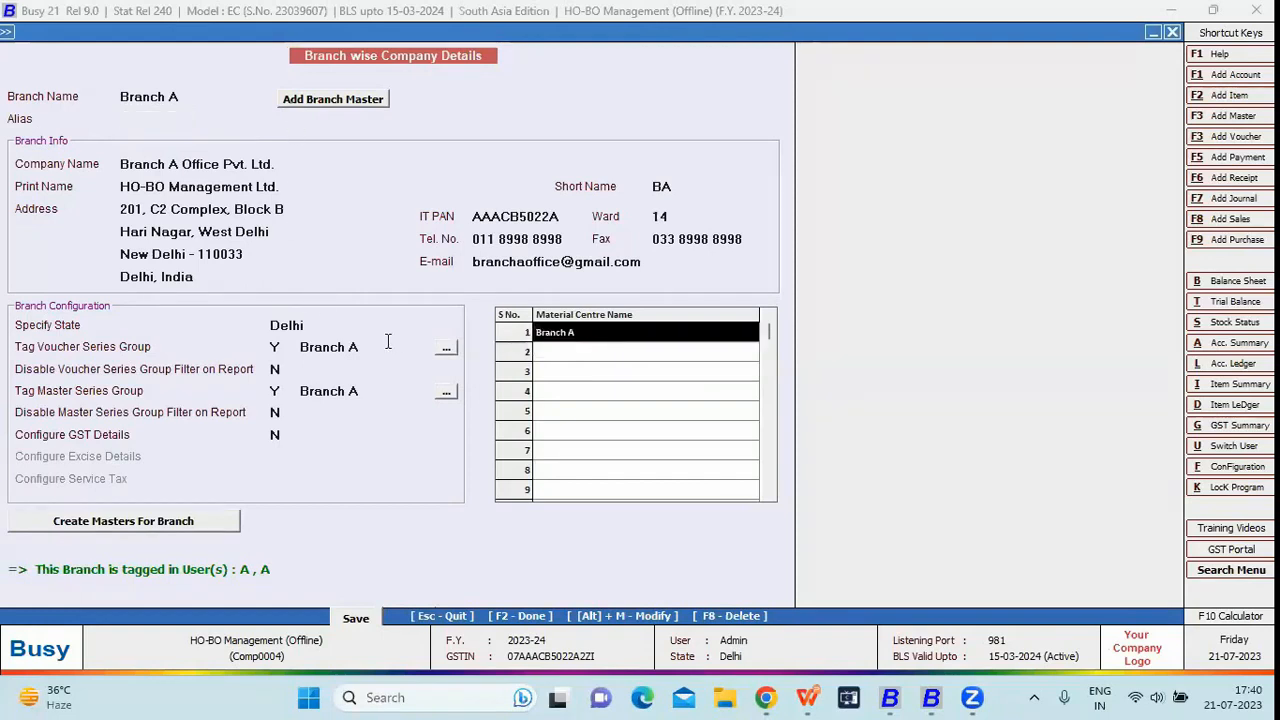
pyautogui.click(278, 347)
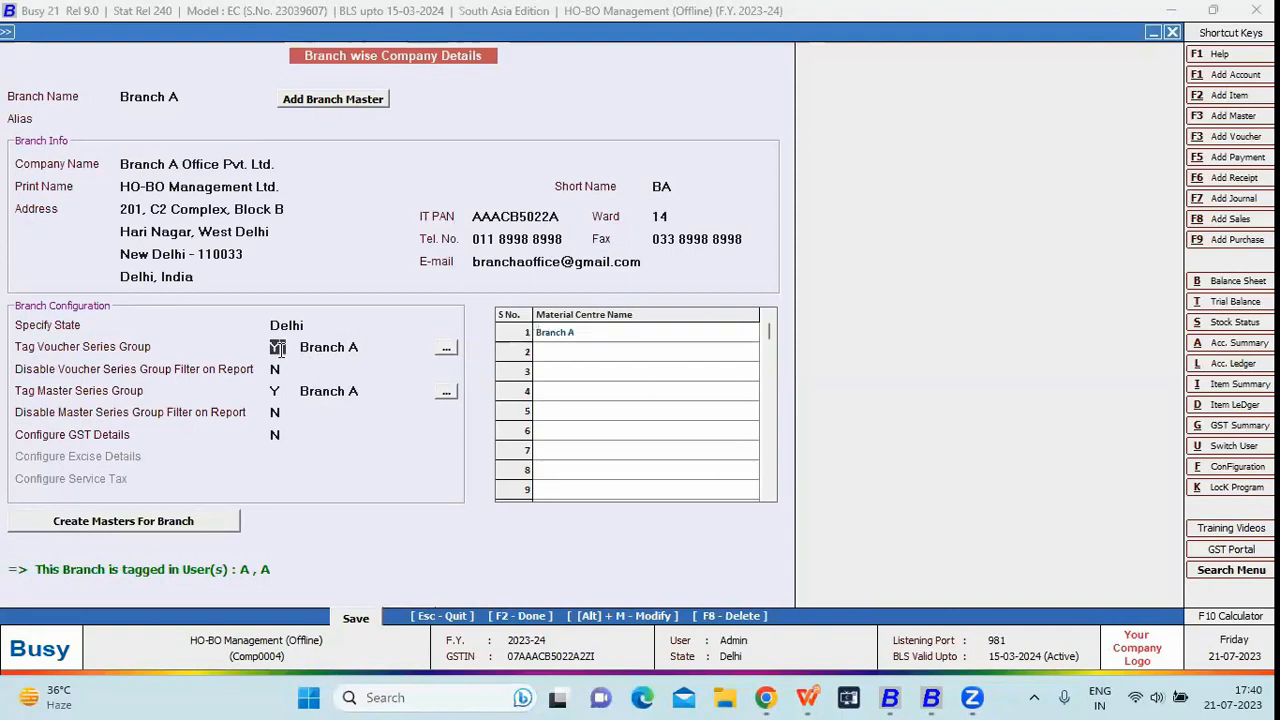
pyautogui.click(353, 346)
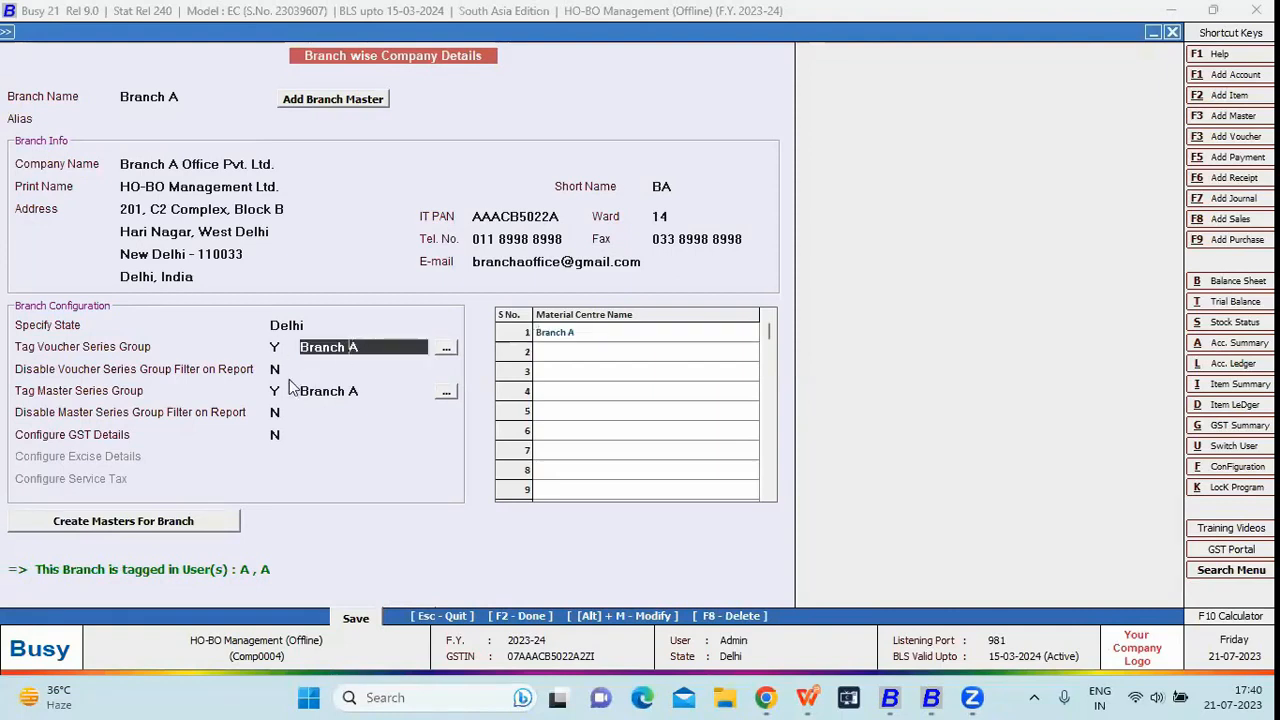
pyautogui.press('Return')
pyautogui.click(353, 390)
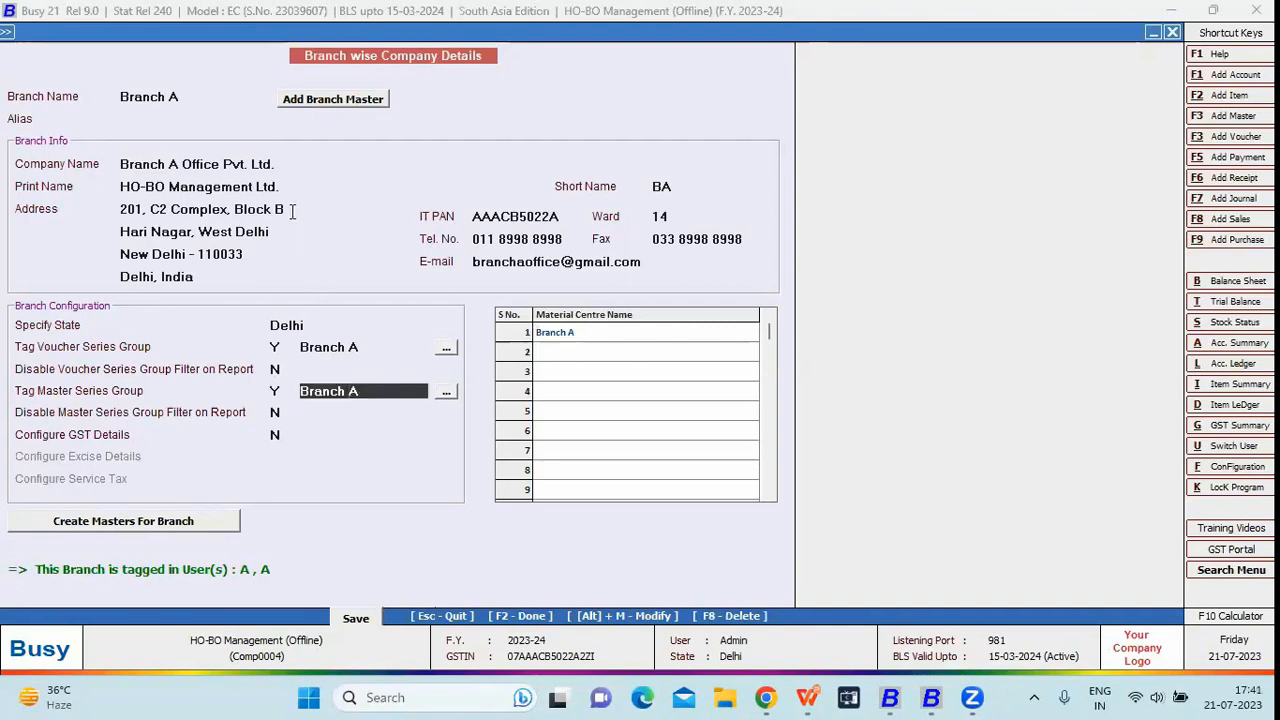
# - Switch to Branch B, inspect its series tagging and material centre, then exit
pyautogui.click(197, 97)
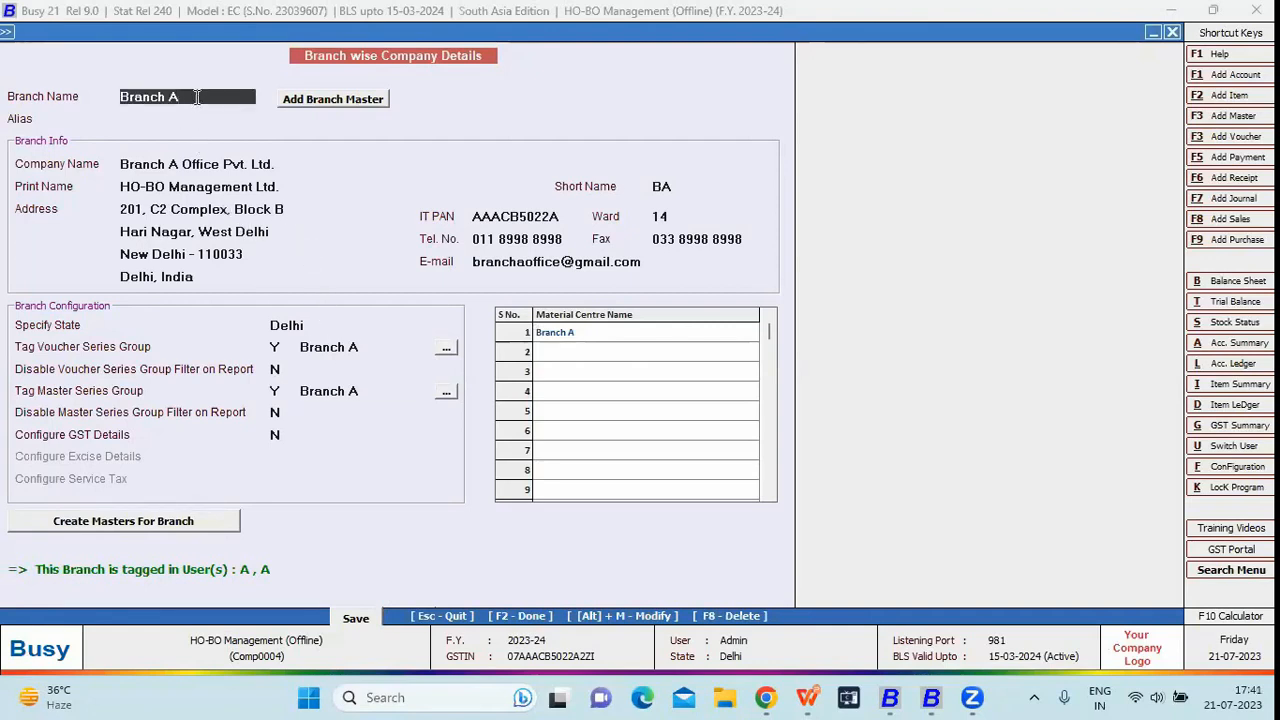
pyautogui.press('Down')
pyautogui.press('Return')
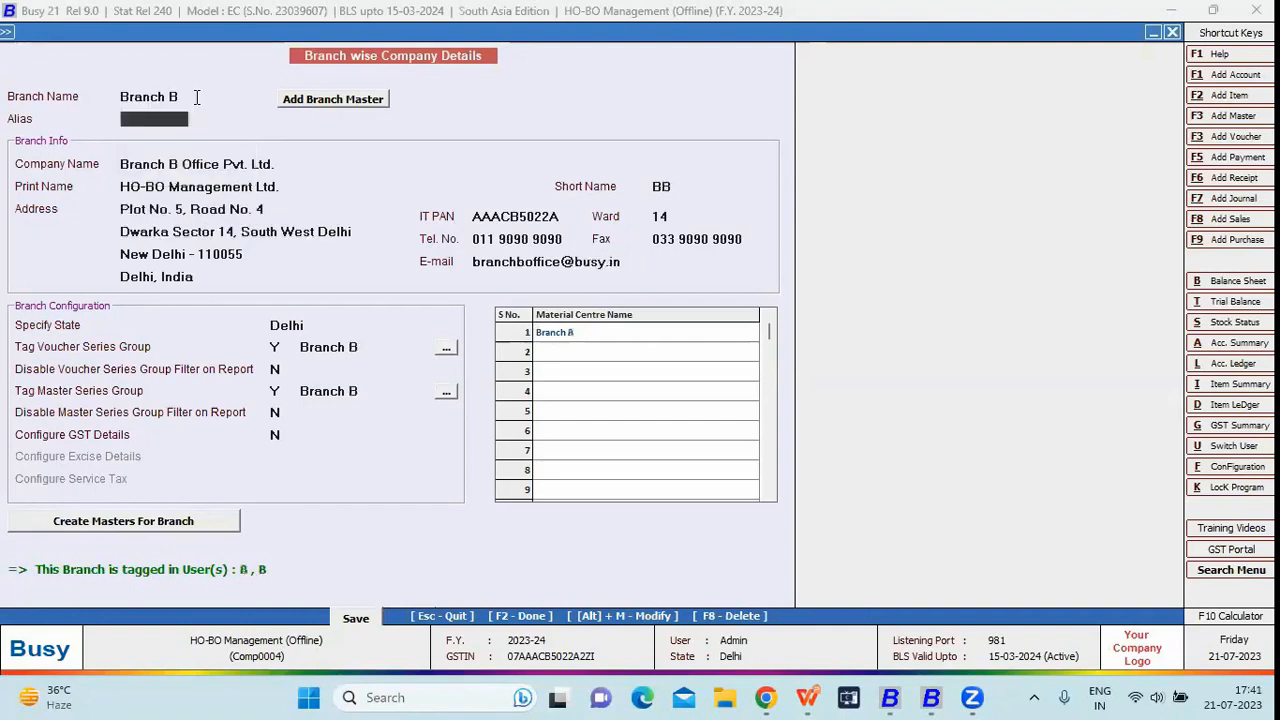
pyautogui.click(281, 349)
pyautogui.click(281, 389)
pyautogui.click(550, 336)
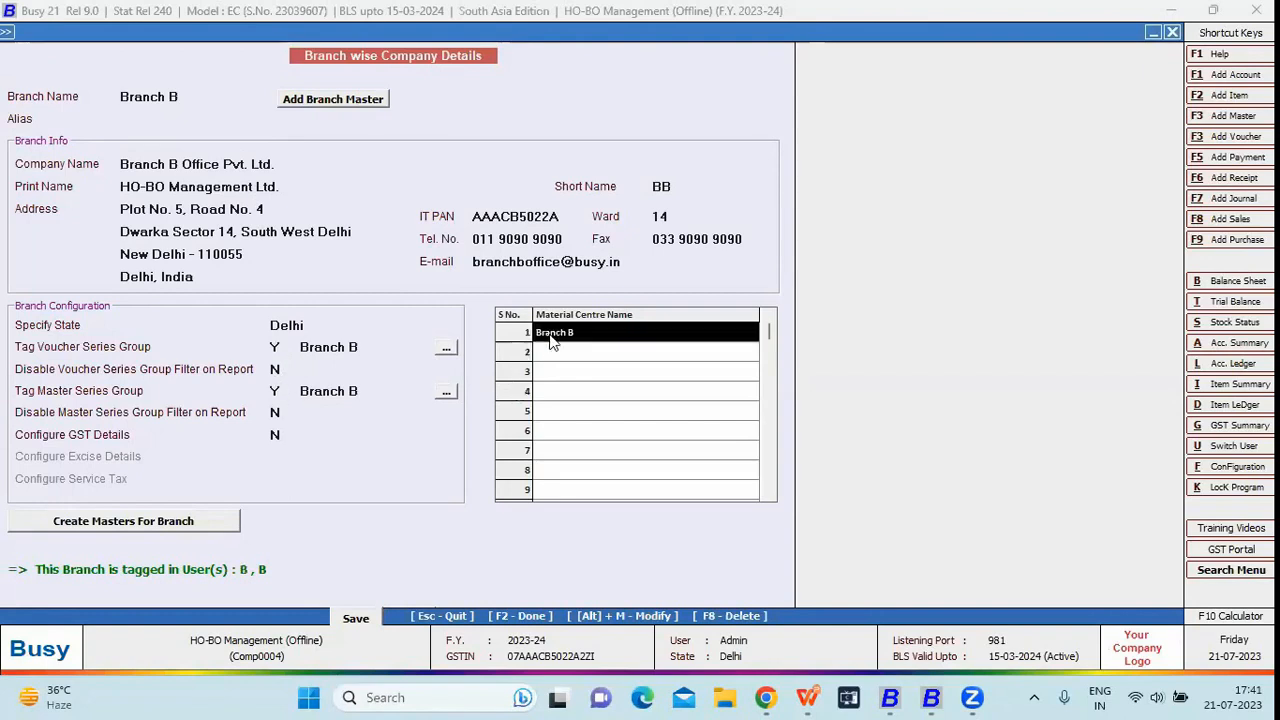
pyautogui.press('Escape')
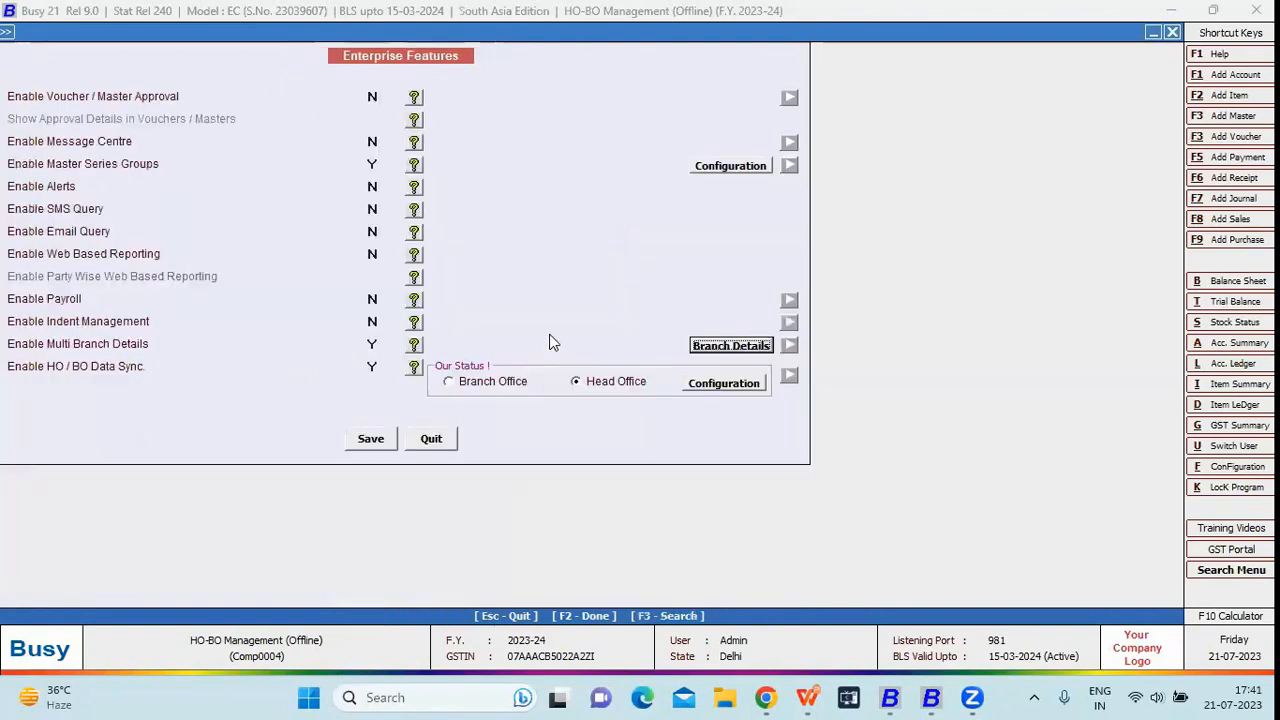
# - Open the Head Office data sync Configuration from the HO / BO Data Sync setting
pyautogui.click(372, 366)
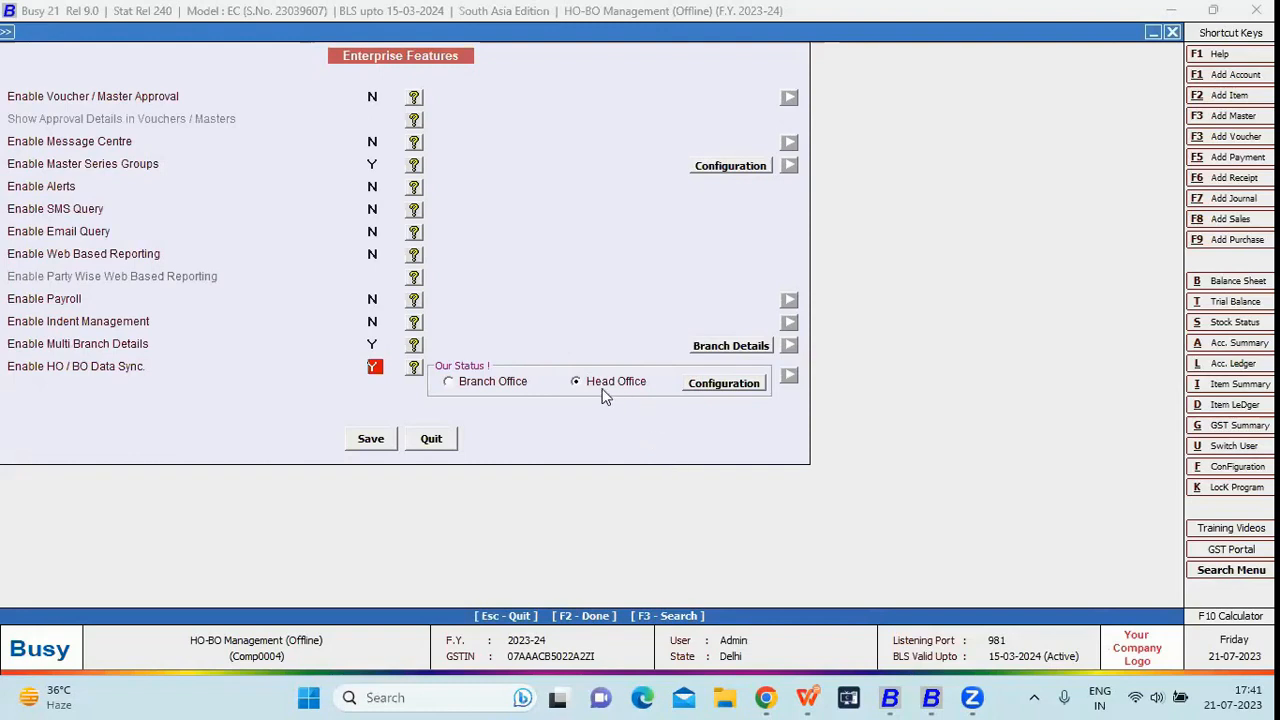
pyautogui.click(716, 386)
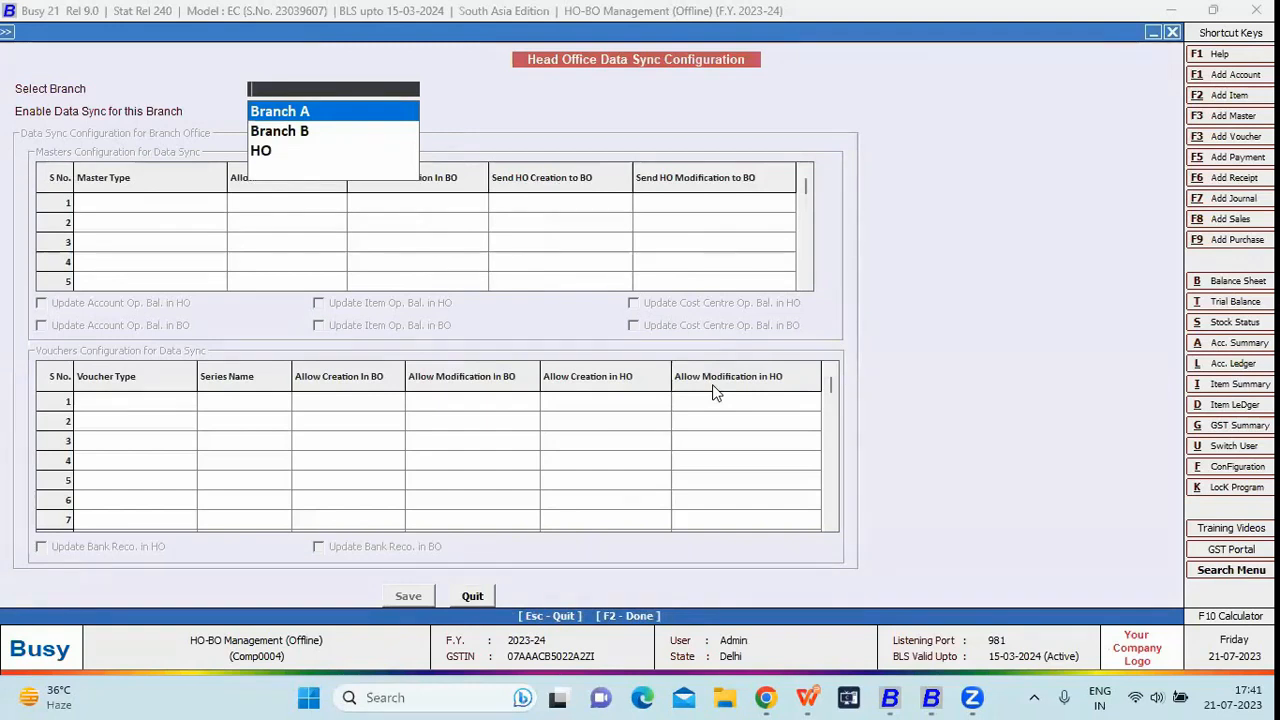
pyautogui.press('Return')
pyautogui.press('Return')
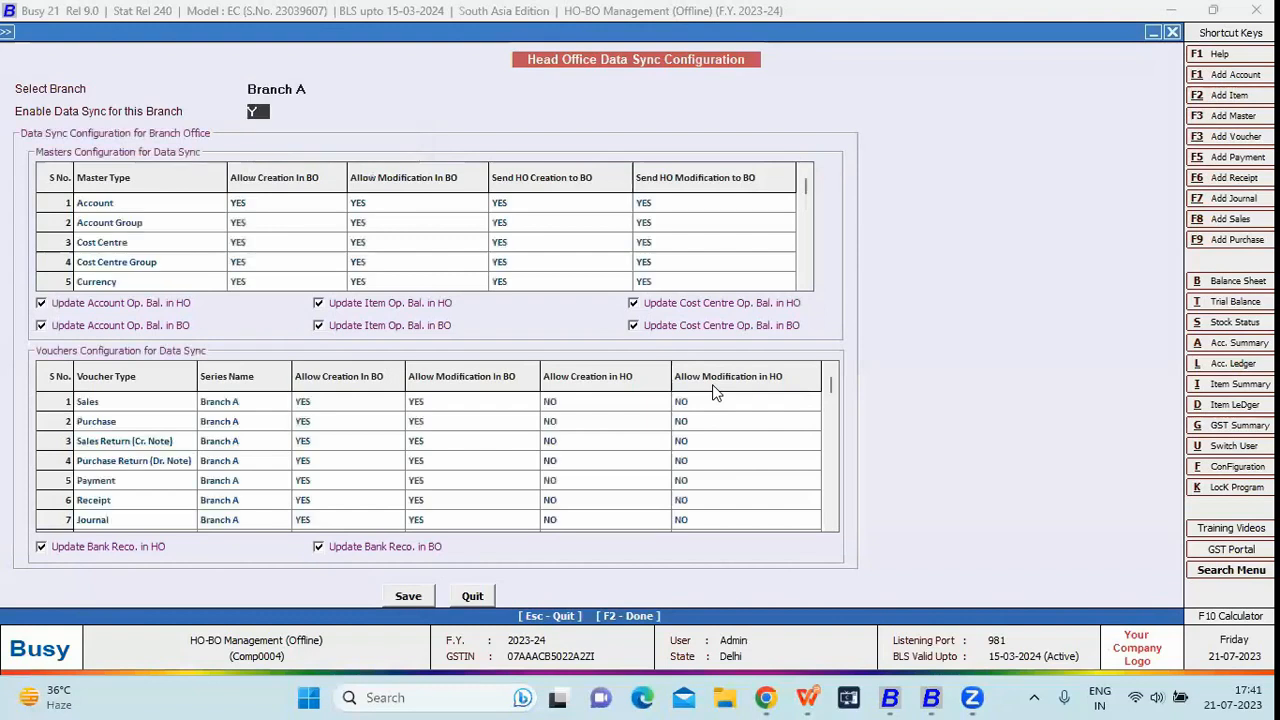
pyautogui.write('N')
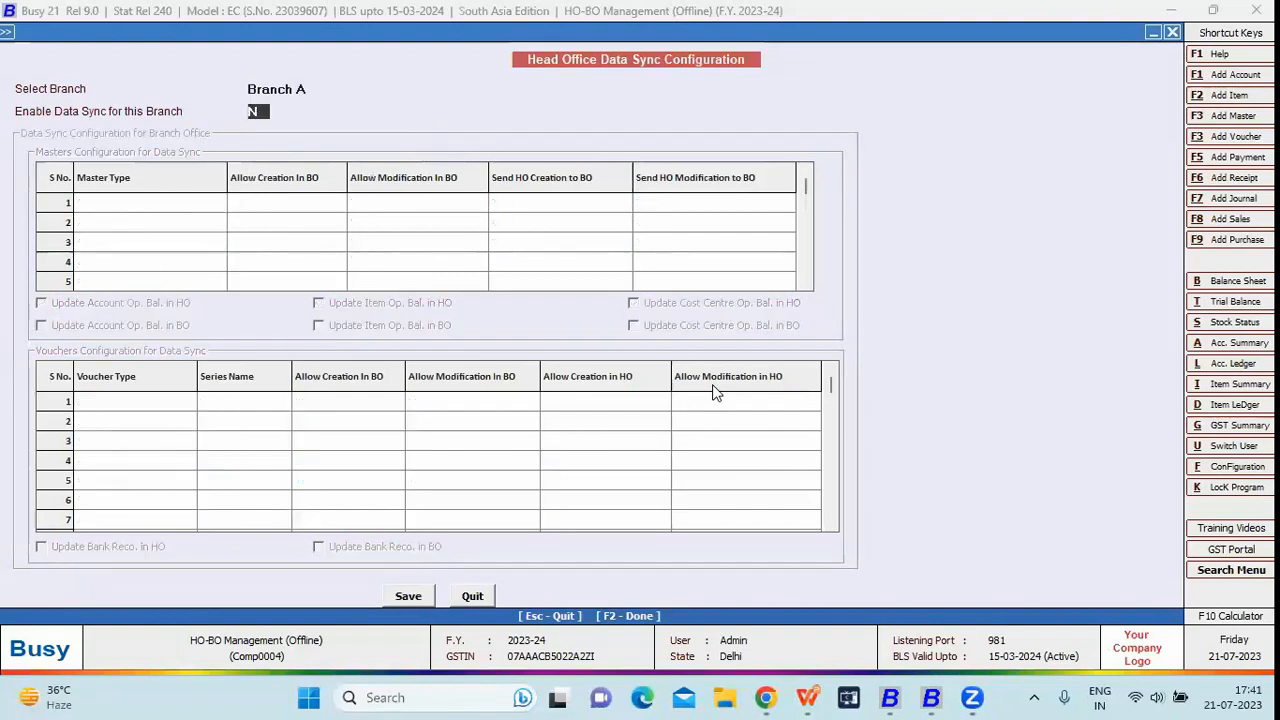
pyautogui.write('Y')
pyautogui.press('Return')
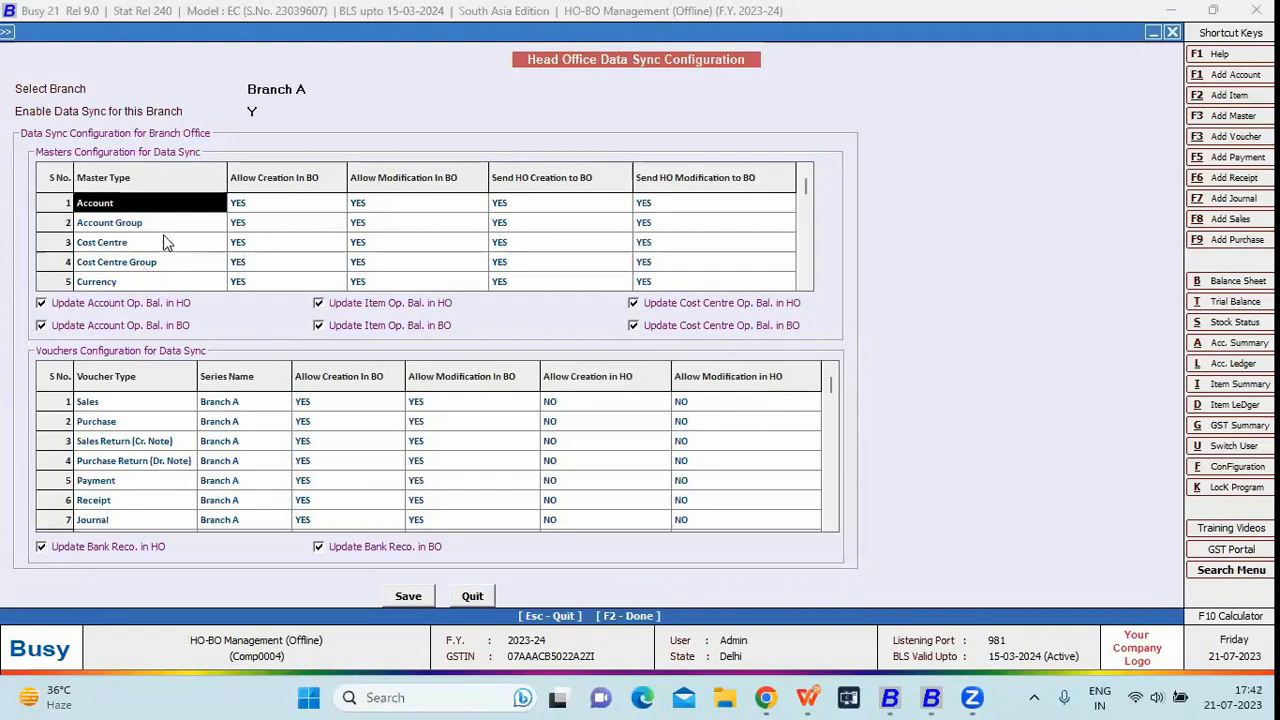
pyautogui.press('Down')
pyautogui.press('Down')
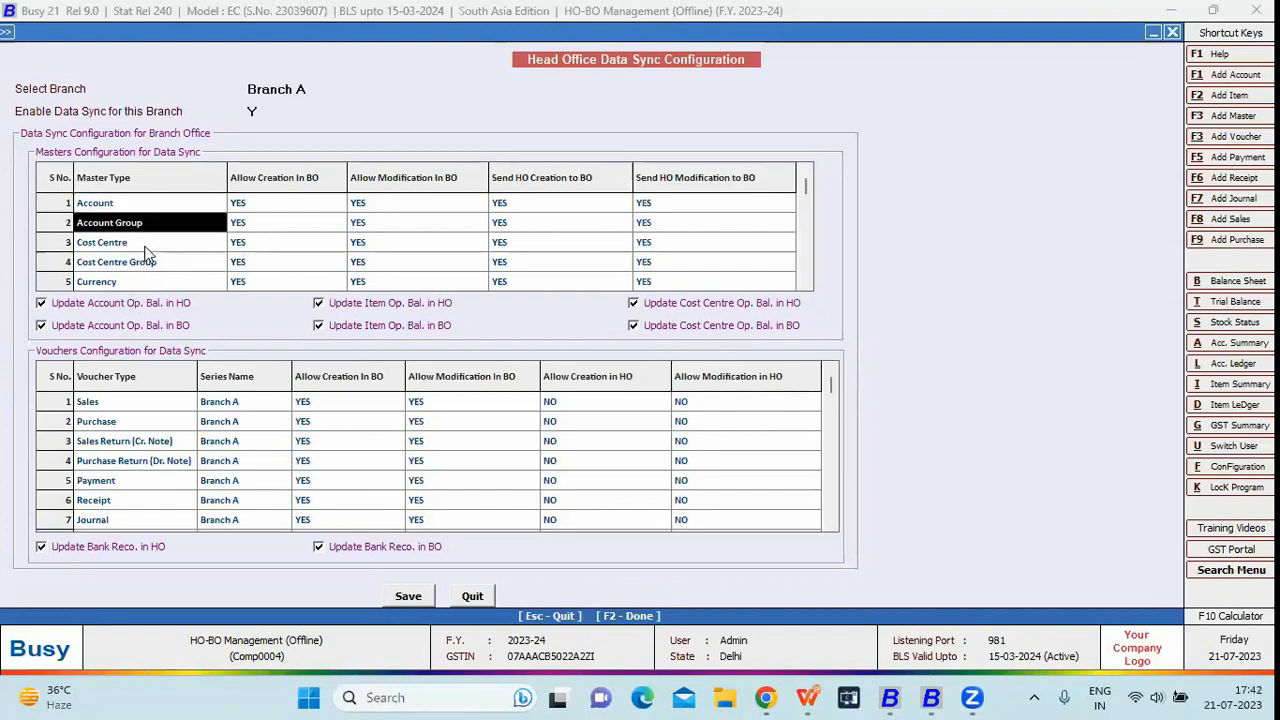
pyautogui.click(147, 262)
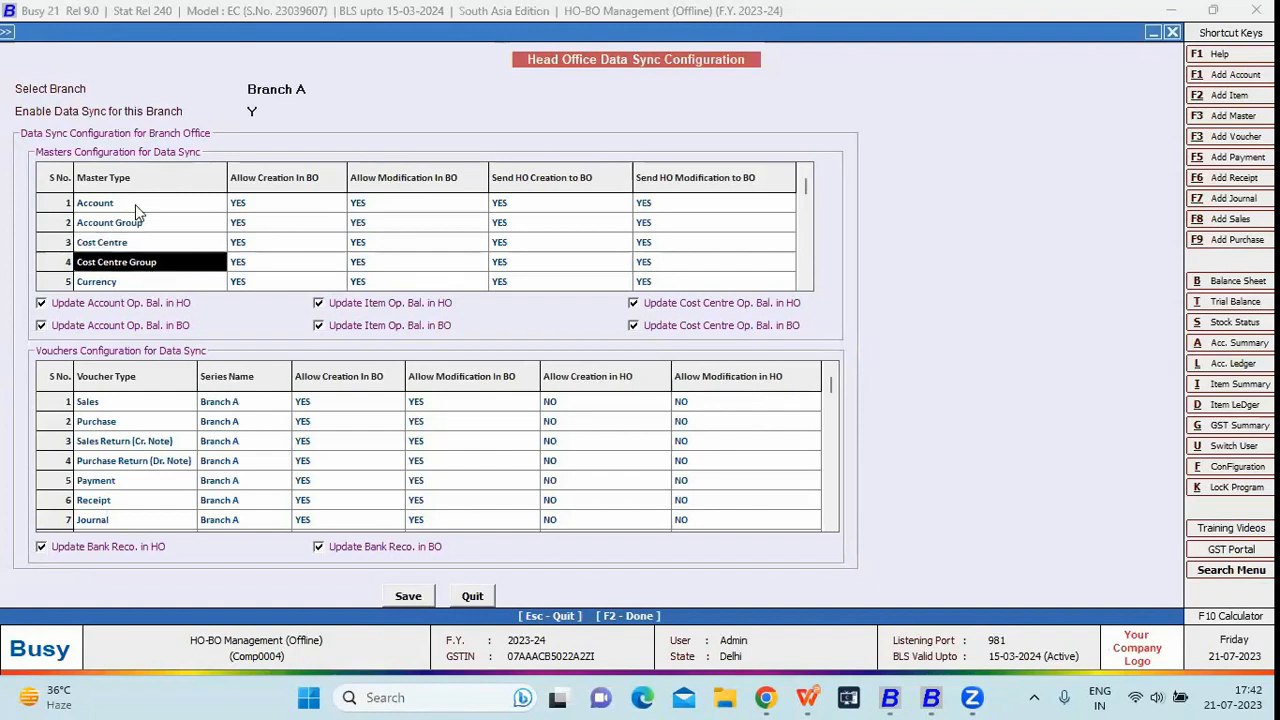
pyautogui.click(136, 207)
pyautogui.click(134, 222)
pyautogui.press('Down')
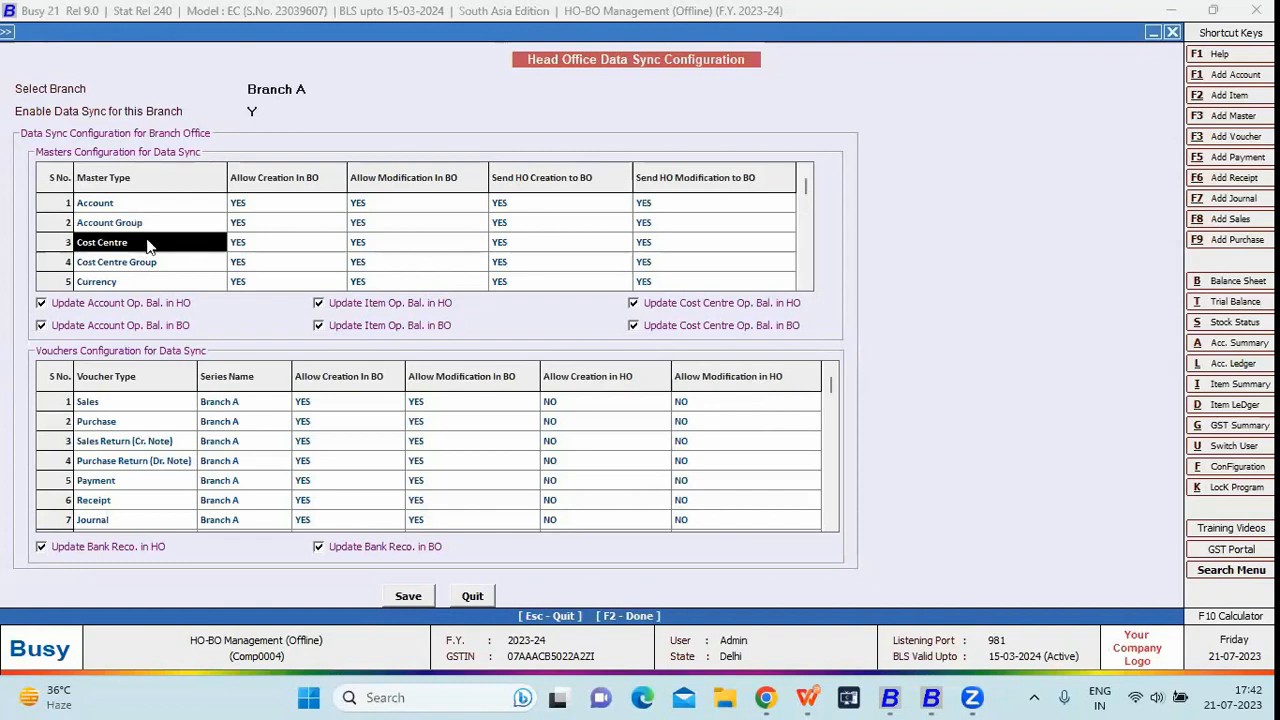
pyautogui.click(252, 203)
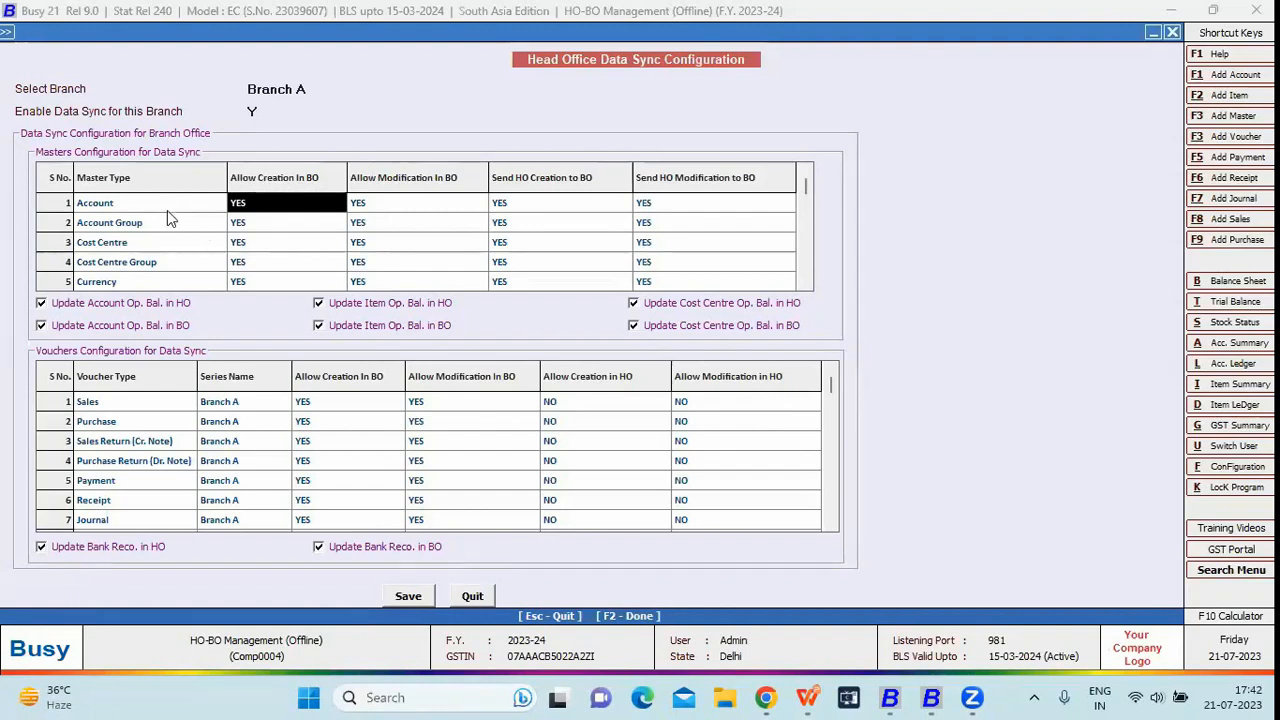
pyautogui.click(167, 208)
pyautogui.click(249, 207)
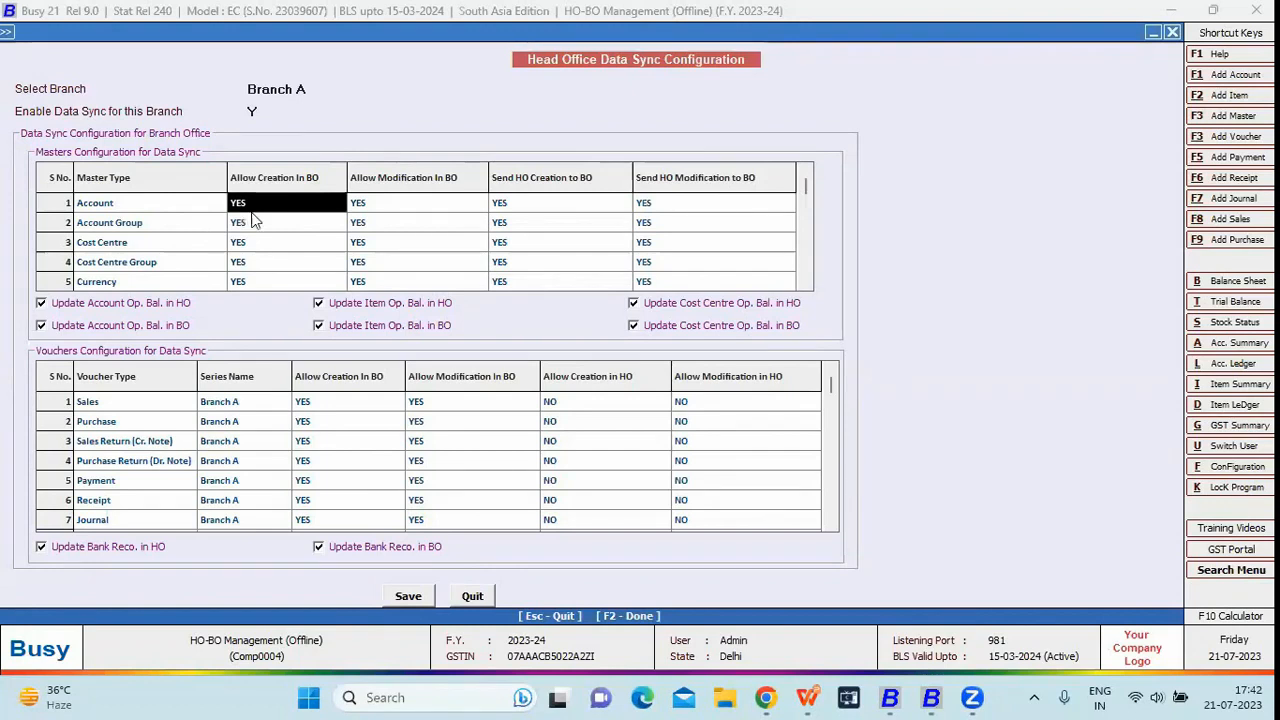
pyautogui.click(396, 206)
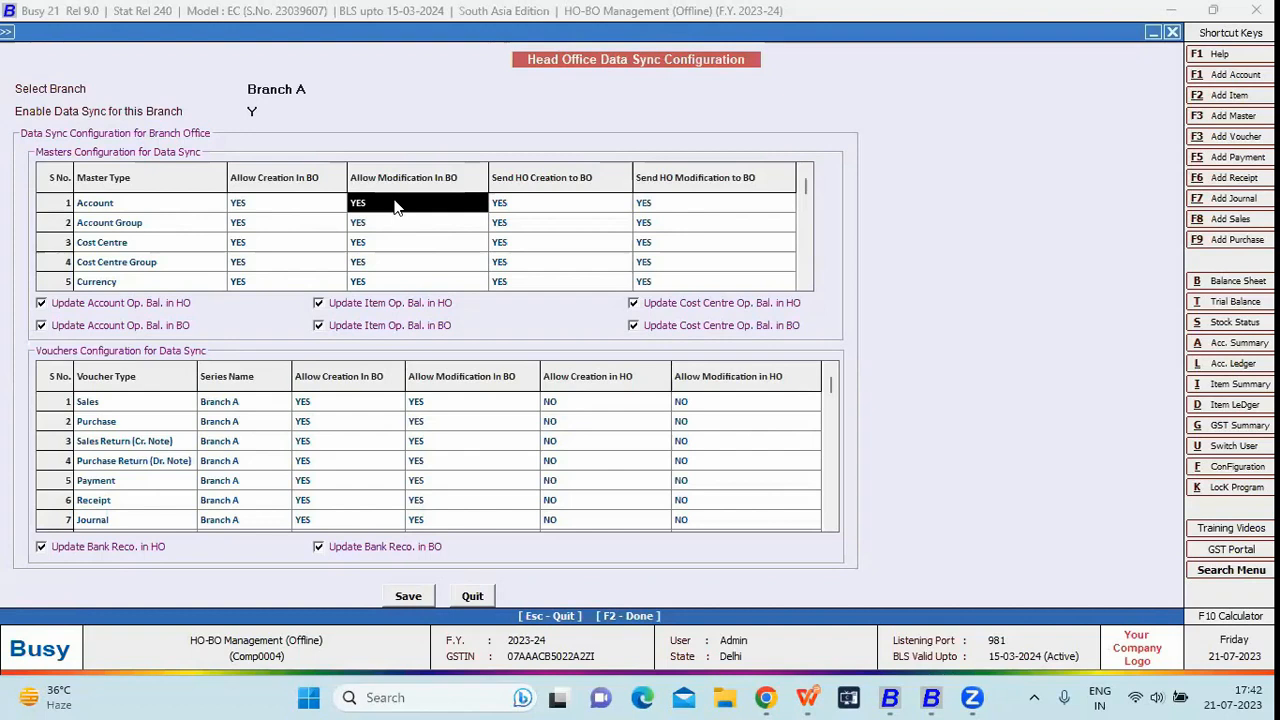
pyautogui.click(519, 205)
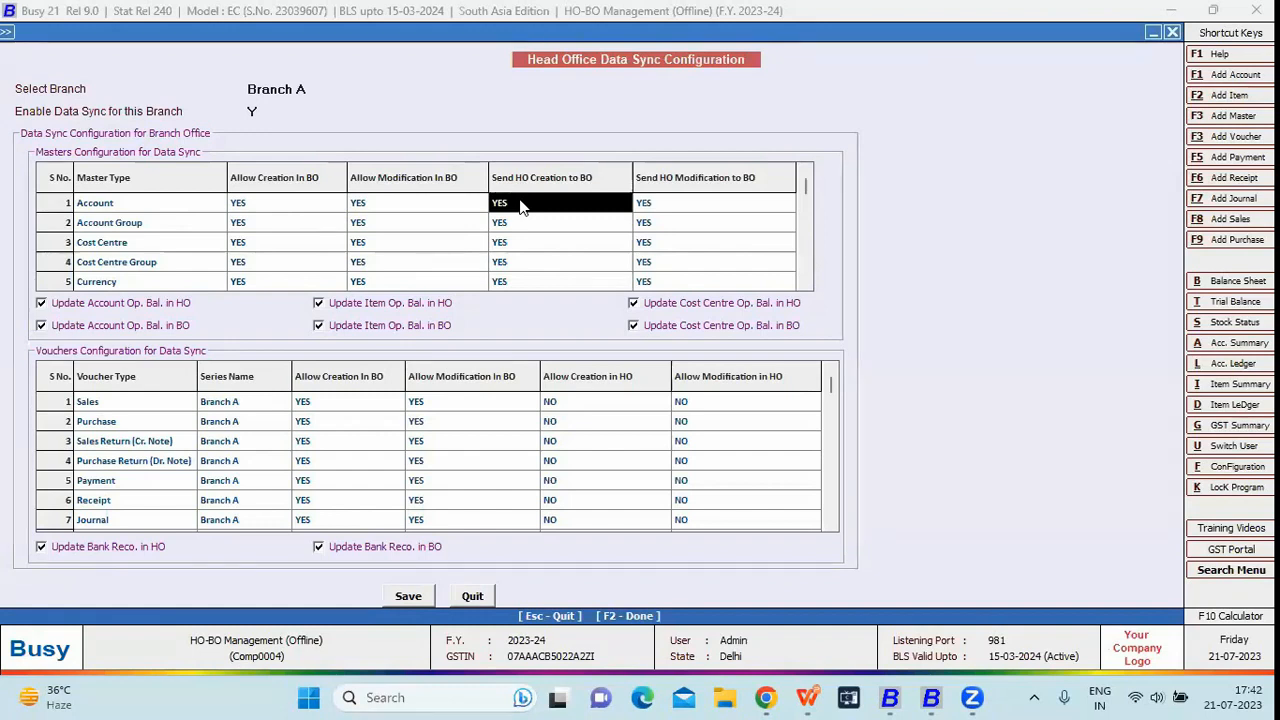
pyautogui.click(684, 208)
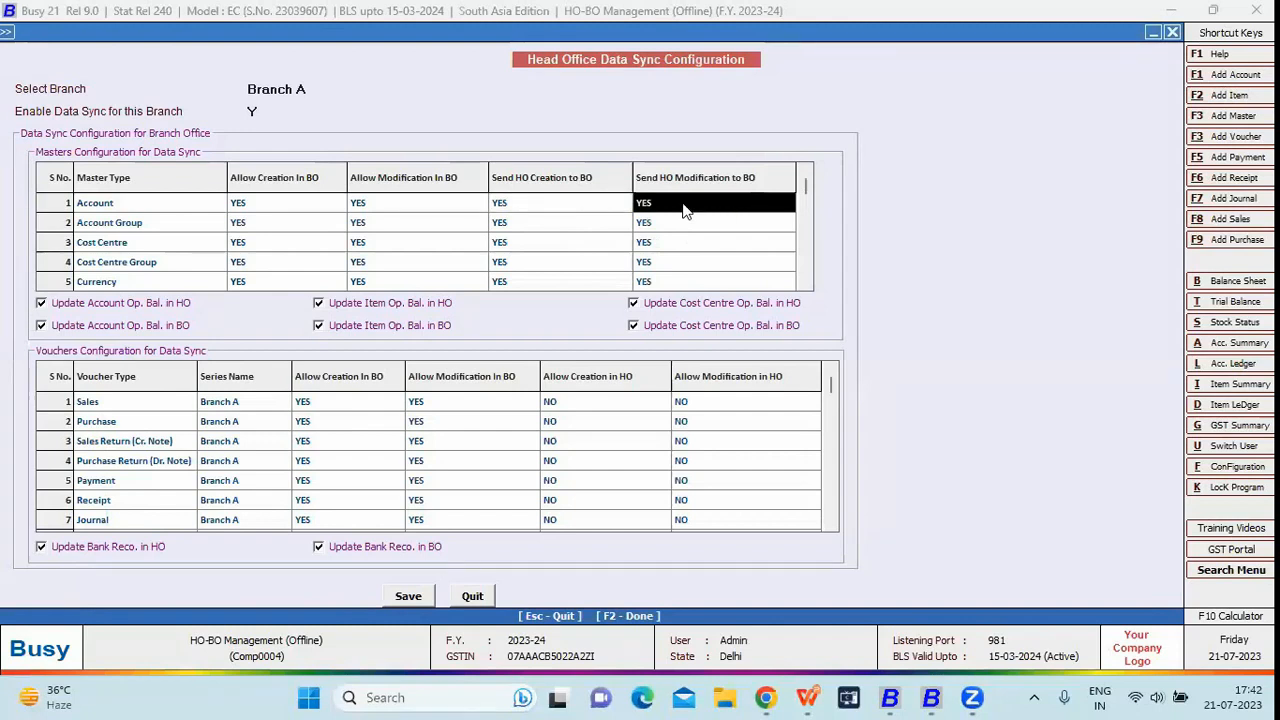
pyautogui.click(583, 208)
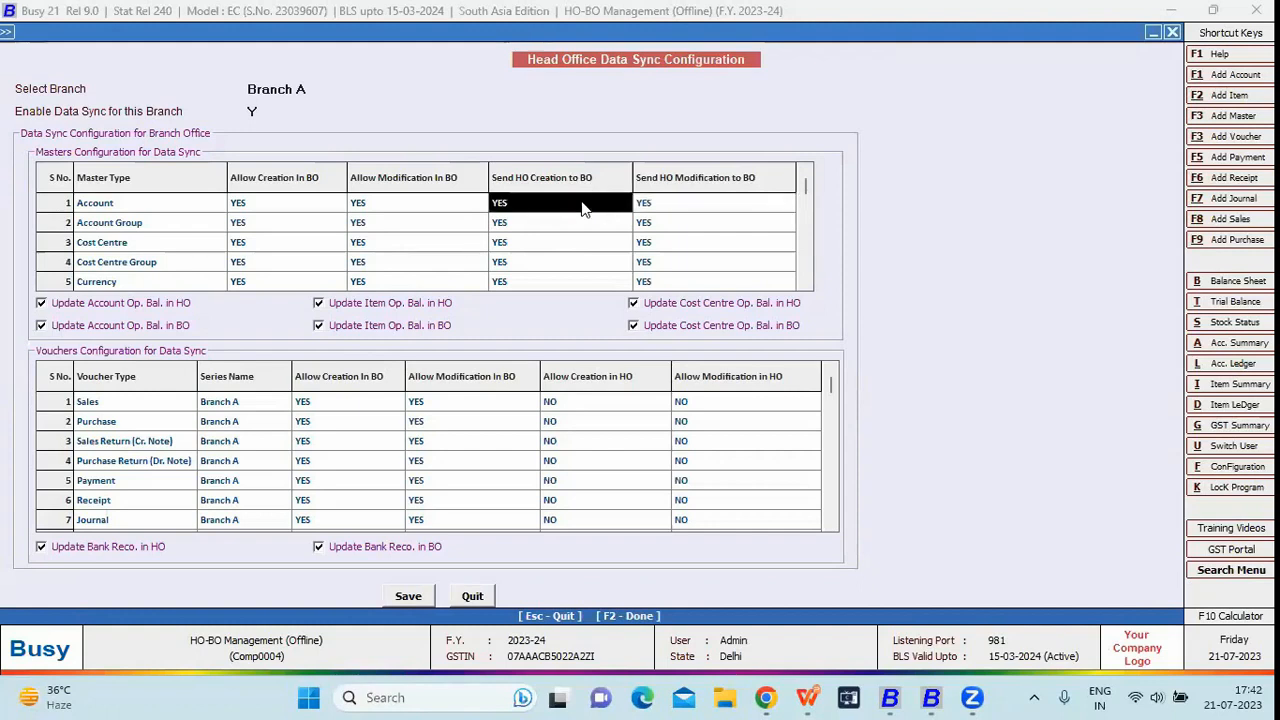
pyautogui.click(298, 208)
pyautogui.click(510, 207)
pyautogui.click(662, 207)
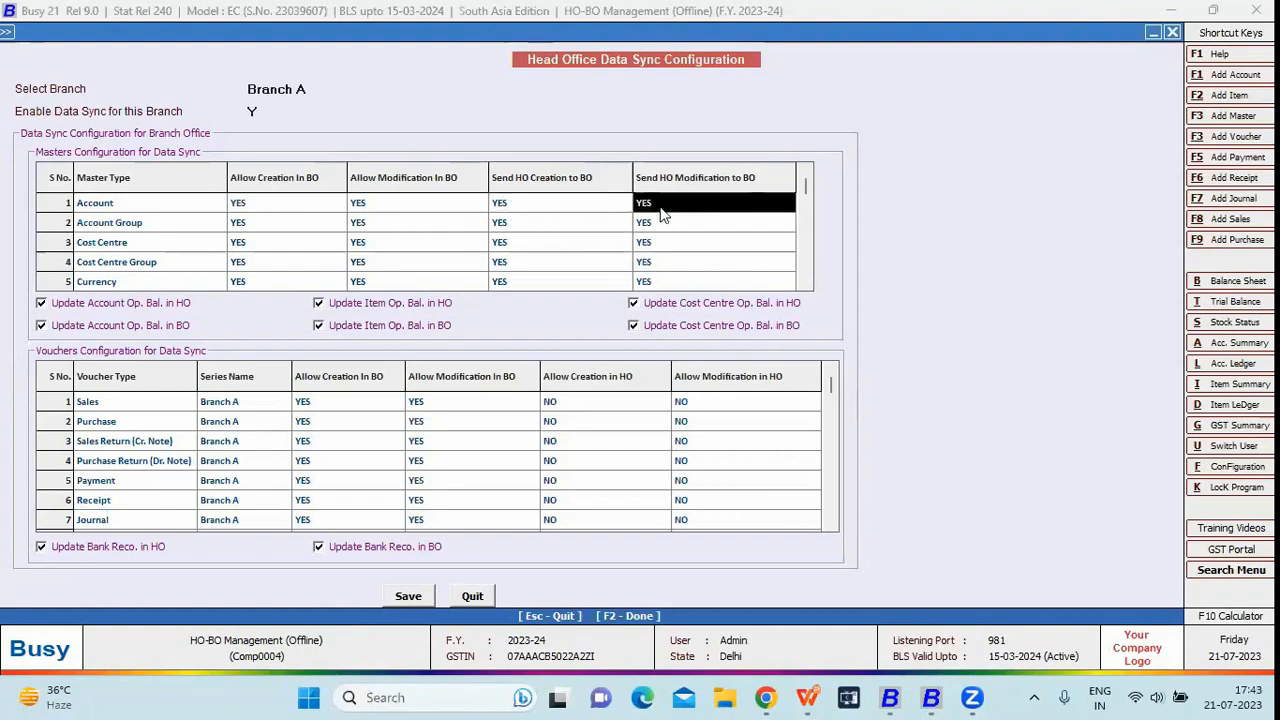
pyautogui.click(662, 226)
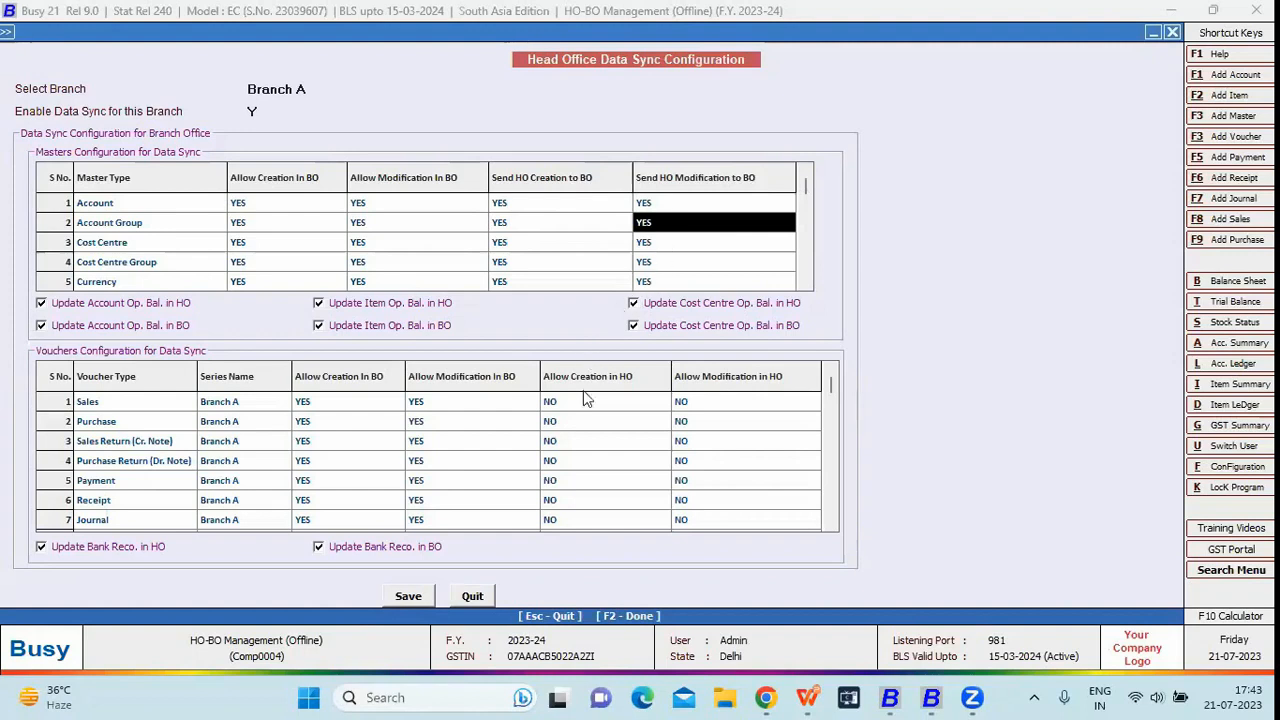
pyautogui.moveTo(424, 229); pyautogui.dragTo(437, 257)
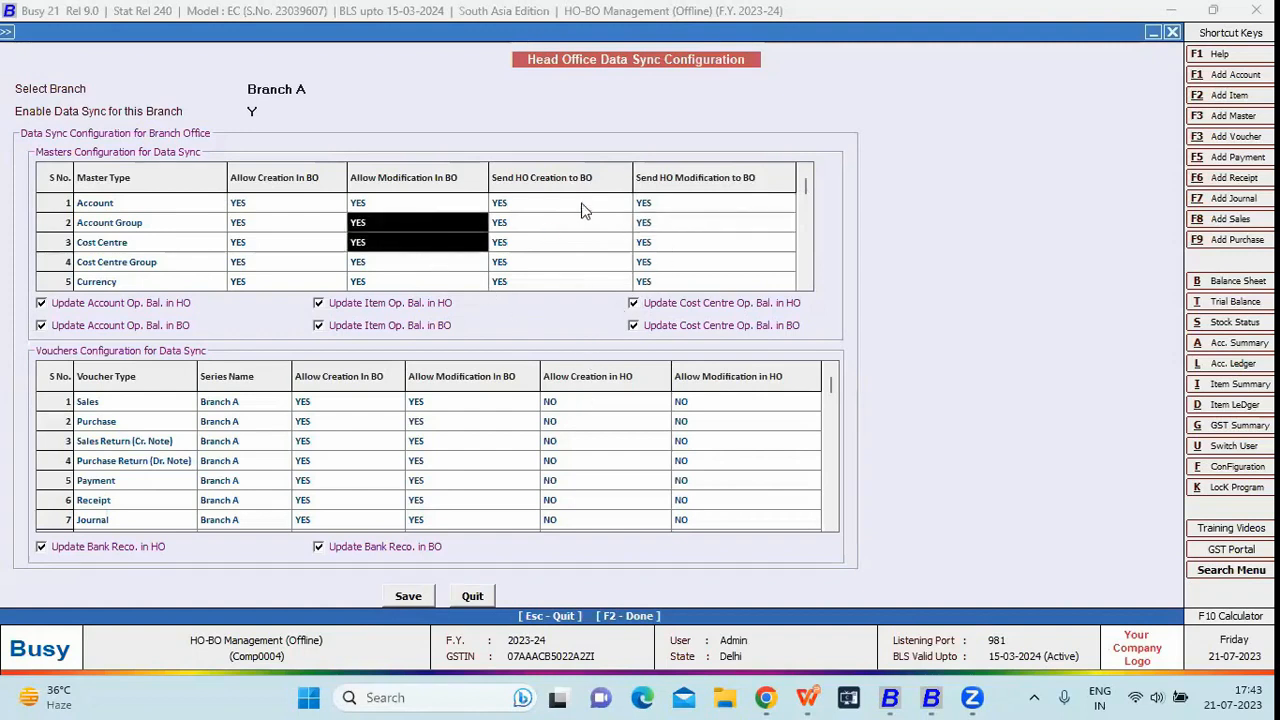
pyautogui.moveTo(586, 206); pyautogui.dragTo(586, 270)
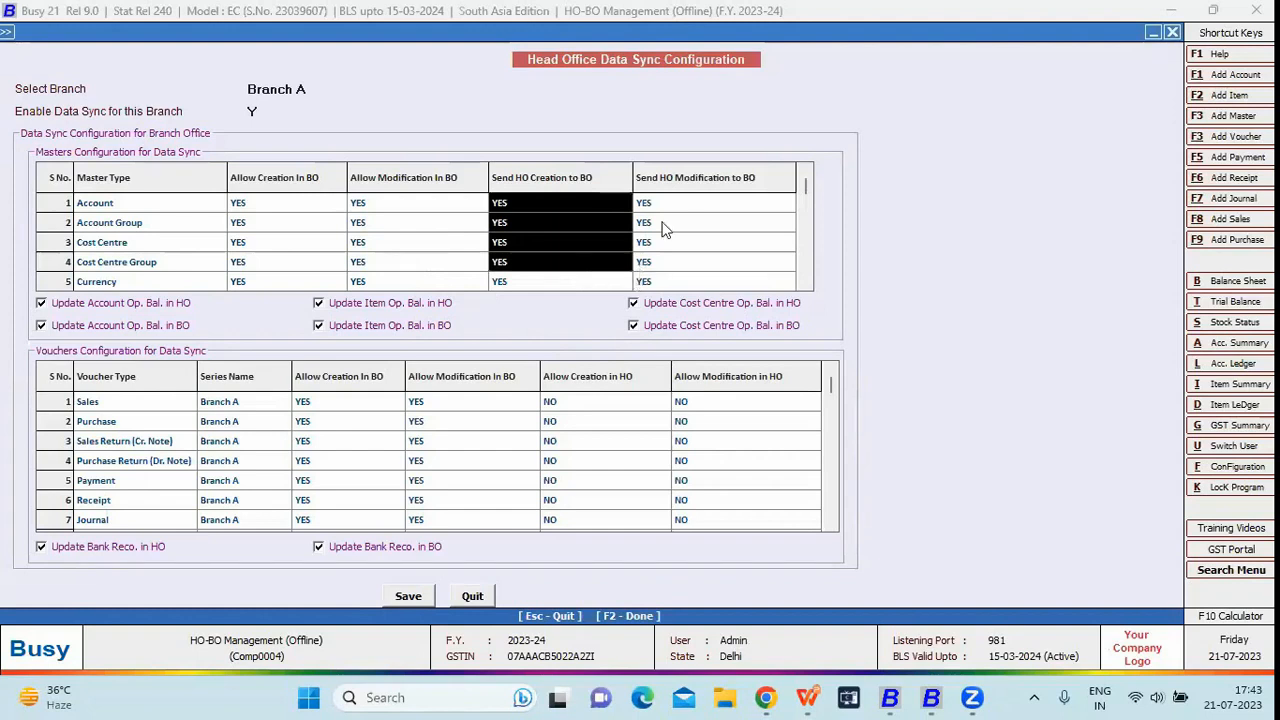
pyautogui.moveTo(667, 226); pyautogui.dragTo(660, 265)
pyautogui.moveTo(664, 207); pyautogui.dragTo(660, 245)
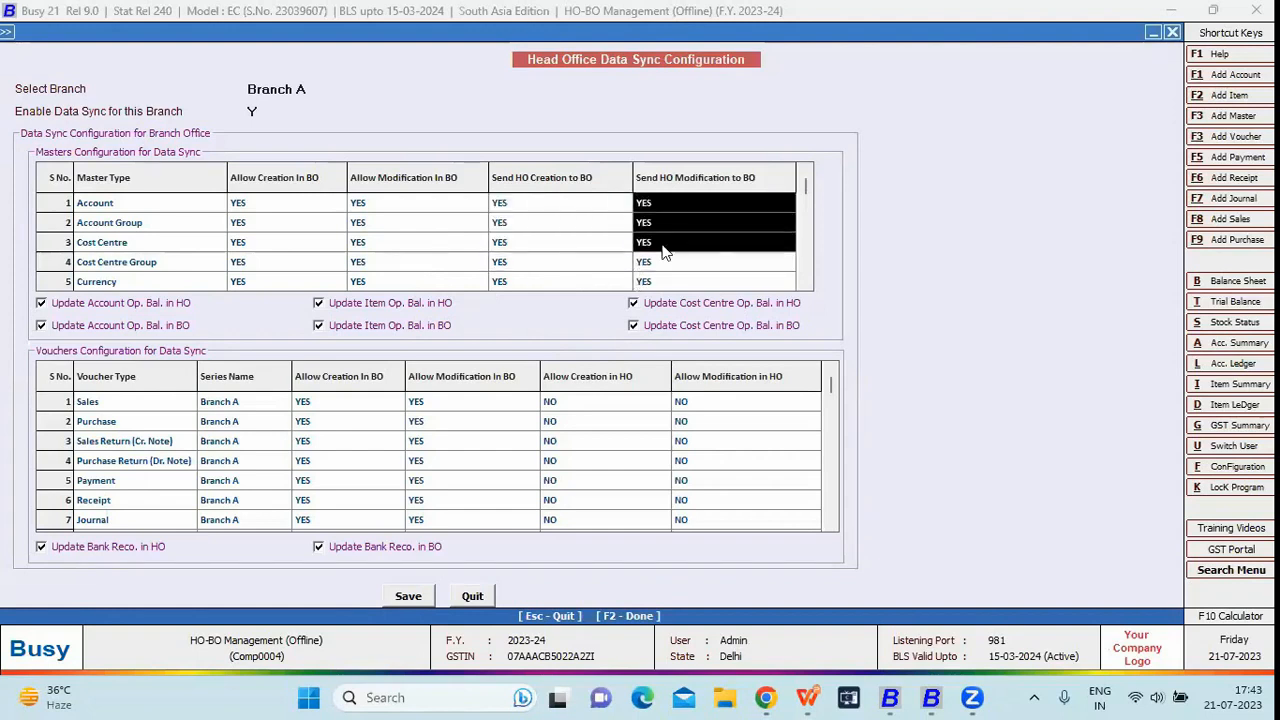
pyautogui.moveTo(220, 402); pyautogui.dragTo(238, 446)
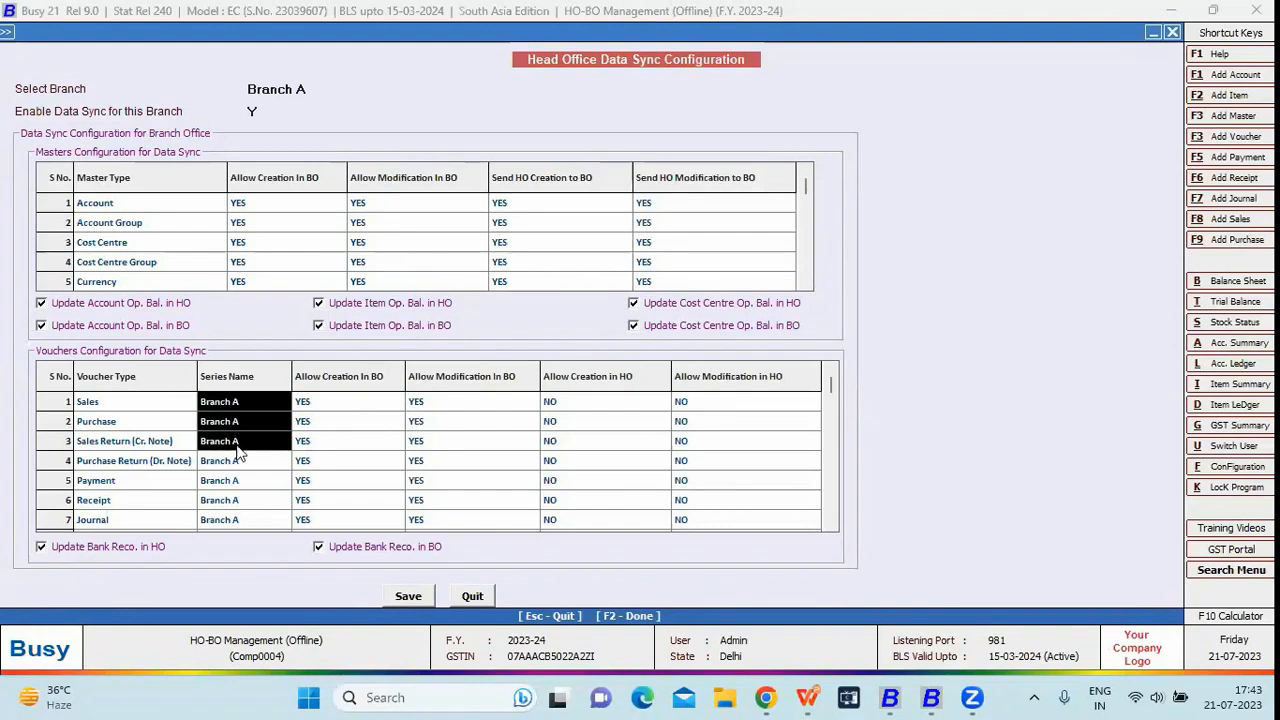
# - Try YES for Sales Allow Creation in HO, then revert it to NO after the Invalid Data error
pyautogui.click(363, 416)
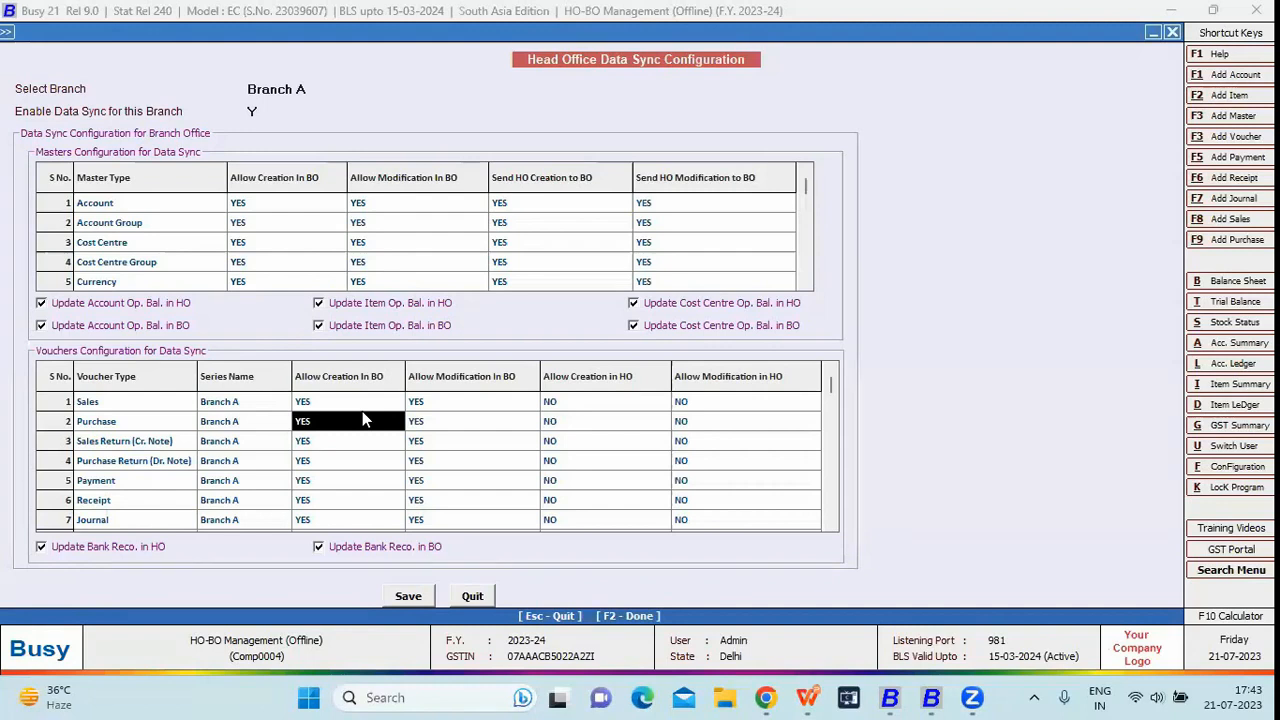
pyautogui.click(545, 401)
pyautogui.click(545, 401)
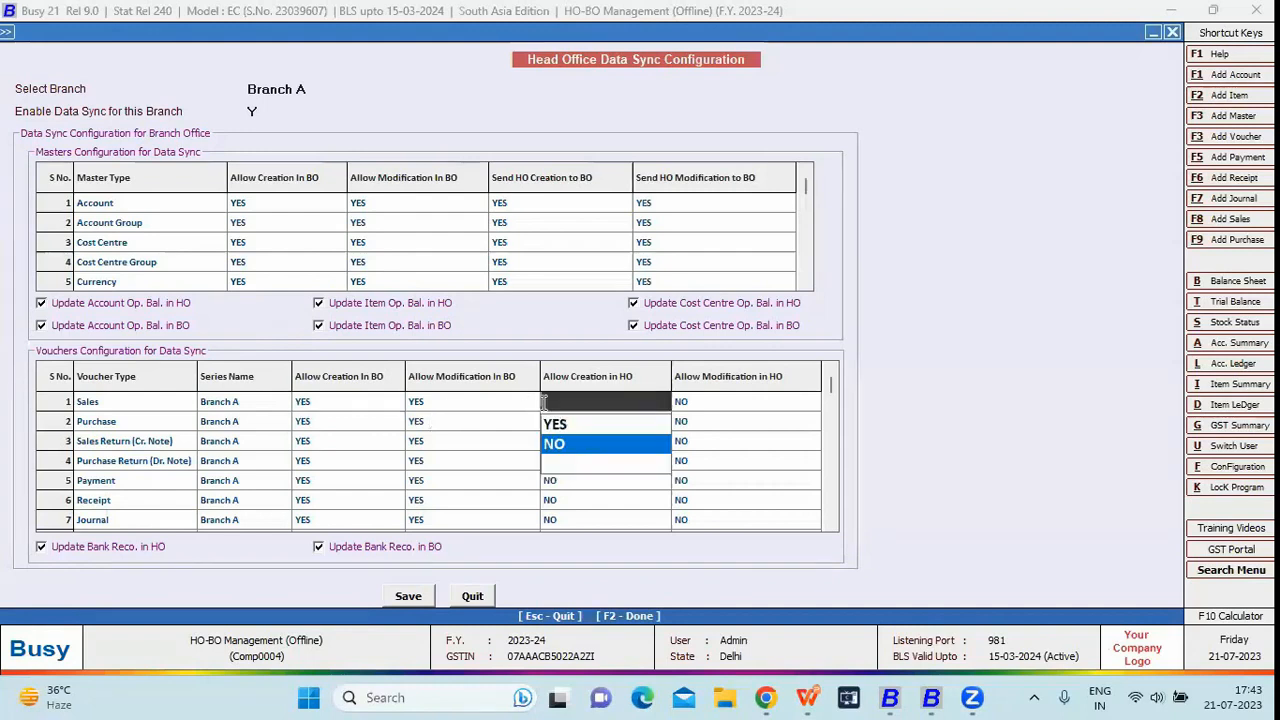
pyautogui.click(548, 426)
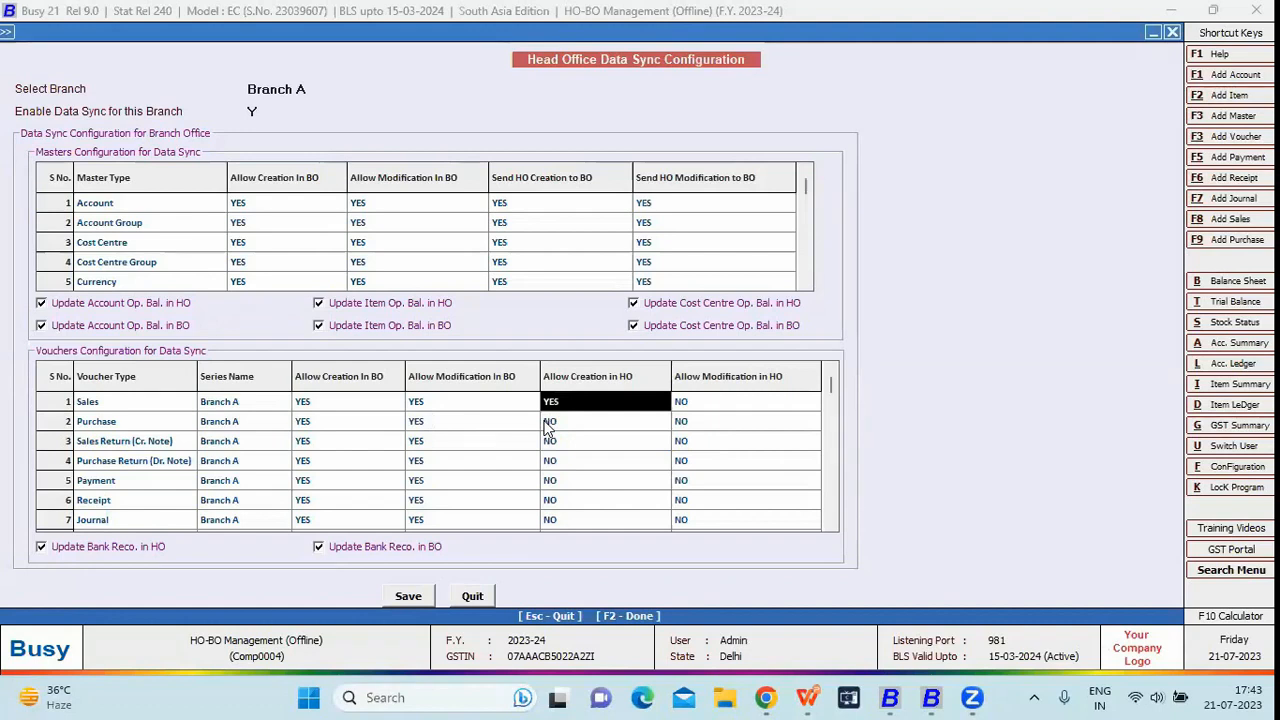
pyautogui.press('Return')
pyautogui.click(745, 385)
pyautogui.click(556, 404)
pyautogui.click(592, 447)
# - Review the Journal row's BO and HO creation/modification values and save Branch A's sync configuration
pyautogui.click(107, 408)
pyautogui.press('Down')
pyautogui.press('Down')
pyautogui.press('Down')
pyautogui.press('Down')
pyautogui.press('Down')
pyautogui.press('Down')
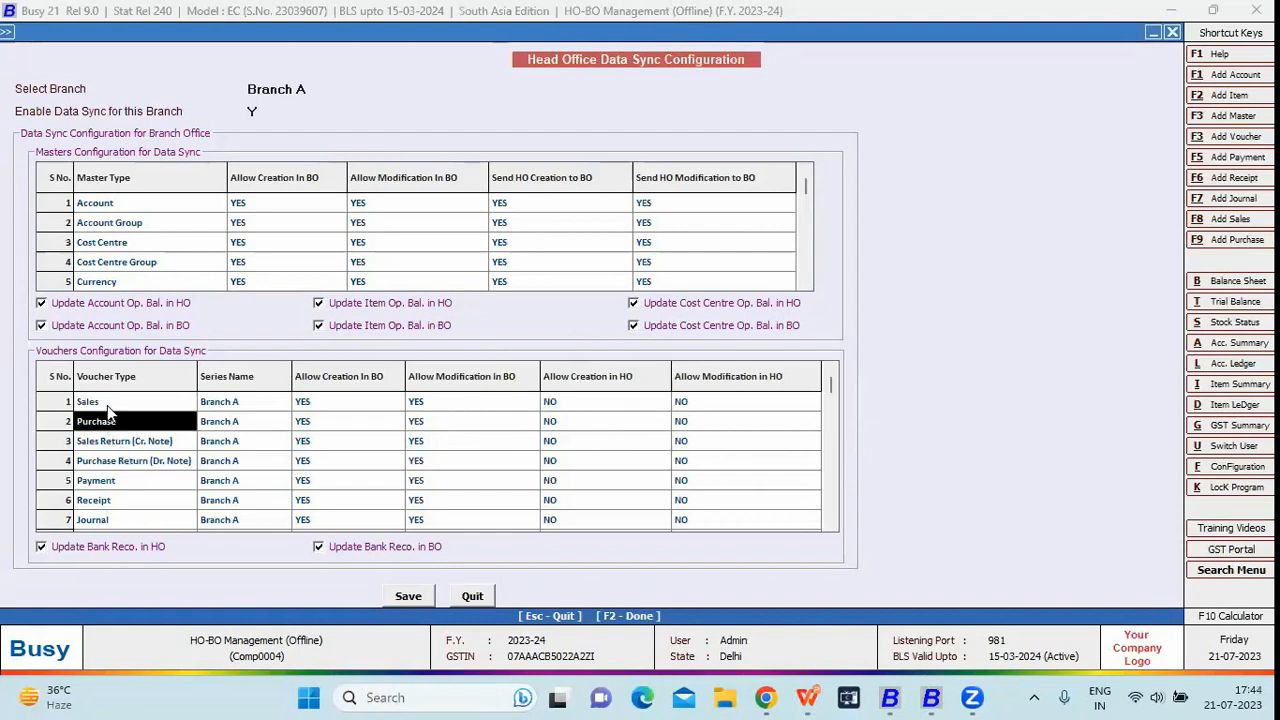
pyautogui.press('Right')
pyautogui.press('Right')
pyautogui.press('Left')
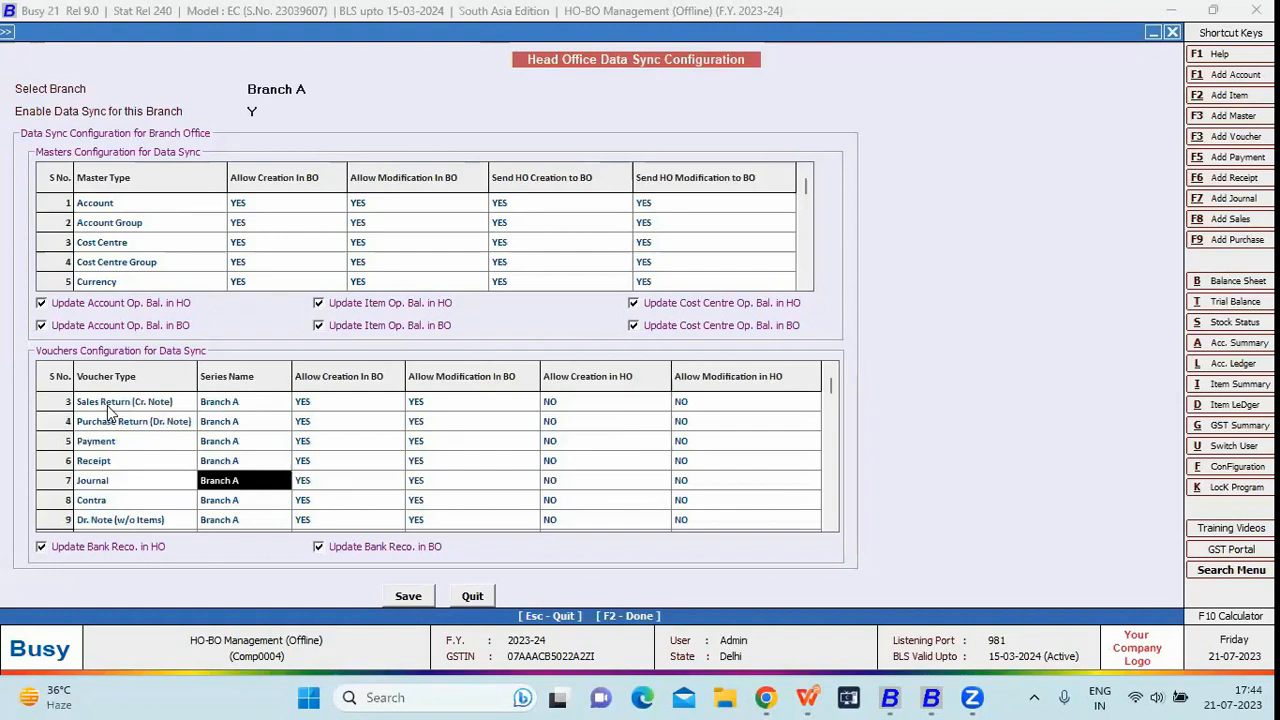
pyautogui.press('Right')
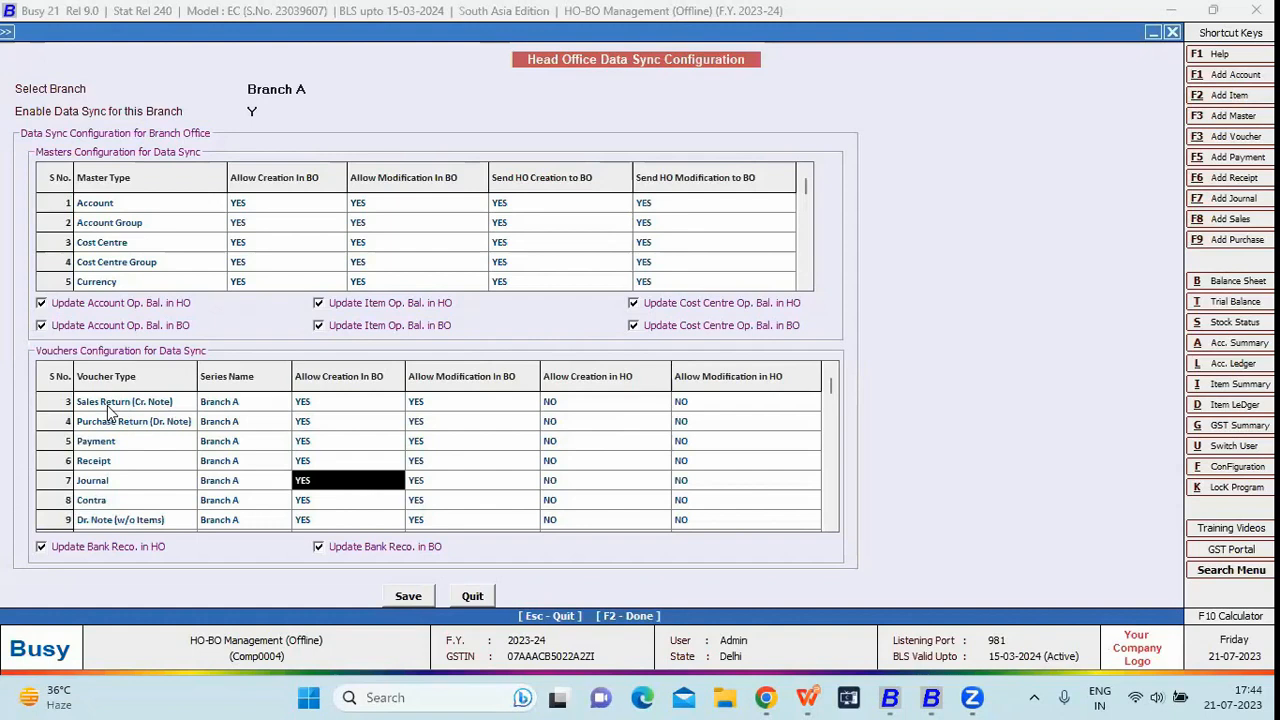
pyautogui.press('Right')
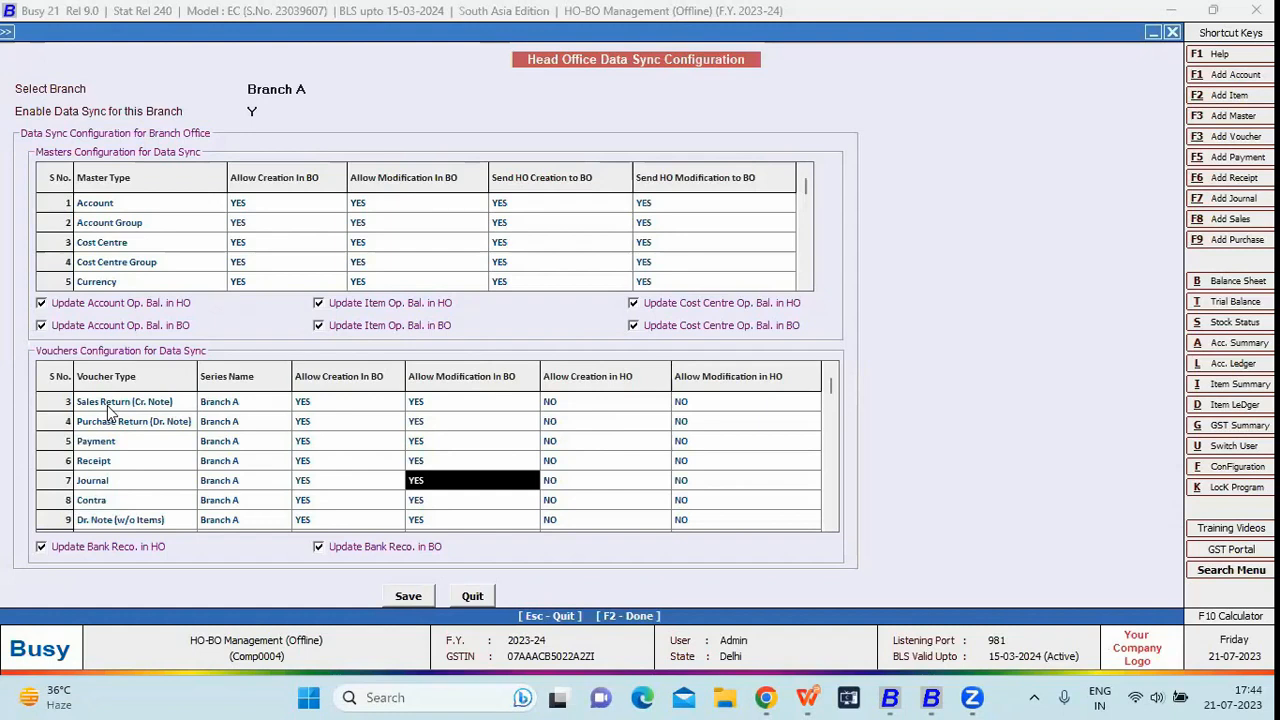
pyautogui.press('Right')
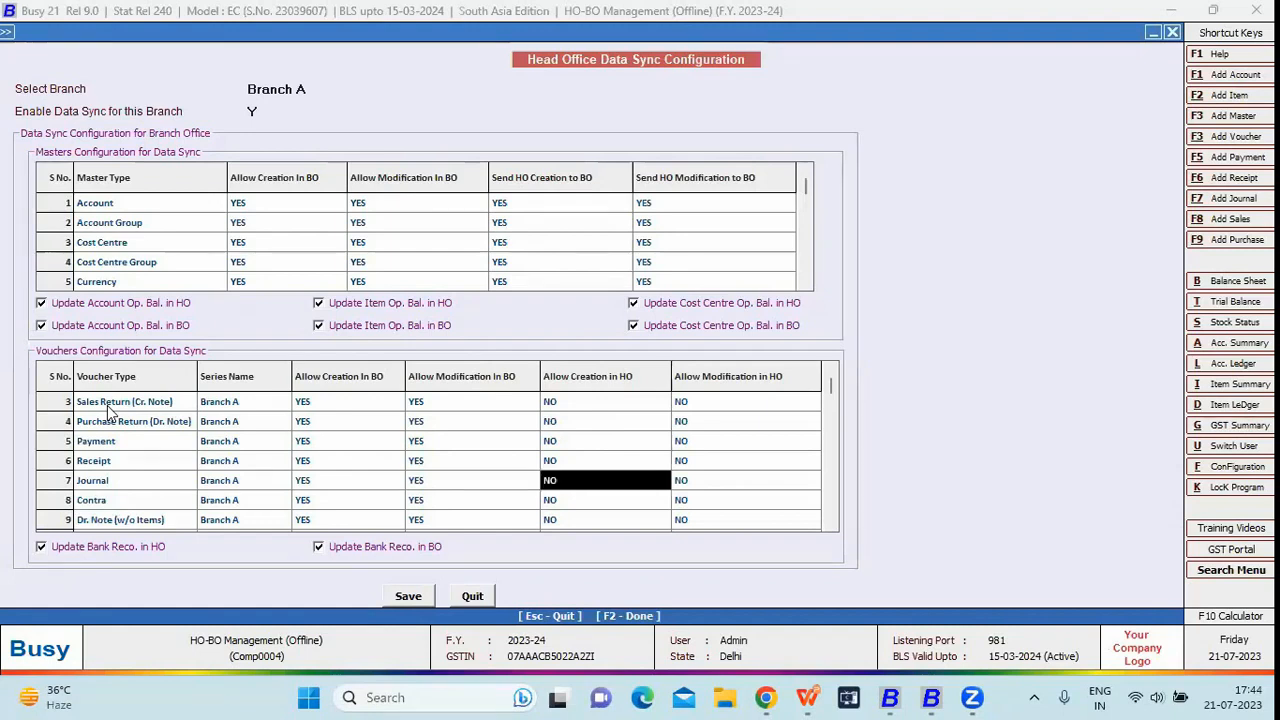
pyautogui.press('Right')
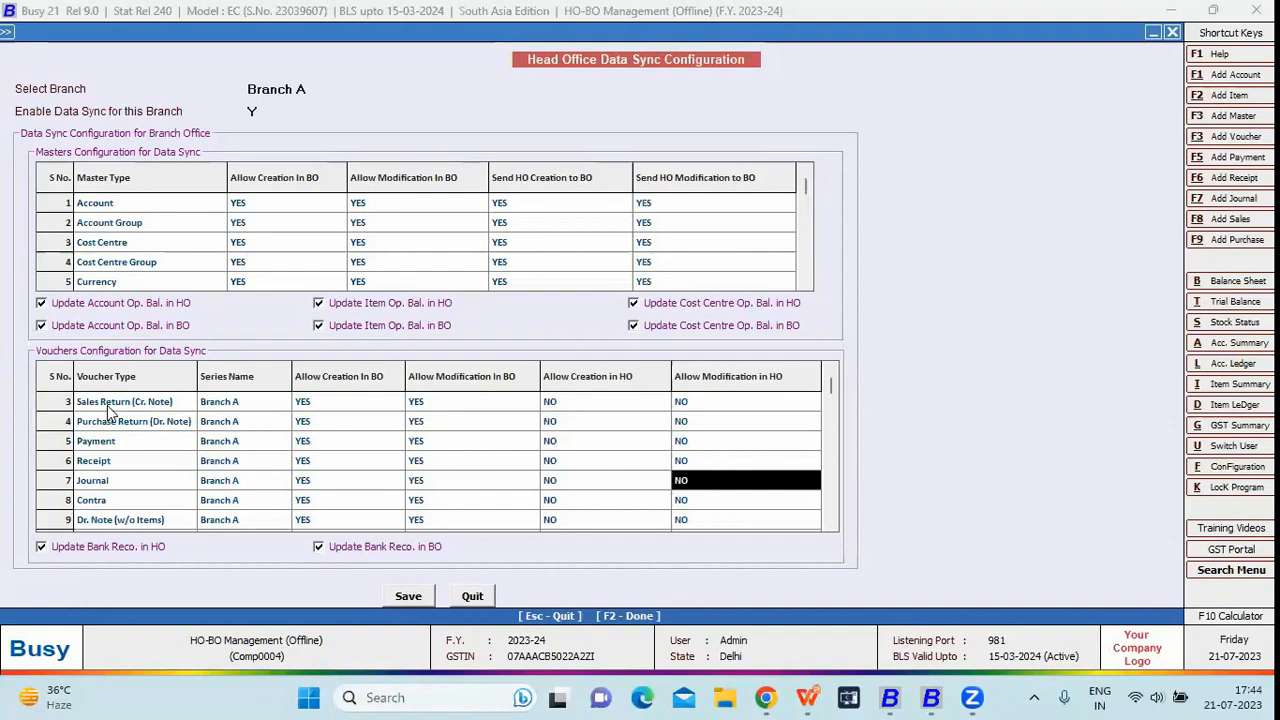
pyautogui.press('Return')
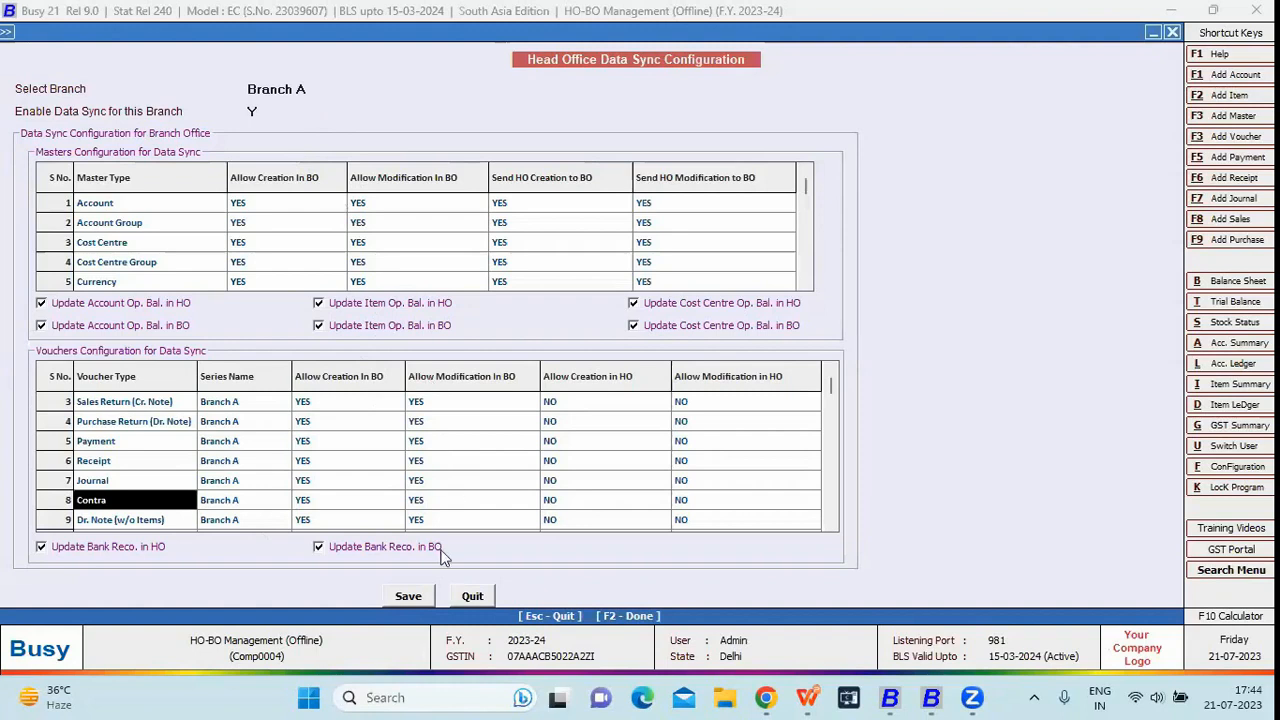
pyautogui.click(412, 596)
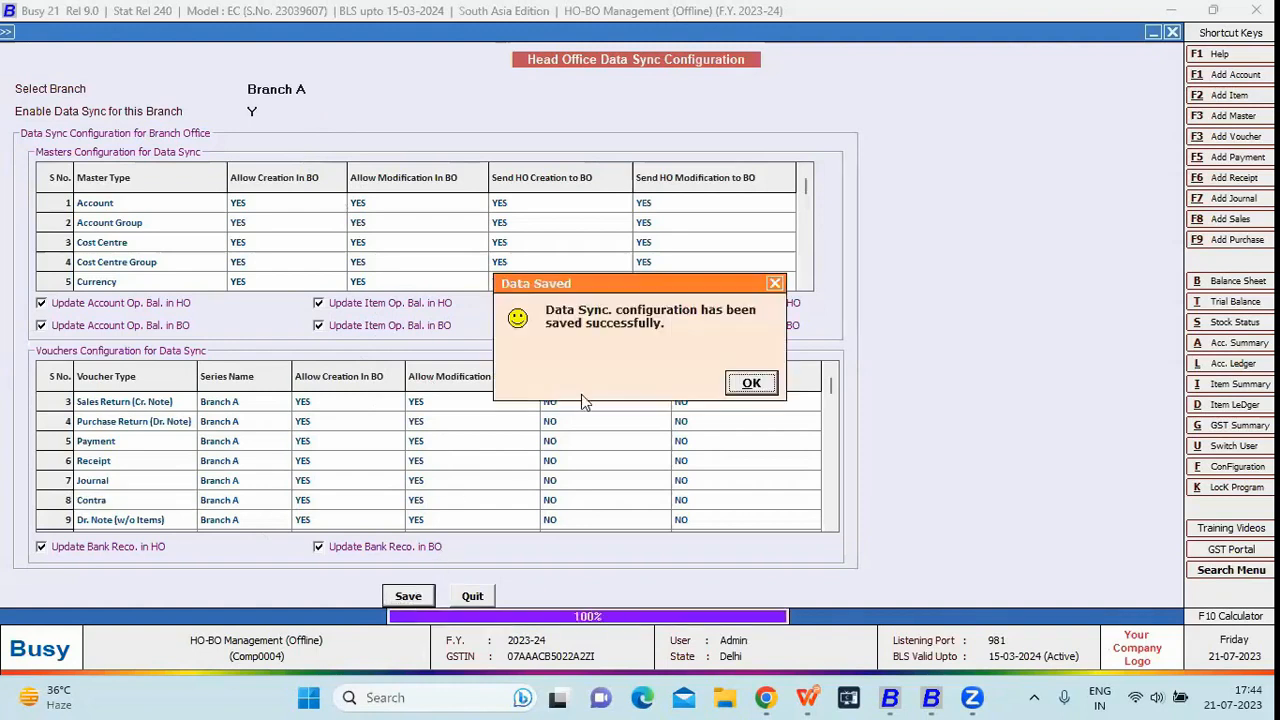
pyautogui.press('Return')
# - Load Branch B's sync configuration, save it with F2, and close the form
pyautogui.press('space')
pyautogui.press('Down')
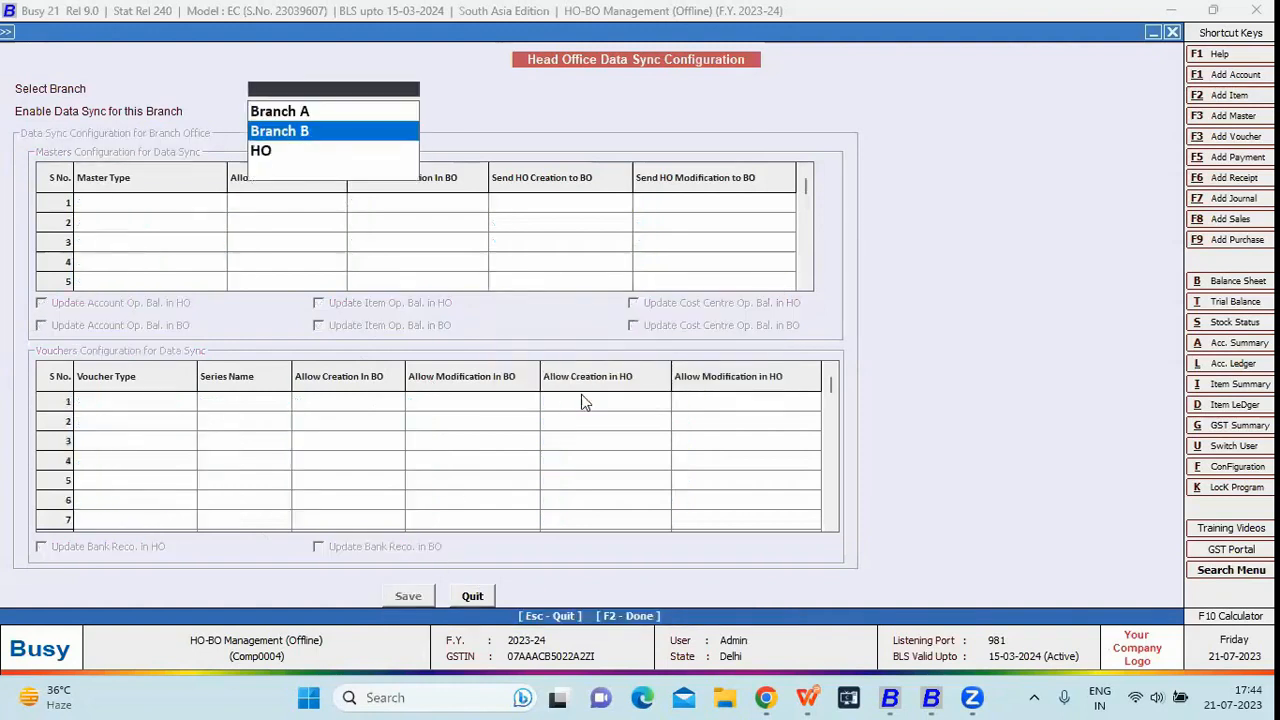
pyautogui.press('Return')
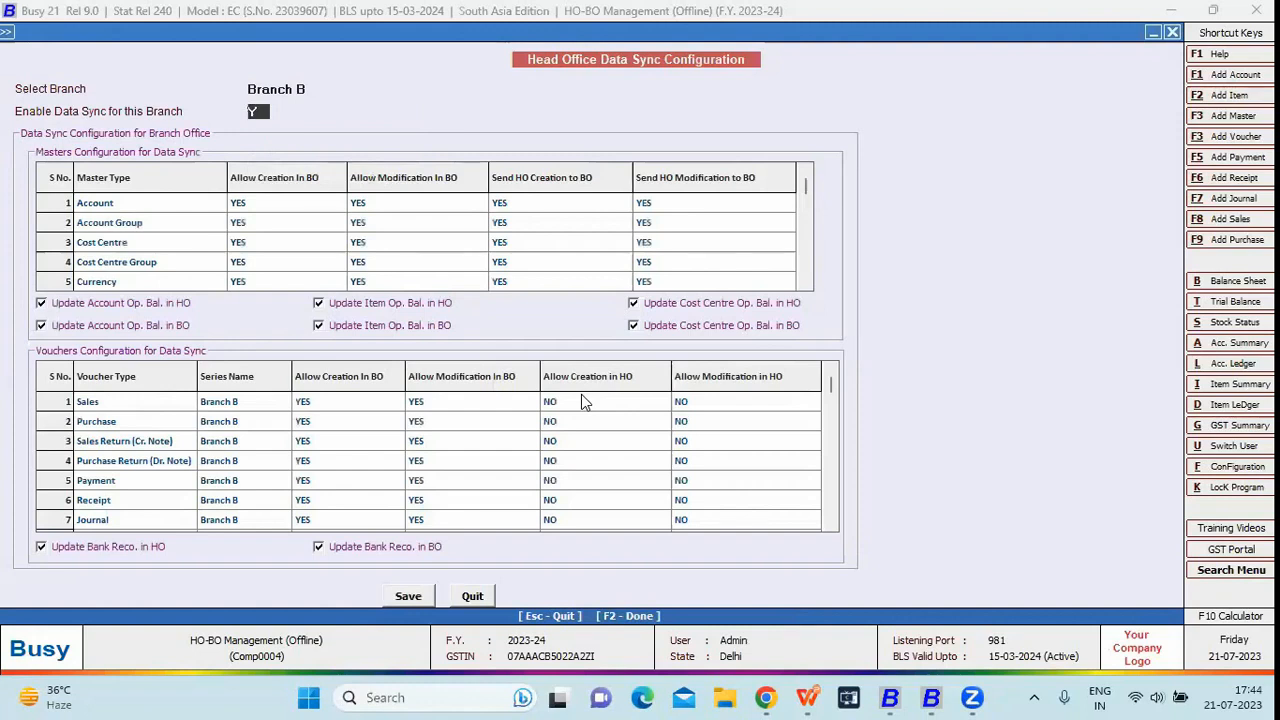
pyautogui.press('F2')
pyautogui.press('Return')
pyautogui.press('Escape')
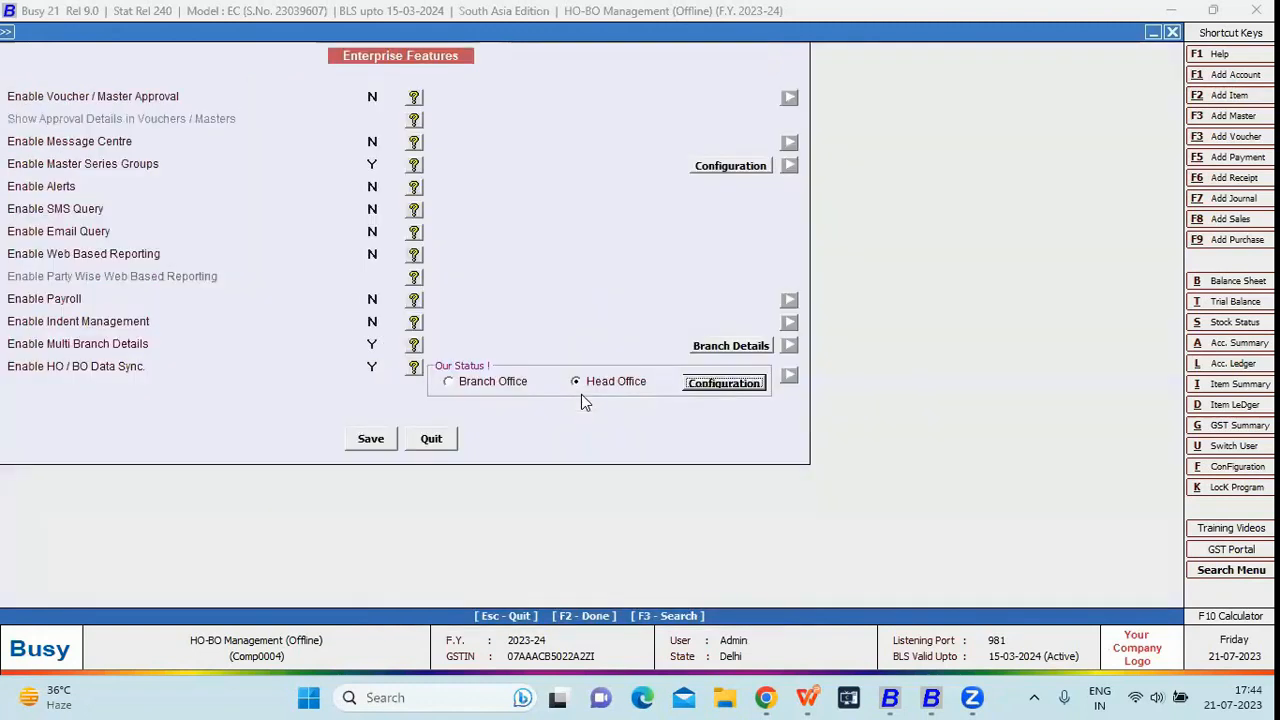
pyautogui.press('F2')
pyautogui.press('Return')
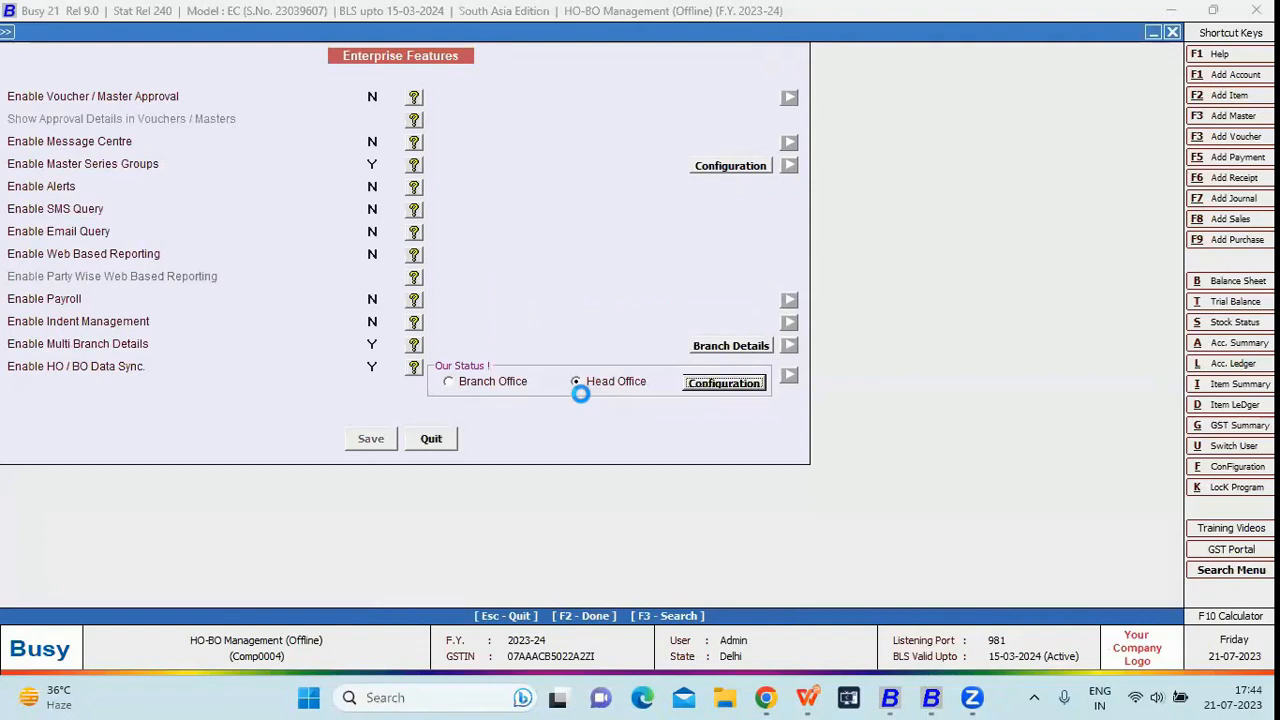
pyautogui.press('Escape')
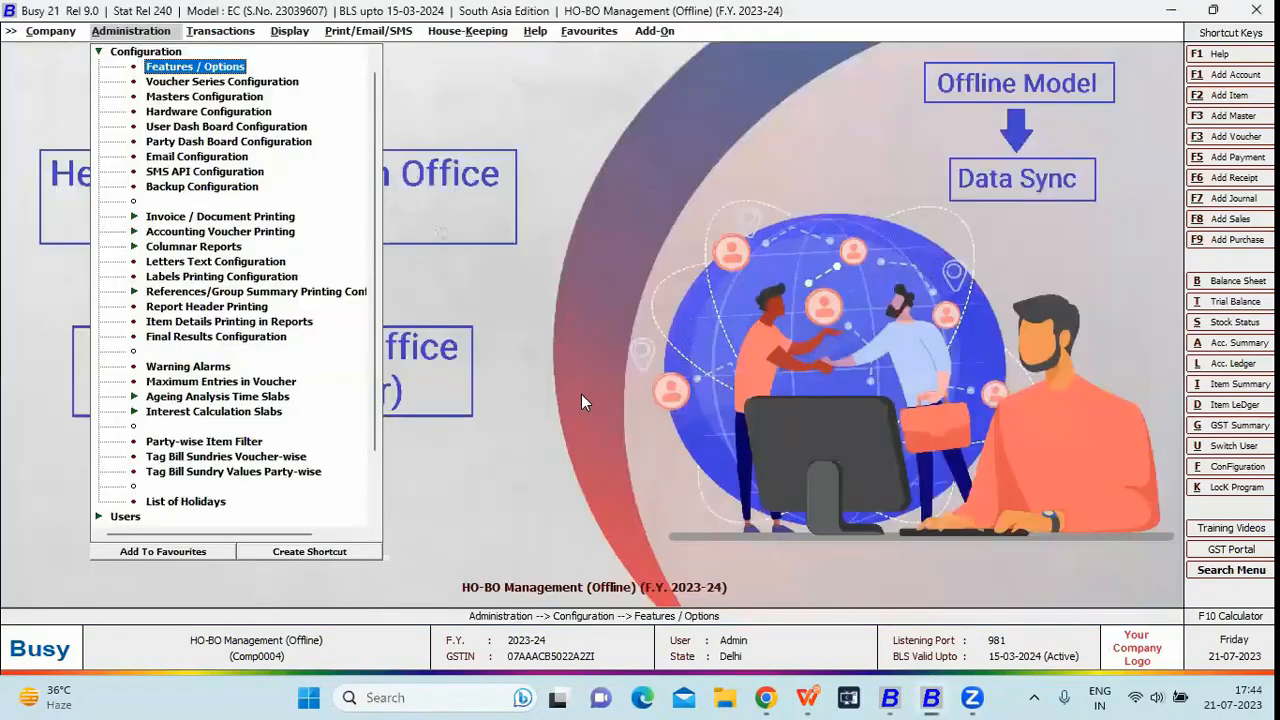
pyautogui.press('Escape')
pyautogui.press('Right')
pyautogui.press('Right')
pyautogui.press('c')
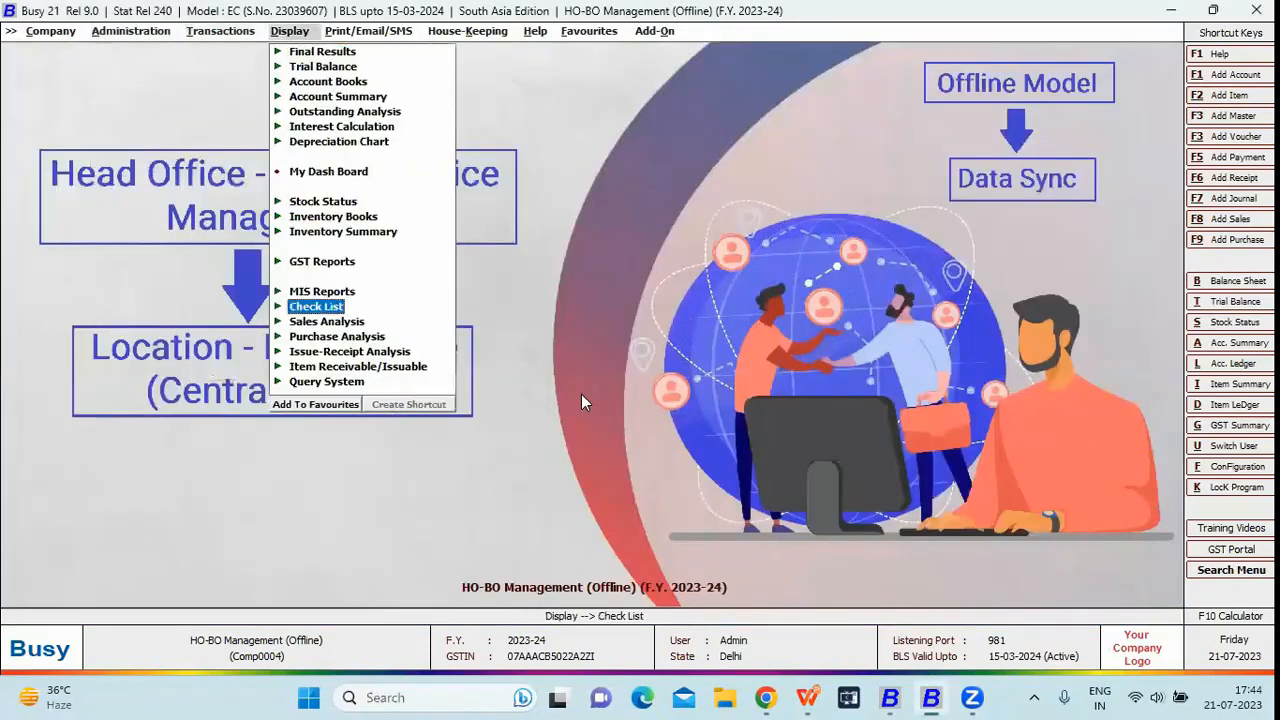
pyautogui.press('Return')
pyautogui.press('Down')
pyautogui.press('Return')
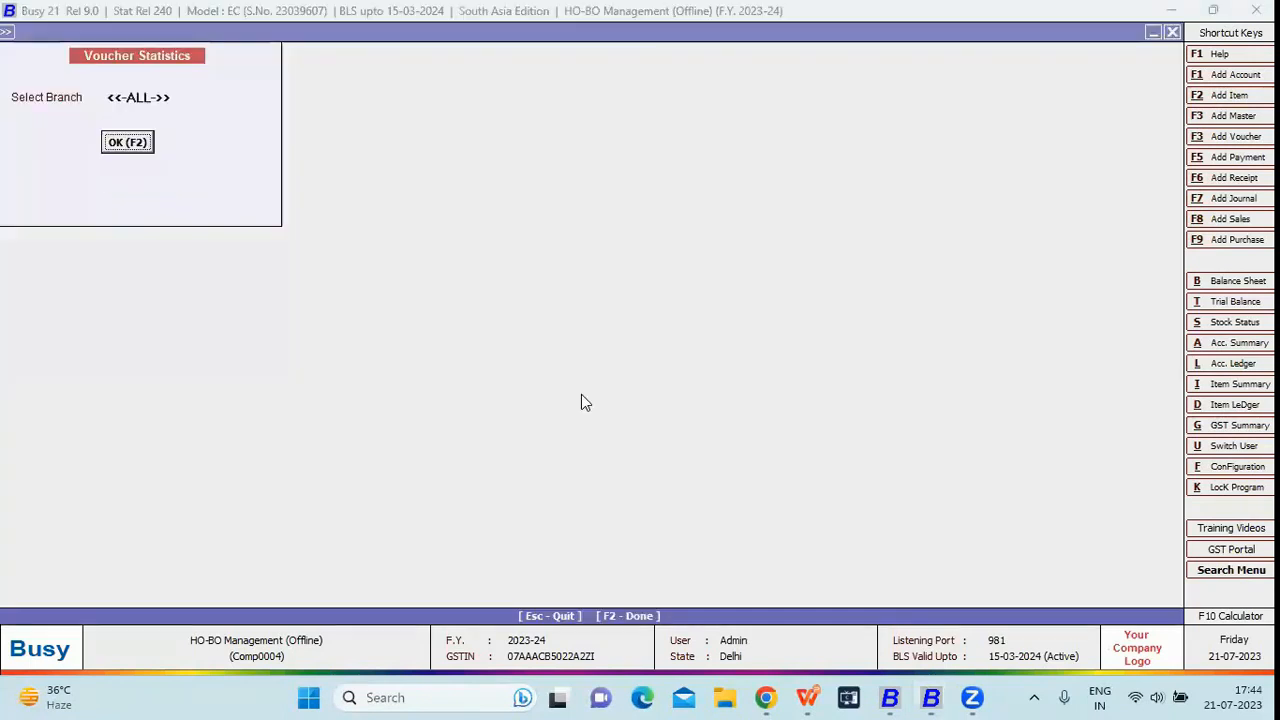
pyautogui.press('F2')
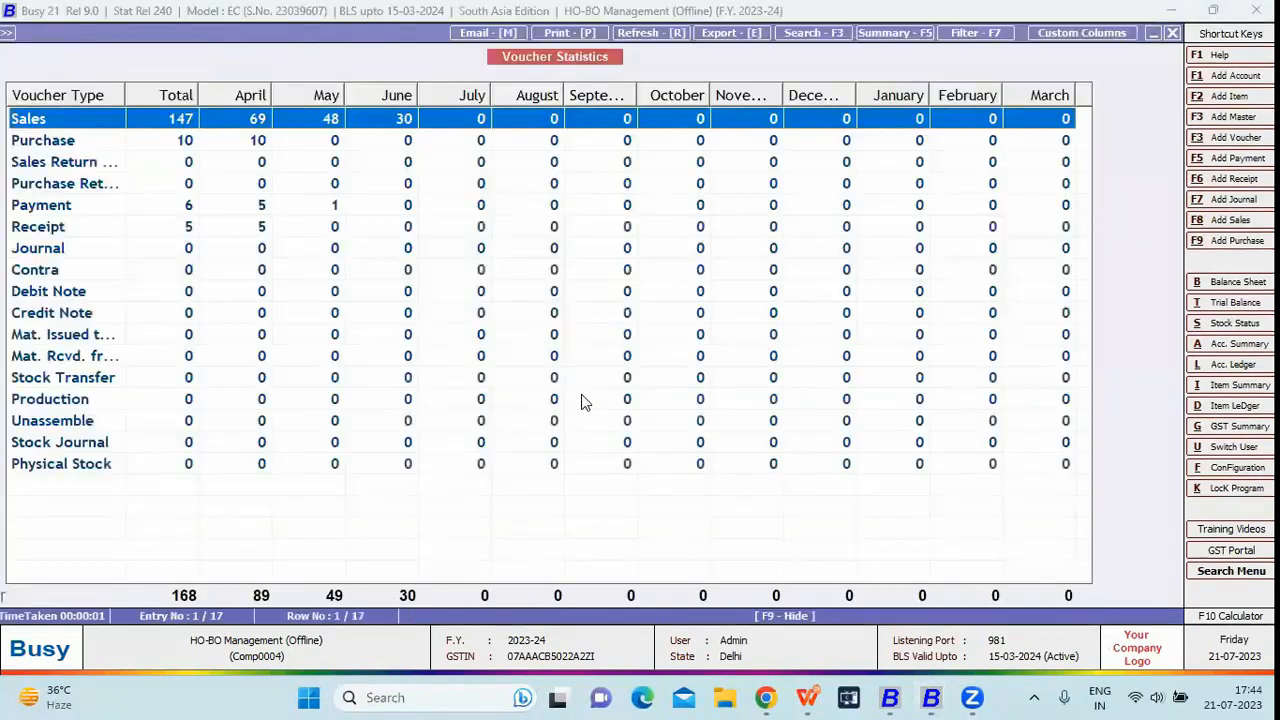
pyautogui.press('Down')
pyautogui.press('Escape')
pyautogui.press('Escape')
pyautogui.press('Escape')
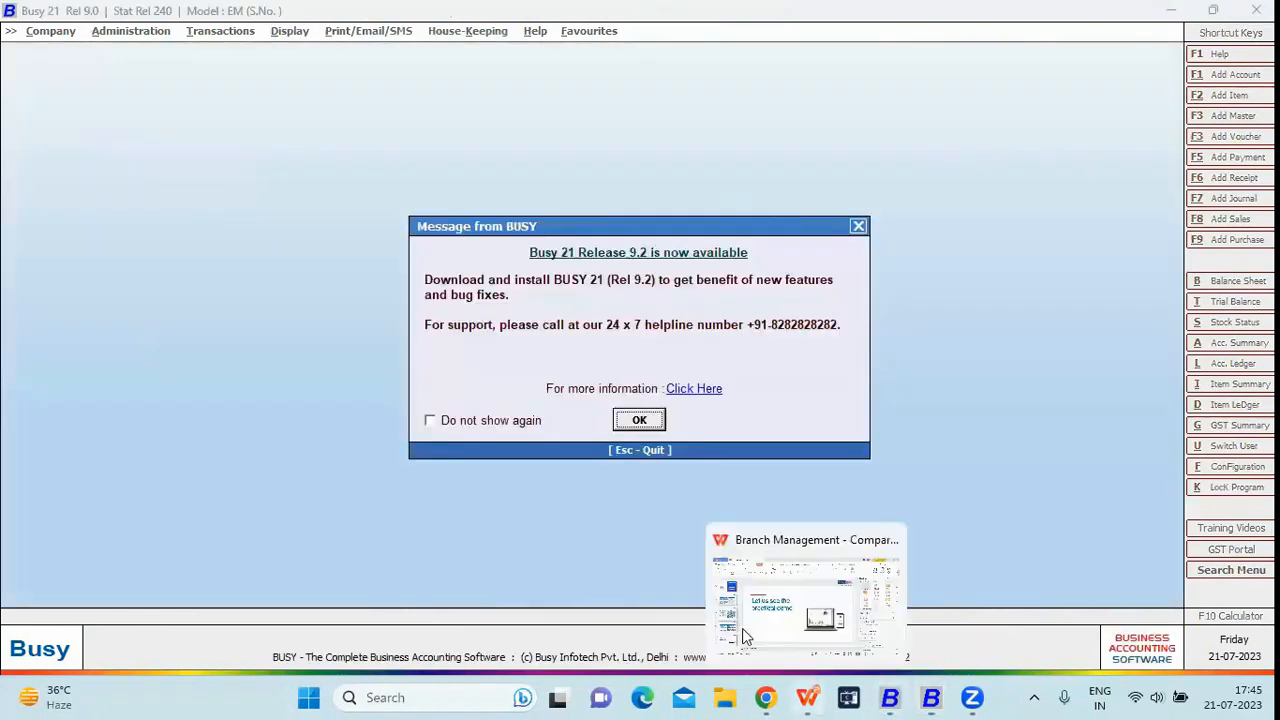
# - Select Branch A Office Pvt. Ltd. from the company list to open it
pyautogui.press('Return')
pyautogui.press('Return')
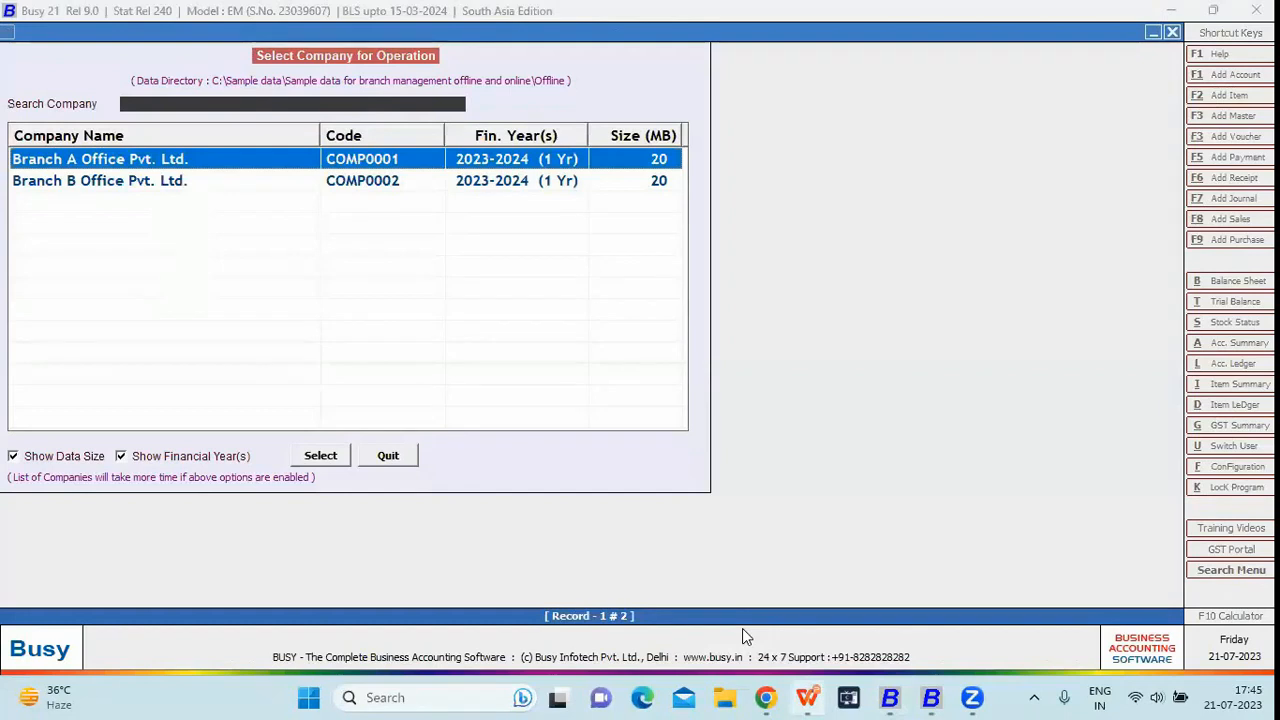
pyautogui.press('Down')
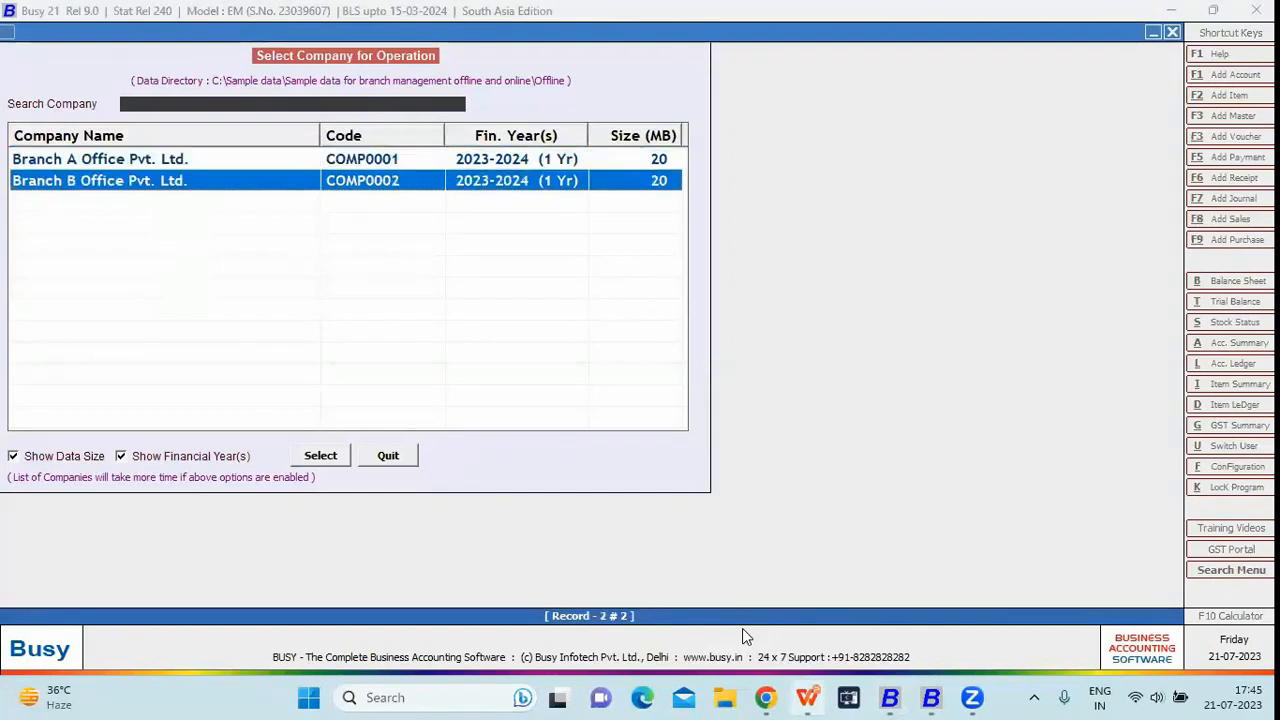
pyautogui.press('Up')
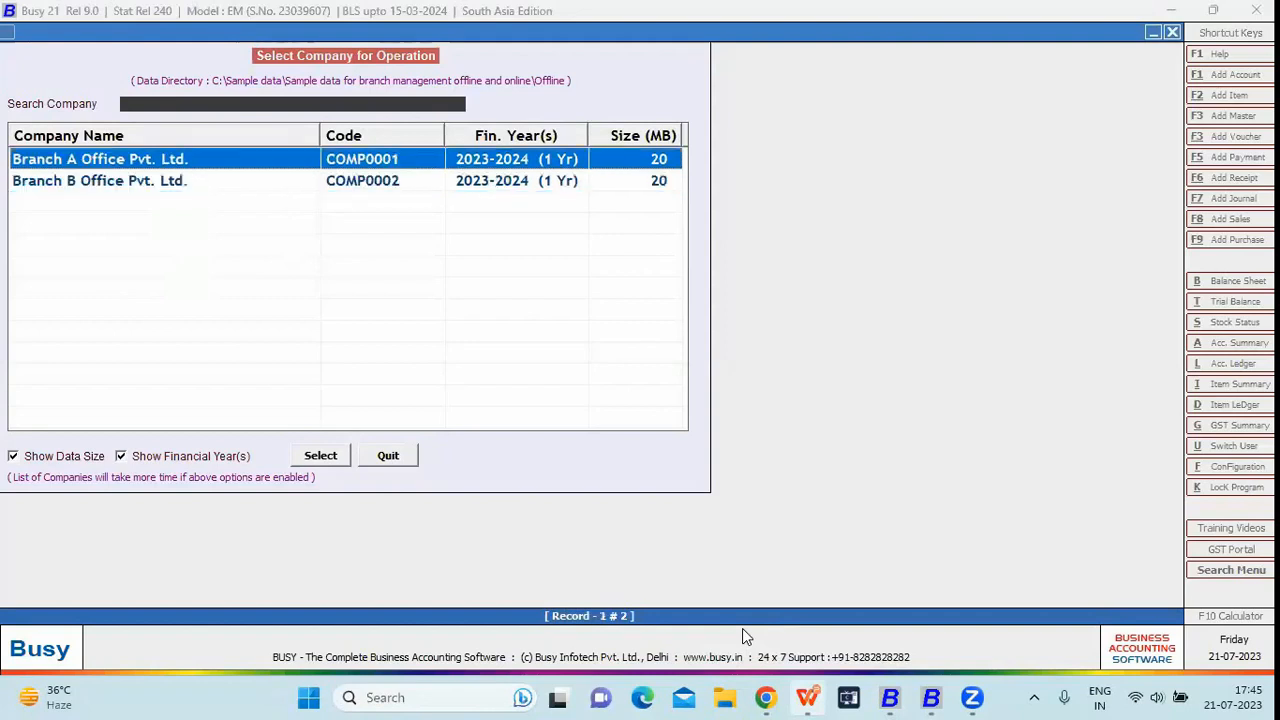
pyautogui.press('Return')
# - Log in to Branch A as admin with its password, retrying after an invalid user name
pyautogui.write('a')
pyautogui.press('Return')
pyautogui.write('a')
pyautogui.press('Return')
pyautogui.write('admi')
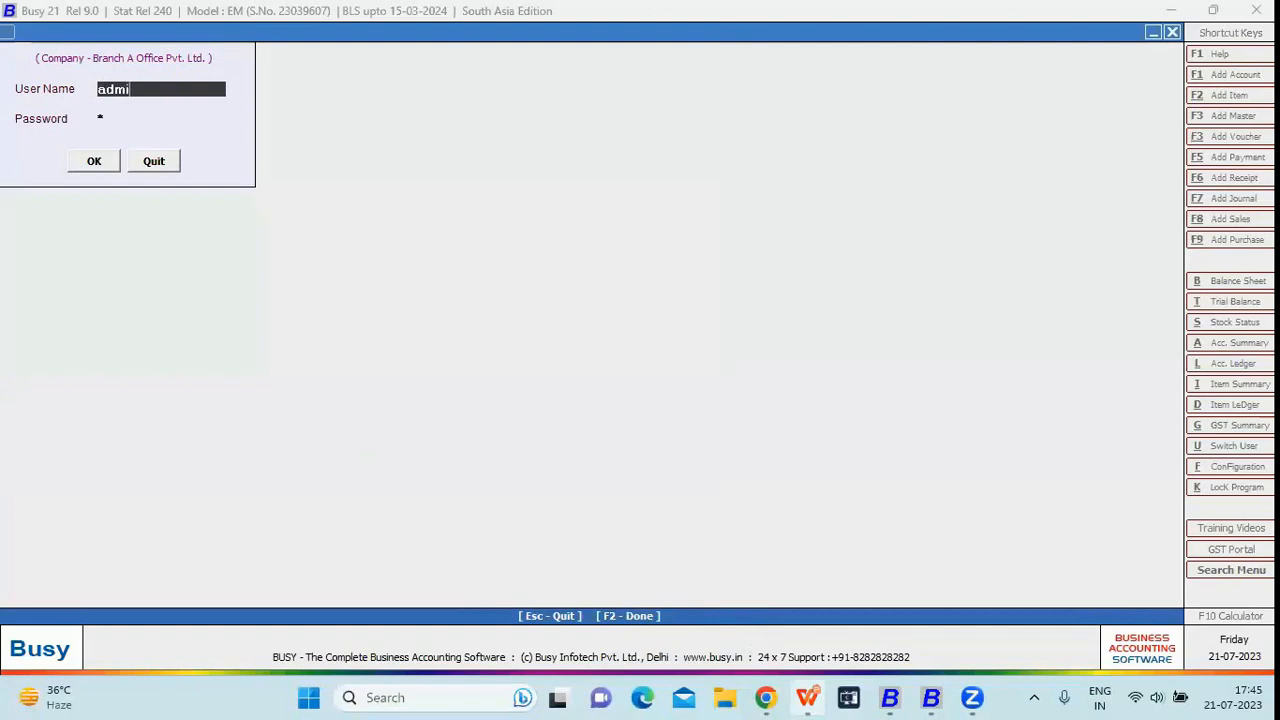
pyautogui.write('n')
pyautogui.press('Return')
pyautogui.press('Return')
pyautogui.write('a')
pyautogui.press('Return')
pyautogui.press('Return')
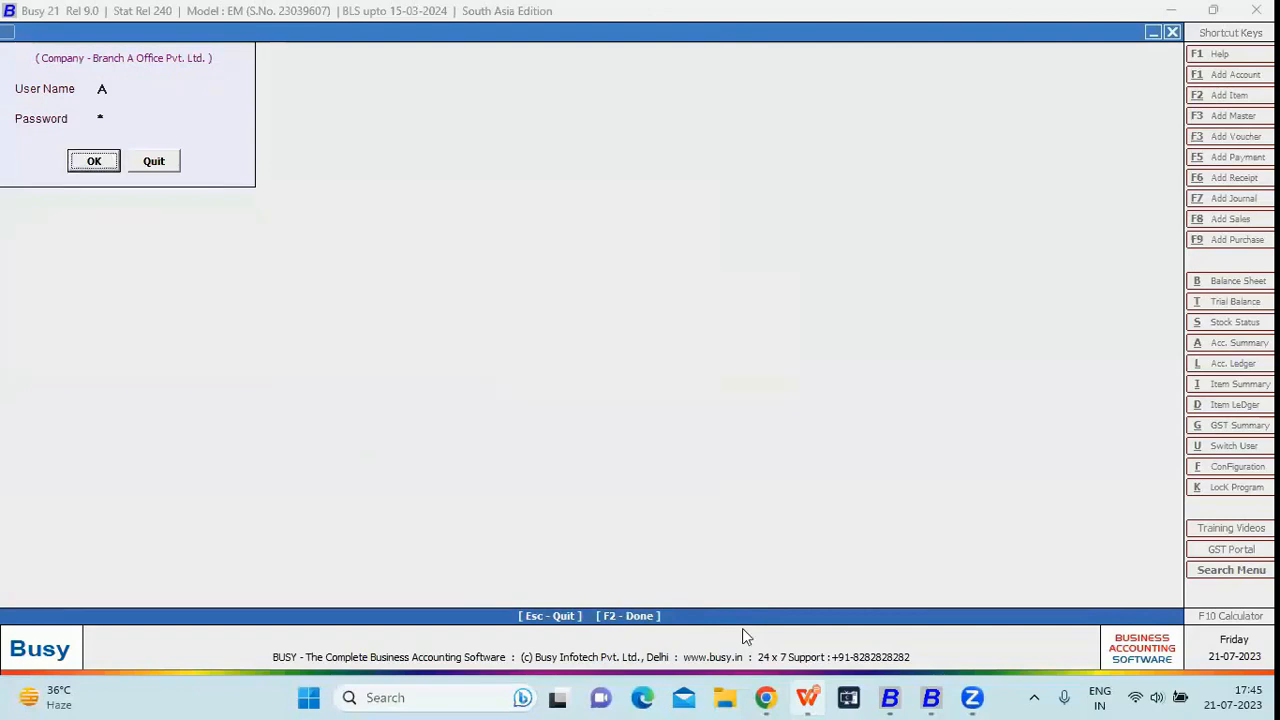
pyautogui.press('Return')
pyautogui.press('Right')
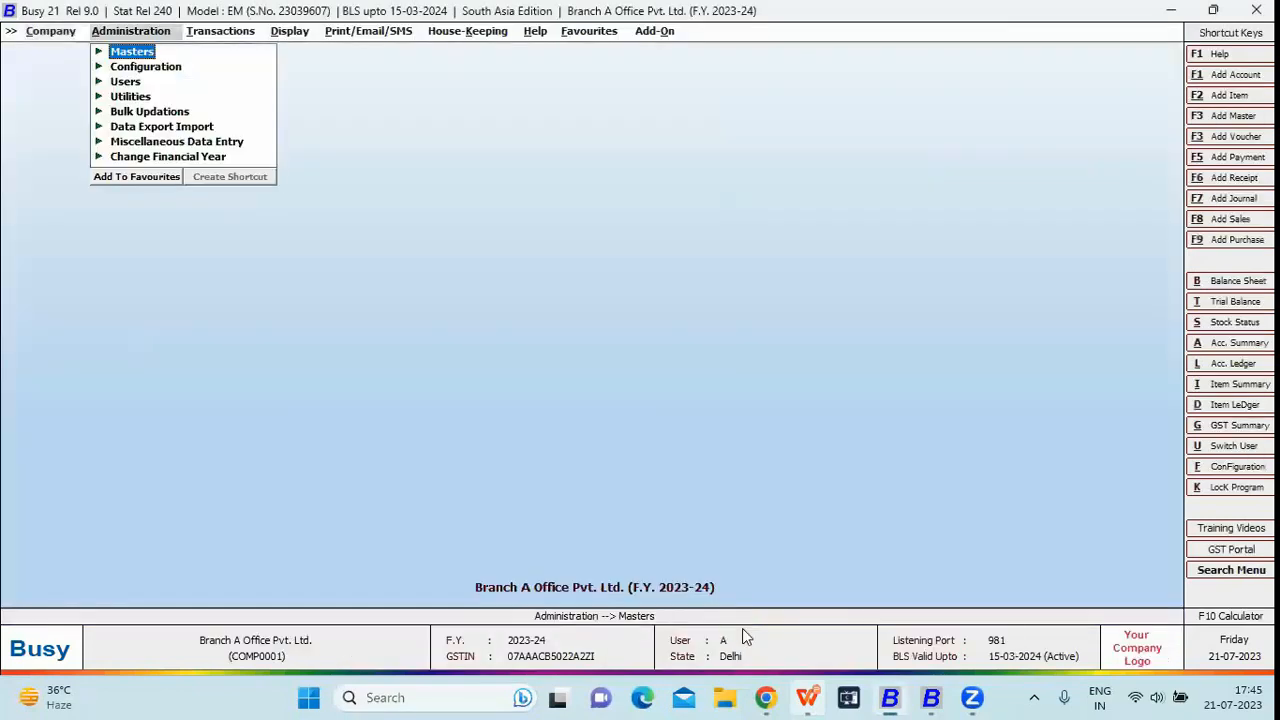
# - Start adding a new sales voucher from Transactions > Sales
pyautogui.press('Right')
pyautogui.press('Left')
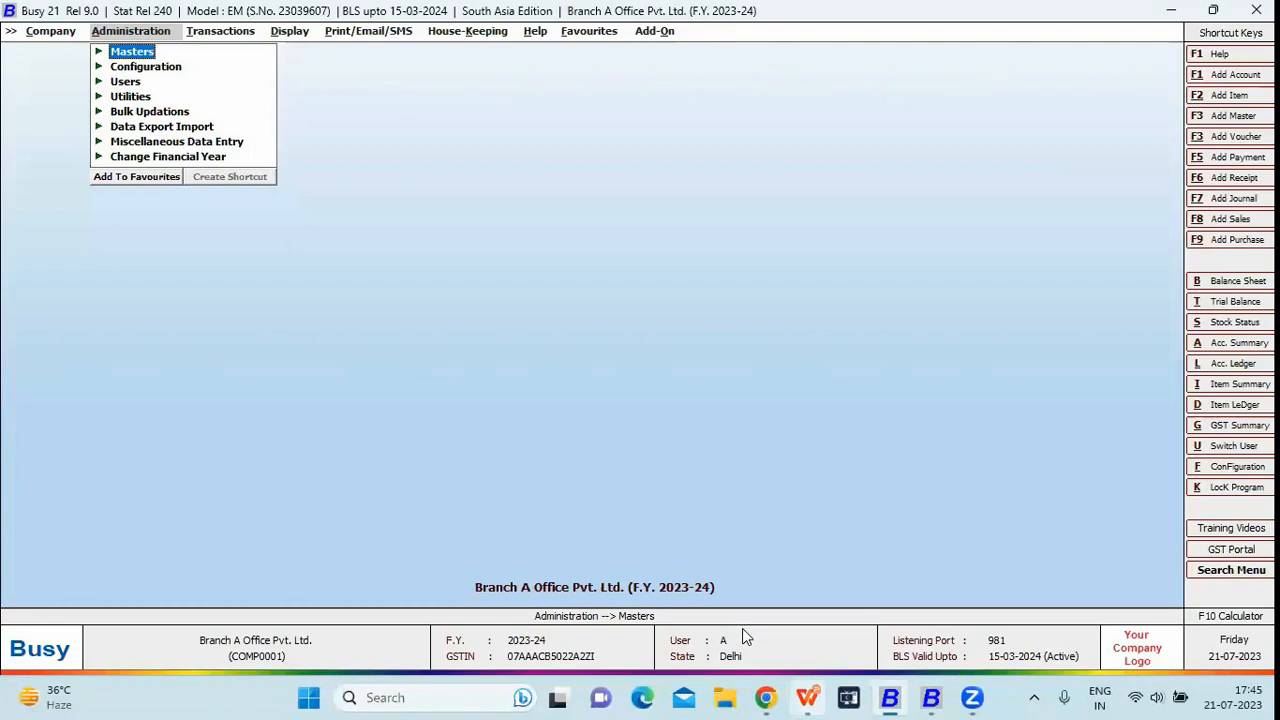
pyautogui.press('Down')
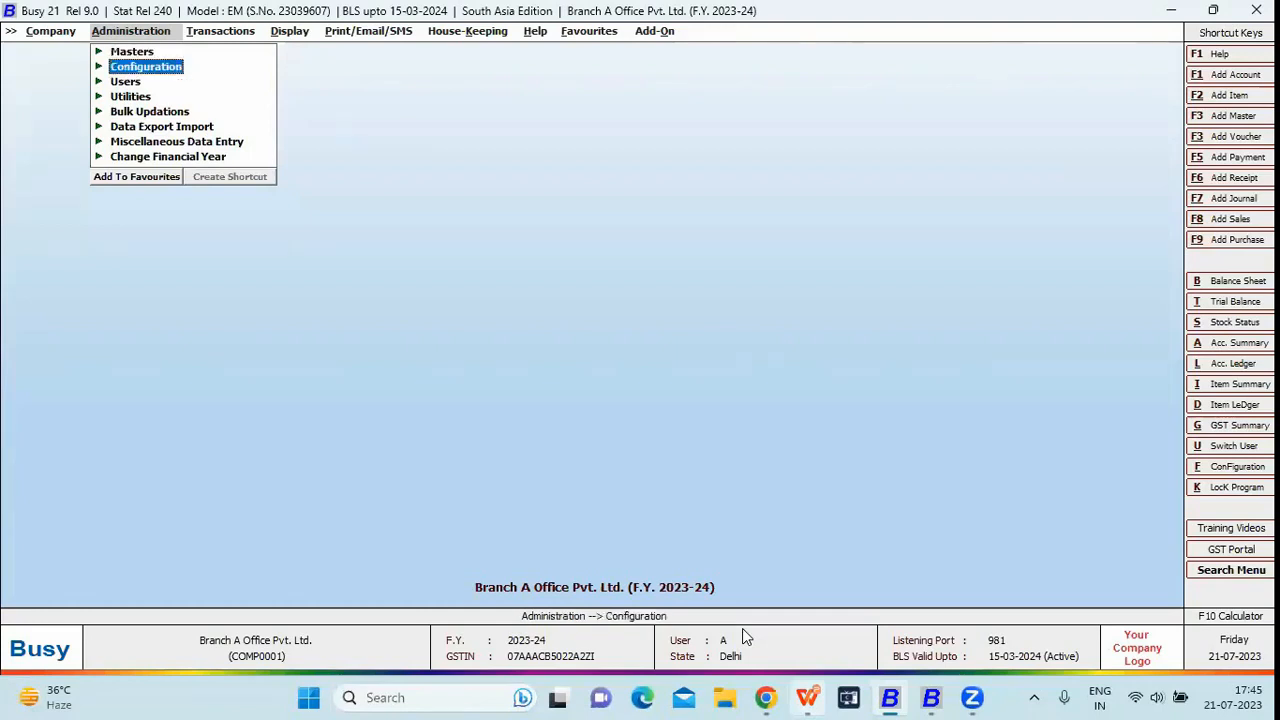
pyautogui.press('Right')
pyautogui.press('Left')
pyautogui.press('Right')
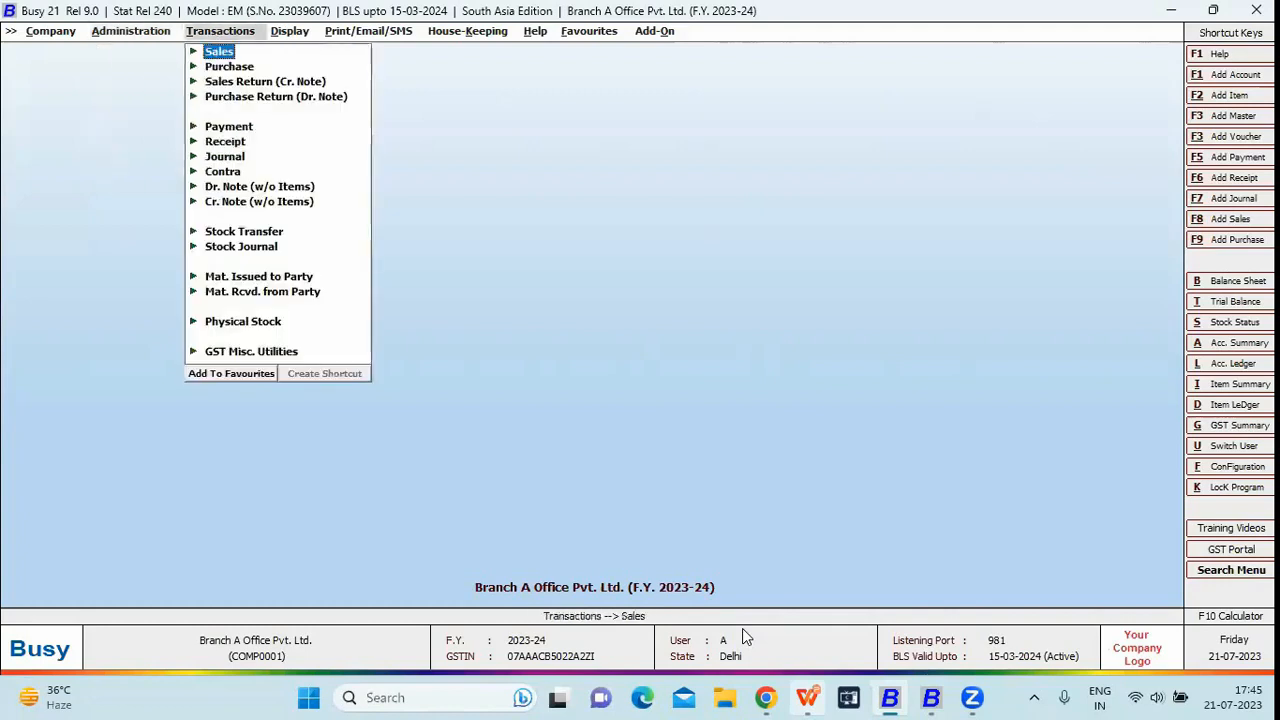
pyautogui.press('Return')
pyautogui.press('Return')
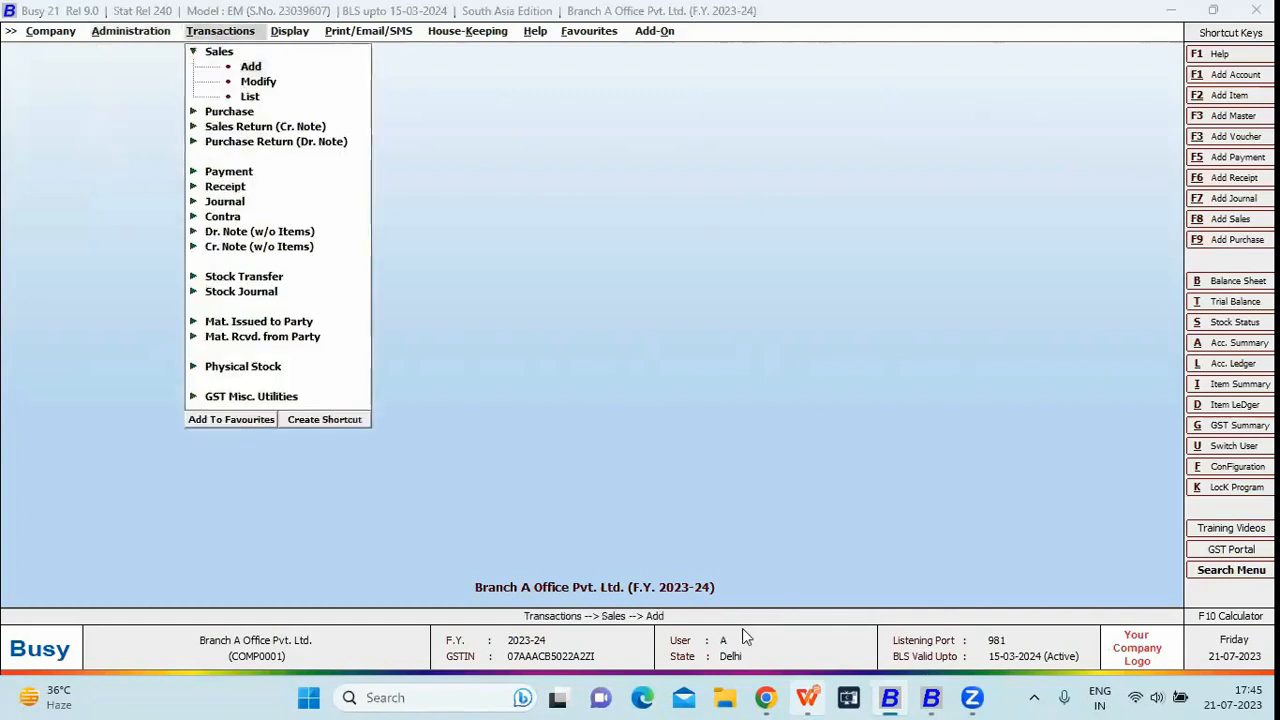
# - Record SV/BA/33 to Branch A Office Pvt. Ltd. for 1 Ceiling Fan and save it
pyautogui.press('Return')
pyautogui.press('Return')
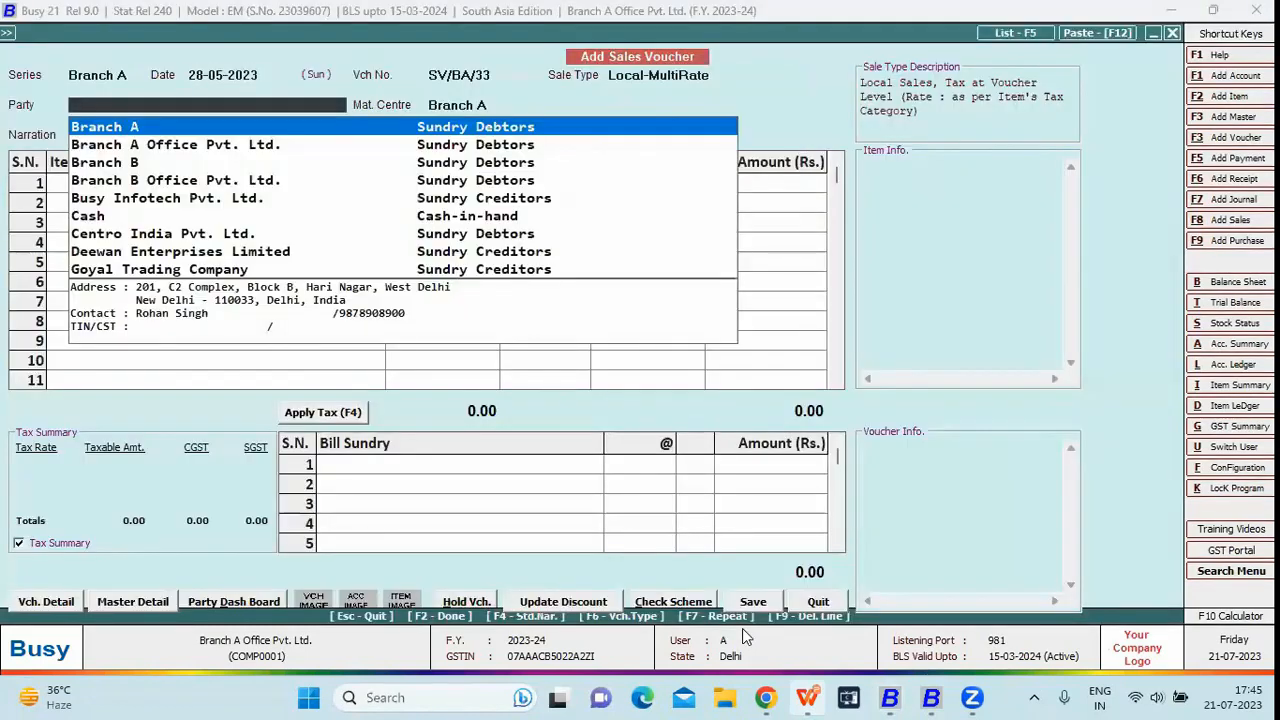
pyautogui.press('Down')
pyautogui.press('Return')
pyautogui.press('Return')
pyautogui.press('Return')
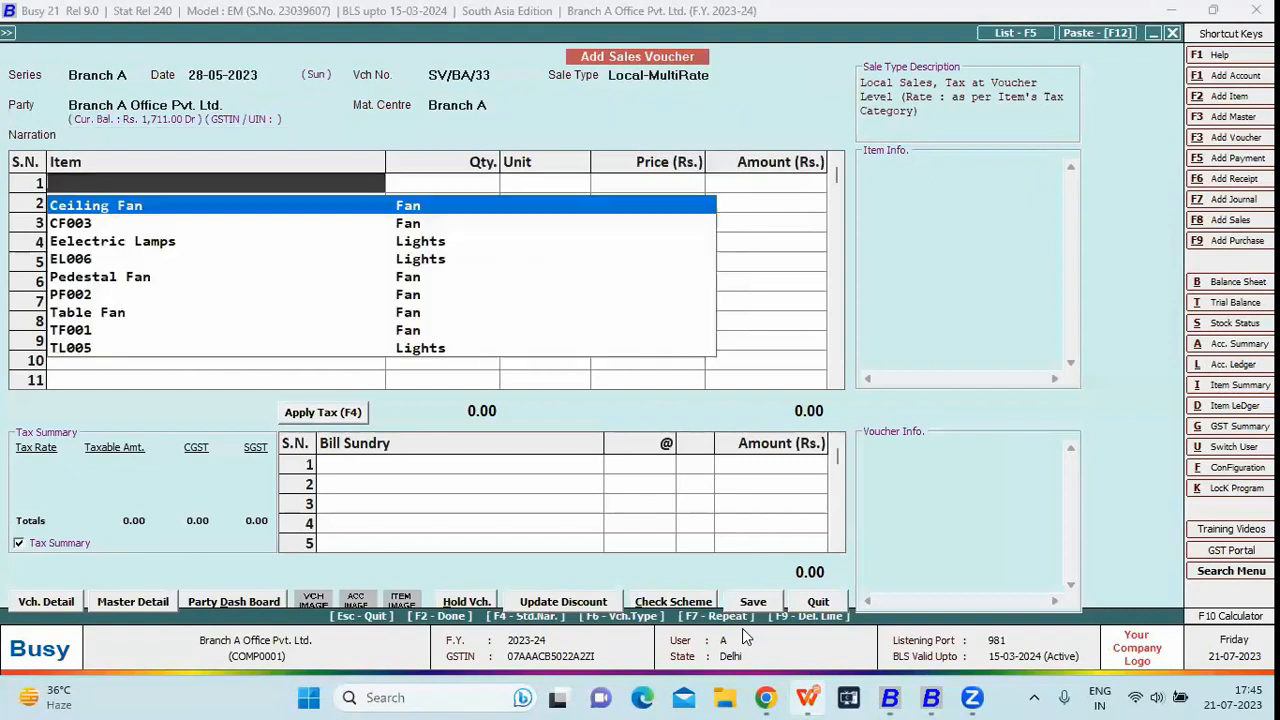
pyautogui.press('Return')
pyautogui.write('1')
pyautogui.press('Return')
pyautogui.press('Return')
pyautogui.press('Return')
pyautogui.press('Return')
pyautogui.press('Return')
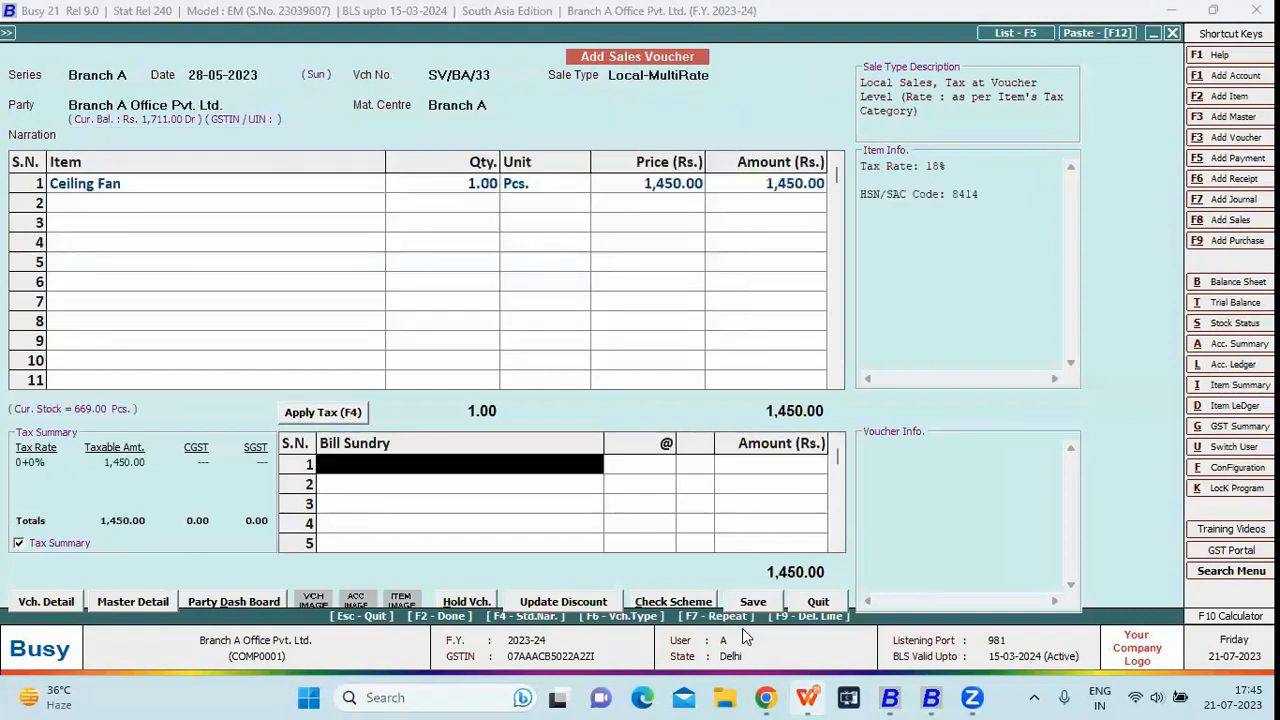
pyautogui.press('Return')
pyautogui.press('Left')
pyautogui.press('Return')
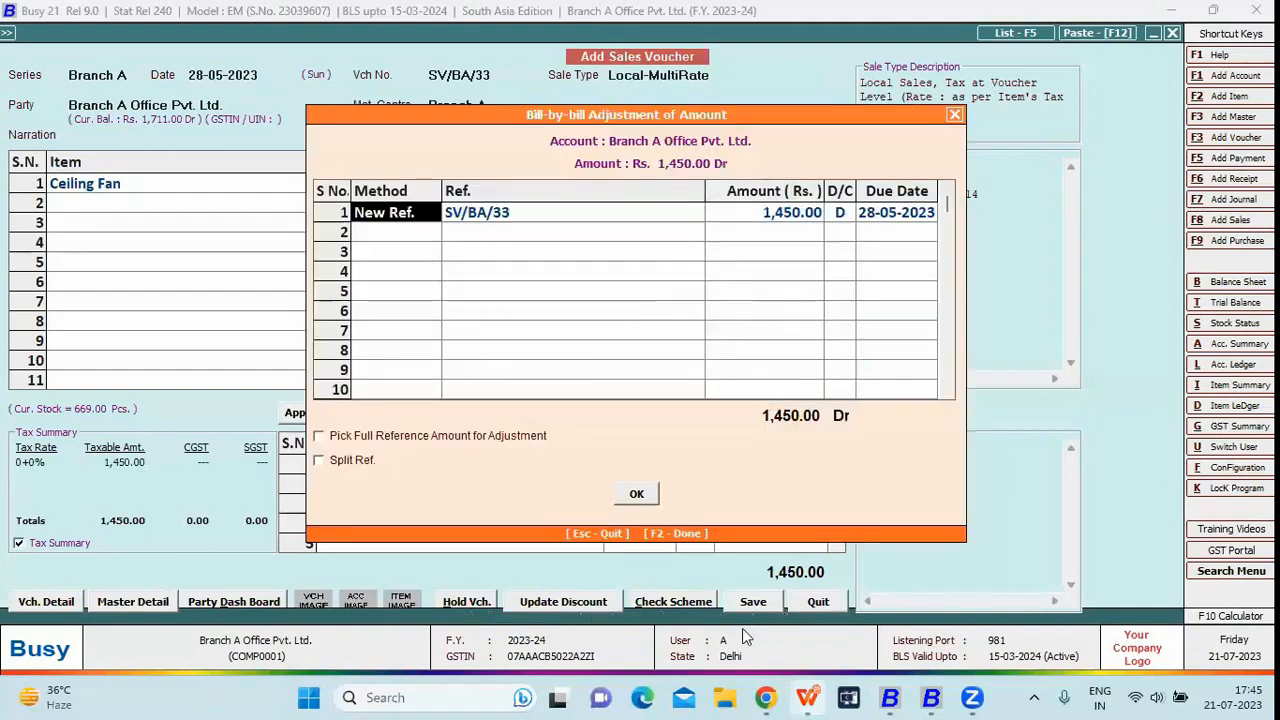
pyautogui.press('Return')
pyautogui.press('Return')
pyautogui.press('Escape')
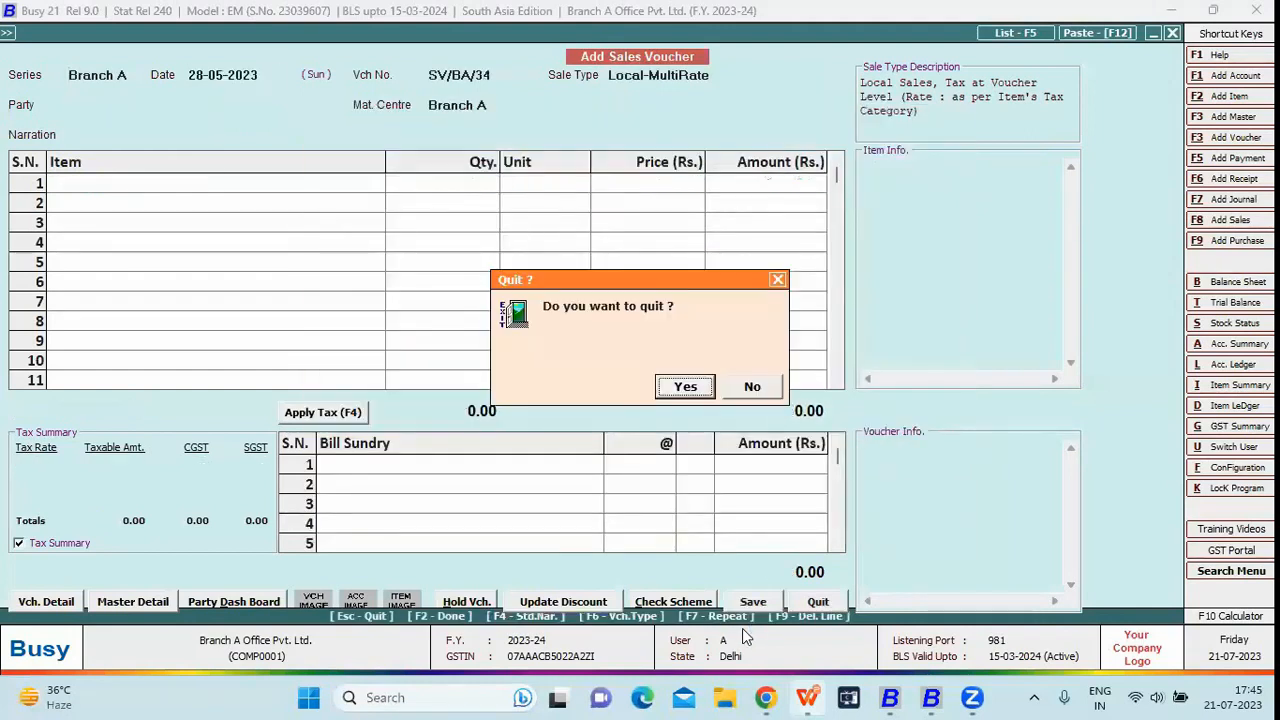
pyautogui.press('Return')
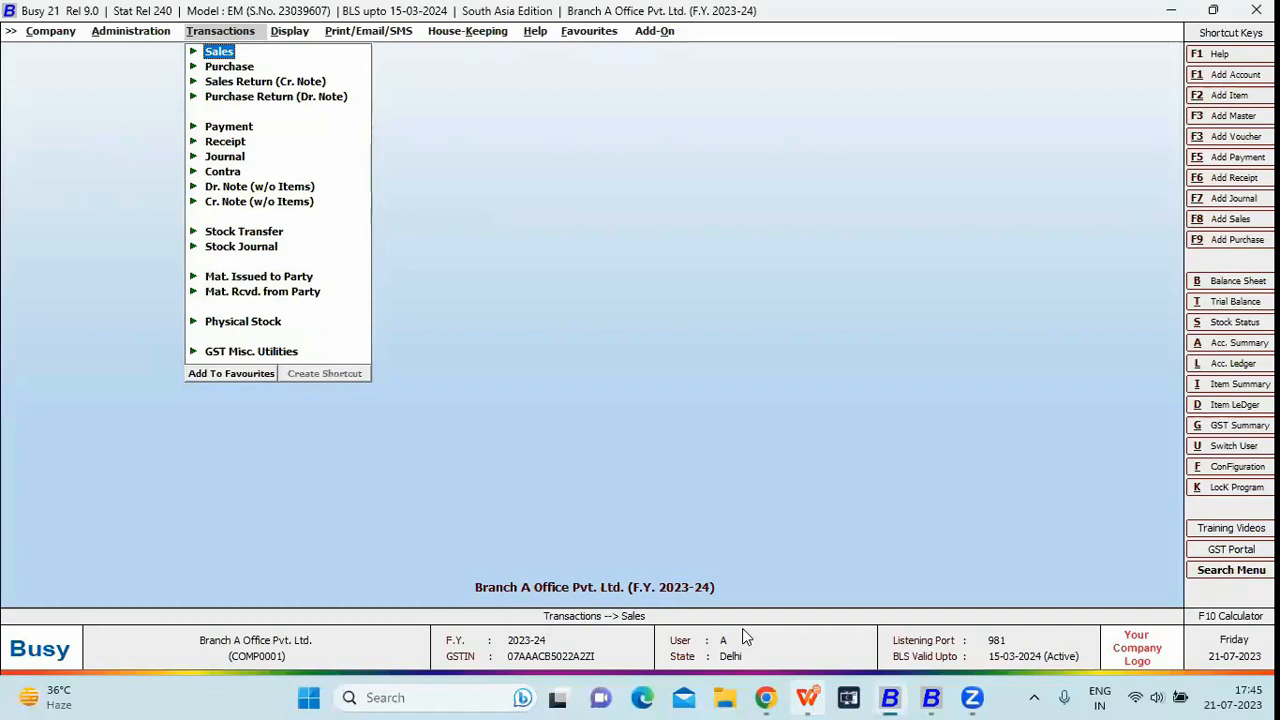
# - Reopen SV/BA/33 through Sales > Modify to verify it, then close it
pyautogui.press('Left')
pyautogui.press('Right')
pyautogui.press('Return')
pyautogui.press('Down')
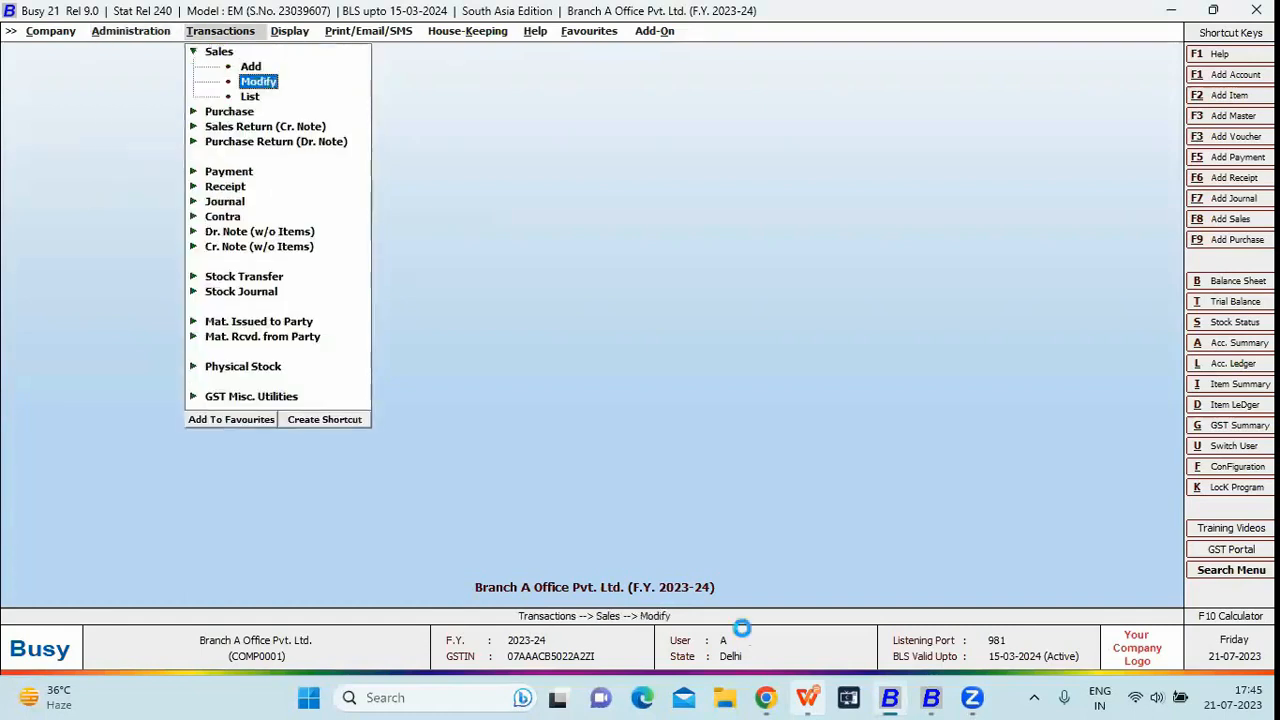
pyautogui.press('Return')
pyautogui.press('Return')
pyautogui.press('Return')
pyautogui.press('Return')
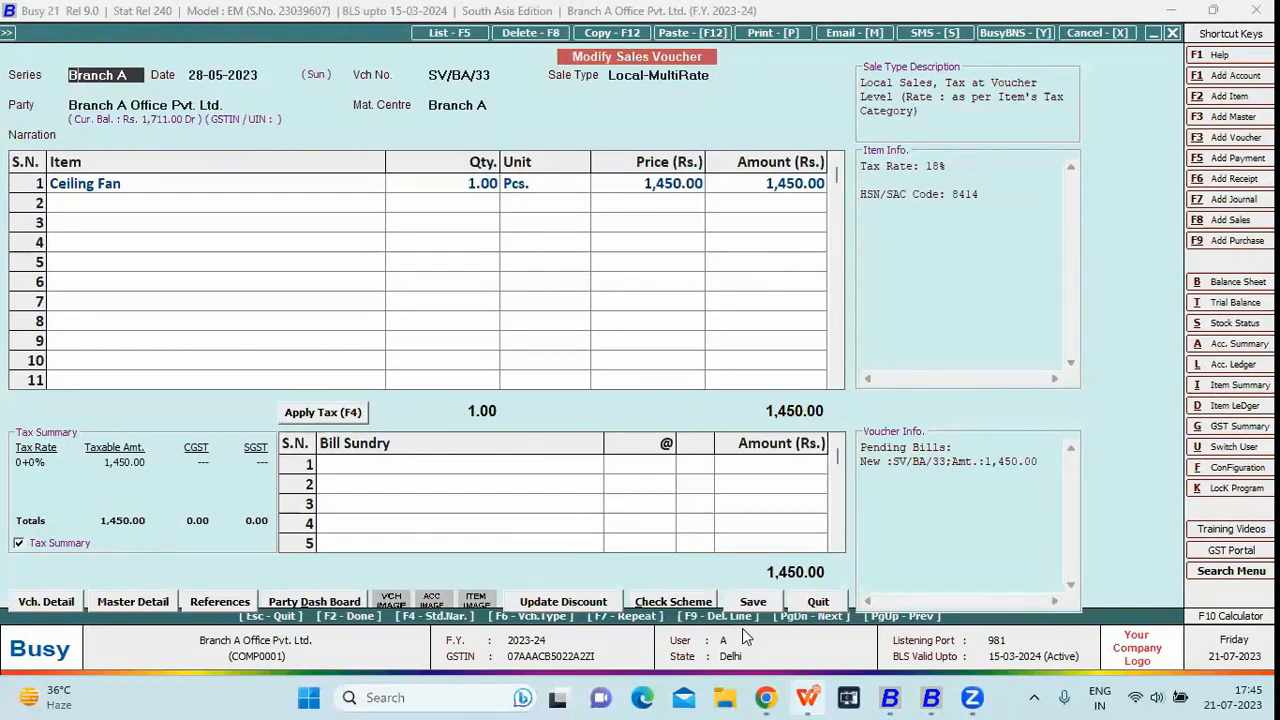
pyautogui.press('Escape')
pyautogui.press('Escape')
pyautogui.press('Escape')
pyautogui.press('Left')
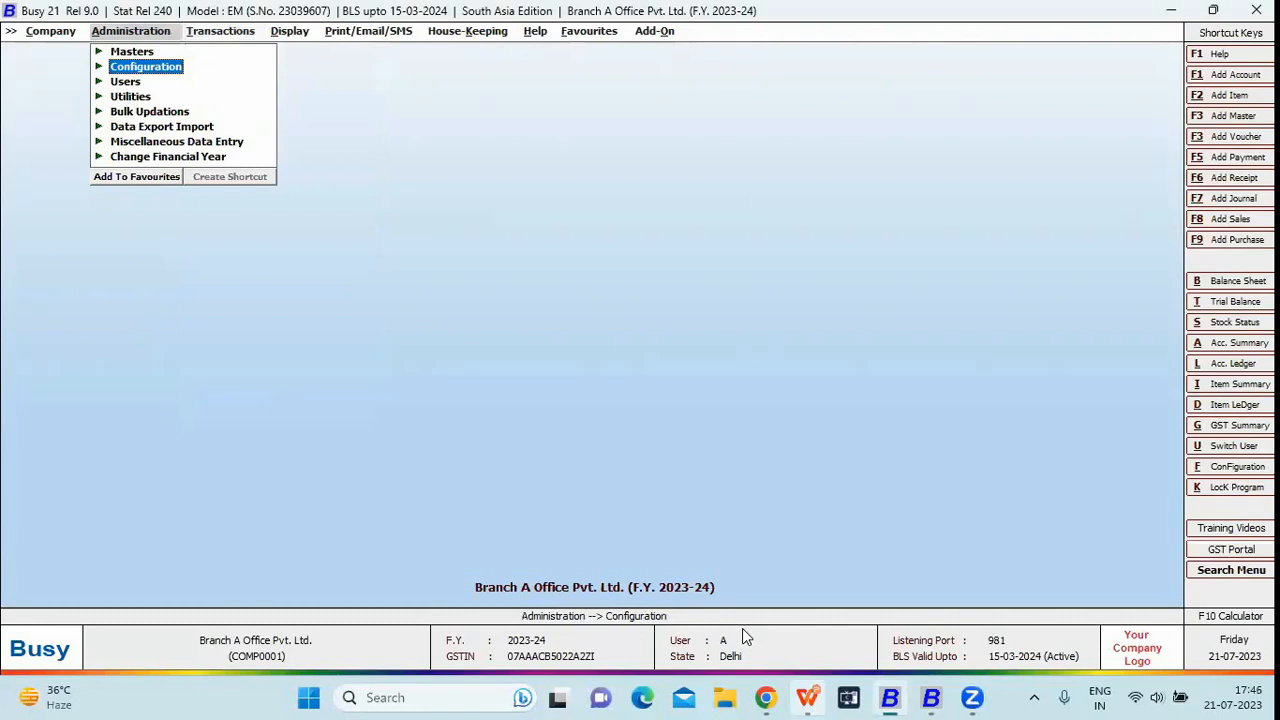
# - Open Features / Options > Enterprise Features and select the Enable HO / BO Data Sync value
pyautogui.press('Return')
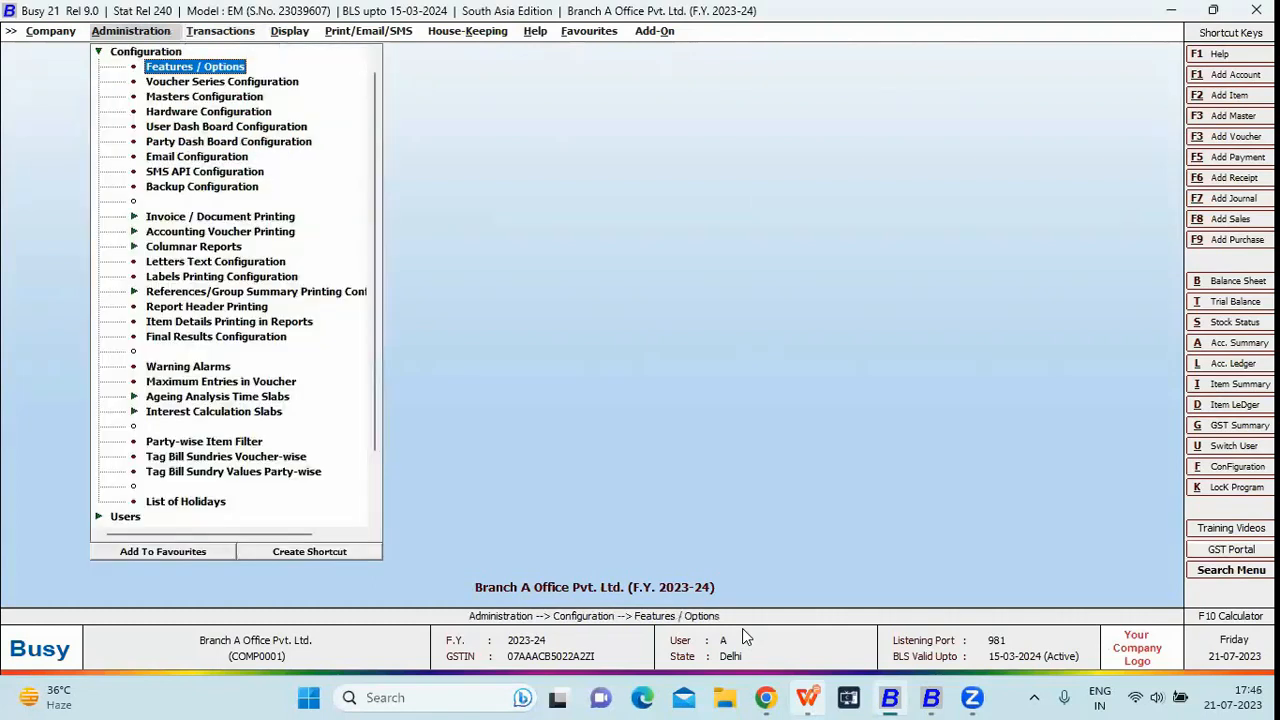
pyautogui.press('Return')
pyautogui.press('Down')
pyautogui.press('Down')
pyautogui.press('Down')
pyautogui.press('Down')
pyautogui.press('Down')
pyautogui.press('Down')
pyautogui.press('Down')
pyautogui.press('Down')
pyautogui.press('Down')
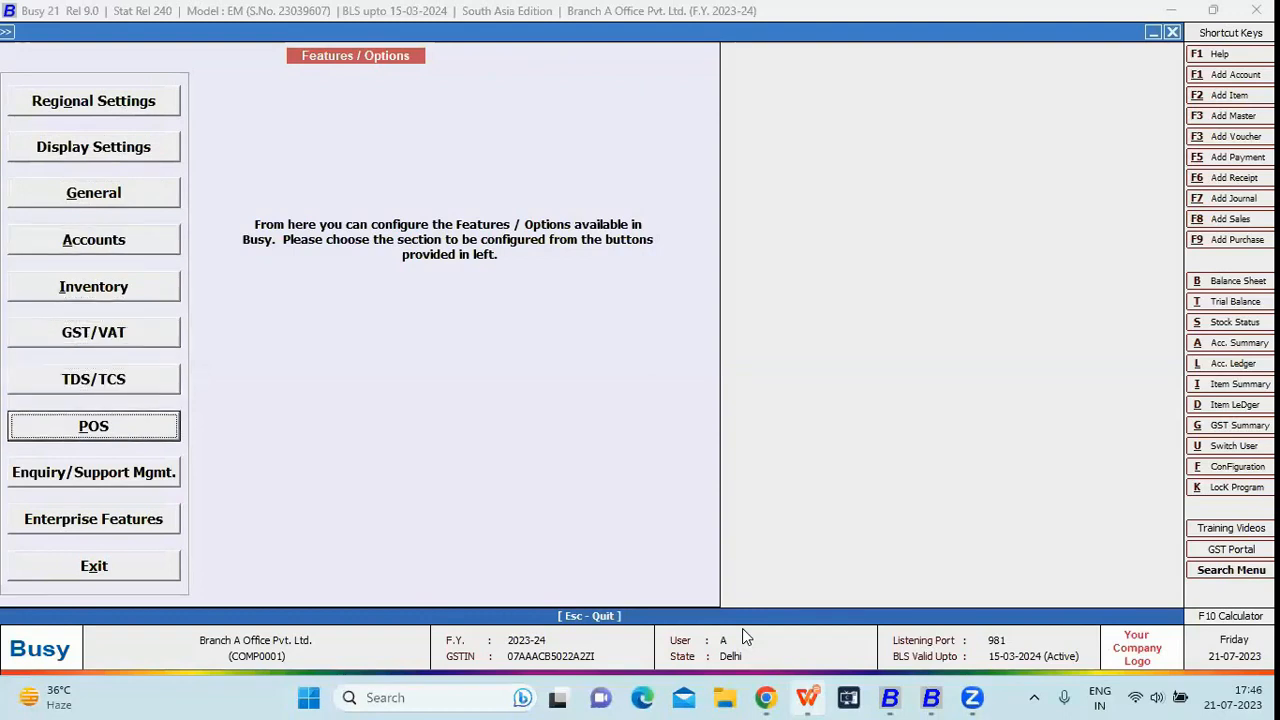
pyautogui.press('Return')
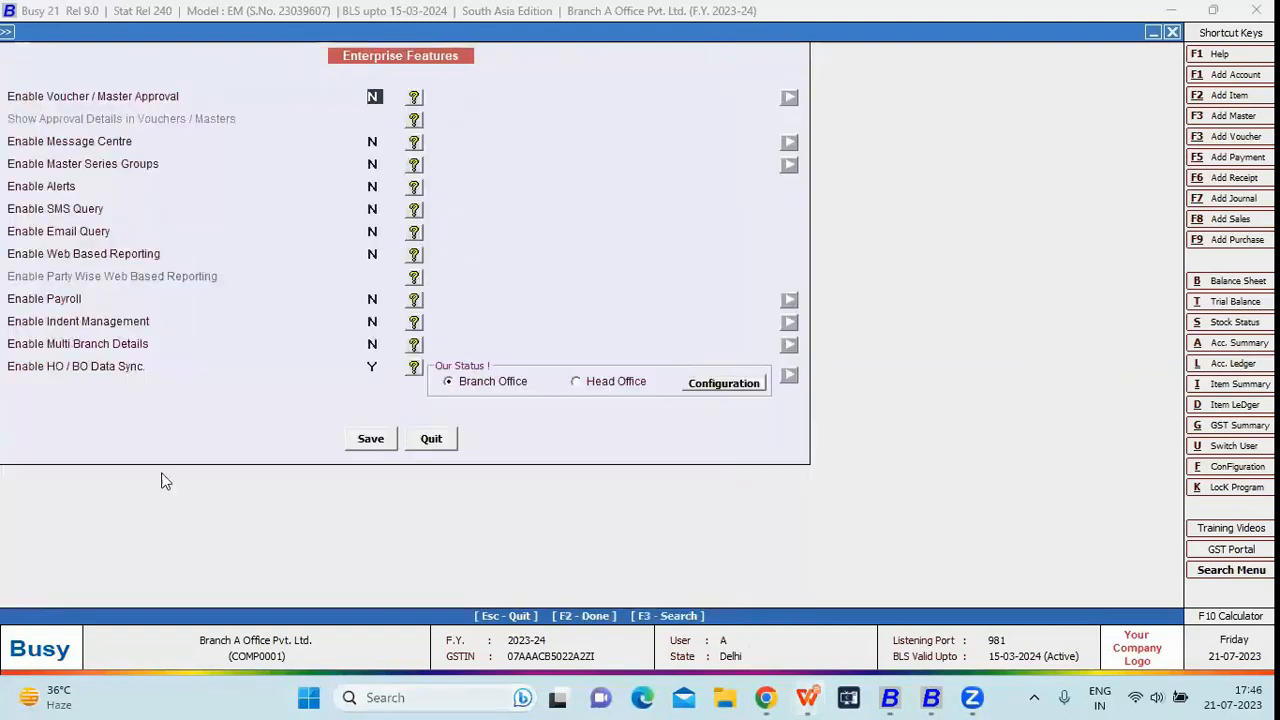
pyautogui.click(374, 366)
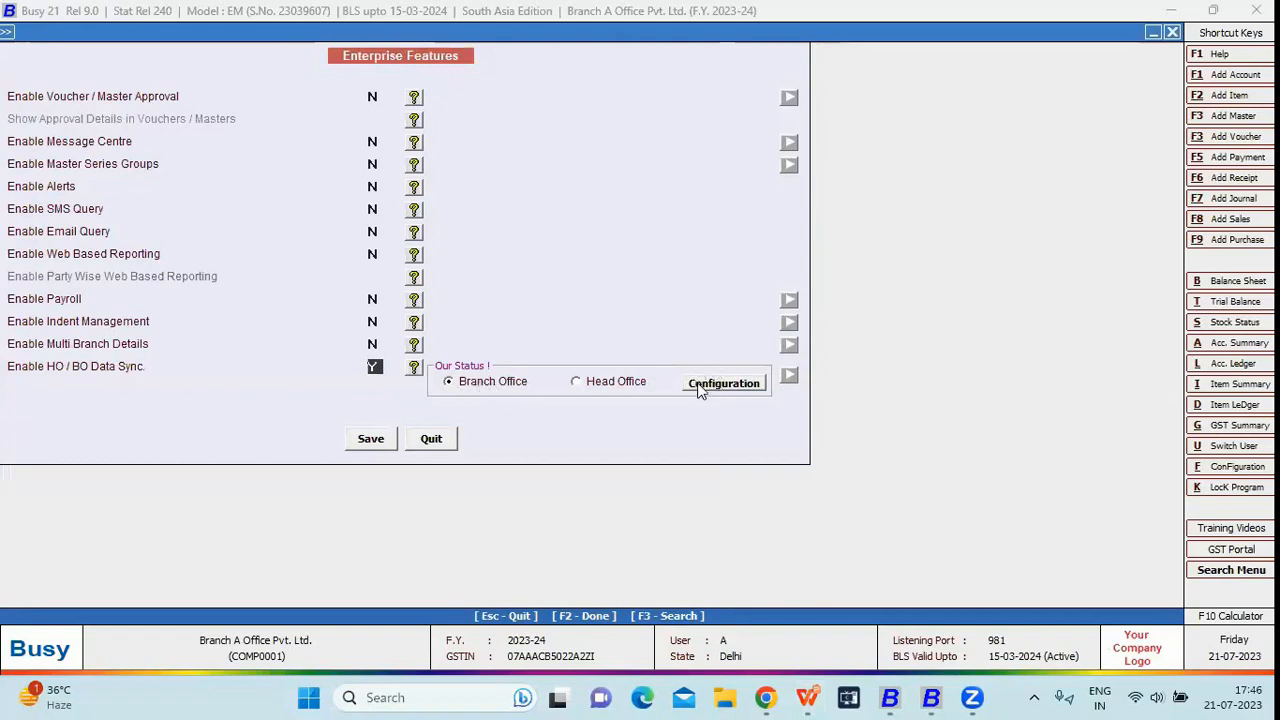
# - Open Branch A's data sync configuration, then look up server name Bipl0291 in HO-BO Management
pyautogui.click(722, 384)
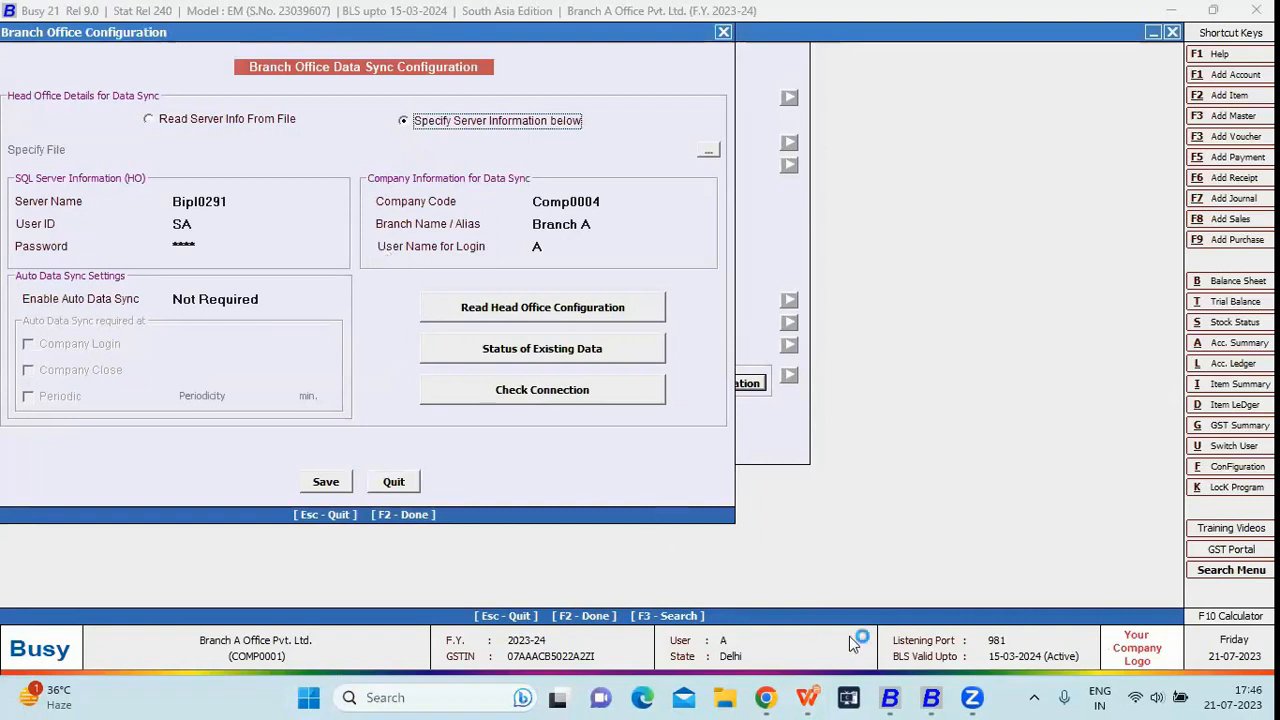
pyautogui.click(928, 697)
pyautogui.press('Left')
pyautogui.press('Left')
pyautogui.press('Left')
pyautogui.press('Return')
pyautogui.press('s')
pyautogui.press('s')
pyautogui.press('Return')
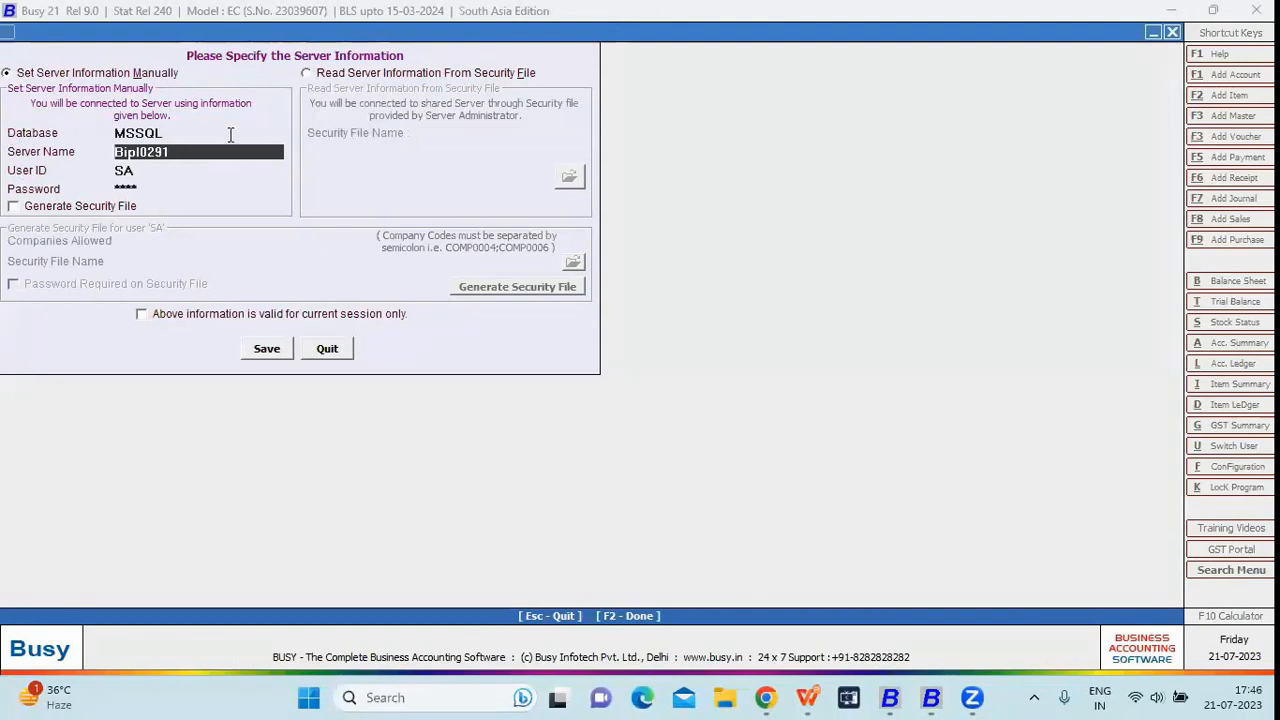
pyautogui.moveTo(124, 162); pyautogui.dragTo(112, 176)
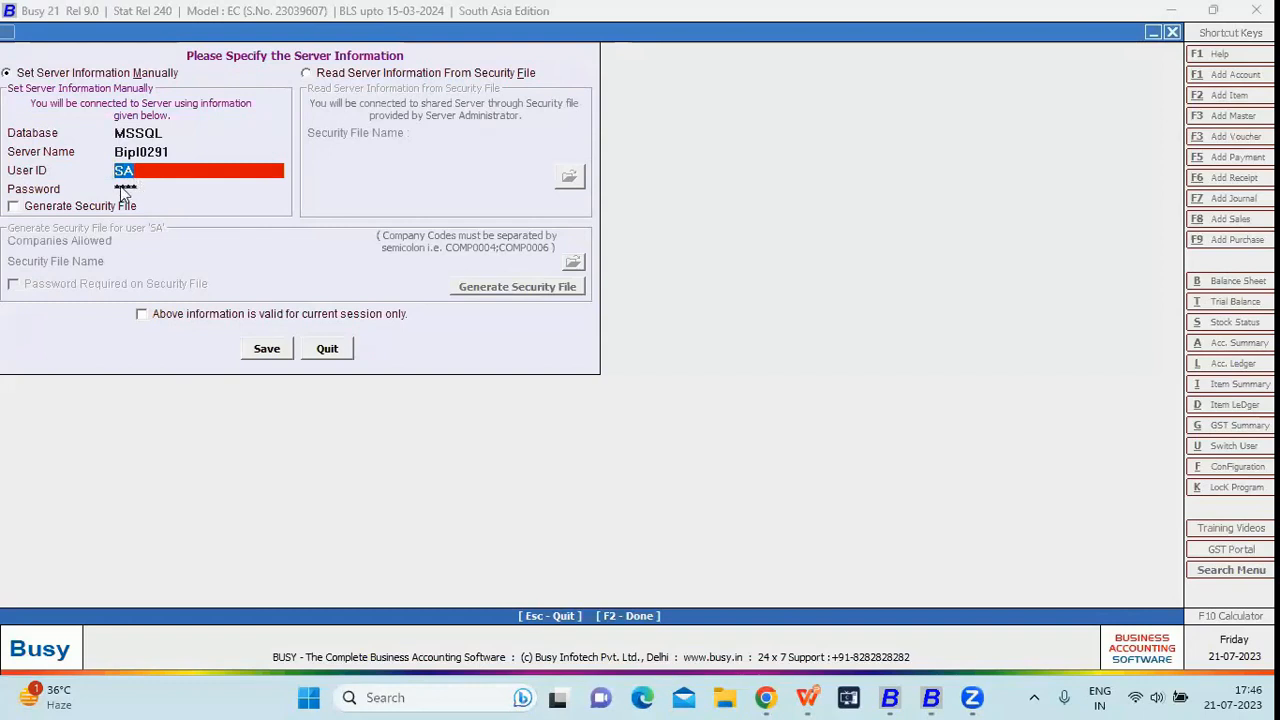
# - Review the head office server name, user ID, password and company code in Branch A's configuration
pyautogui.hotkey('alt', 'Tab')
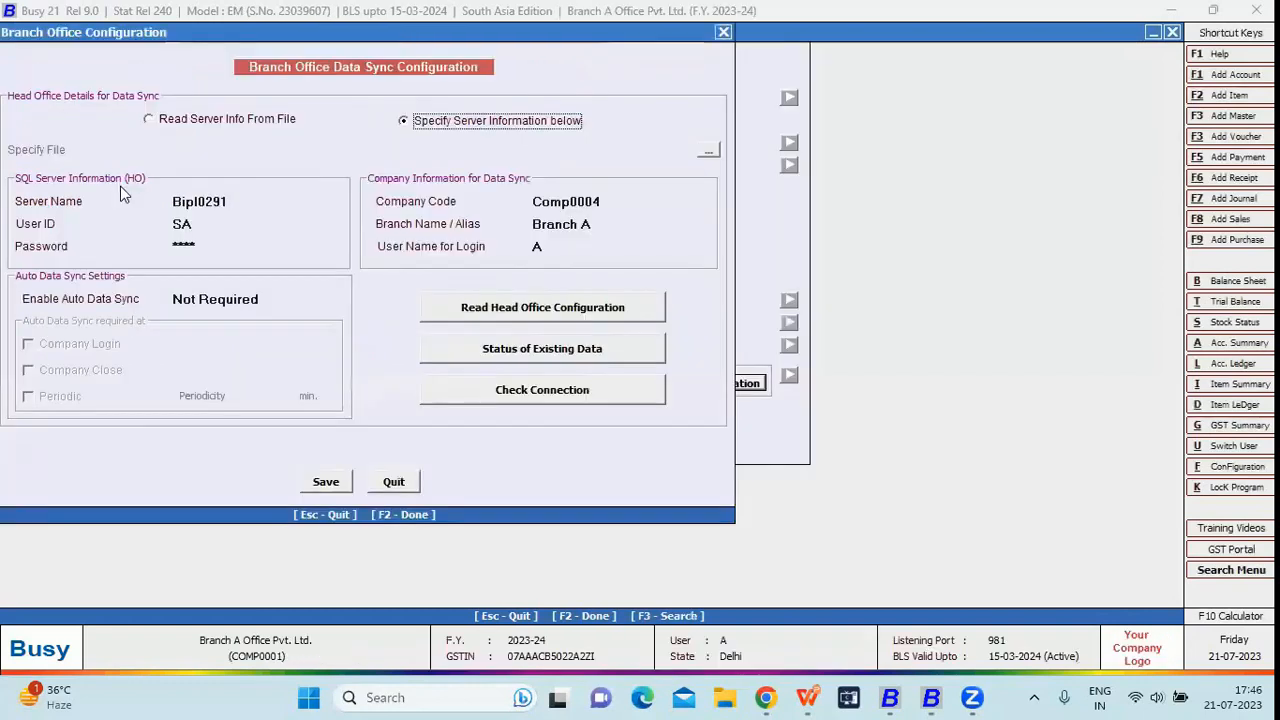
pyautogui.click(251, 201)
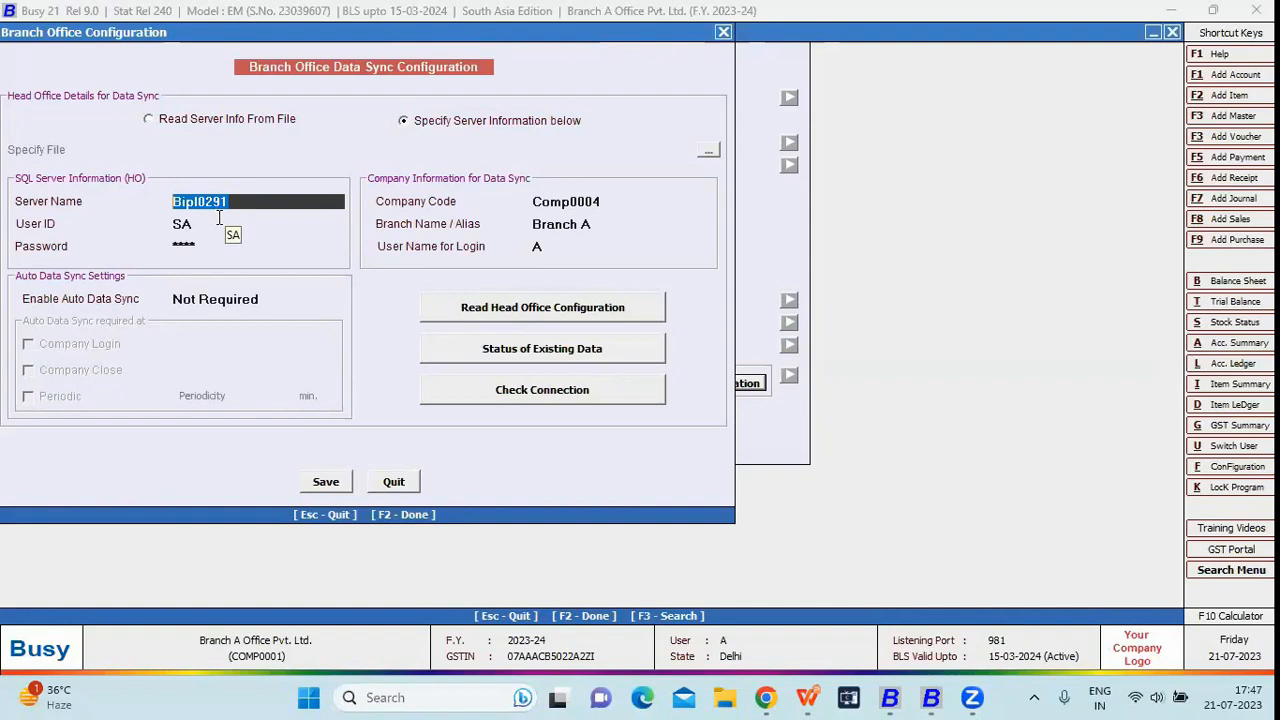
pyautogui.press('Return')
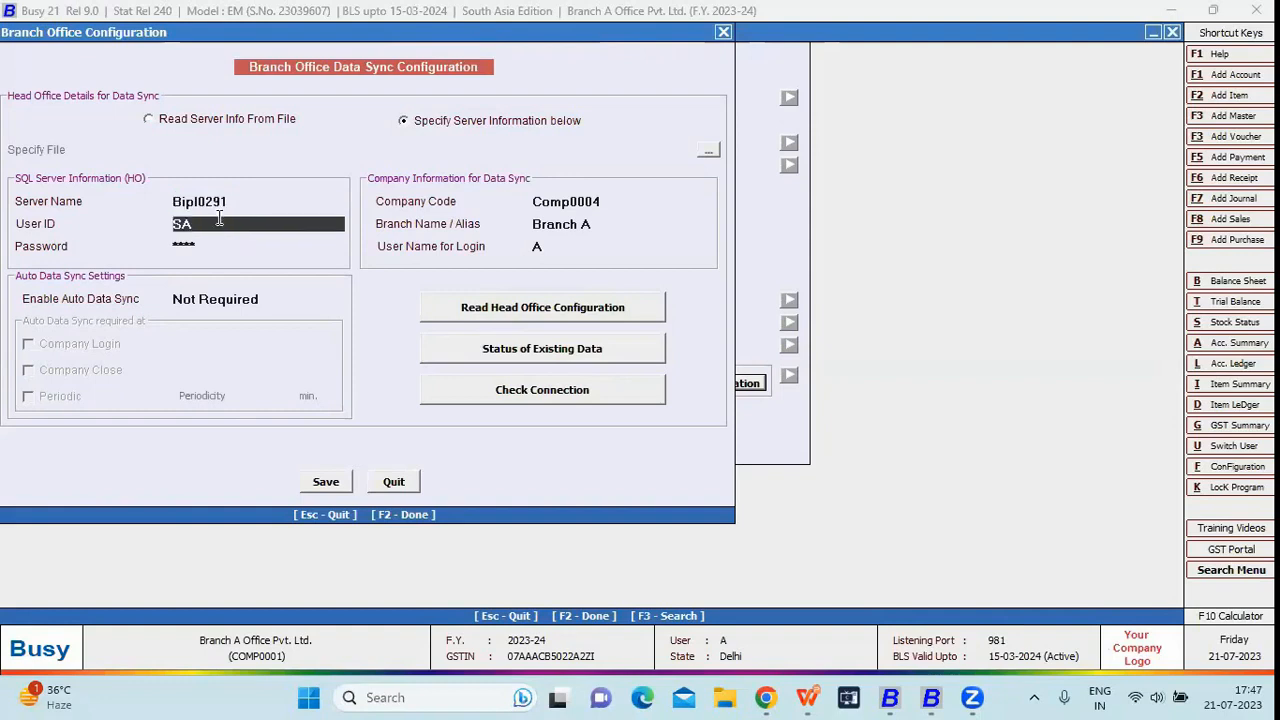
pyautogui.press('Return')
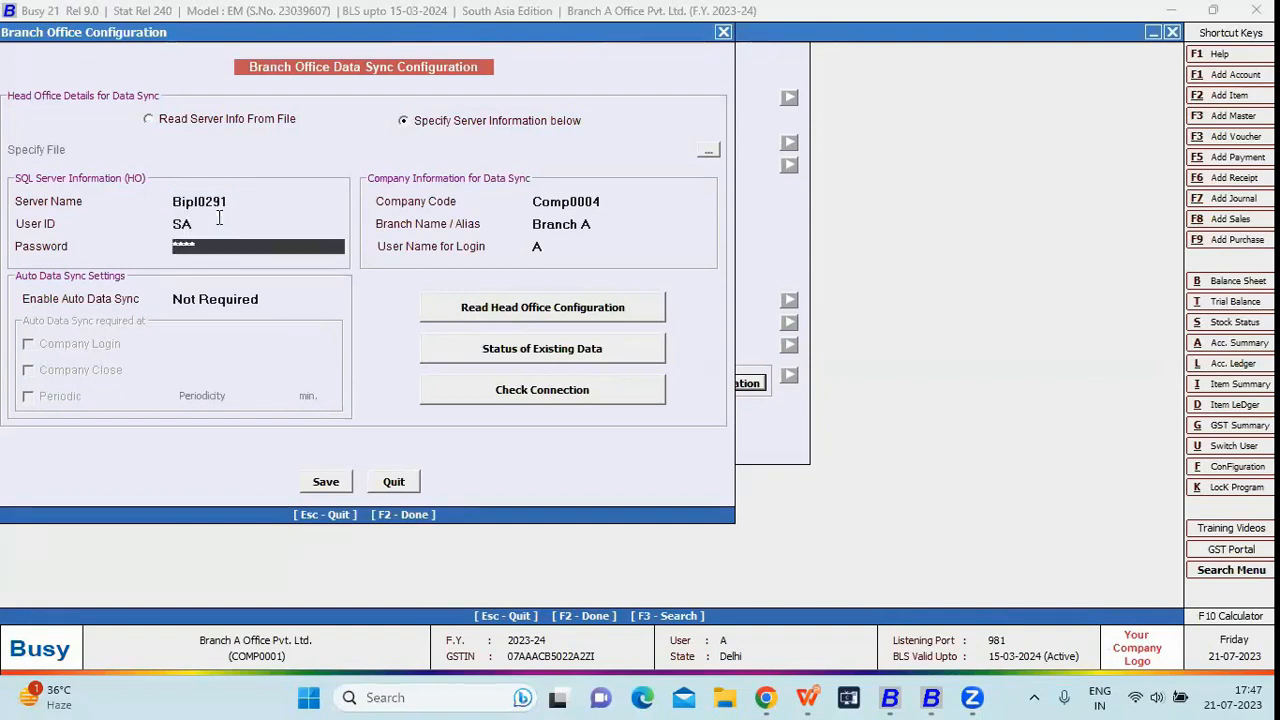
pyautogui.press('Return')
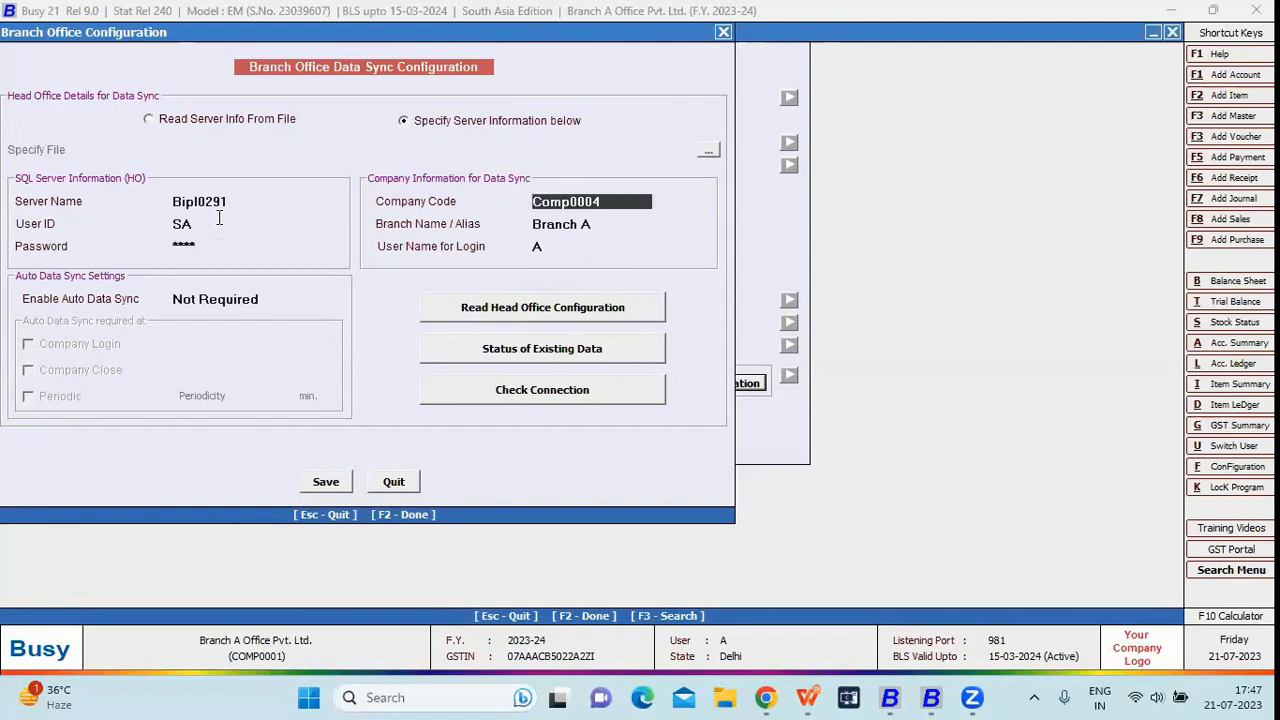
# - Set auto data sync to Ask, syncing at login, at close and every 10 minutes
pyautogui.click(217, 299)
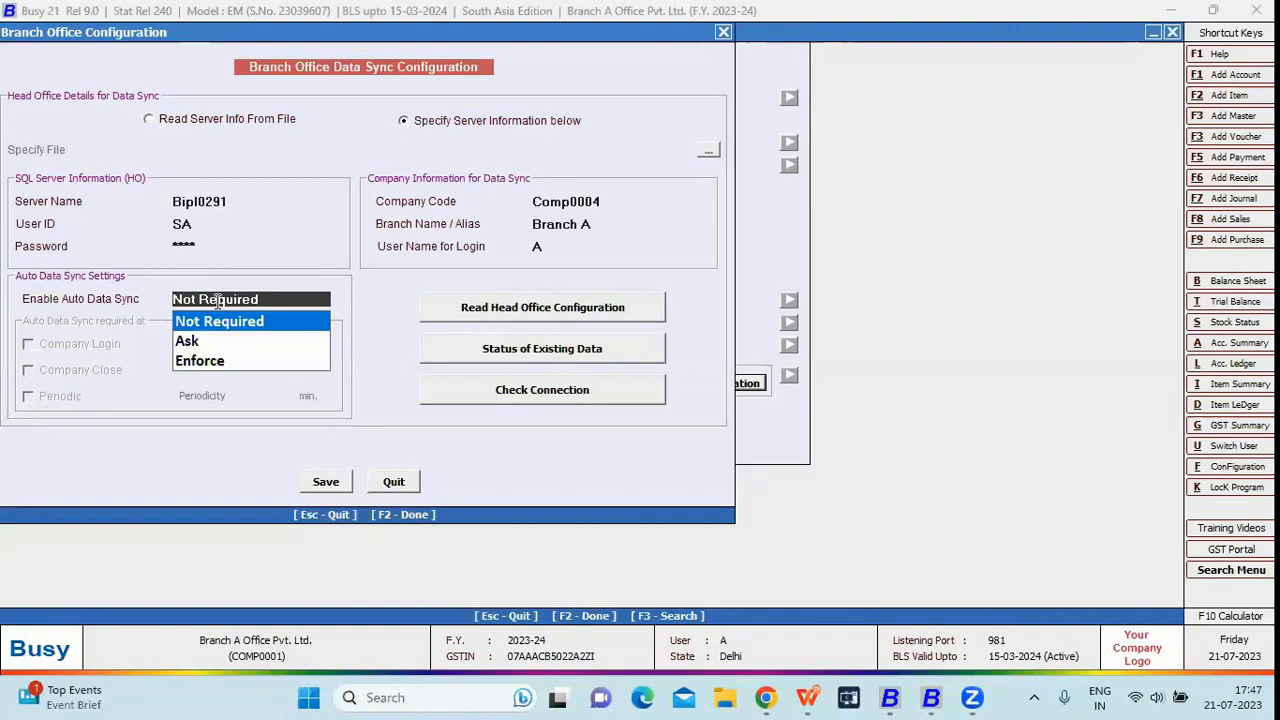
pyautogui.press('Down')
pyautogui.press('Return')
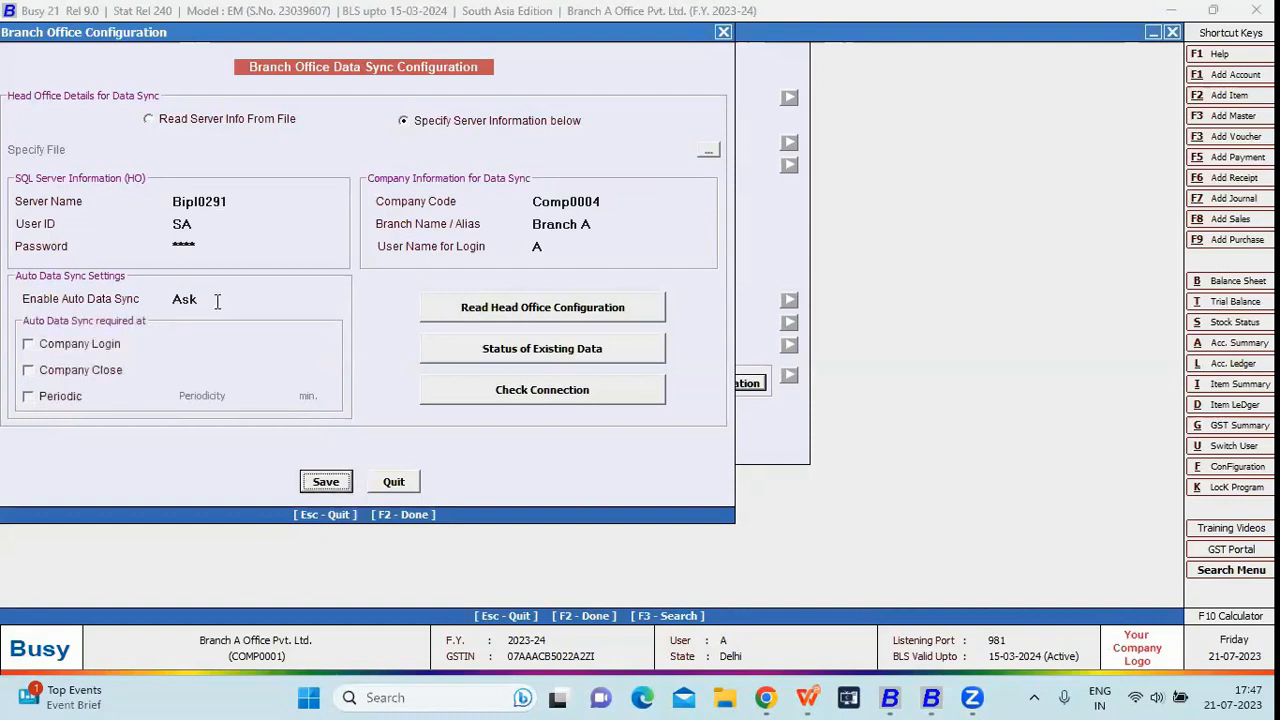
pyautogui.click(73, 345)
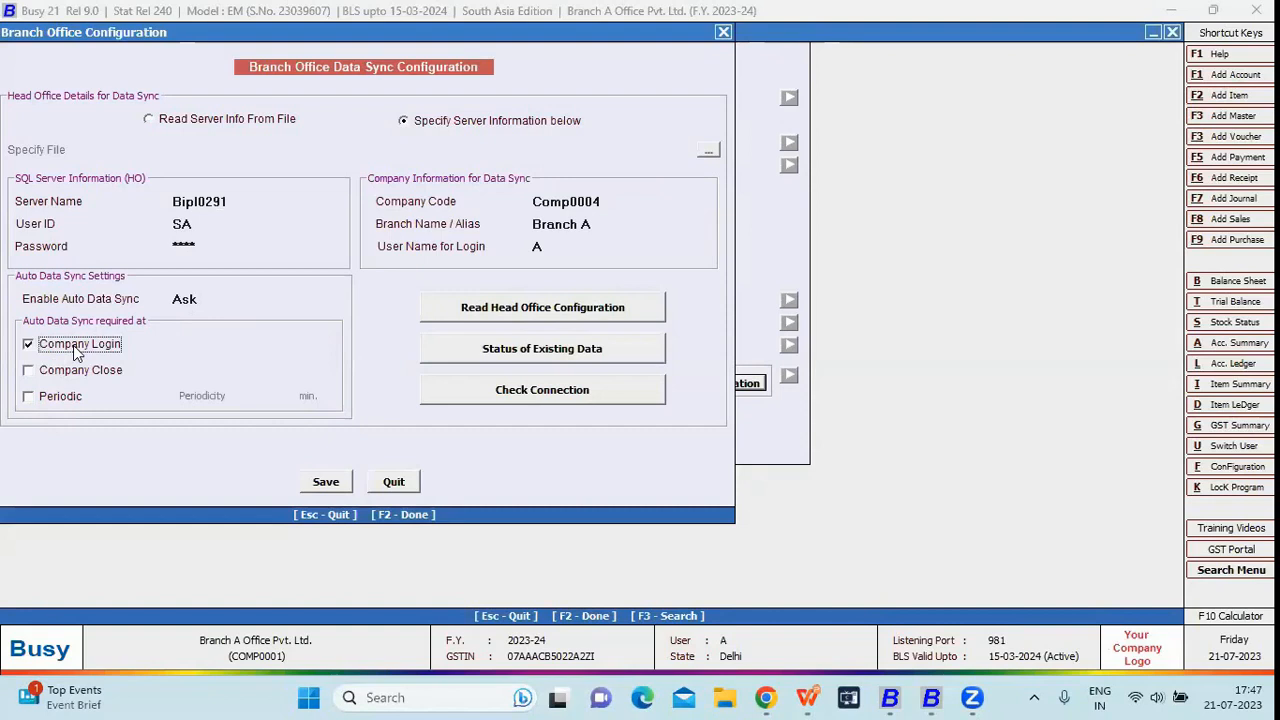
pyautogui.click(78, 372)
pyautogui.click(66, 400)
pyautogui.click(263, 397)
pyautogui.write('10')
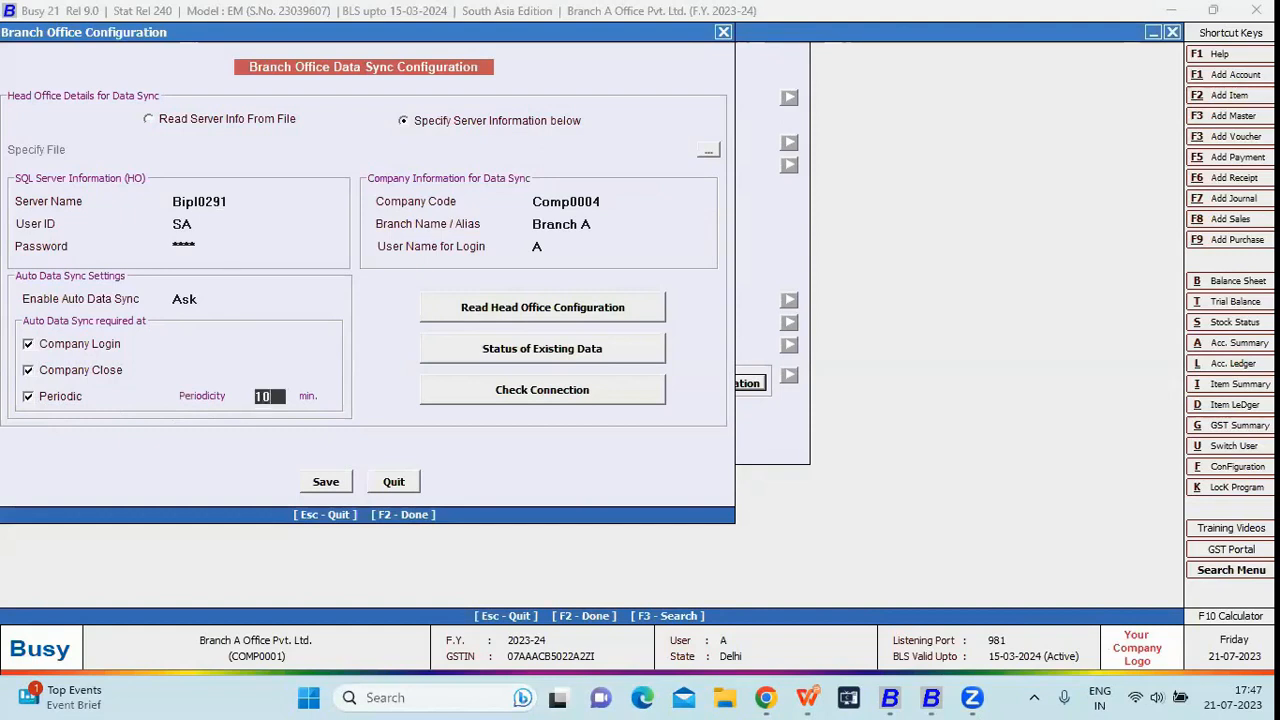
pyautogui.press('Return')
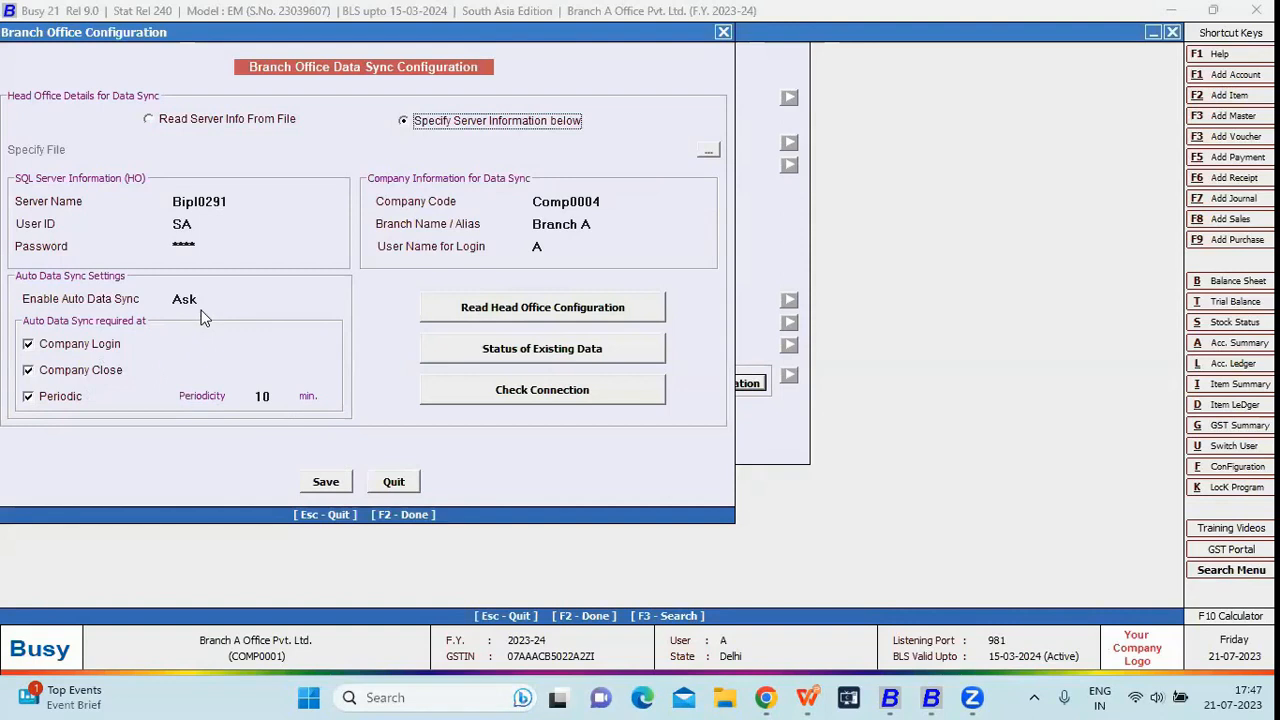
# - Try Enforce, then set auto data sync back to Not Required
pyautogui.click(195, 299)
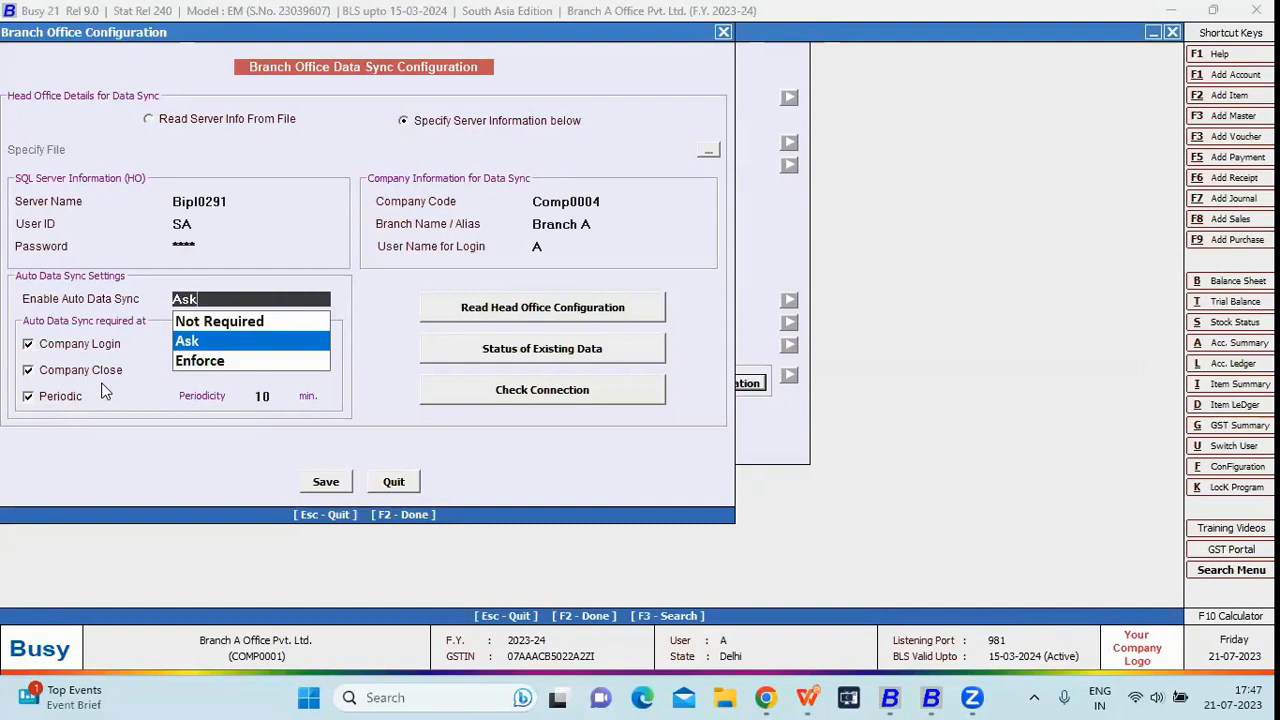
pyautogui.click(210, 362)
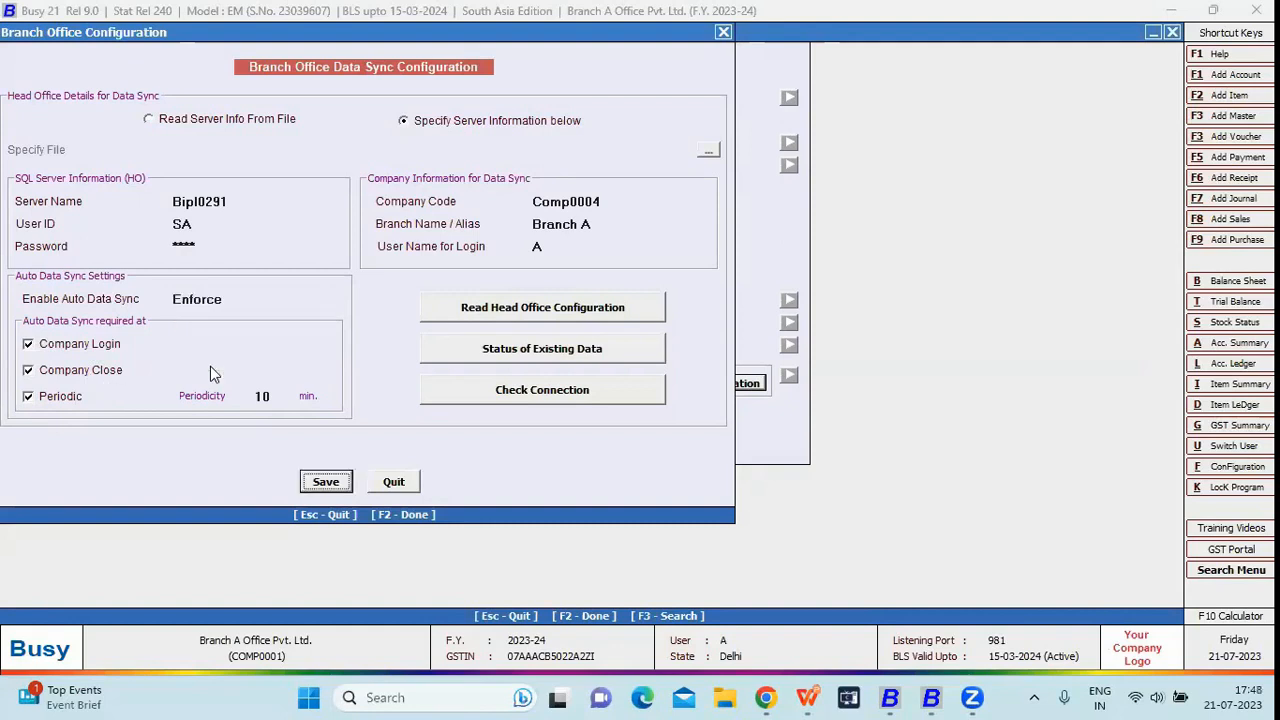
pyautogui.click(219, 300)
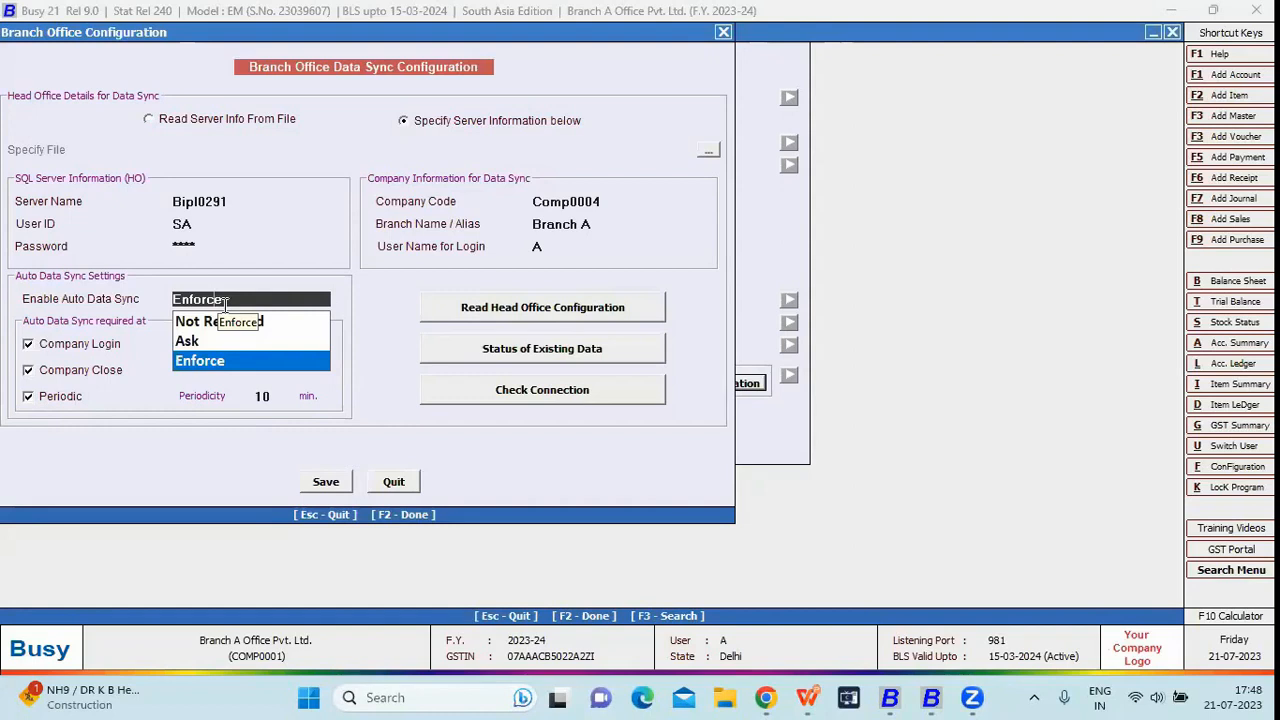
pyautogui.press('Up')
pyautogui.press('Up')
pyautogui.press('Return')
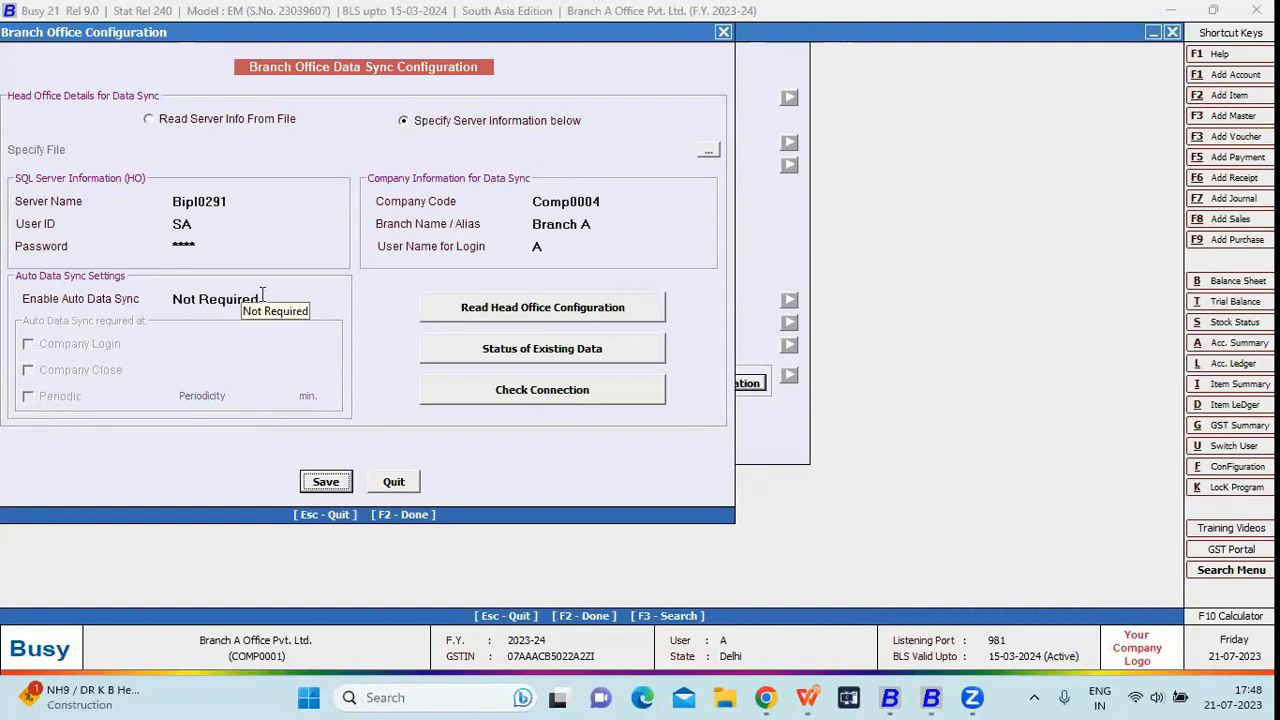
pyautogui.click(262, 293)
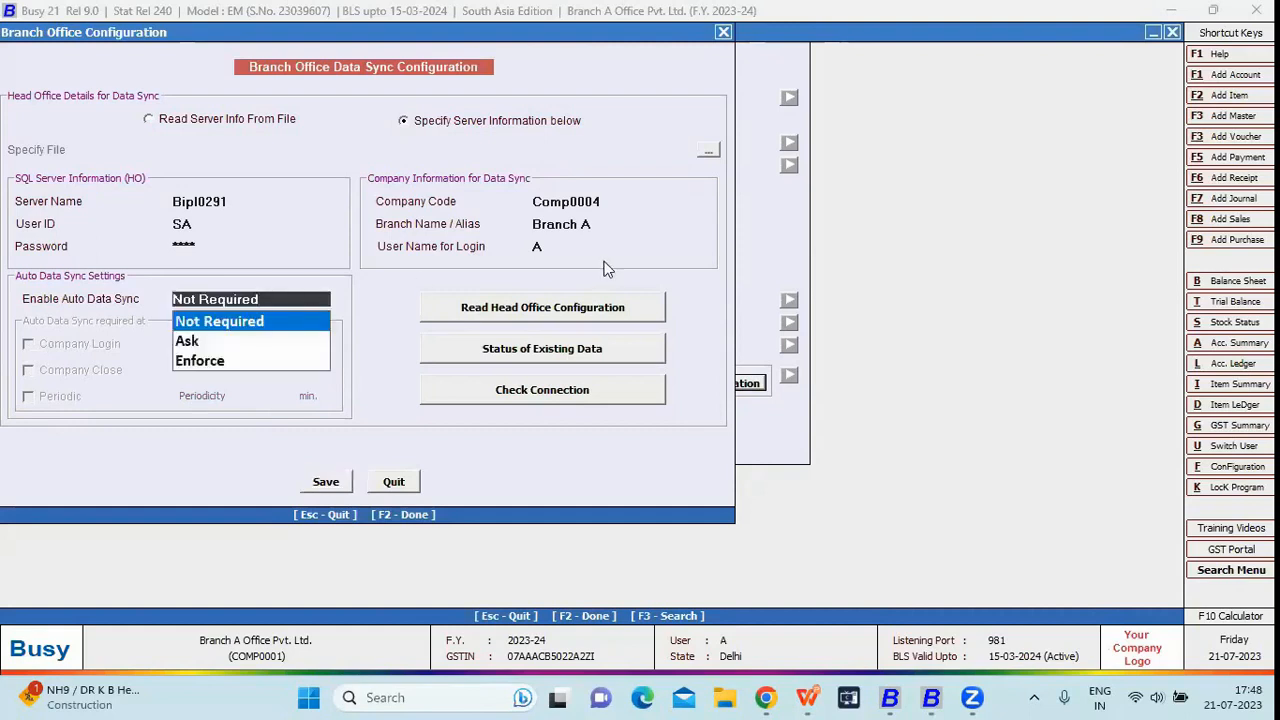
pyautogui.click(592, 202)
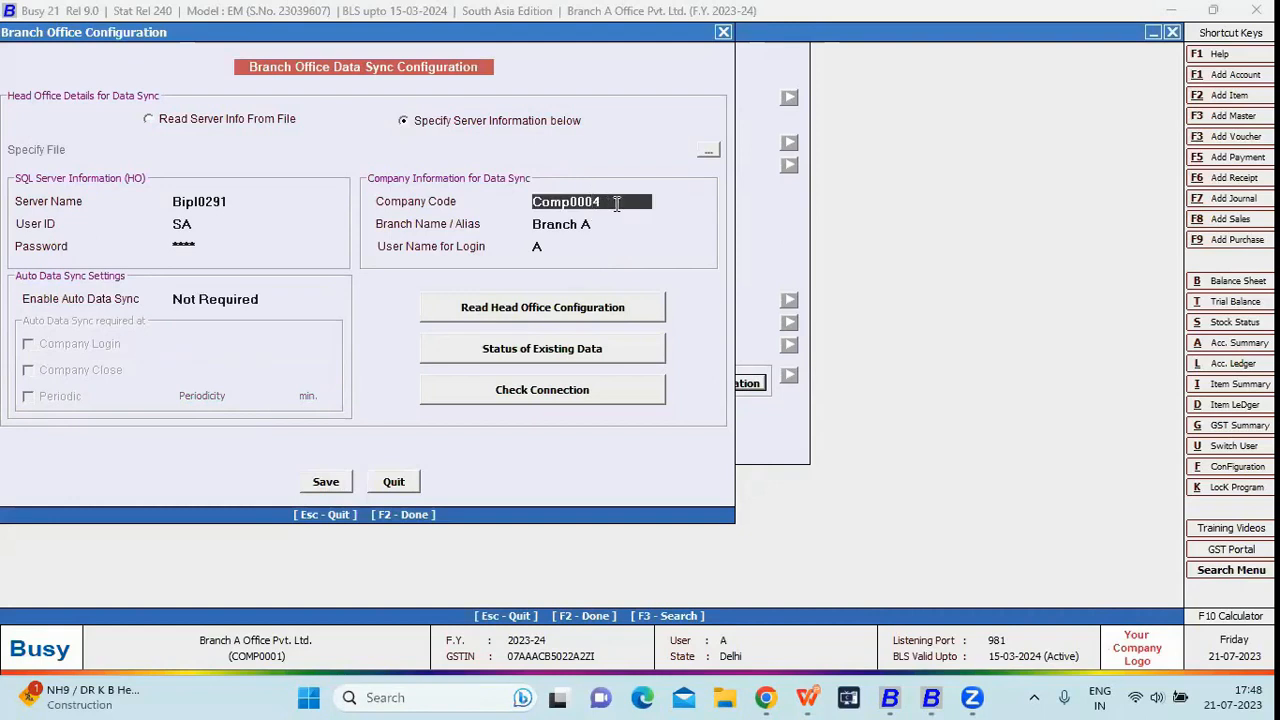
pyautogui.click(886, 697)
# - Open the HO-BO Management (Offline) company and log in as admin
pyautogui.press('Escape')
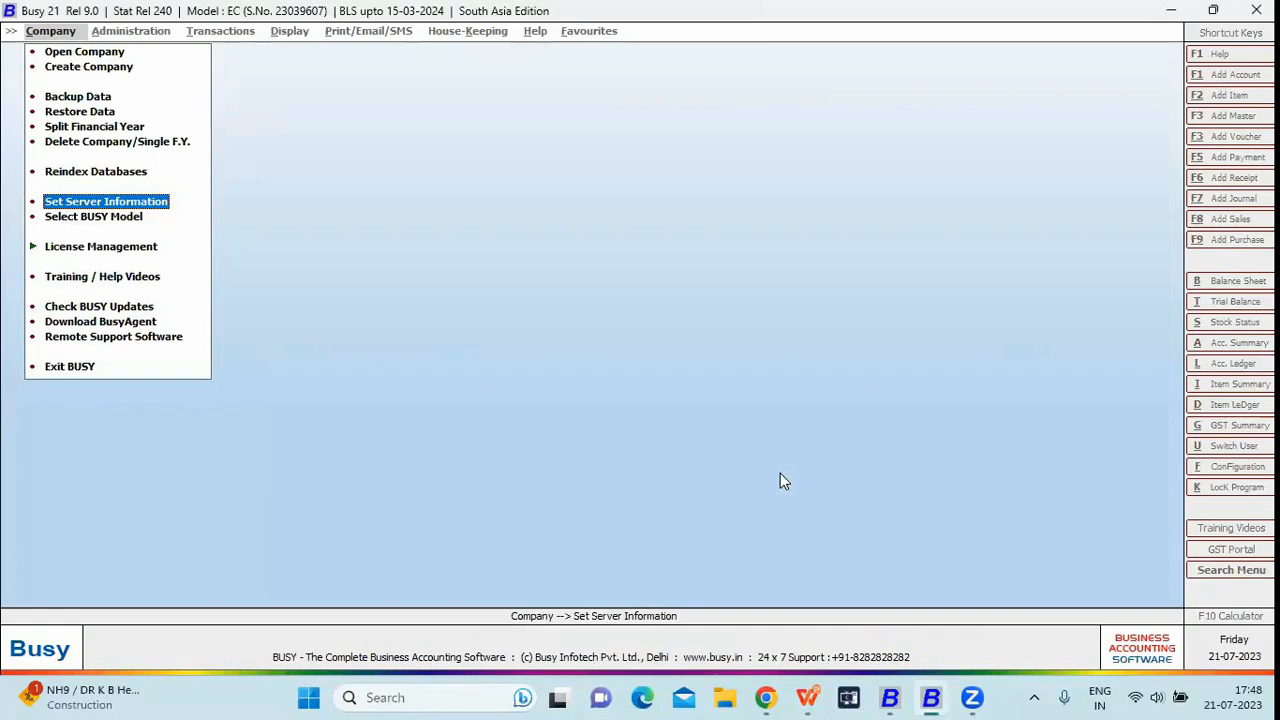
pyautogui.press('o')
pyautogui.press('Return')
pyautogui.press('Down')
pyautogui.press('Down')
pyautogui.press('Down')
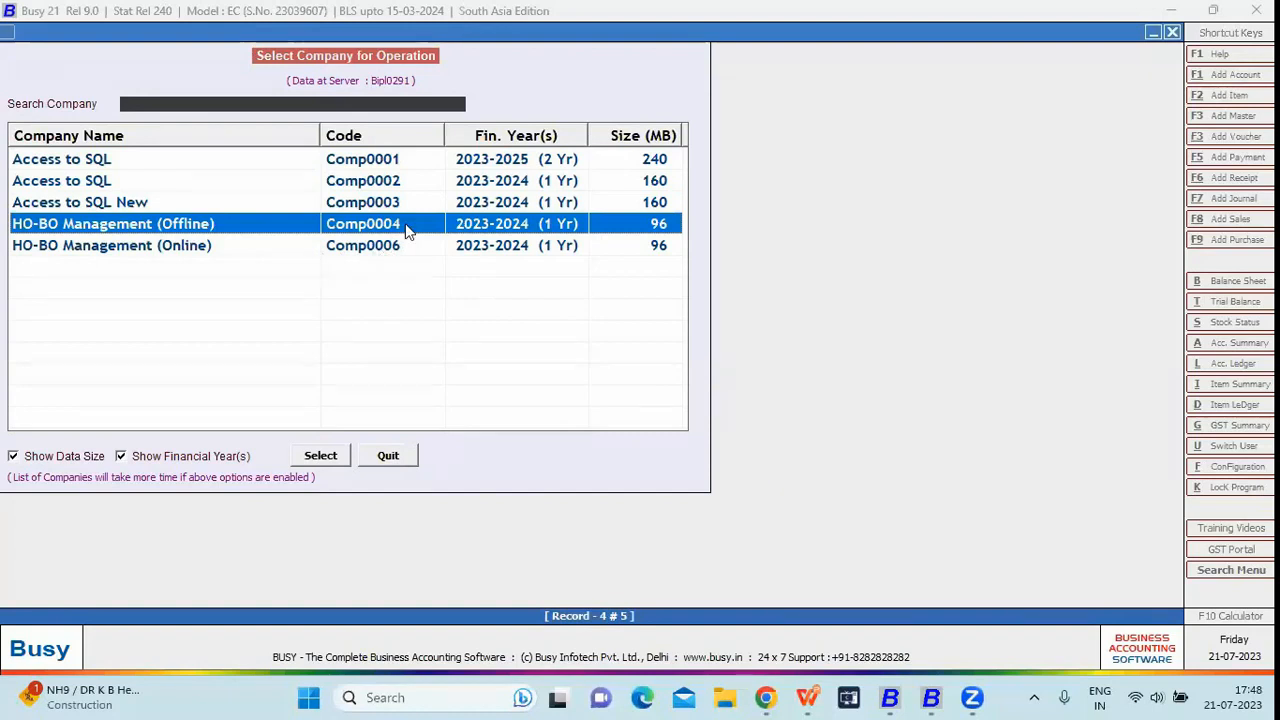
pyautogui.press('Return')
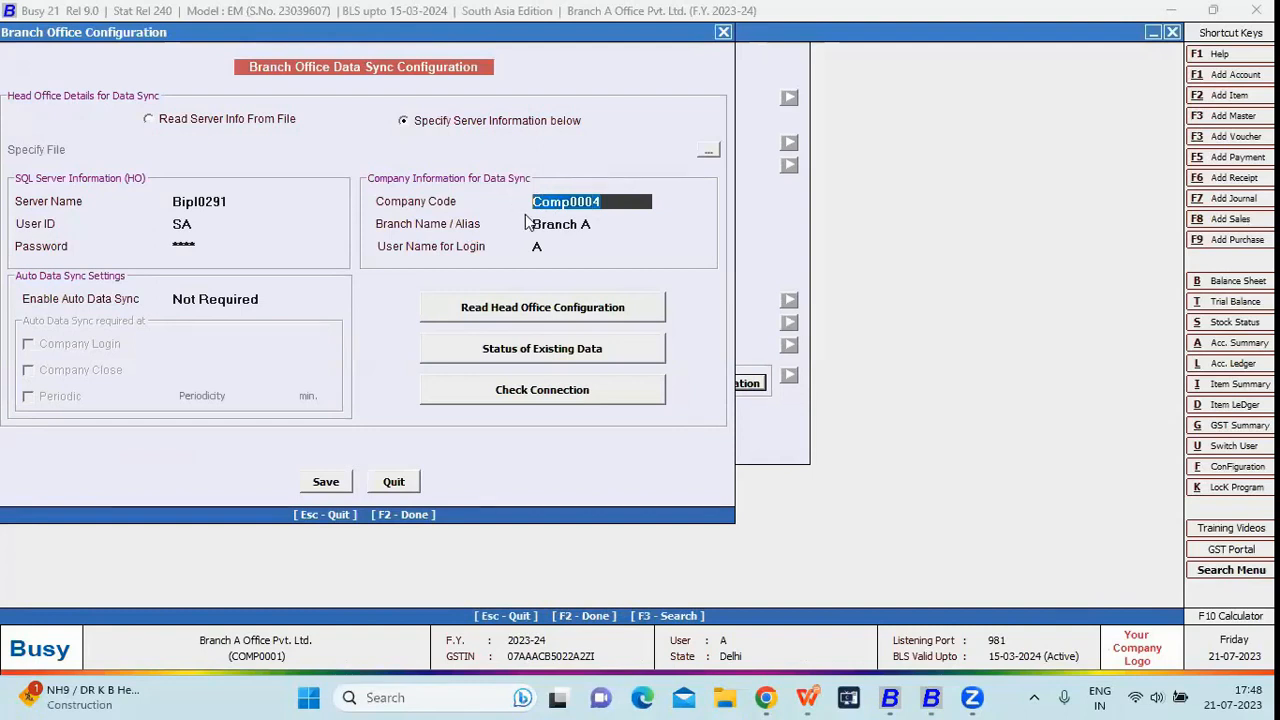
pyautogui.hotkey('alt', 'Tab')
pyautogui.press('Return')
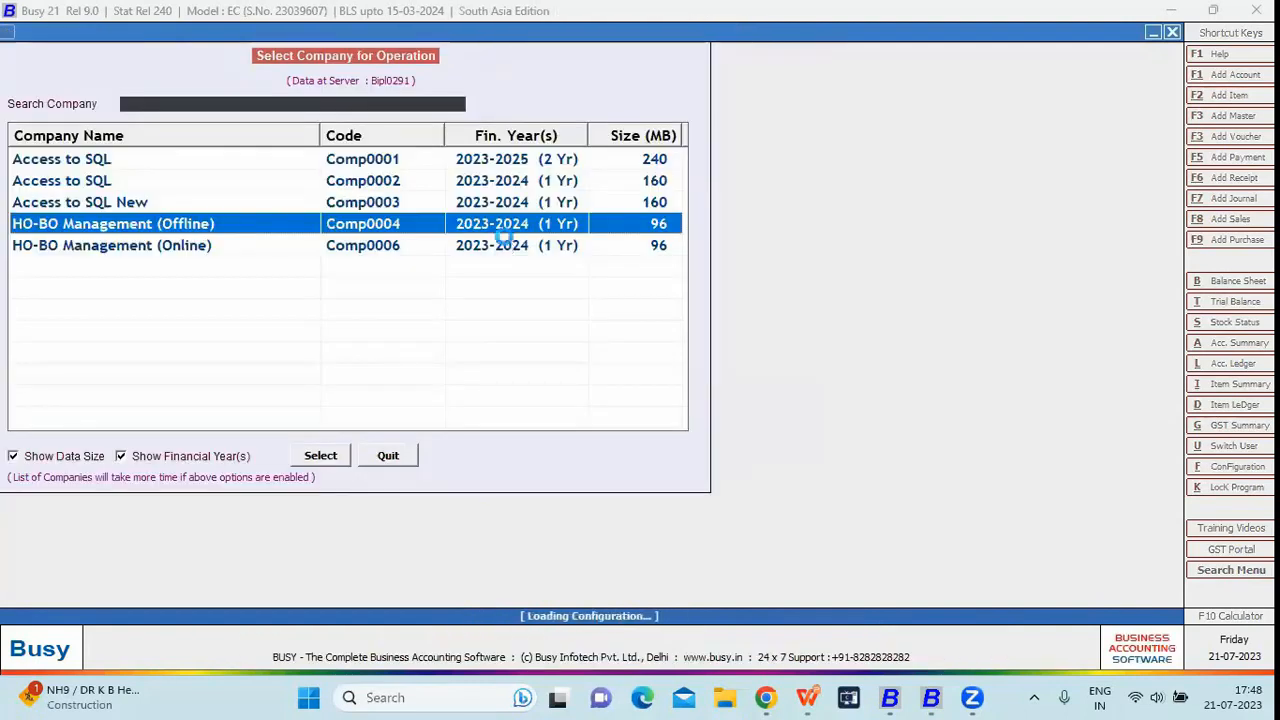
pyautogui.write('admin')
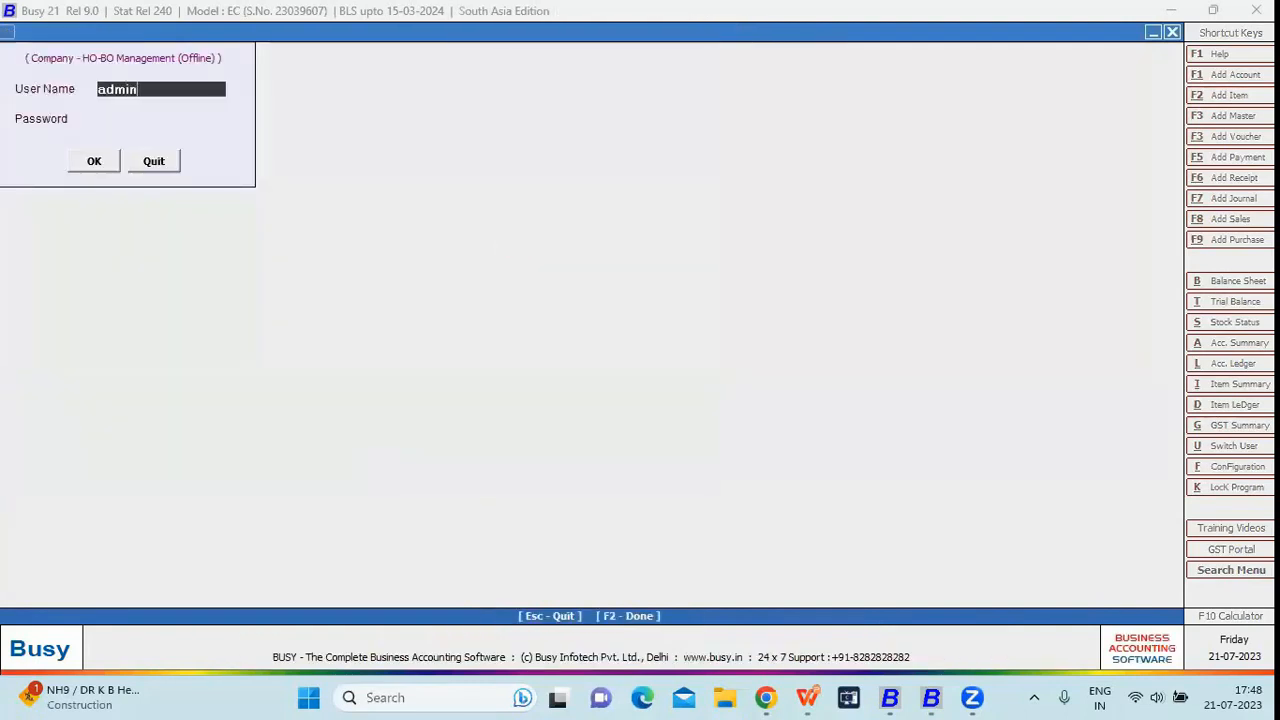
pyautogui.press('Return')
pyautogui.press('Return')
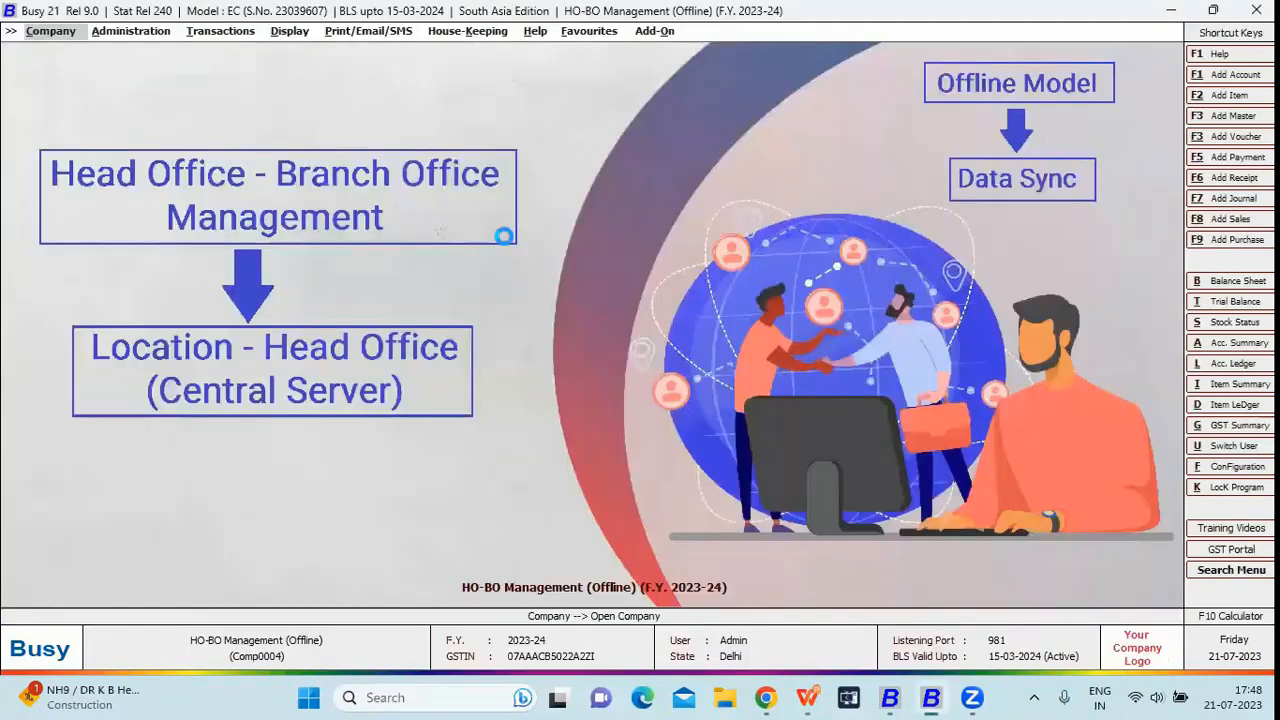
# - Review the Admin user's settings in Modify User, then leave without changes
pyautogui.hotkey('alt', 'a')
pyautogui.press('Down')
pyautogui.press('Down')
pyautogui.press('Right')
pyautogui.press('Down')
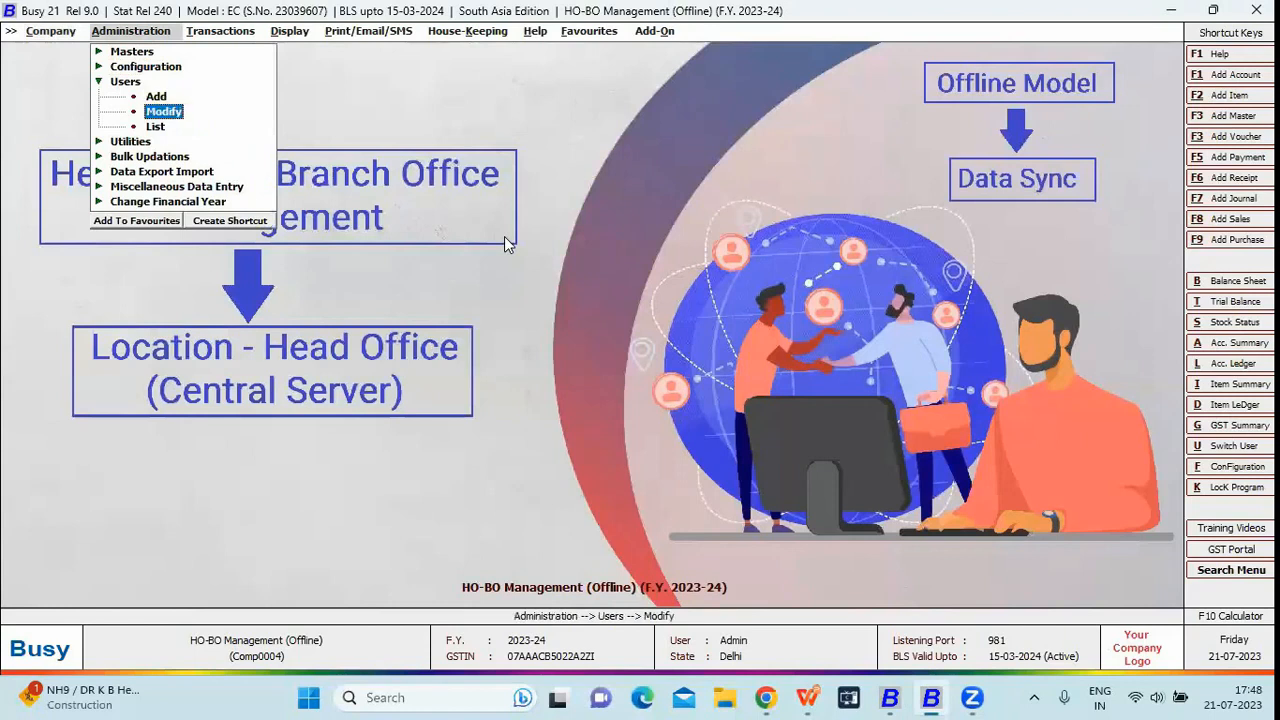
pyautogui.press('Return')
pyautogui.press('Down')
pyautogui.press('Return')
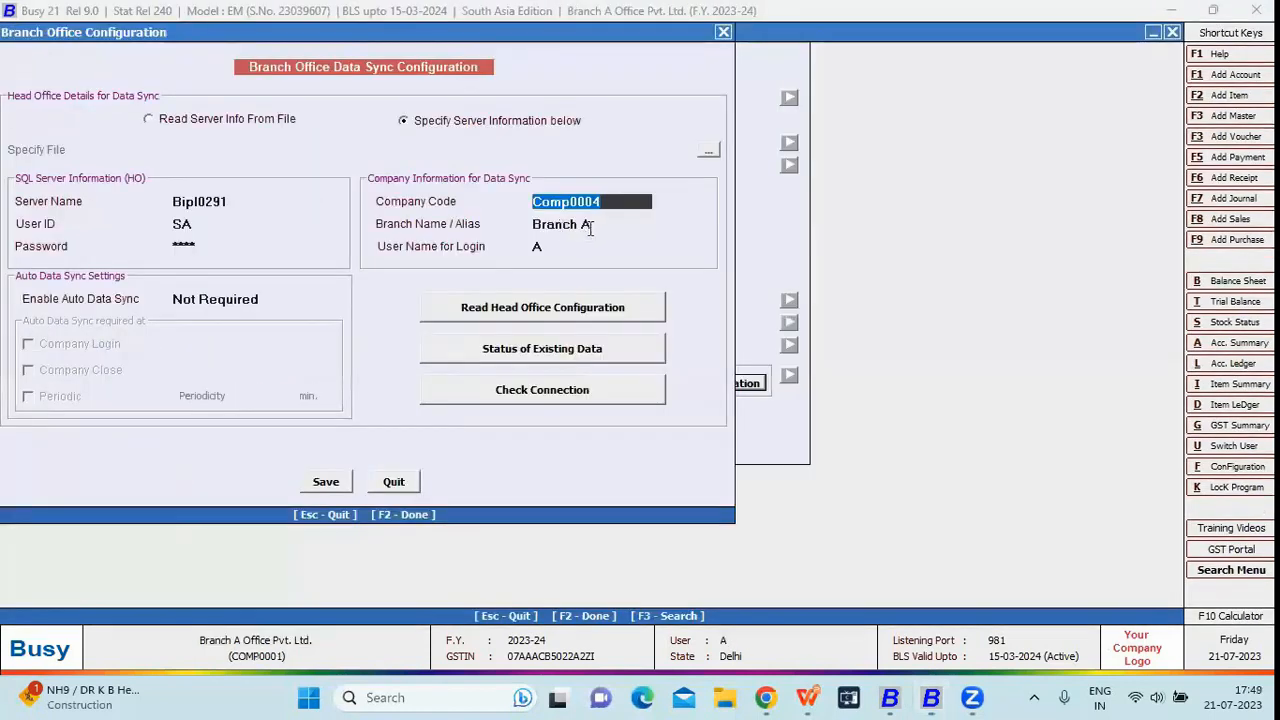
pyautogui.press('Return')
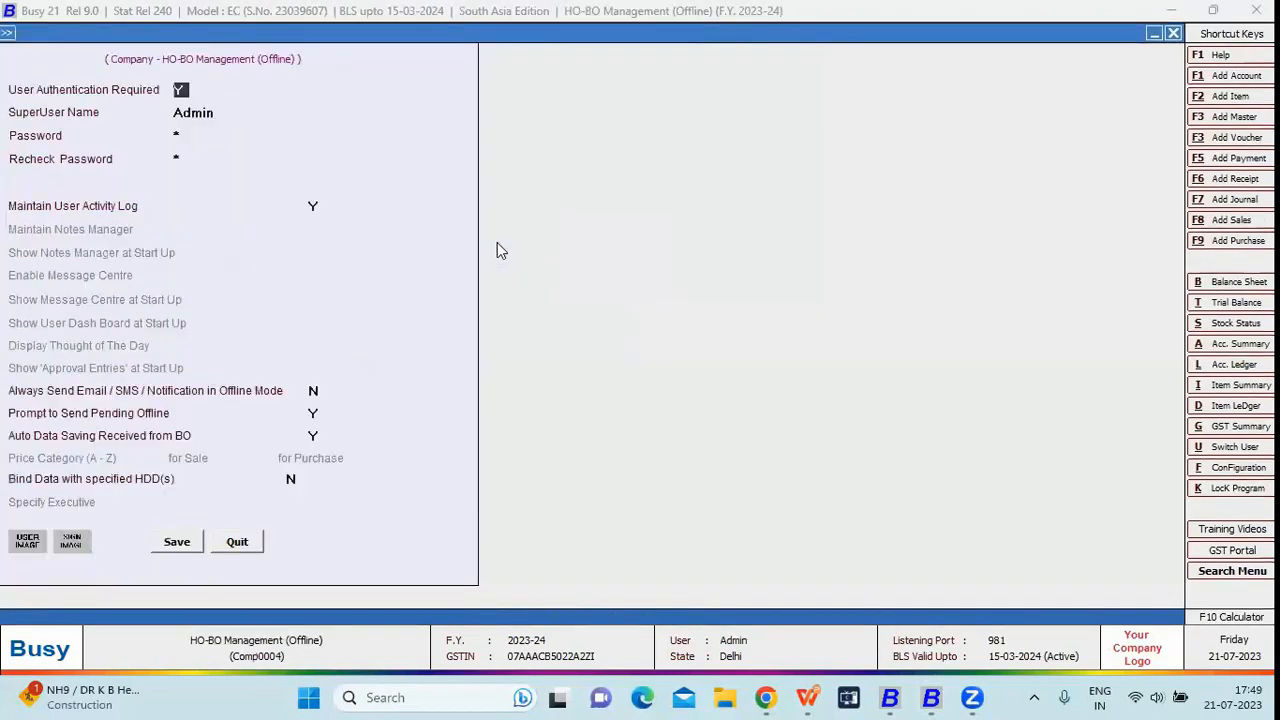
pyautogui.press('Escape')
pyautogui.press('Return')
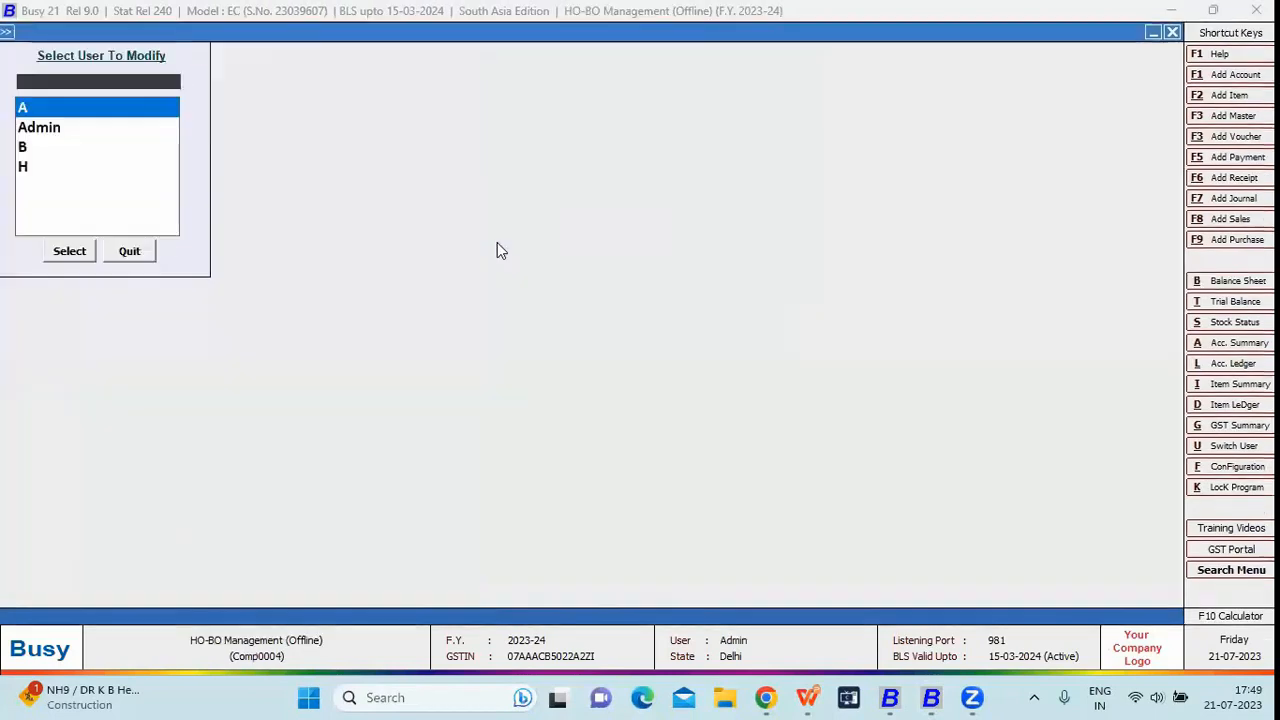
# - Open user A in Modify User and confirm its branch is Branch A
pyautogui.press('Down')
pyautogui.write('A')
pyautogui.press('Return')
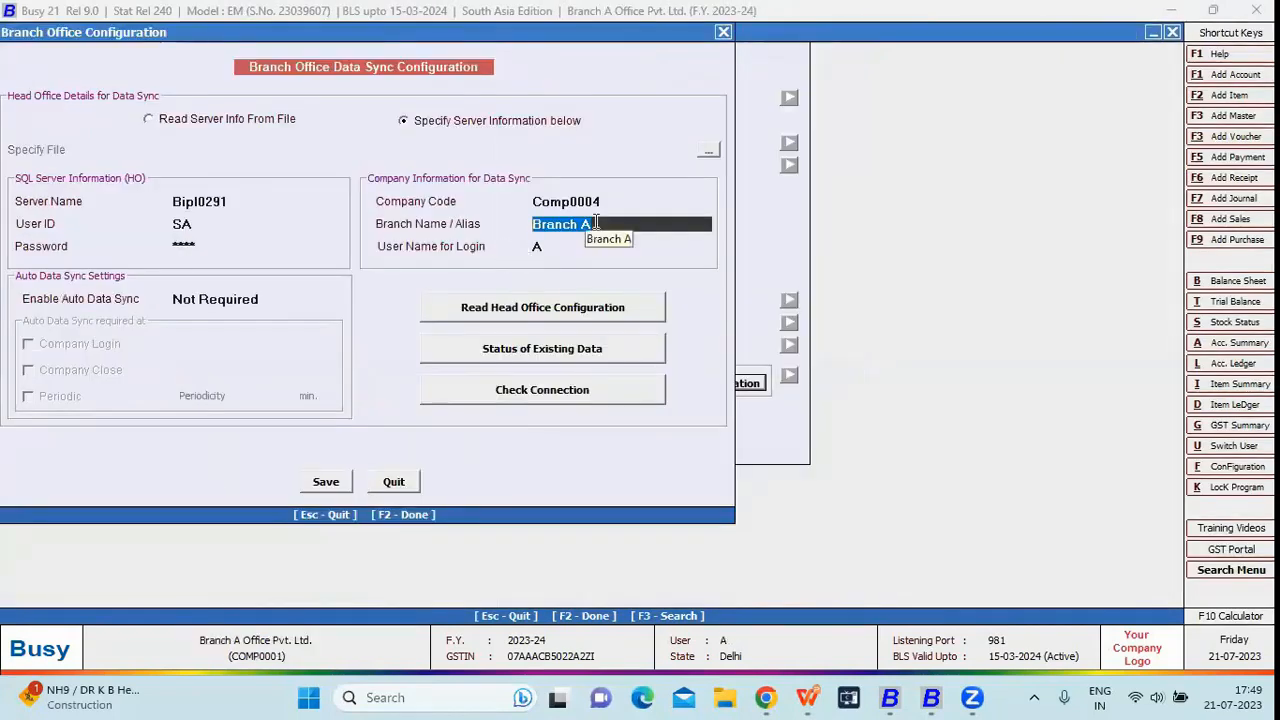
pyautogui.click(565, 249)
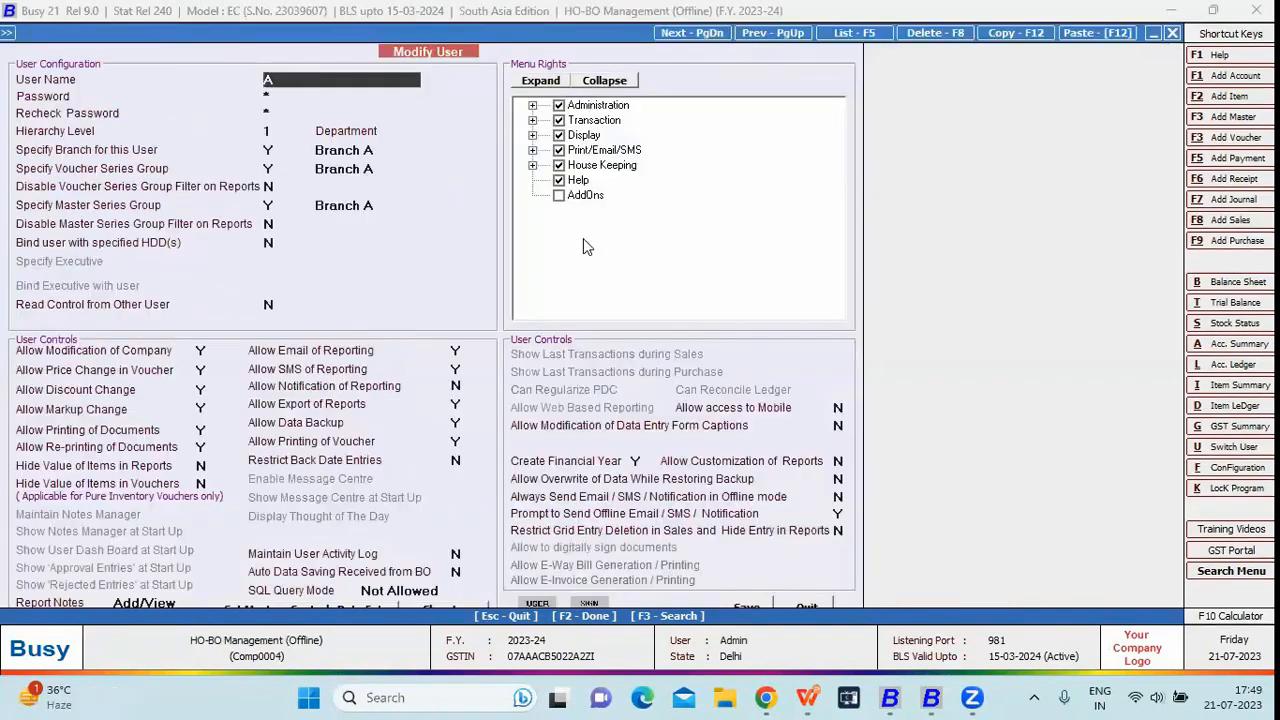
pyautogui.press('Escape')
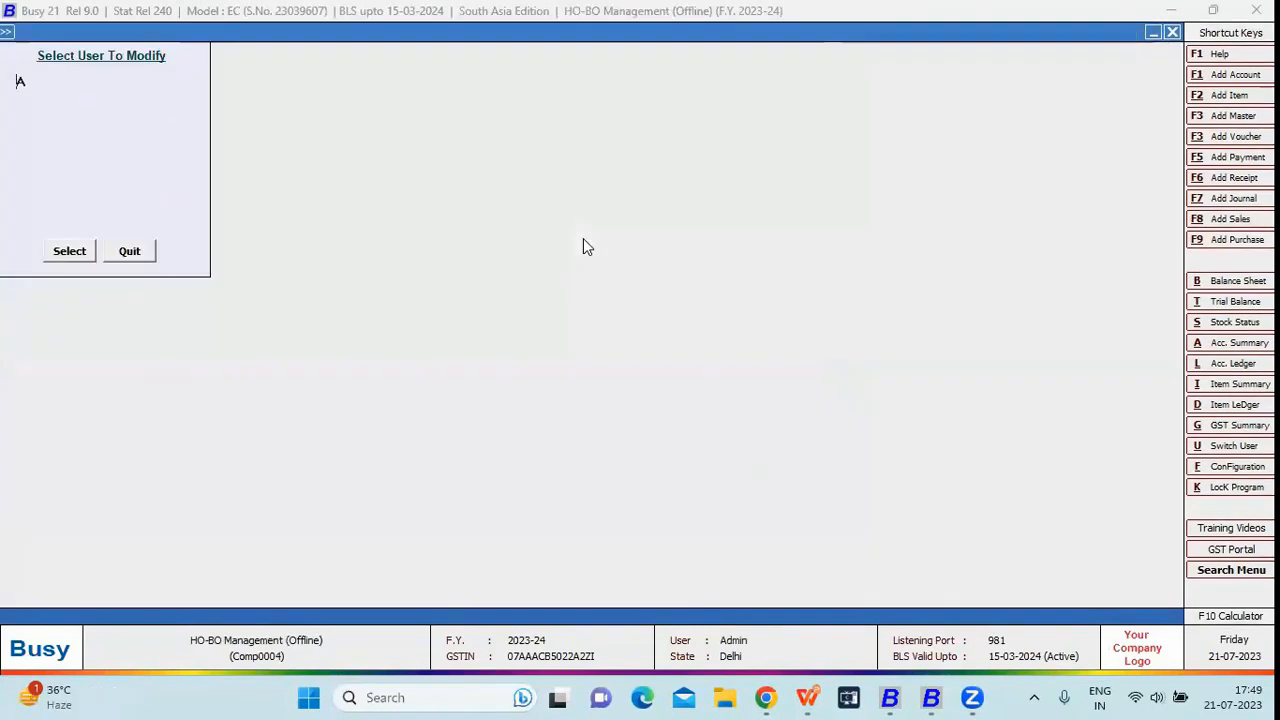
pyautogui.press('Return')
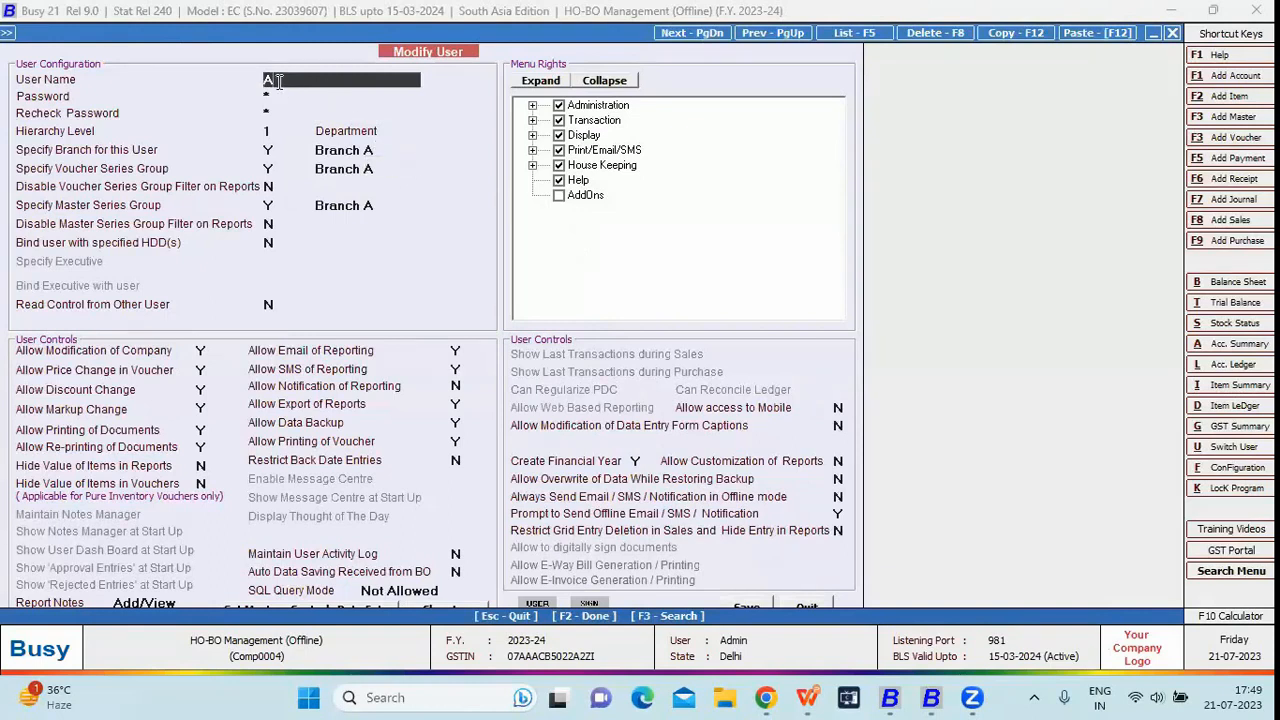
pyautogui.press('Return')
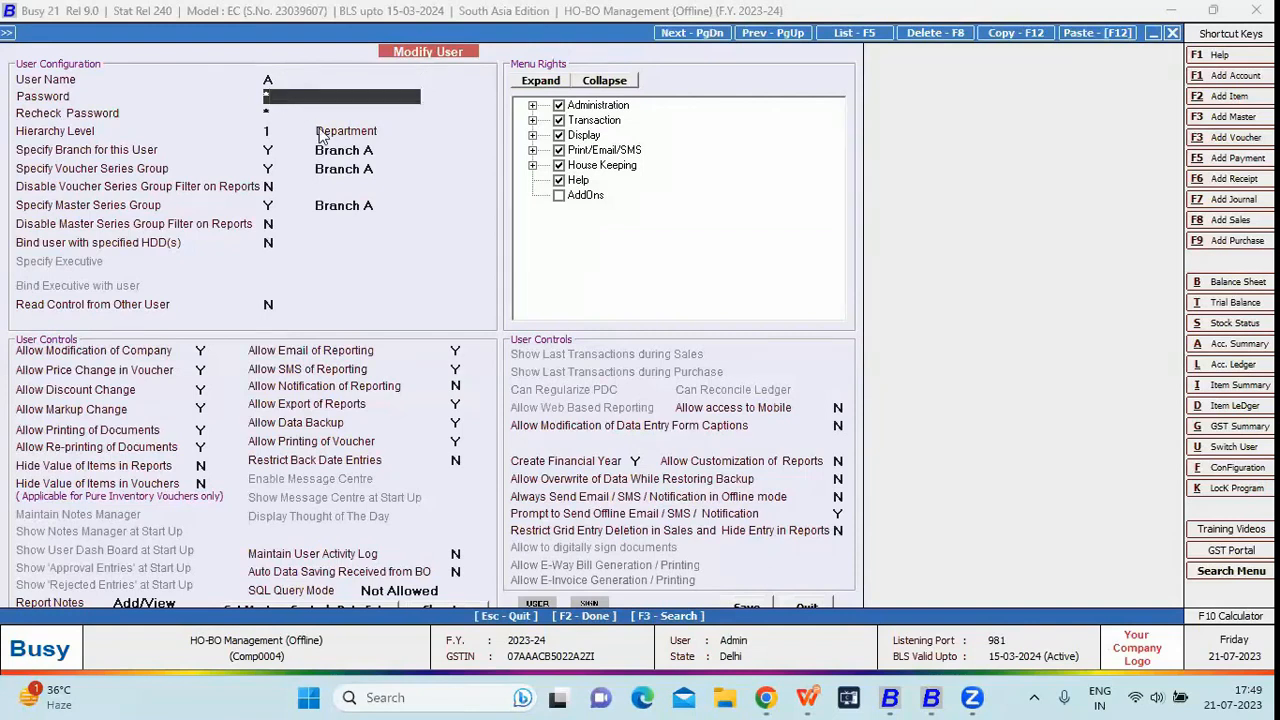
pyautogui.click(346, 150)
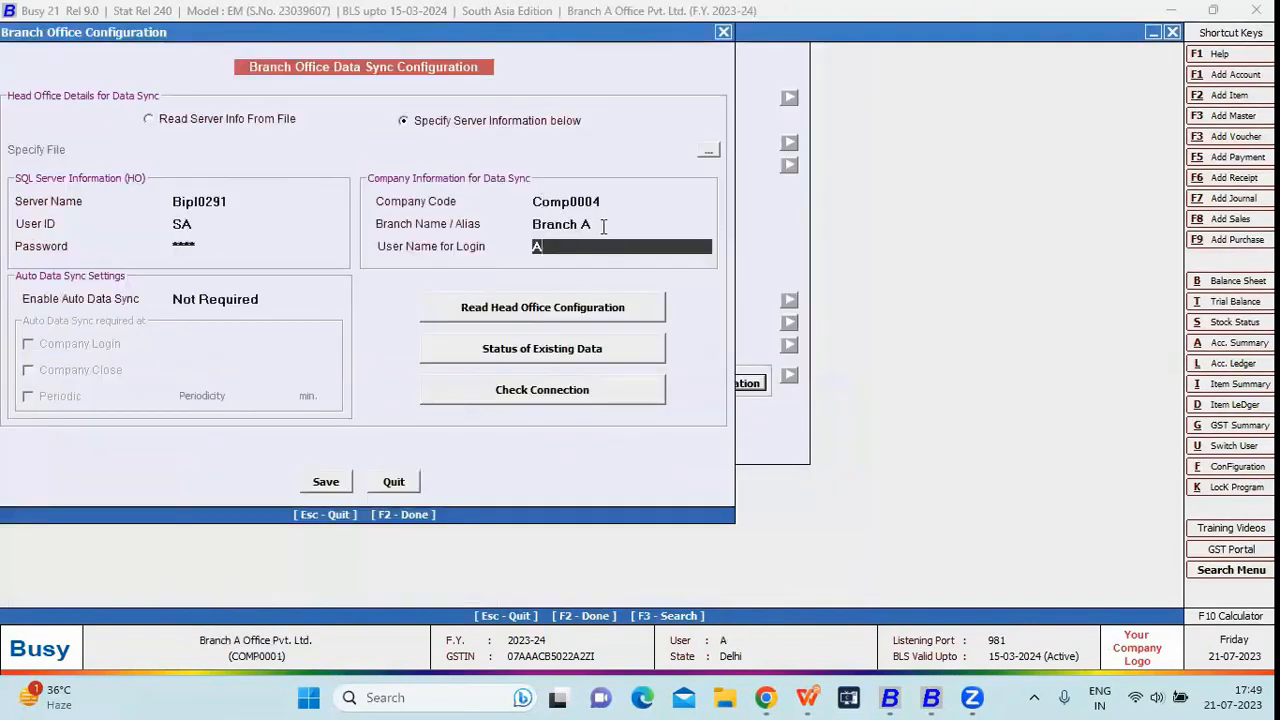
# - On Branch A Office's sync configuration, select the Branch A alias and move to the login user
pyautogui.click(603, 225)
pyautogui.moveTo(603, 225); pyautogui.dragTo(508, 240)
pyautogui.press('Return')
# - Set login user A, read the head office configuration, verify the connection, and save without sending existing data
pyautogui.press('Return')
pyautogui.click(563, 309)
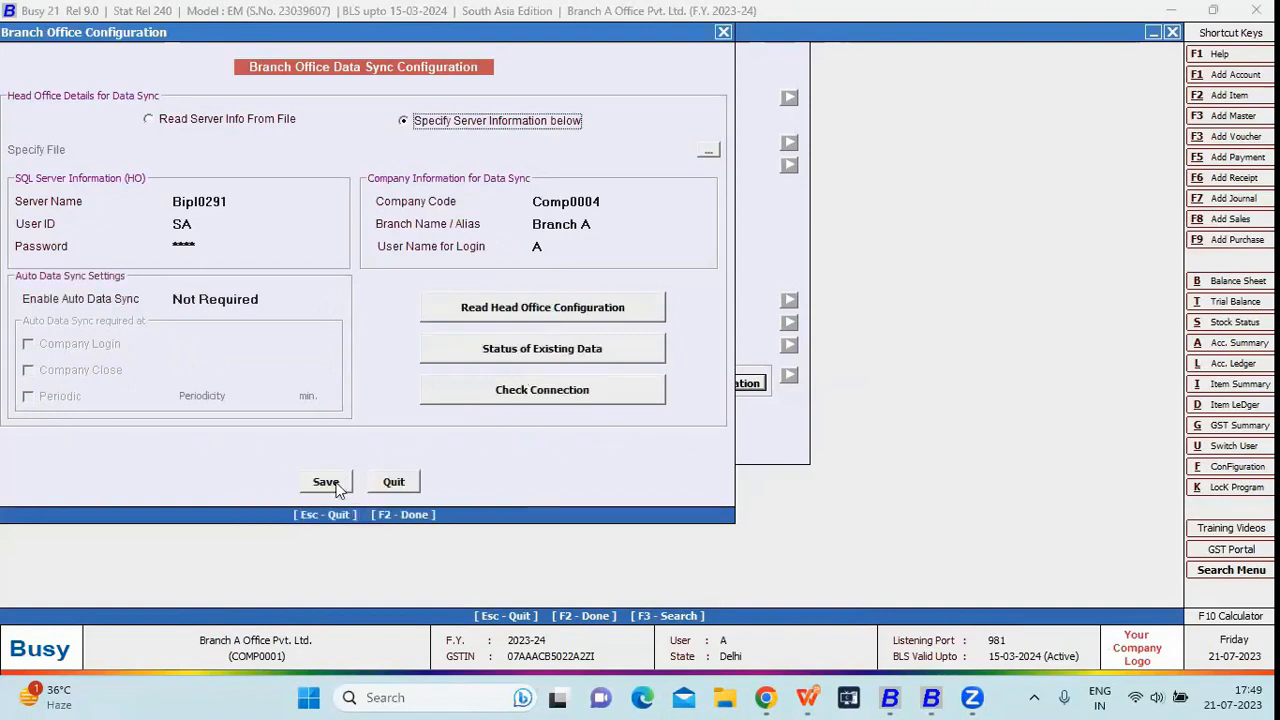
pyautogui.click(486, 389)
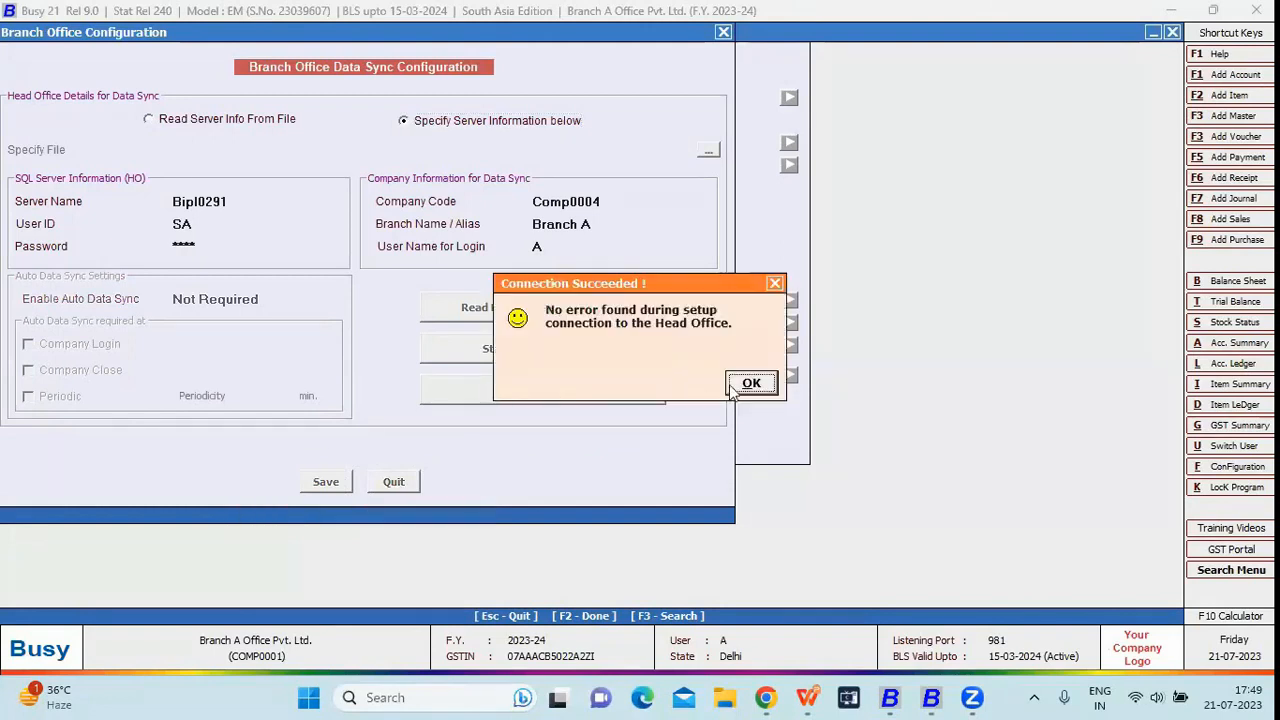
pyautogui.press('Return')
pyautogui.click(521, 357)
pyautogui.click(763, 379)
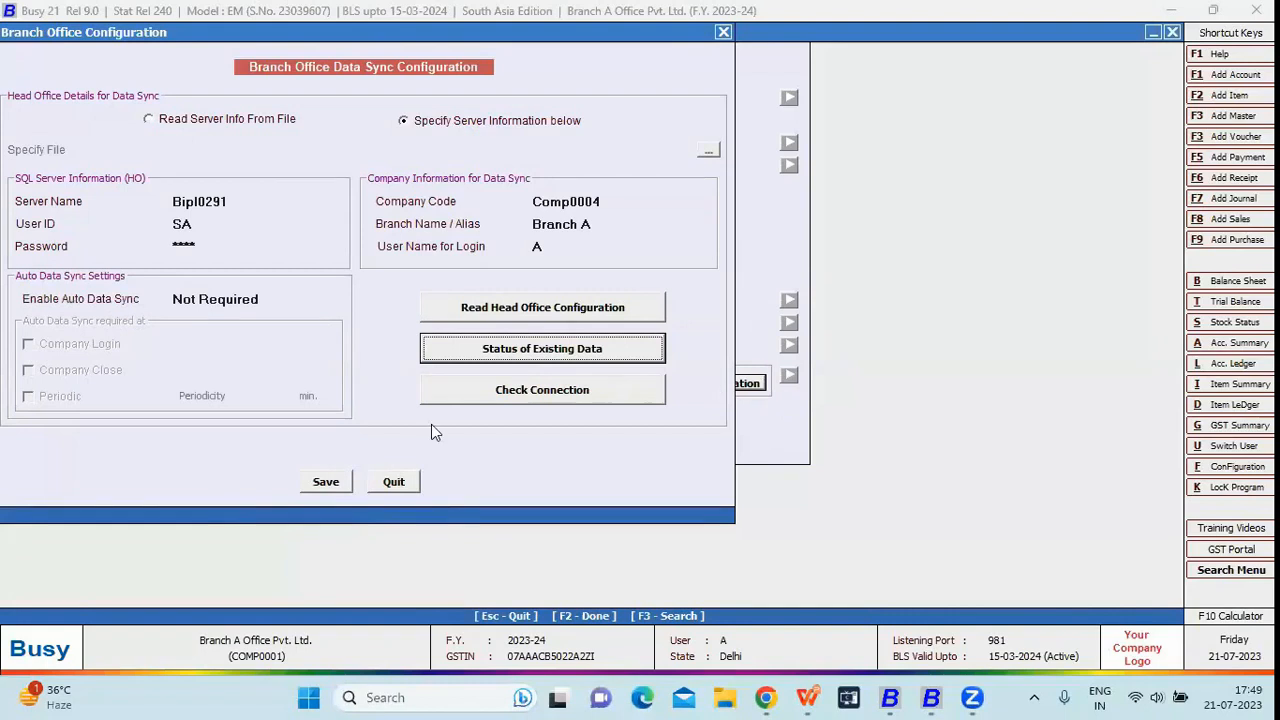
pyautogui.click(326, 480)
pyautogui.click(362, 432)
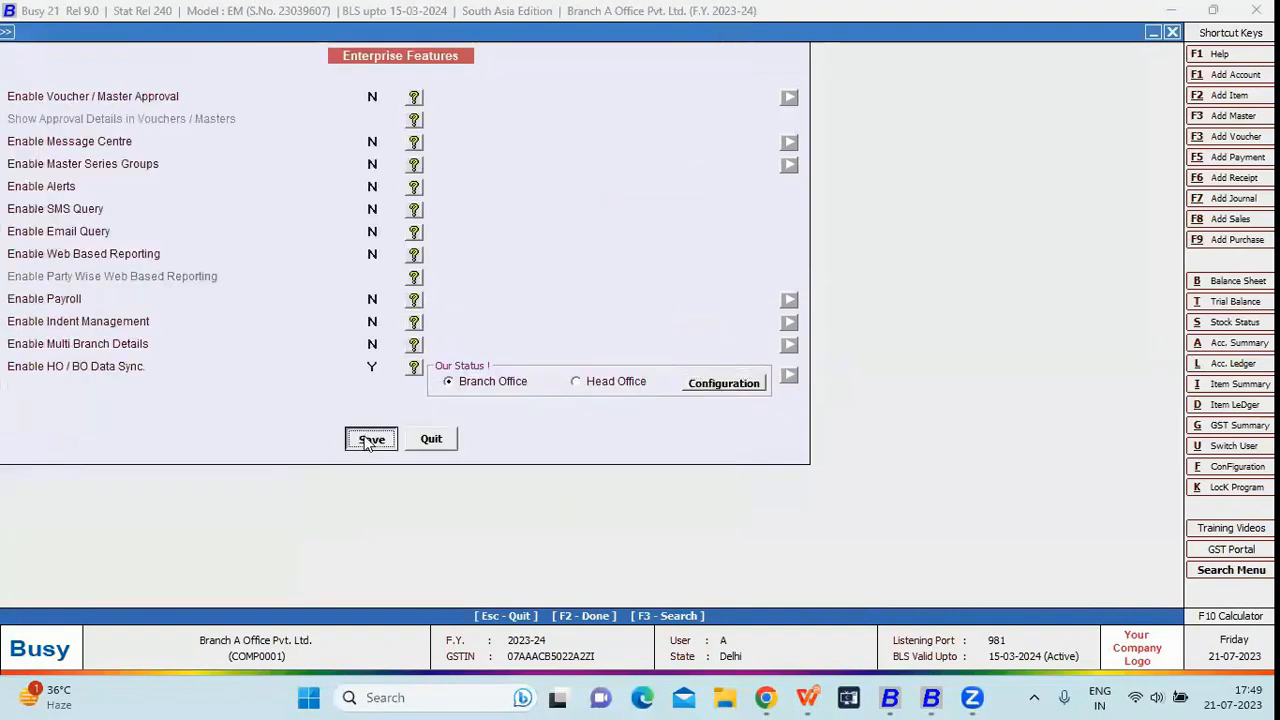
# - Open sales voucher SV/BA/33 for modification from Transactions > Sales
pyautogui.press('Escape')
pyautogui.press('Left')
pyautogui.press('Right')
pyautogui.press('Right')
pyautogui.press('Down')
pyautogui.press('Up')
pyautogui.press('Right')
pyautogui.press('Down')
pyautogui.press('Return')
pyautogui.press('Return')
pyautogui.press('Return')
pyautogui.press('Return')
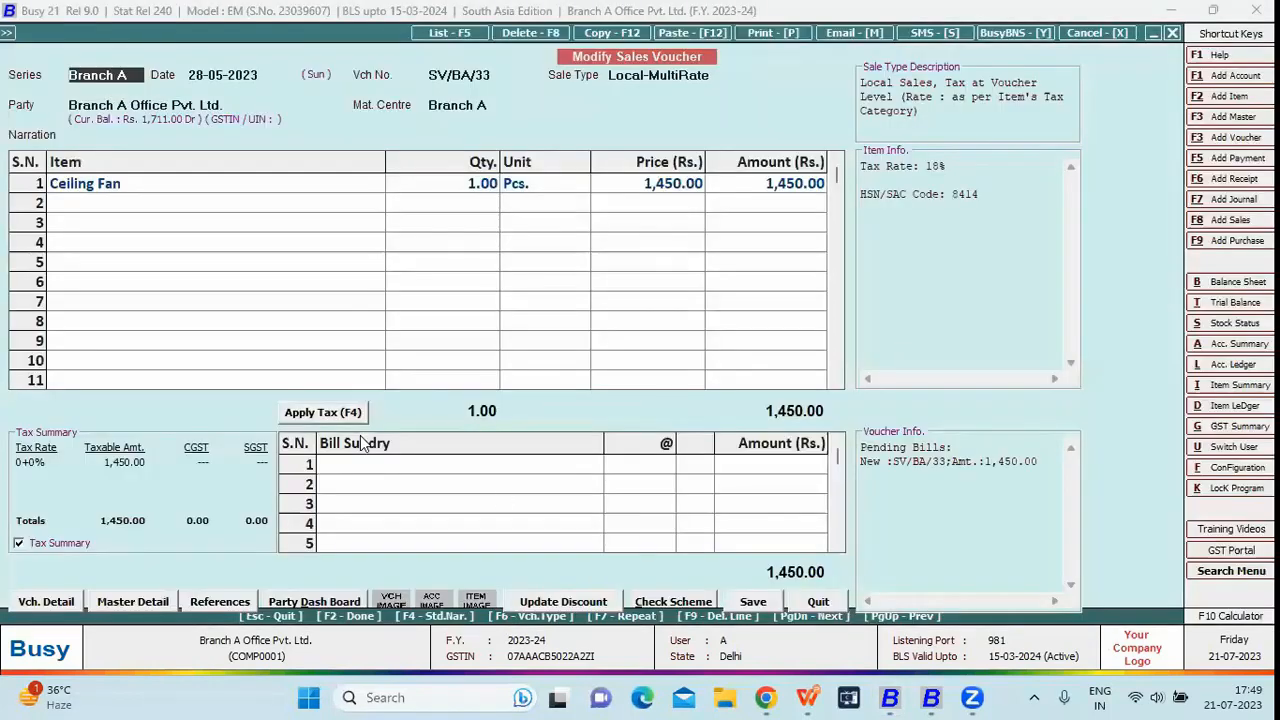
# - In the Head Office window, open Branch A sales voucher SV/BA/32 for modification
pyautogui.click(932, 698)
pyautogui.click(804, 600)
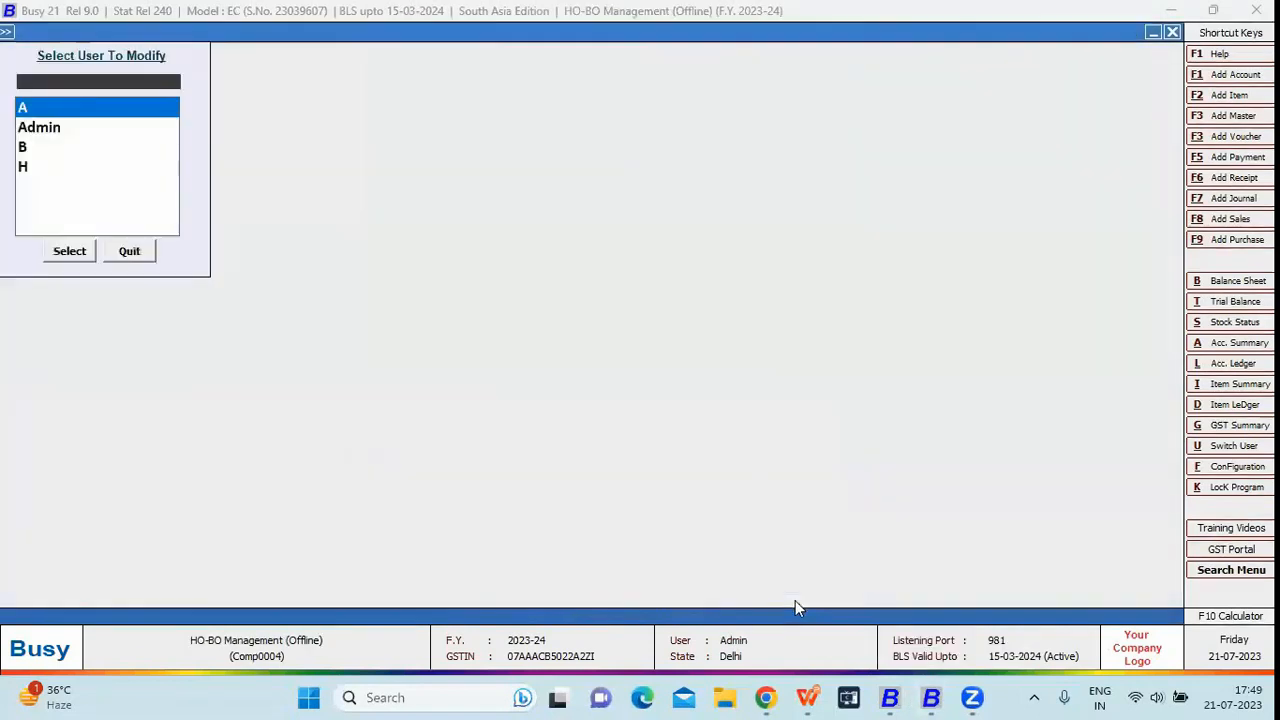
pyautogui.press('Escape')
pyautogui.press('Right')
pyautogui.press('Up')
pyautogui.press('Up')
pyautogui.press('Down')
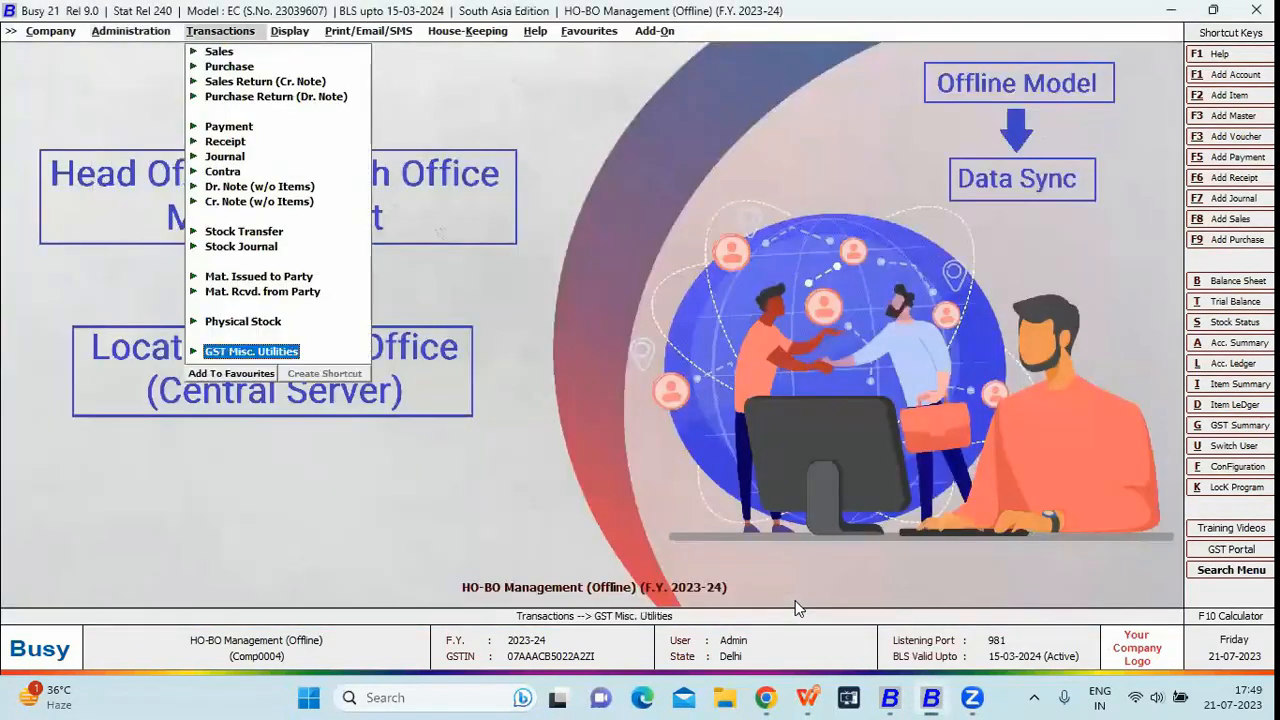
pyautogui.press('Down')
pyautogui.press('Down')
pyautogui.press('Up')
pyautogui.press('Return')
pyautogui.press('Down')
pyautogui.press('Return')
pyautogui.press('Return')
pyautogui.press('Return')
pyautogui.press('Return')
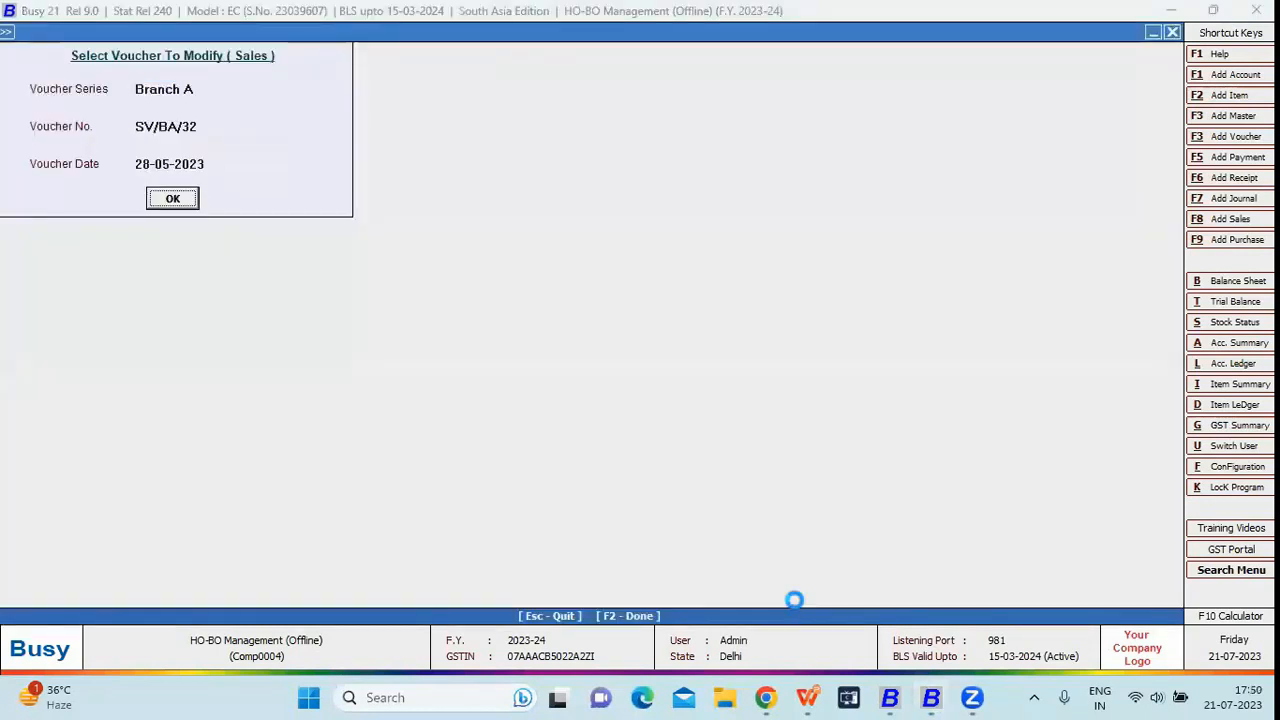
pyautogui.press('Return')
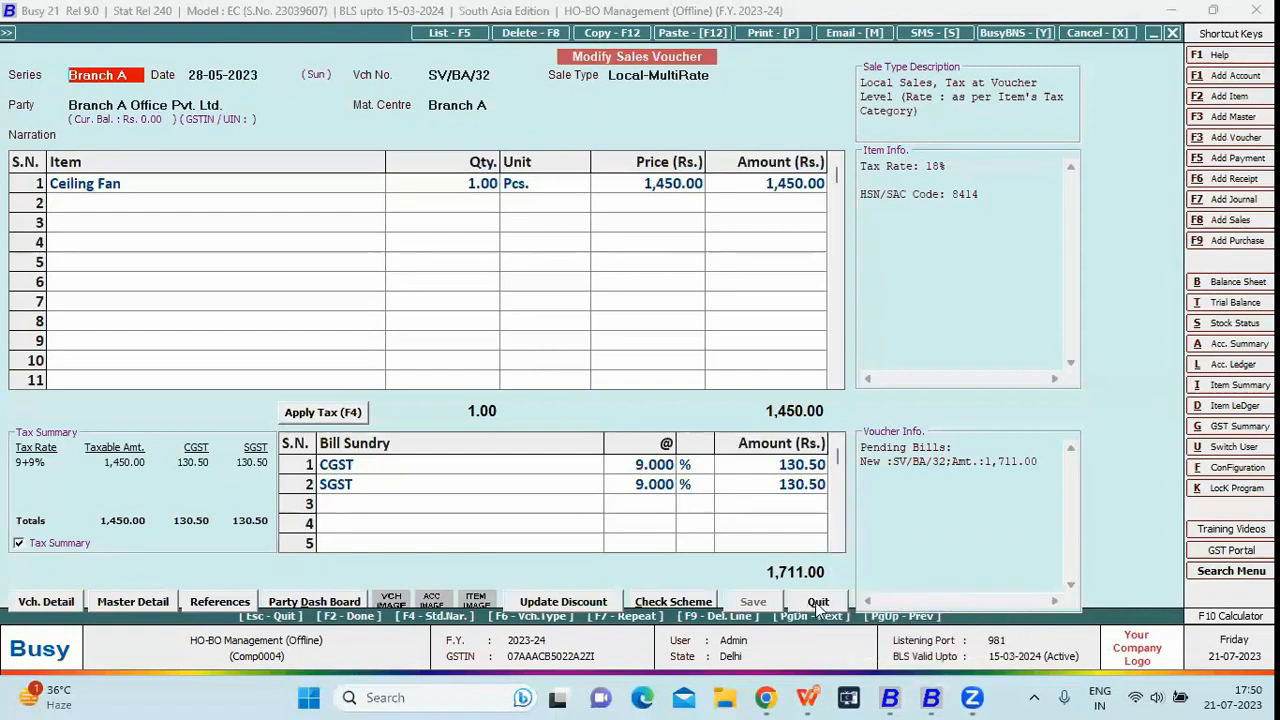
# - Back in Branch A Office, close voucher SV/BA/33 and move toward Administration
pyautogui.click(890, 697)
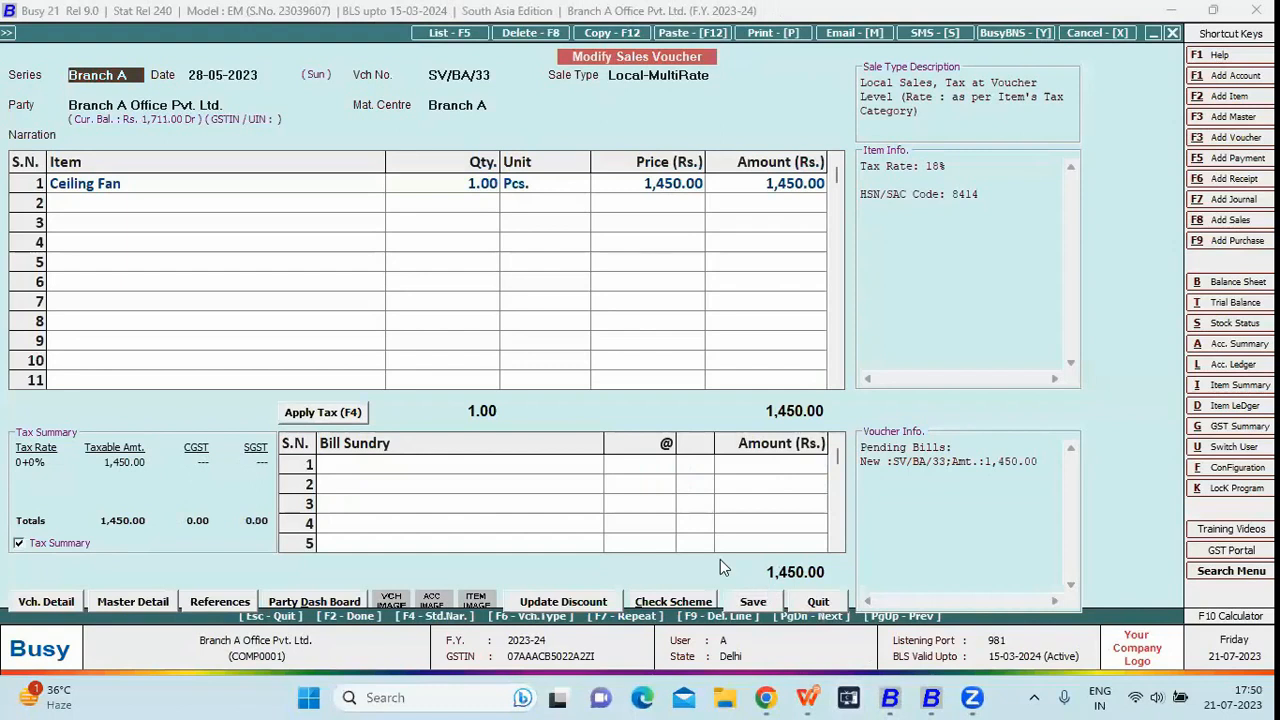
pyautogui.press('Escape')
pyautogui.press('Escape')
pyautogui.press('Left')
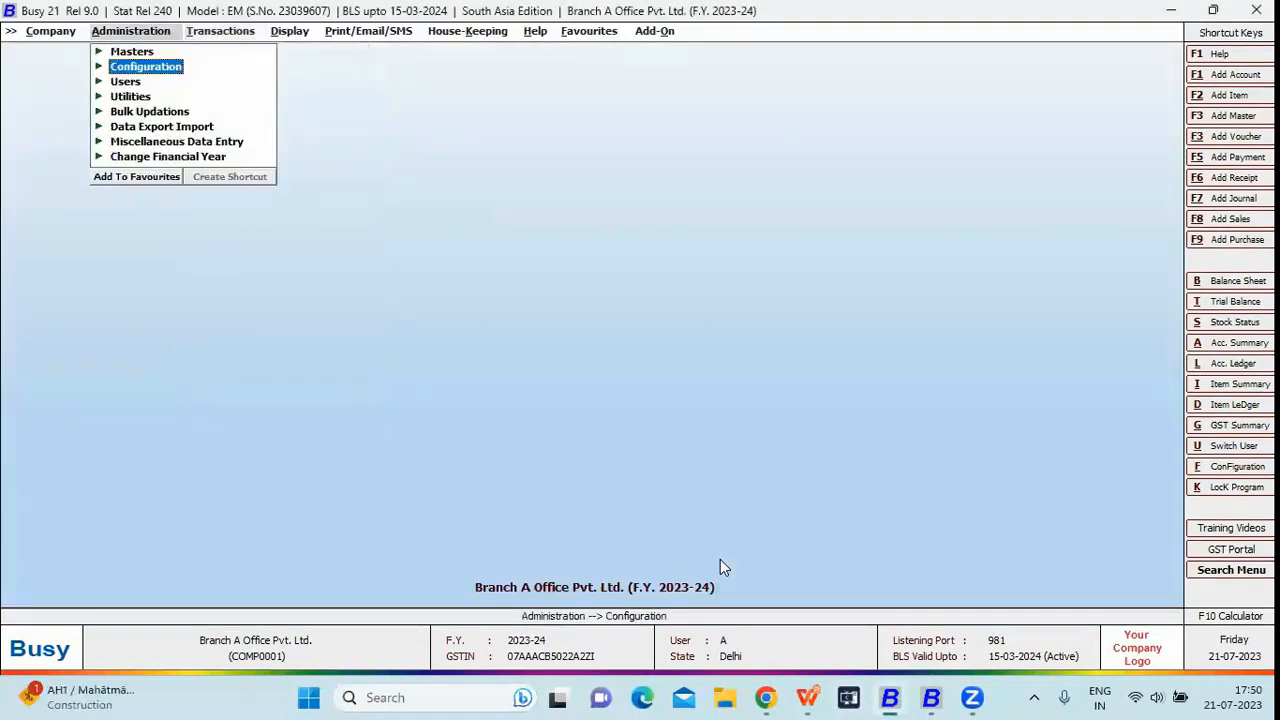
# - Open Exchange Data with HO and confirm the head office connection succeeds
pyautogui.press('Down')
pyautogui.press('Down')
pyautogui.press('Down')
pyautogui.press('Down')
pyautogui.press('Return')
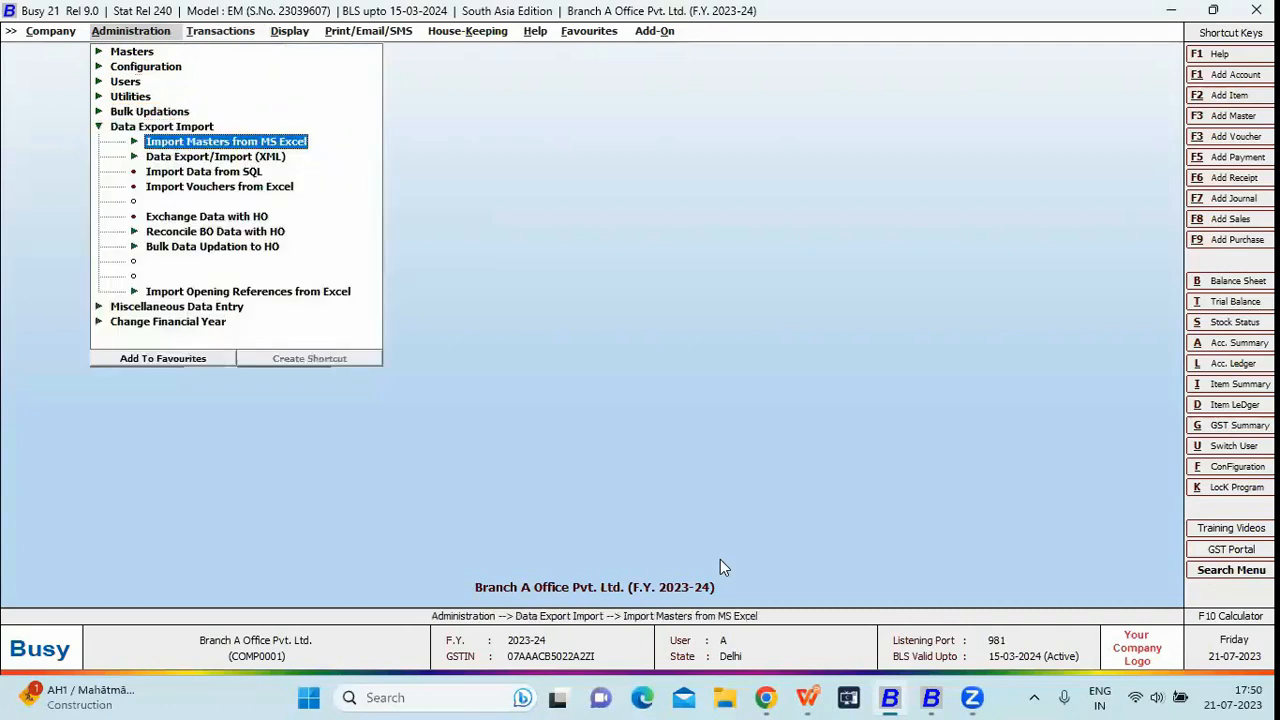
pyautogui.press('Down')
pyautogui.press('Down')
pyautogui.press('Down')
pyautogui.press('Down')
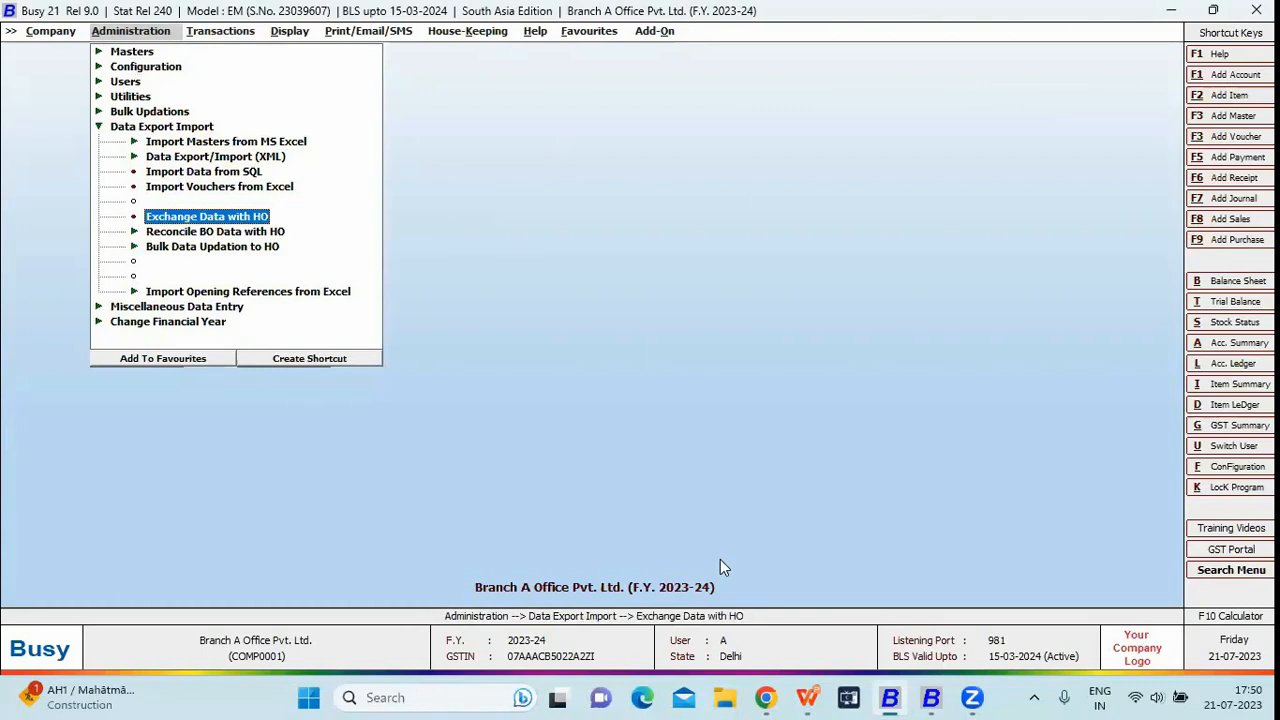
pyautogui.press('Return')
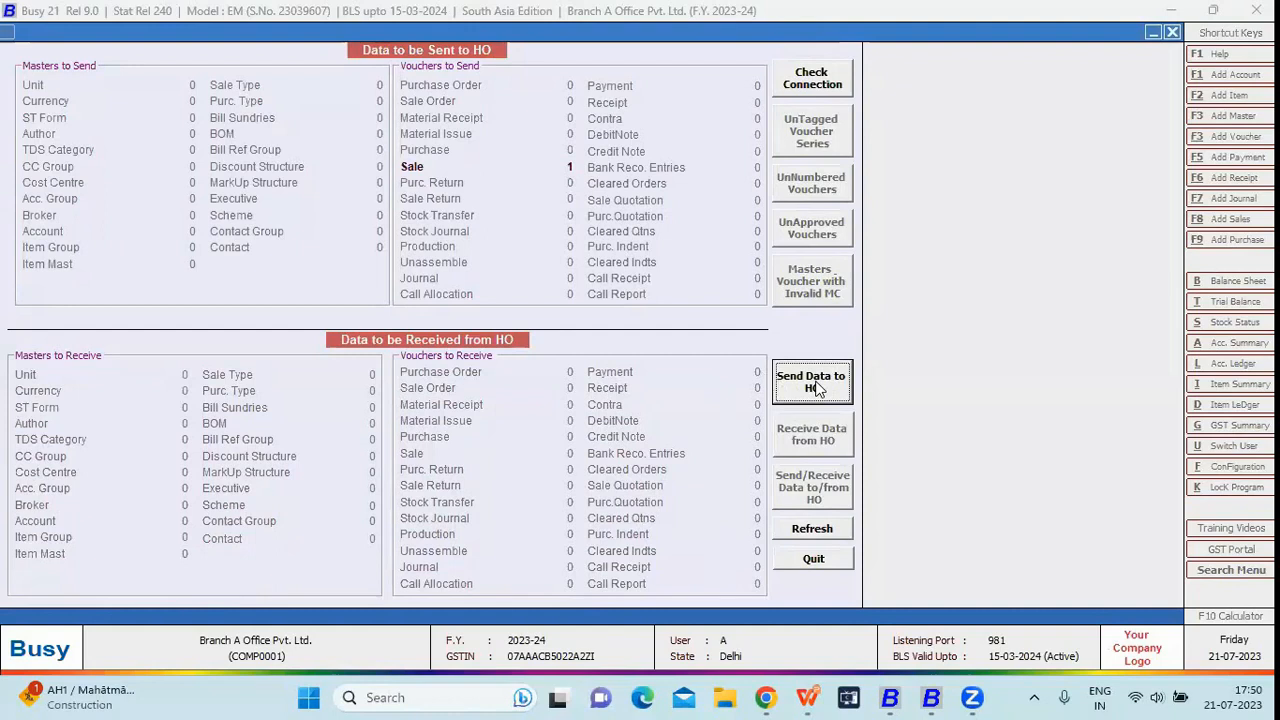
pyautogui.click(814, 84)
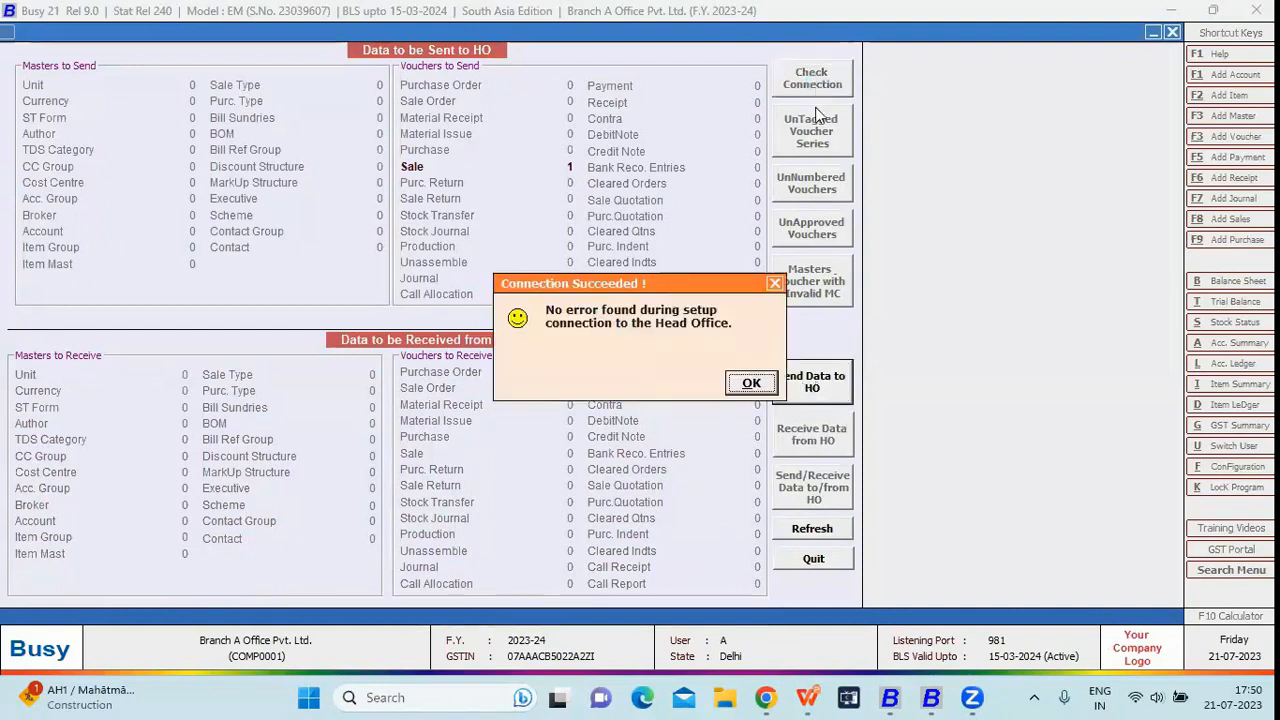
pyautogui.click(753, 384)
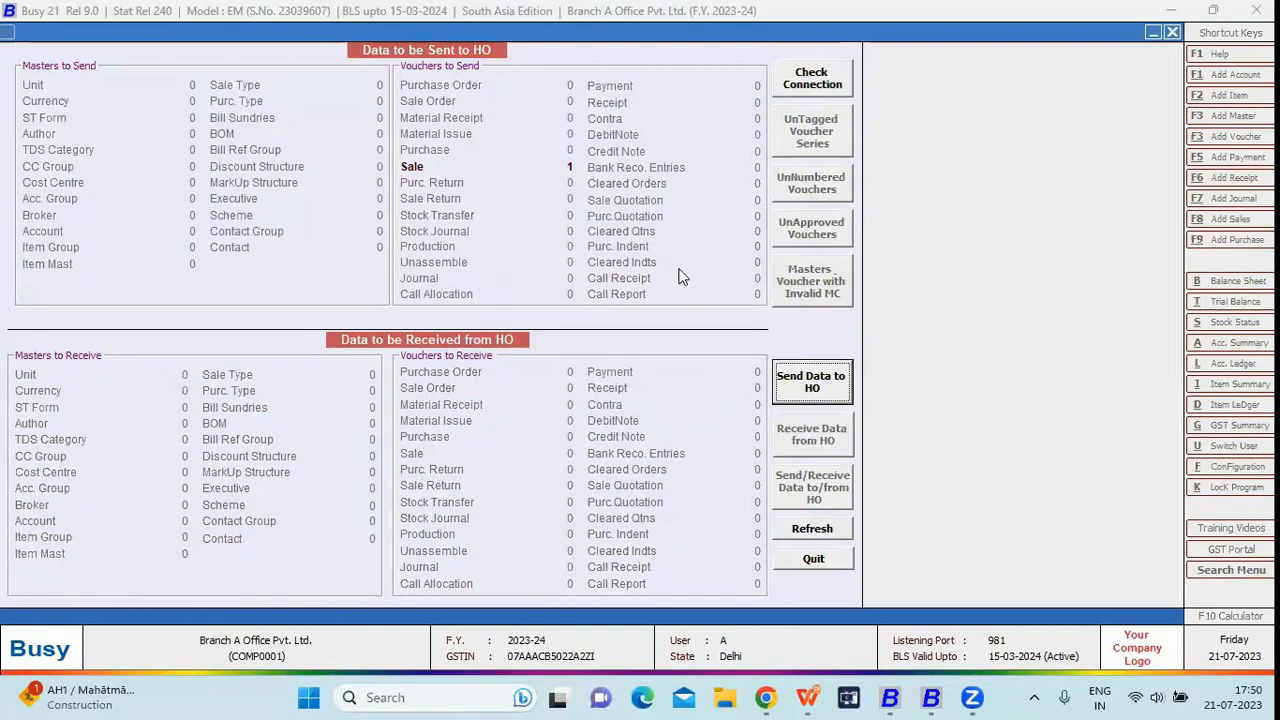
# - Send the pending sale voucher to head office, confirm the sync, and review the log
pyautogui.click(812, 391)
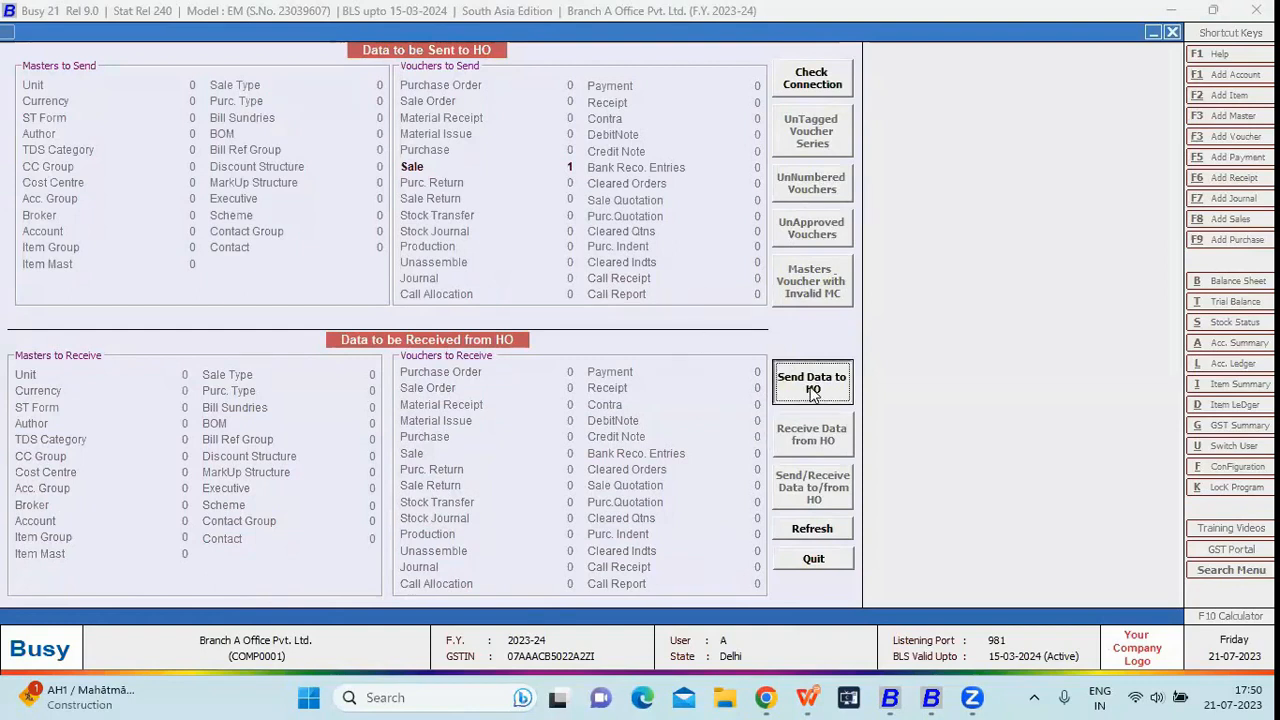
pyautogui.click(686, 387)
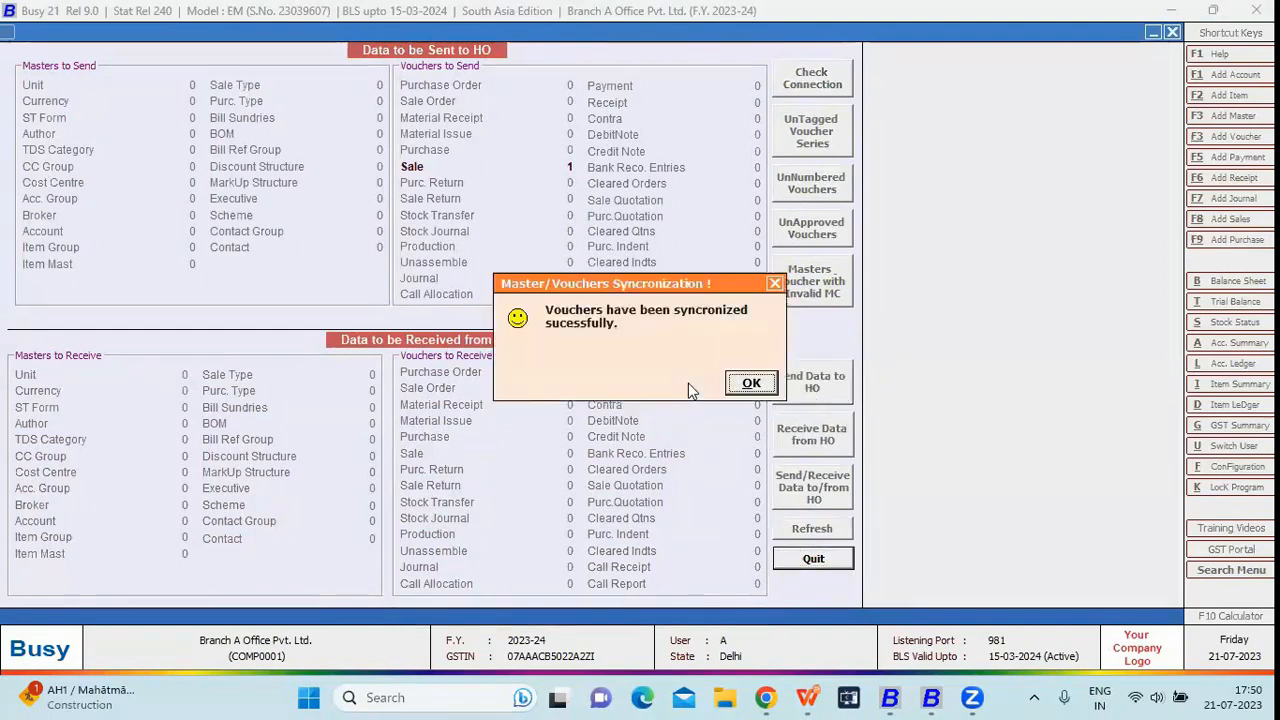
pyautogui.click(751, 385)
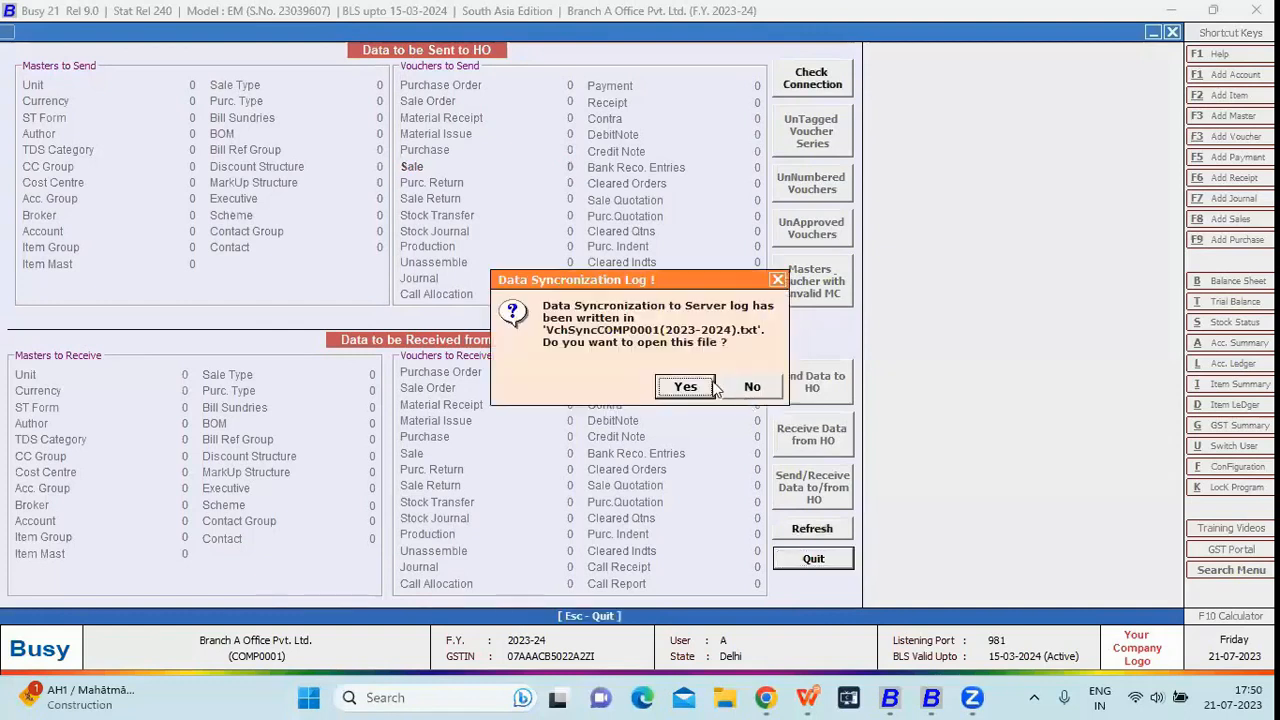
pyautogui.click(688, 386)
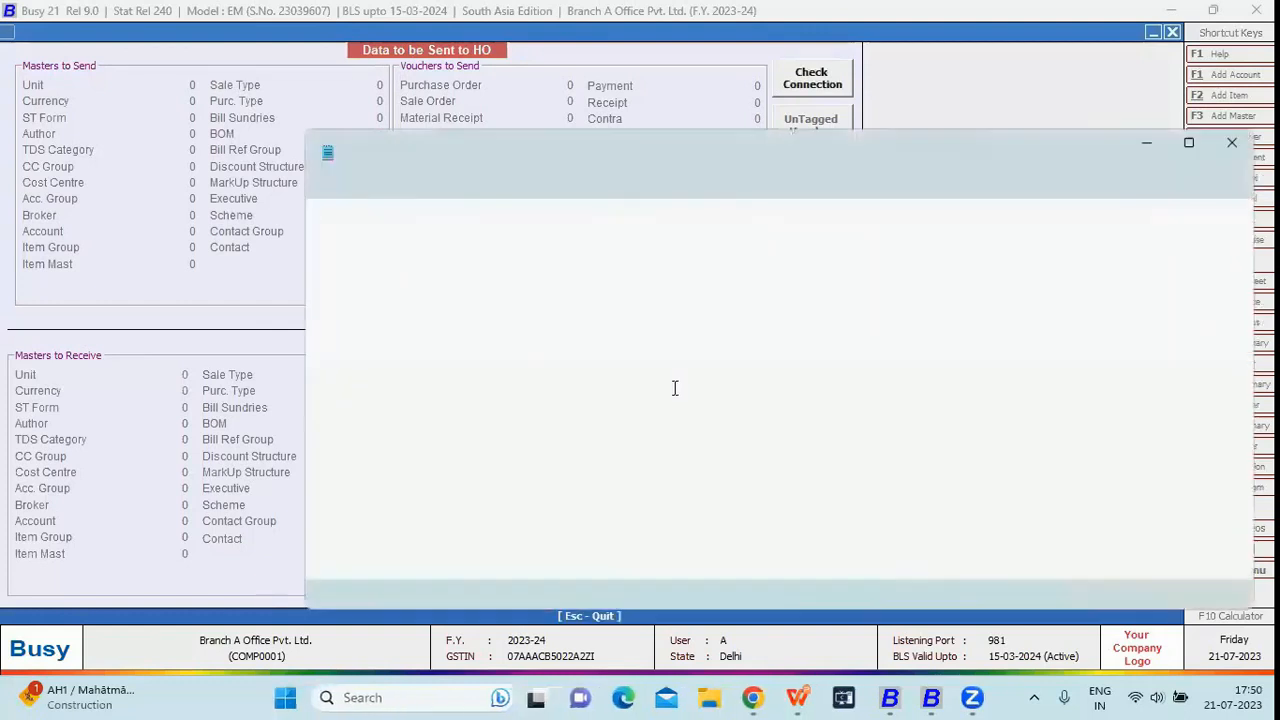
pyautogui.click(1230, 143)
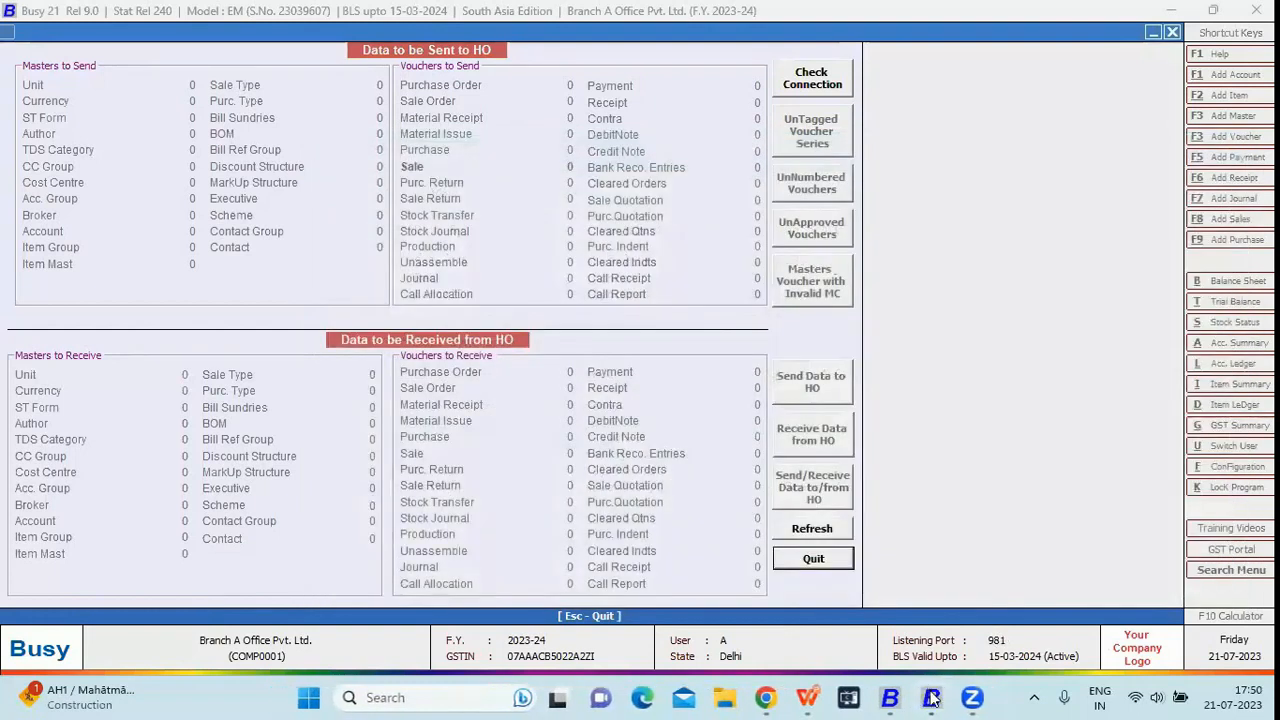
# - In the Head Office window, close the voucher and check the Branch A voucher list
pyautogui.click(933, 699)
pyautogui.press('Escape')
pyautogui.press('Escape')
pyautogui.press('Escape')
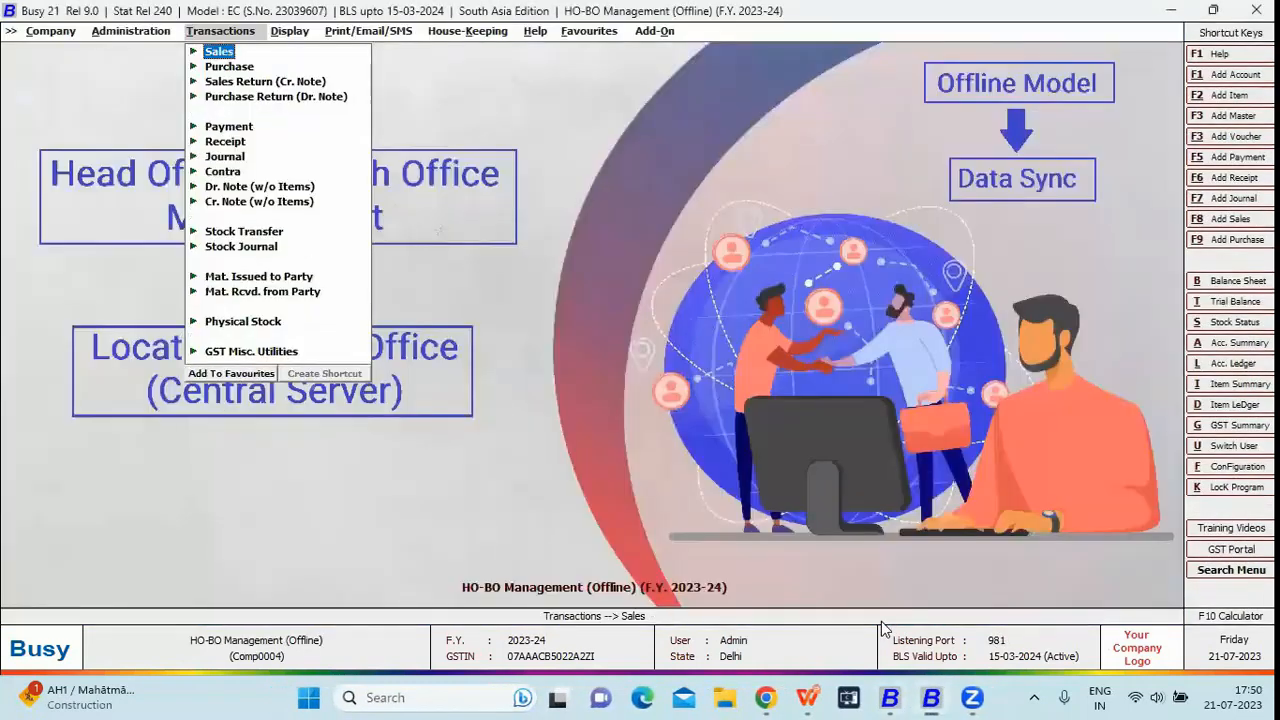
pyautogui.press('Return')
pyautogui.press('Down')
pyautogui.press('Return')
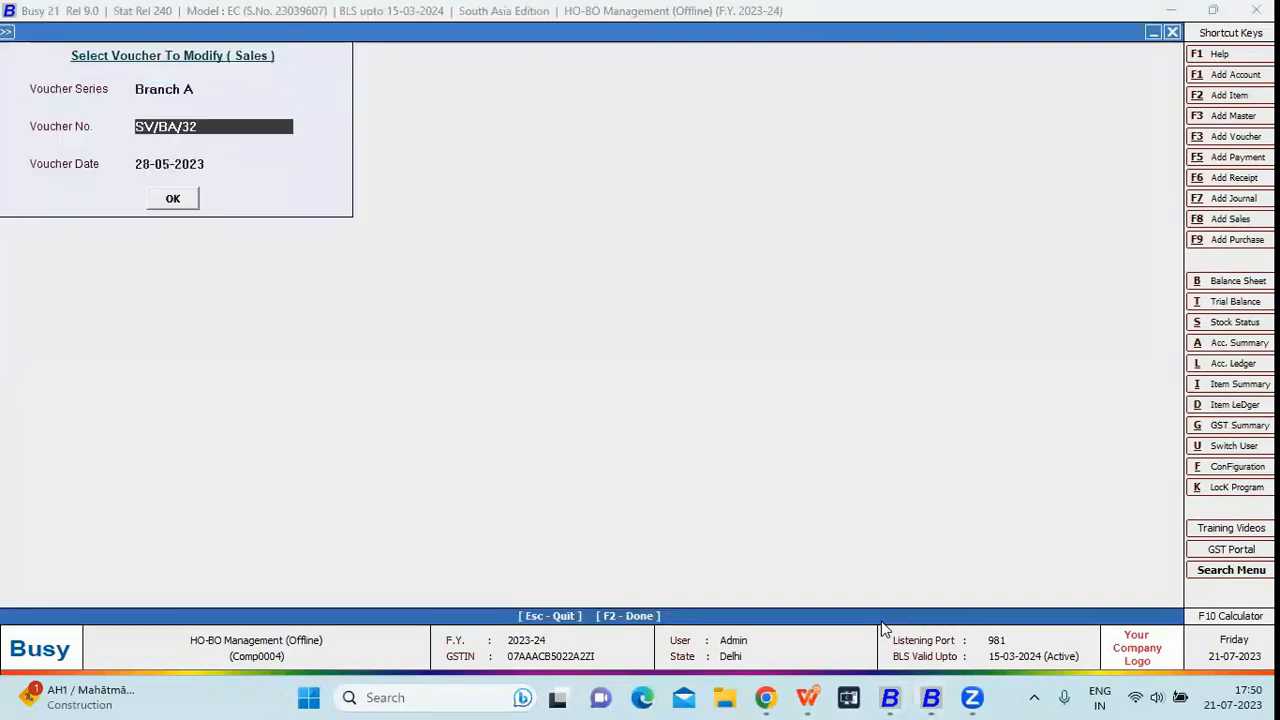
pyautogui.press('Escape')
pyautogui.press('Escape')
pyautogui.press('Left')
pyautogui.press('Left')
pyautogui.press('Left')
pyautogui.press('Right')
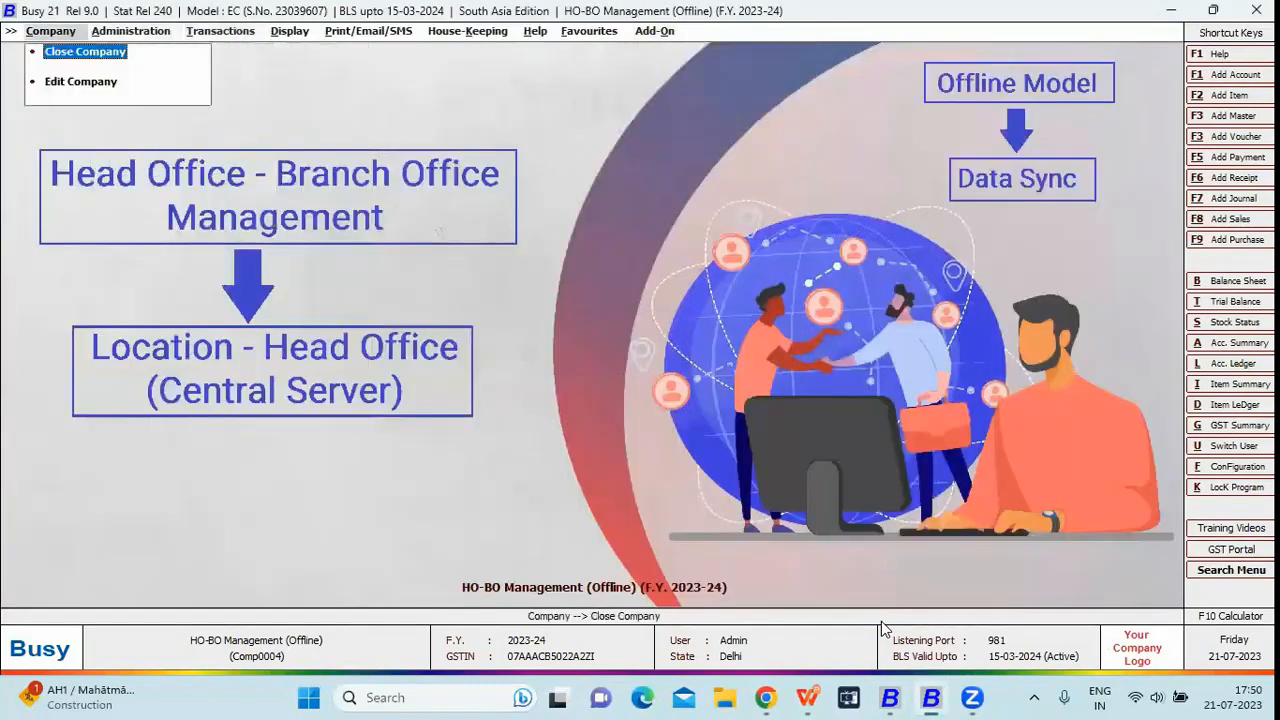